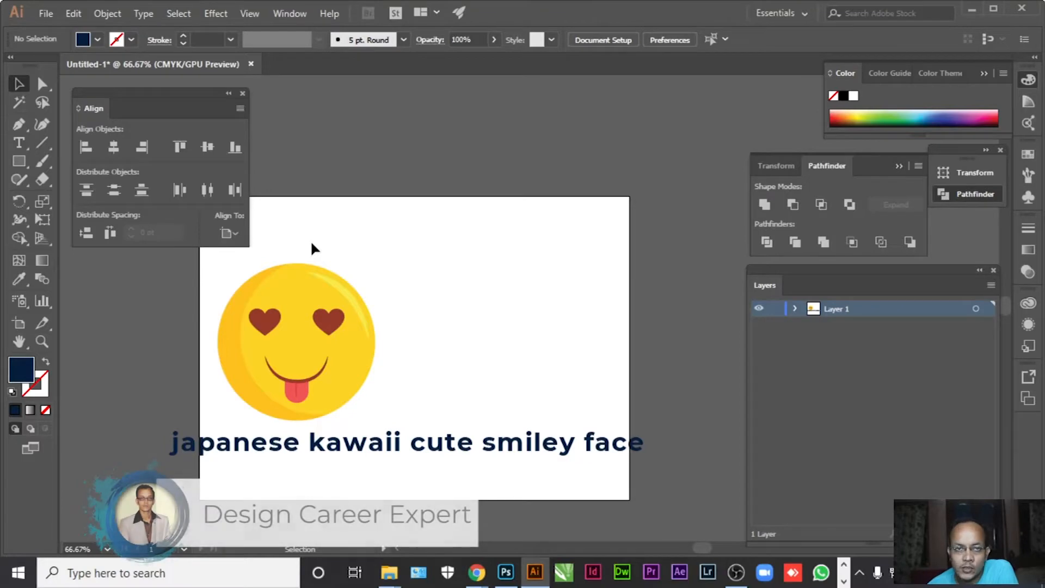
Start a new document with units in inches and set its width to 21 in.
click(45, 16)
click(60, 32)
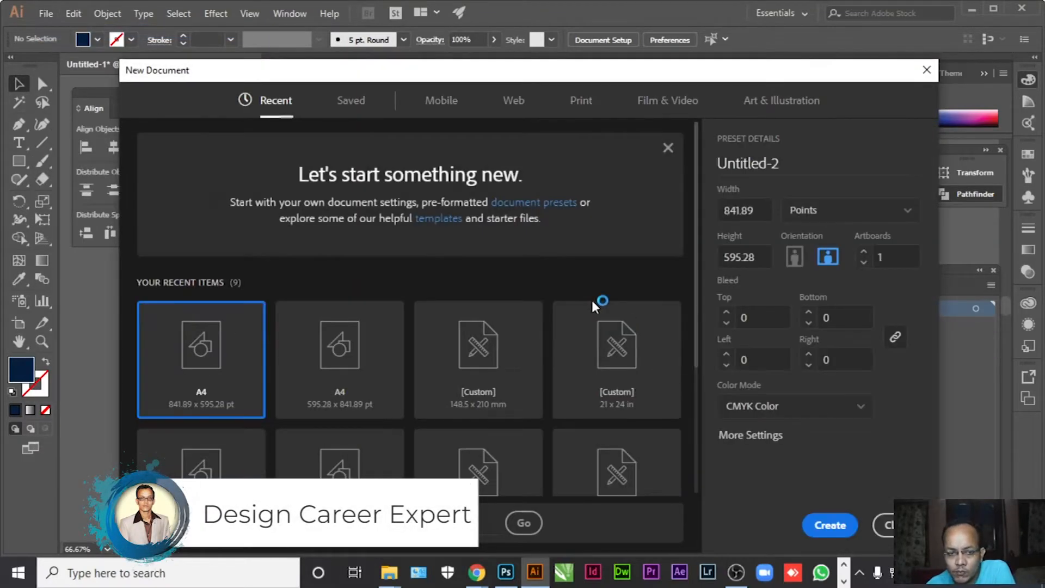
click(820, 218)
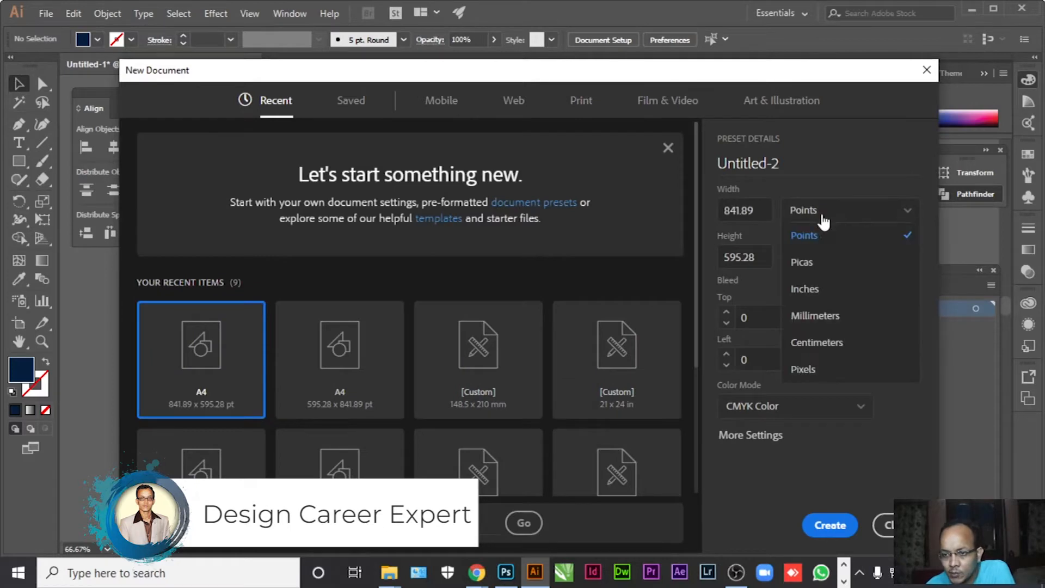
click(806, 289)
click(744, 212)
text(21)
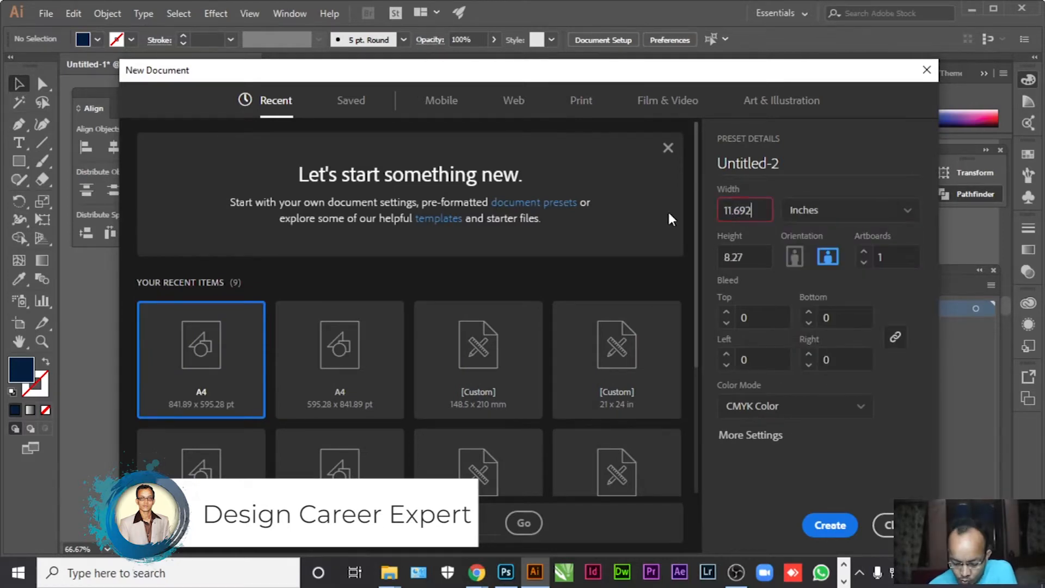
drag(767, 210, 668, 210)
text(21)
key(BackSpace)
key(BackSpace)
key(BackSpace)
key(BackSpace)
key(BackSpace)
key(BackSpace)
key(BackSpace)
key(BackSpace)
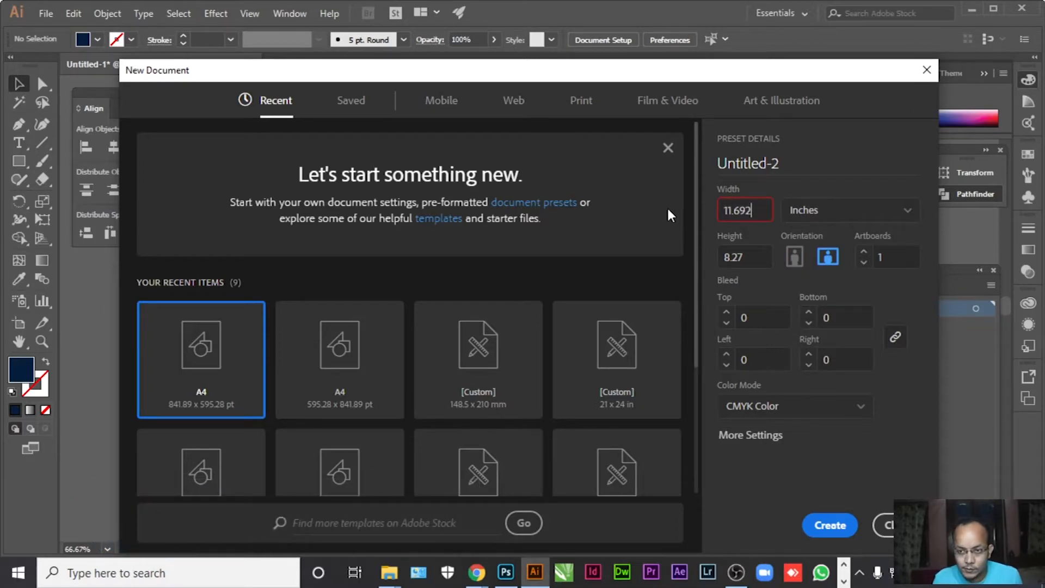
key(BackSpace)
text(21)
Set the new document's height to 24 in.
key(Tab)
text(8.272)
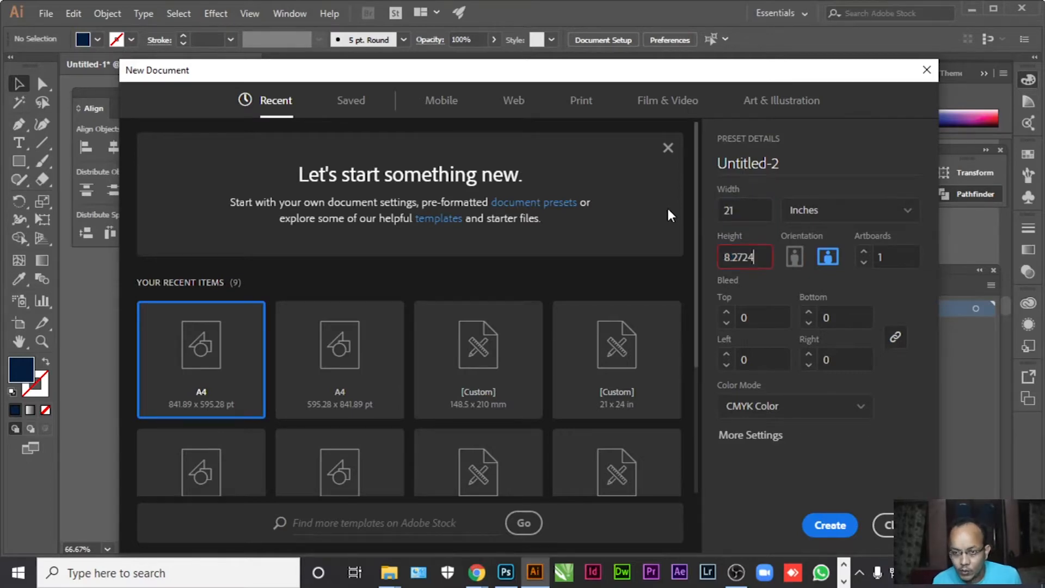
key(BackSpace)
key(BackSpace)
key(BackSpace)
key(BackSpace)
key(BackSpace)
text(24)
click(755, 211)
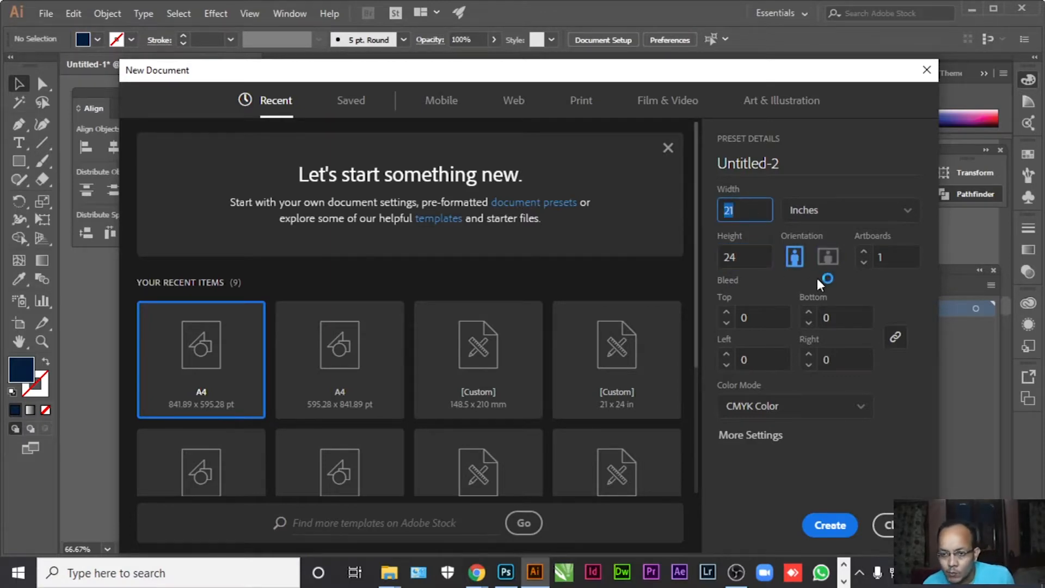
Set the color mode to RGB in the additional settings and create the document.
click(756, 438)
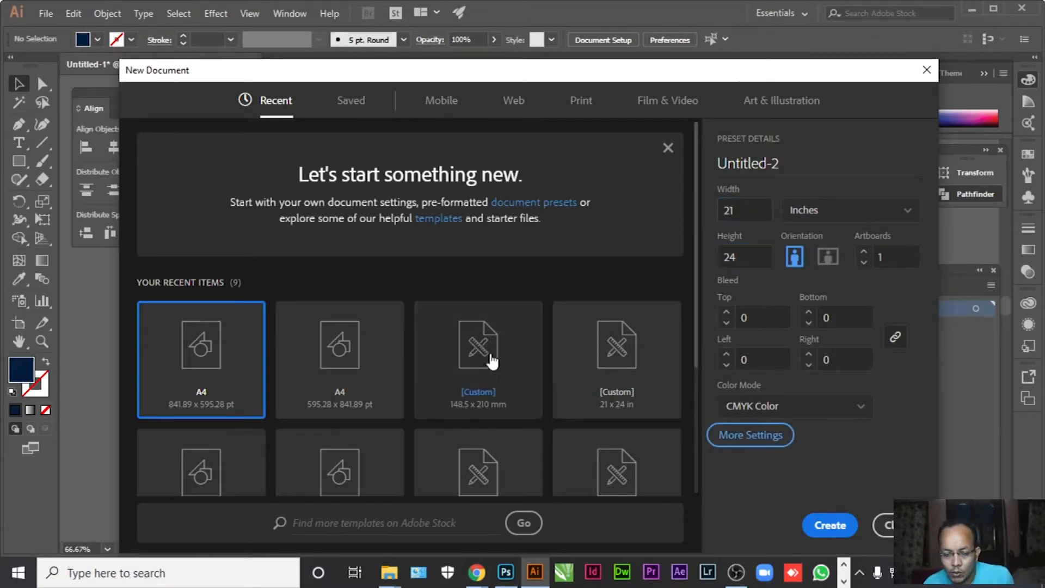
click(458, 358)
click(458, 381)
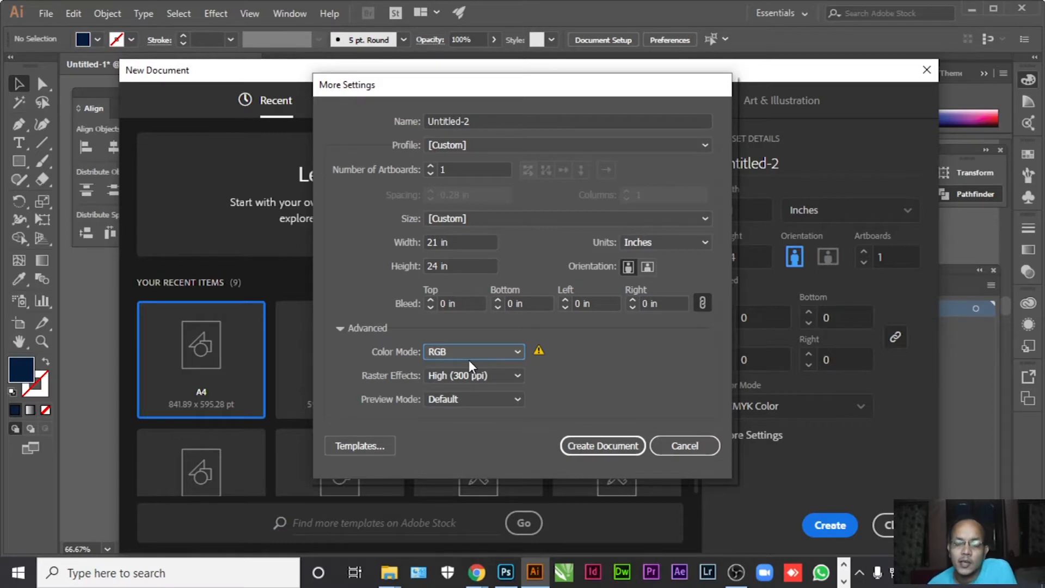
click(607, 449)
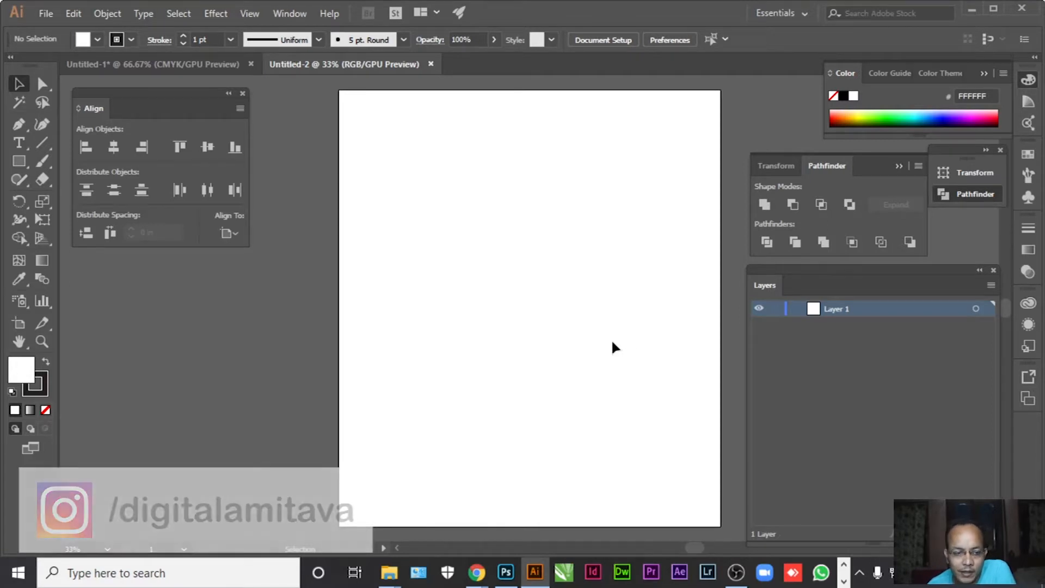
Create a rectangle 21 in wide and 24 in high.
click(18, 162)
click(325, 391)
text(21)
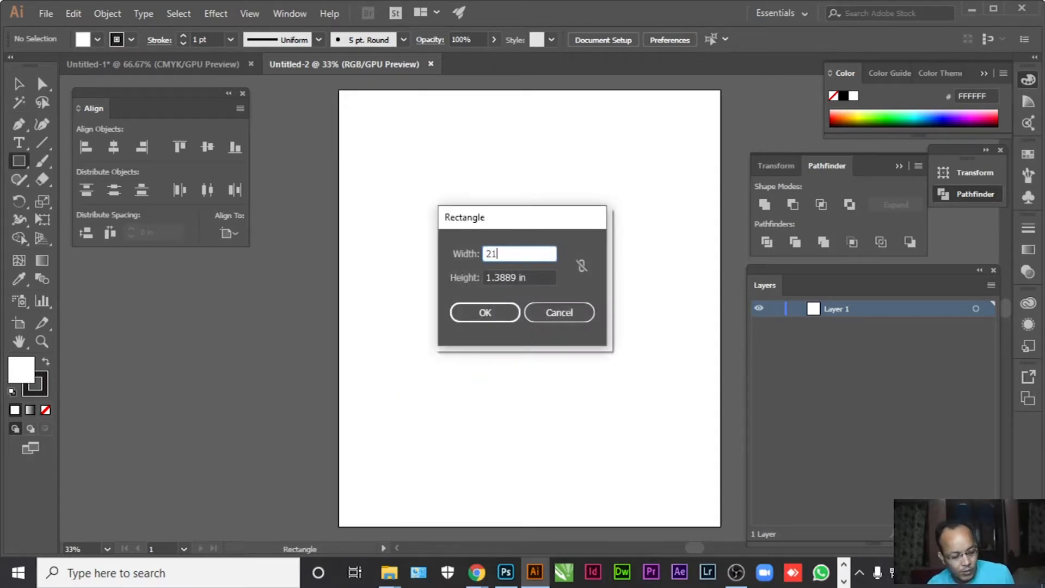
key(Tab)
text(24)
key(Return)
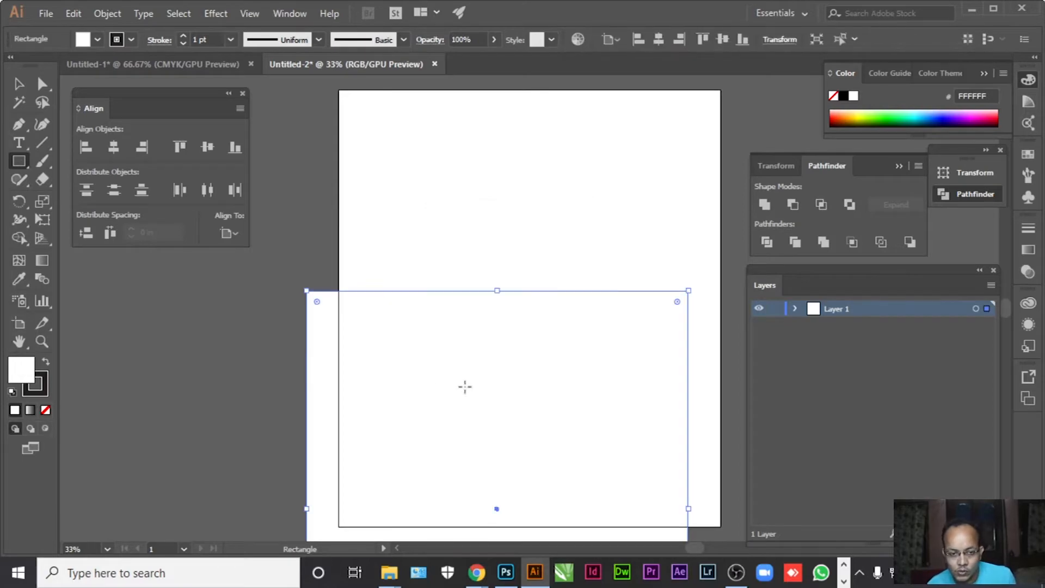
Give the rectangle a pure black fill (000000) with no stroke.
click(47, 362)
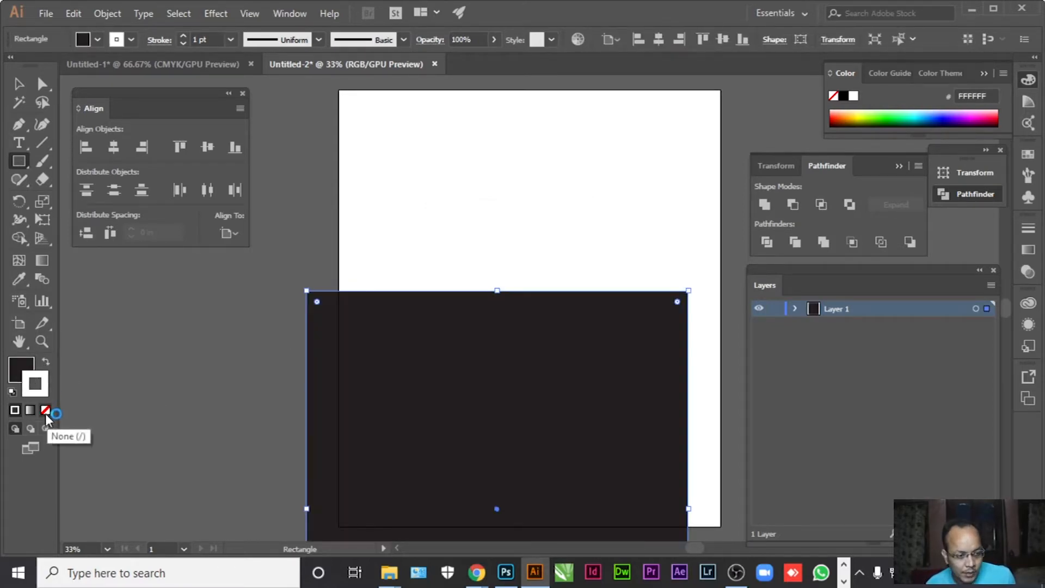
click(45, 410)
click(19, 83)
drag(364, 370, 372, 262)
click(24, 368)
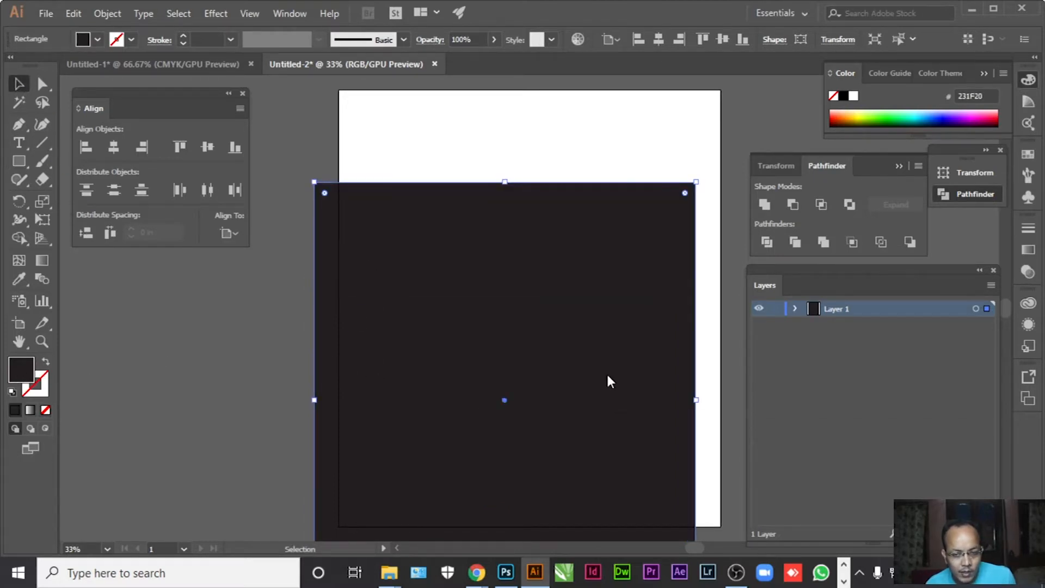
drag(658, 327, 612, 372)
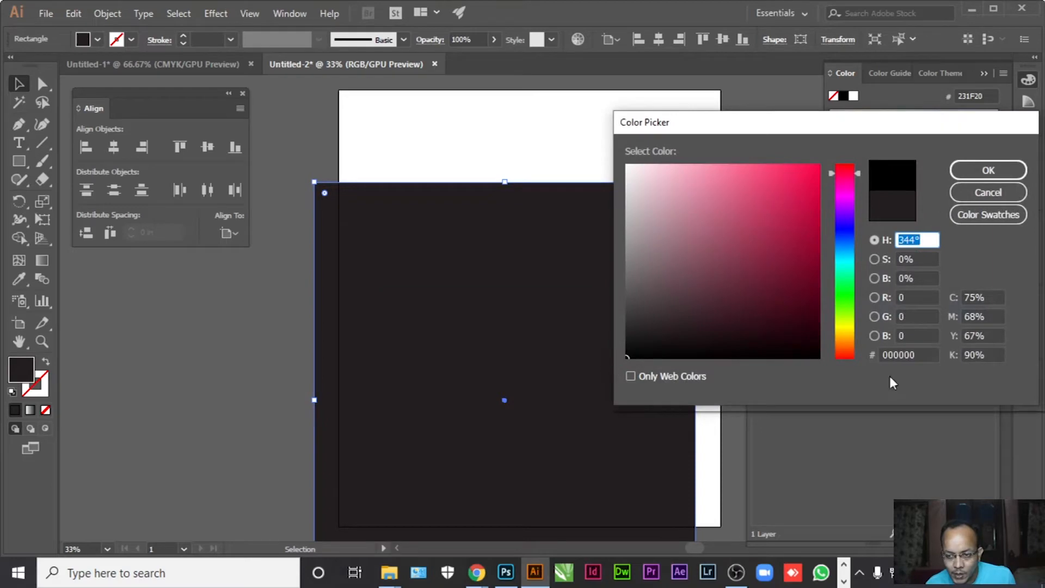
click(987, 170)
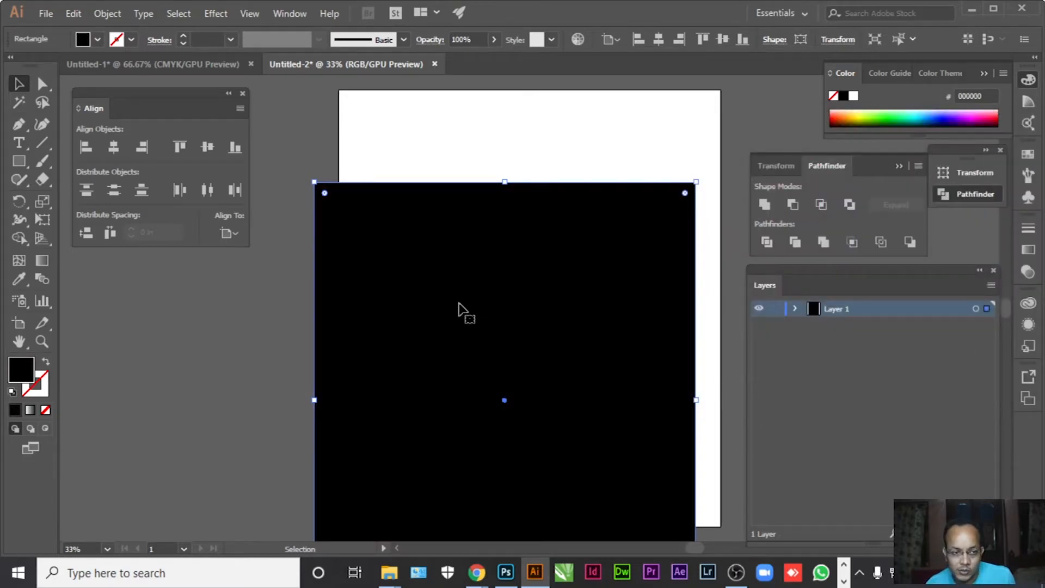
Center the black rectangle horizontally and vertically on the artboard and deselect it.
click(112, 188)
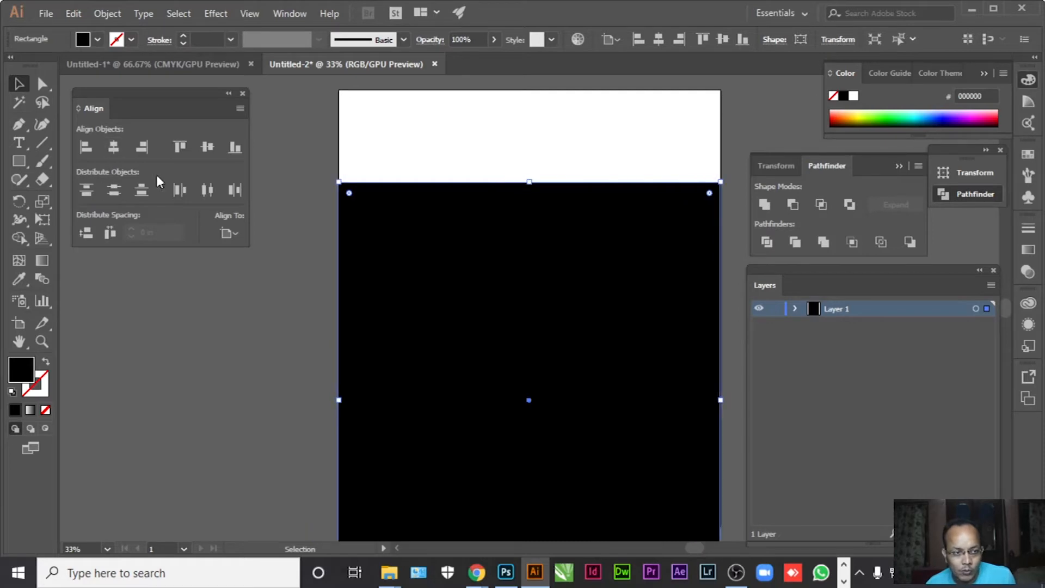
click(205, 148)
click(213, 316)
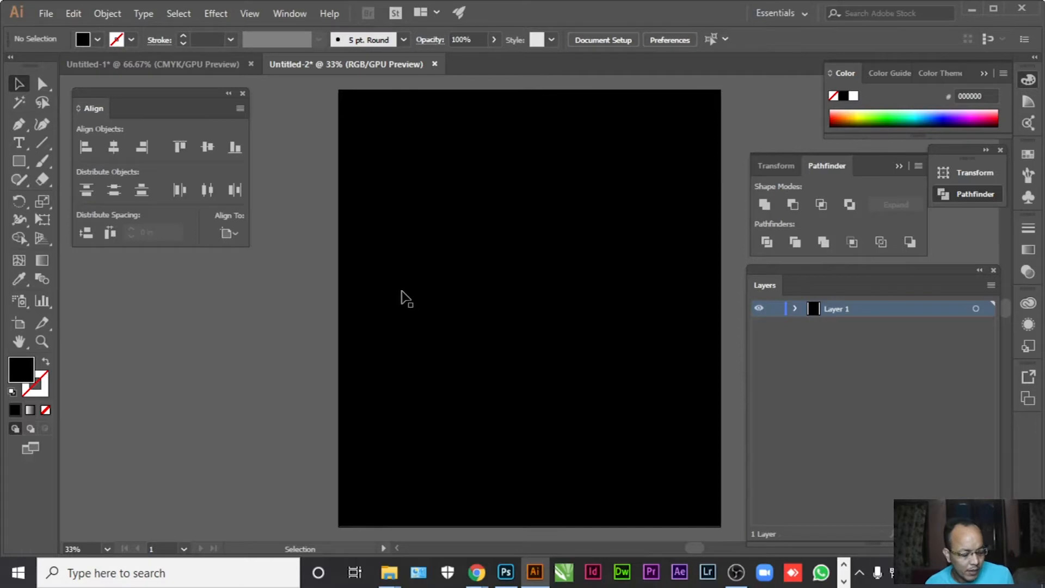
Save the document as an Adobe Illustrator file named "T-Shirt Design Tips" with the default Illustrator options.
key(ctrl+shift+p)
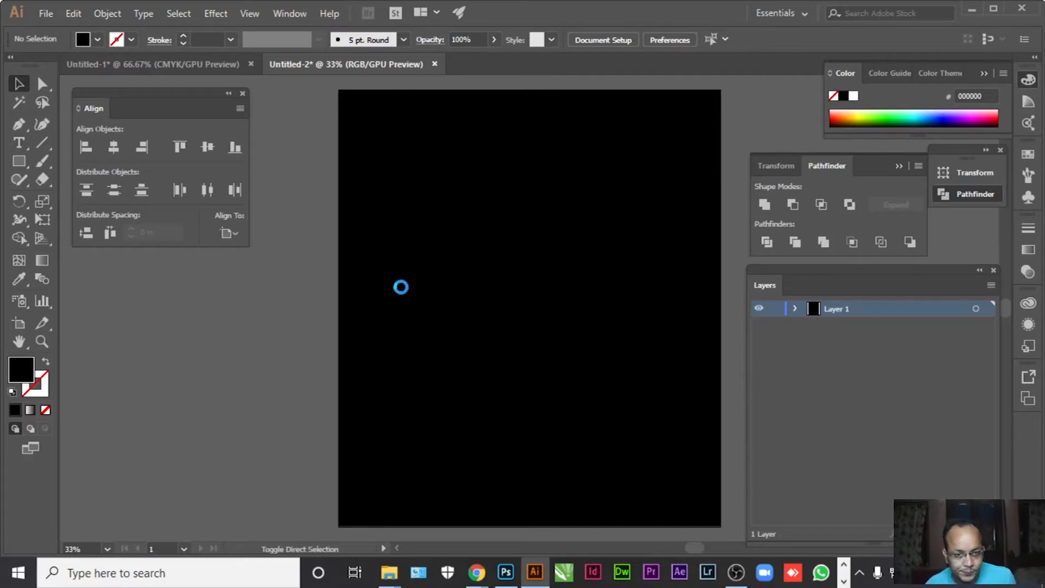
text(T-Shirt)
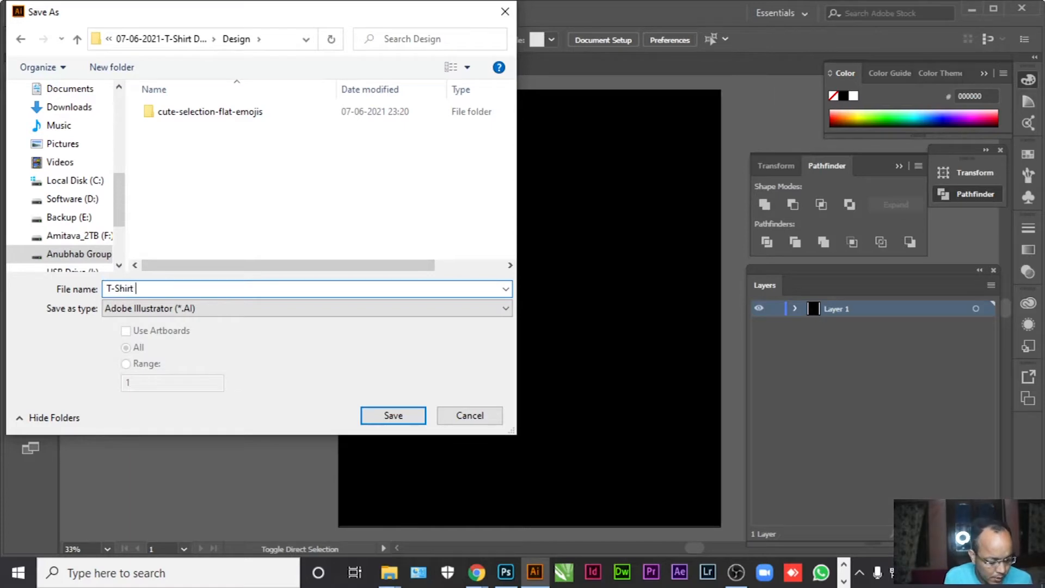
text( Design Tips)
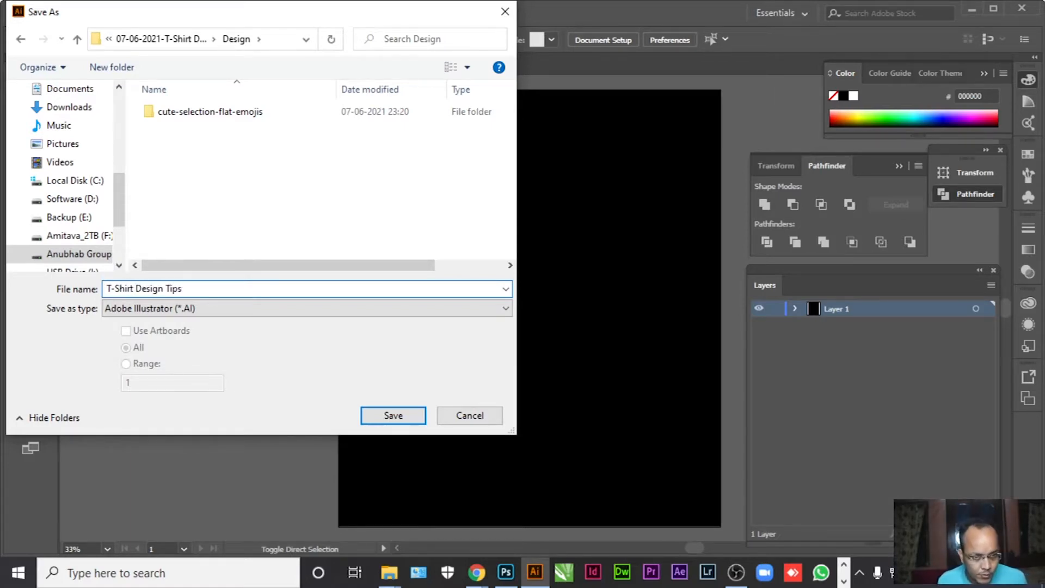
key(Return)
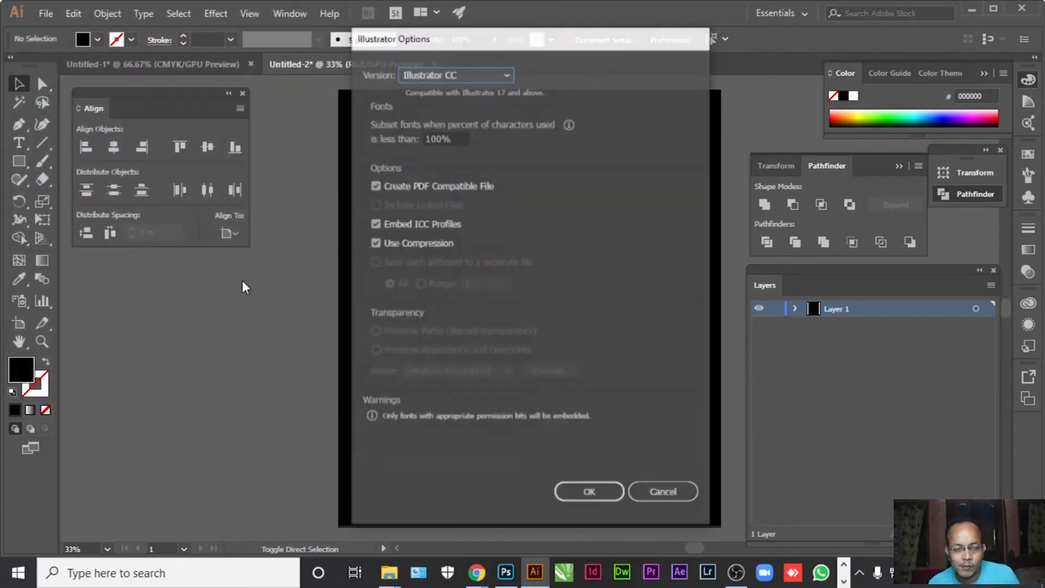
click(593, 493)
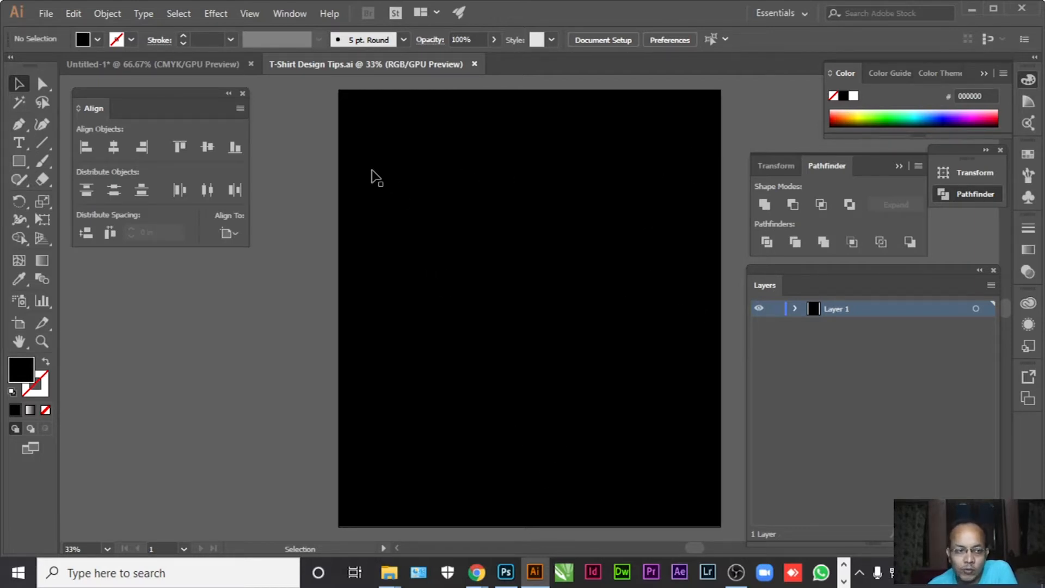
Create a rectangle 18 in wide and 22 in high with no fill and a white stroke.
click(18, 161)
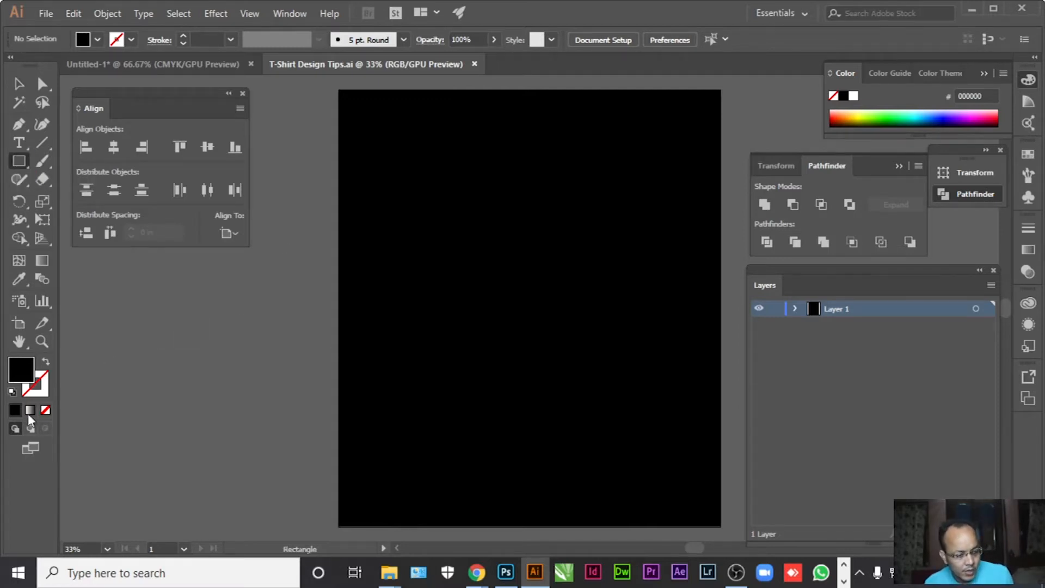
key(d)
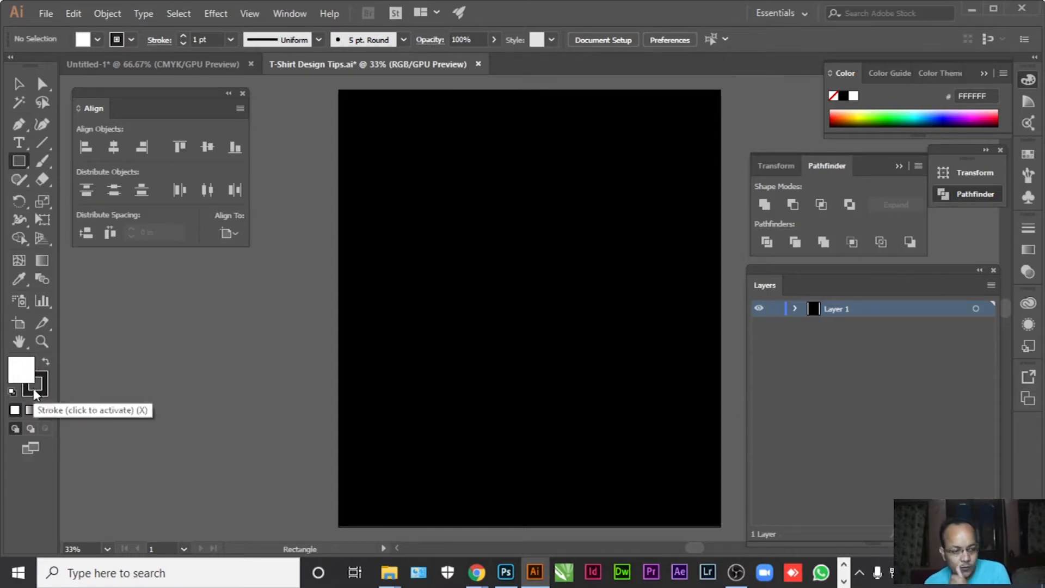
click(46, 364)
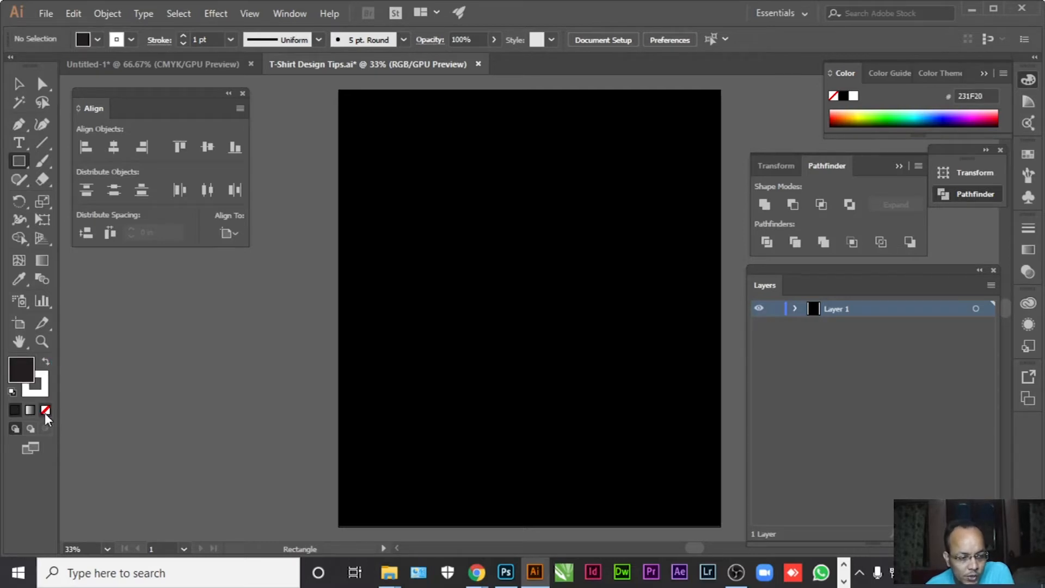
click(45, 410)
click(239, 376)
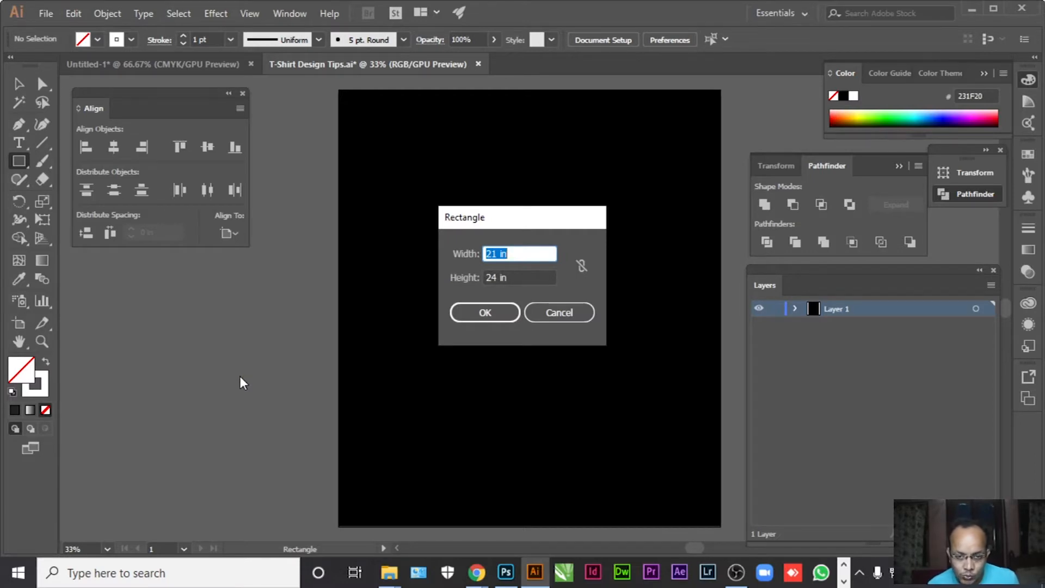
text(18)
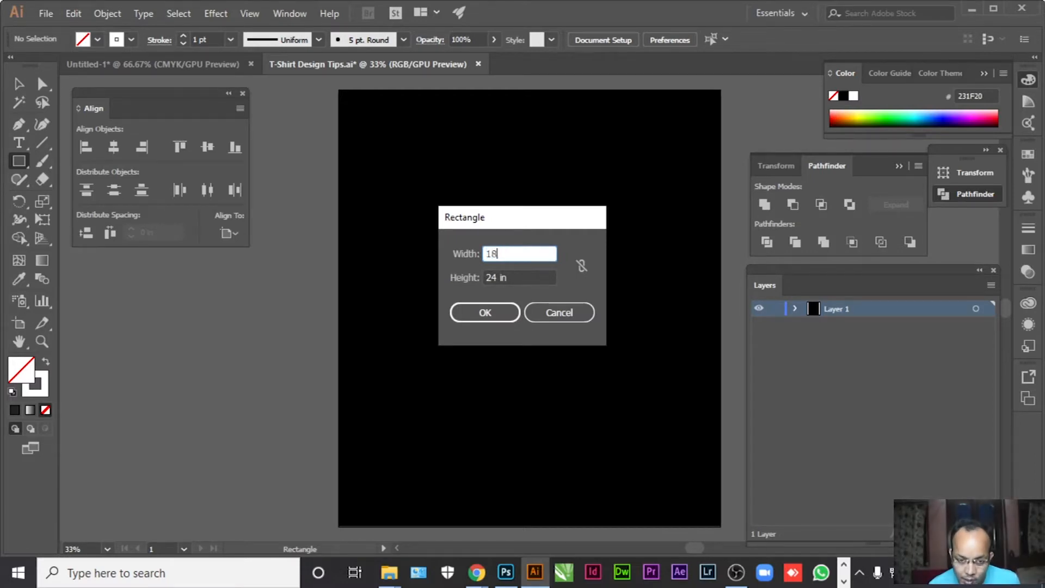
key(Tab)
text(20)
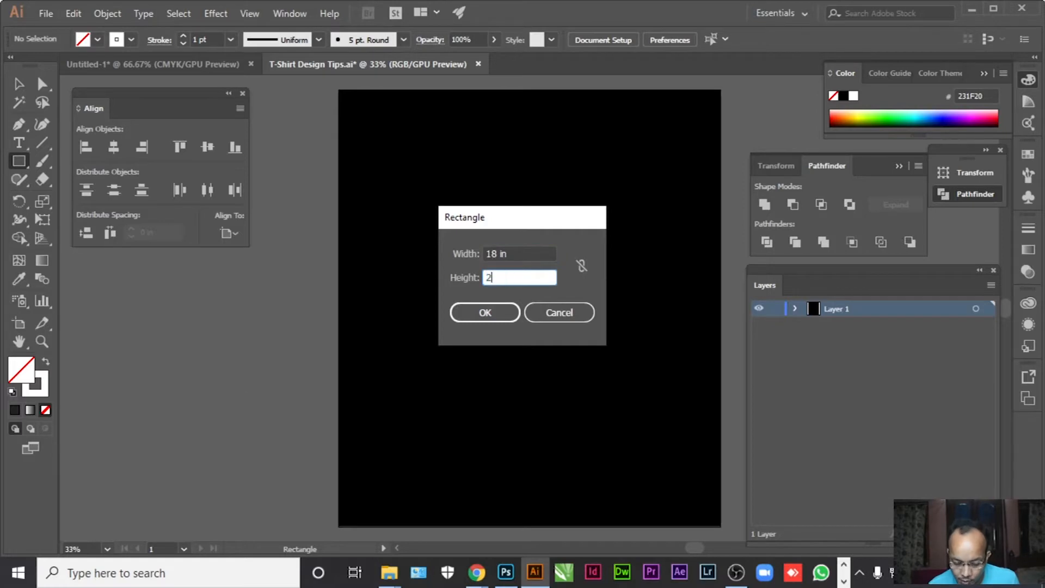
key(Return)
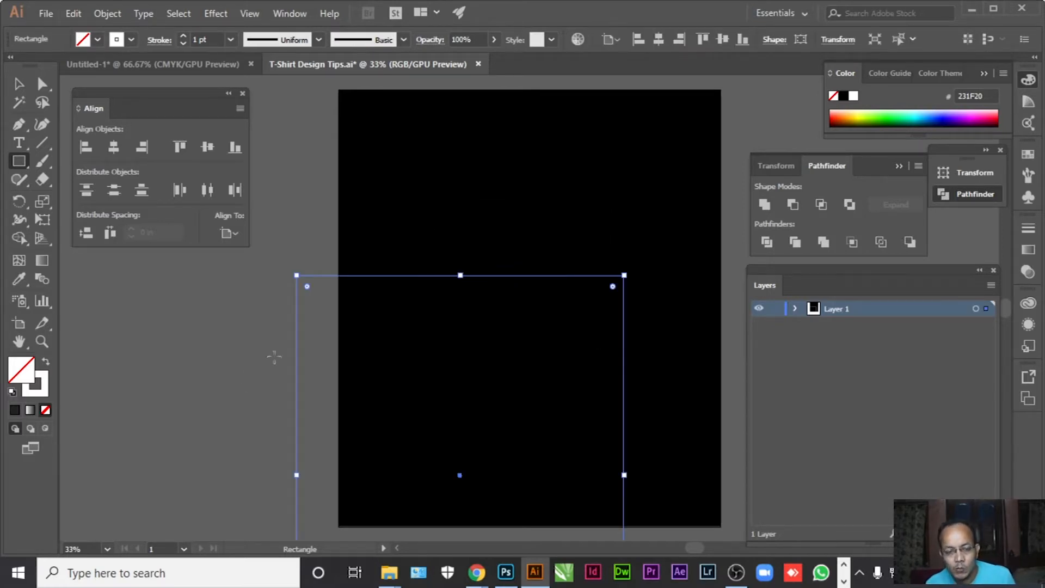
Set the white-outlined rectangle's stroke weight to 5 pt.
click(183, 35)
click(183, 35)
click(183, 35)
click(184, 35)
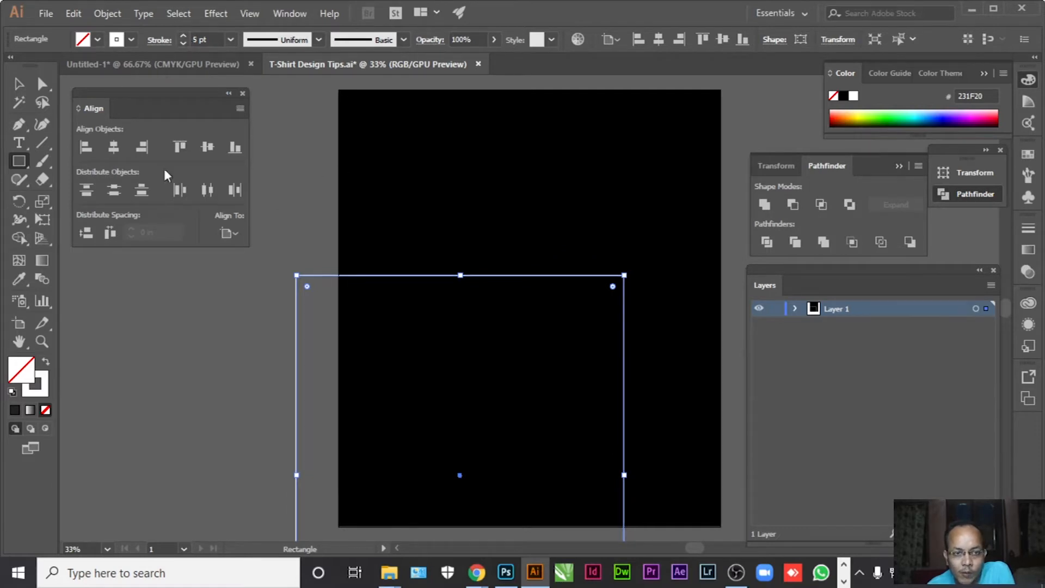
Center the white-outlined rectangle horizontally and vertically on the artboard and deselect it.
click(113, 148)
click(206, 150)
click(19, 83)
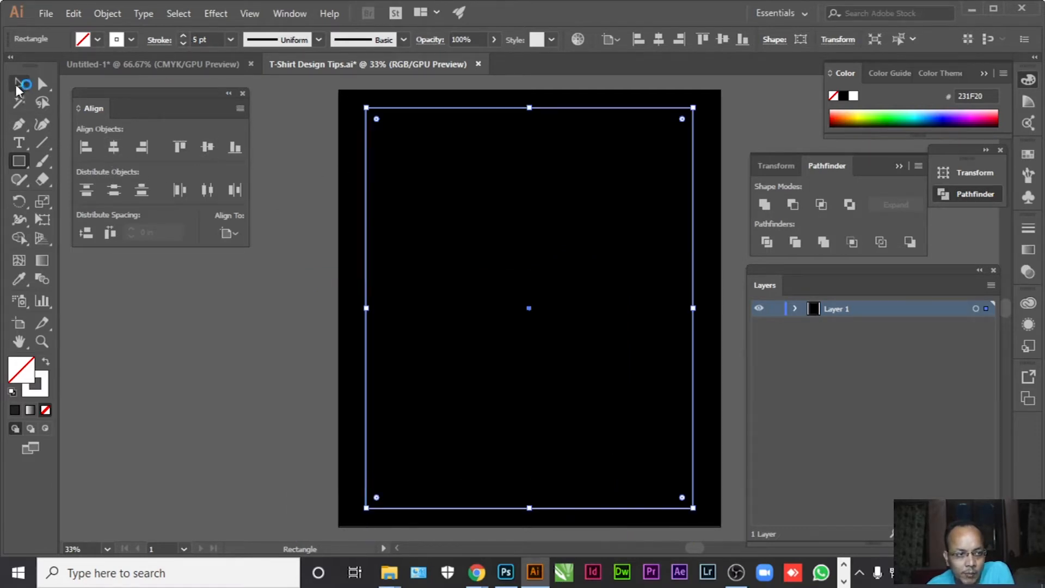
click(132, 373)
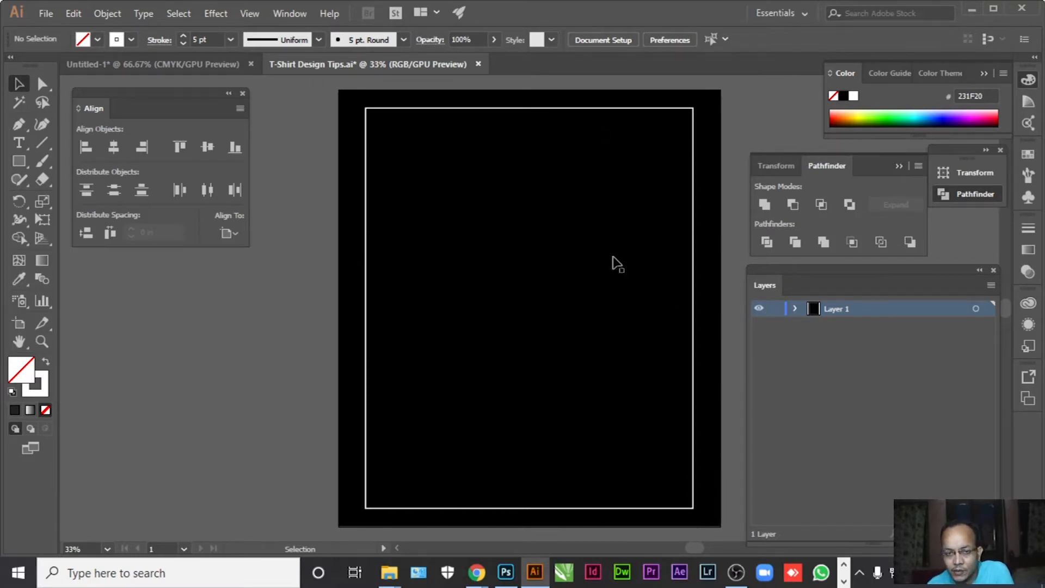
Move the white-outlined rectangle onto a new layer above the black background, keeping it in the same place.
click(372, 117)
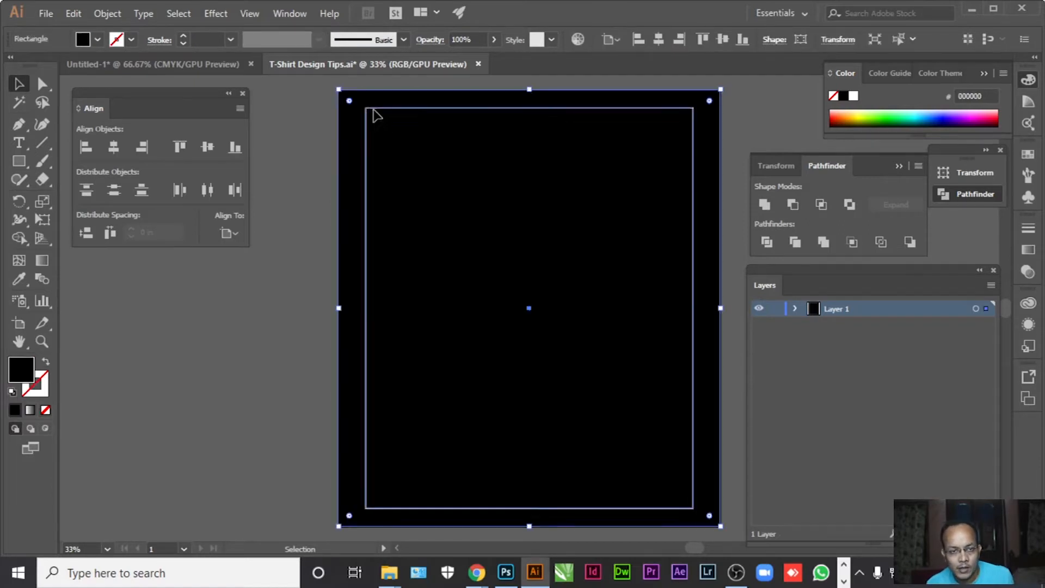
click(373, 111)
key(ctrl+x)
click(971, 534)
key(ctrl+f)
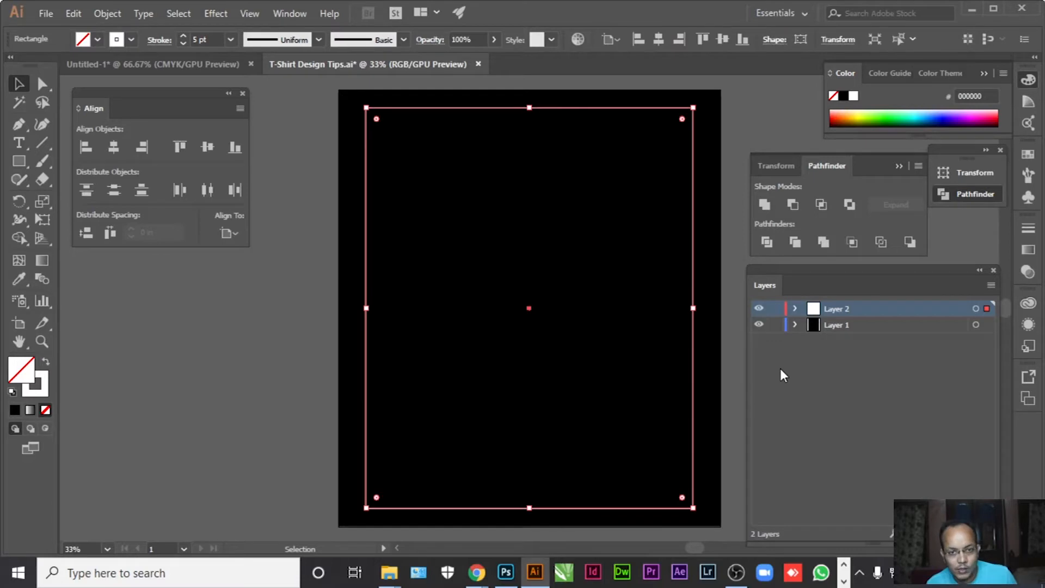
click(291, 246)
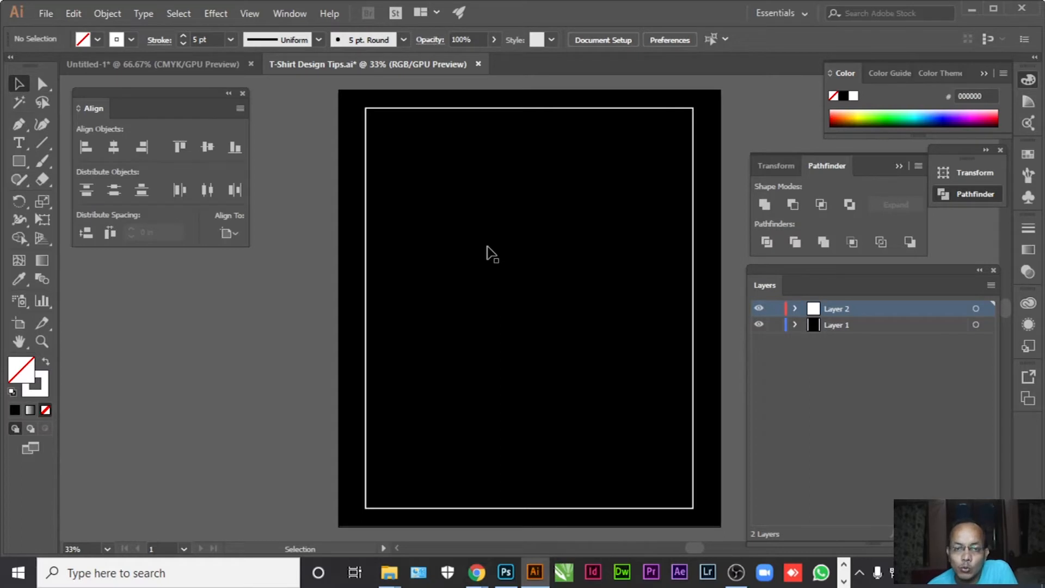
Lock both the white frame's layer and the black background's layer, leaving them visible.
drag(775, 313, 776, 326)
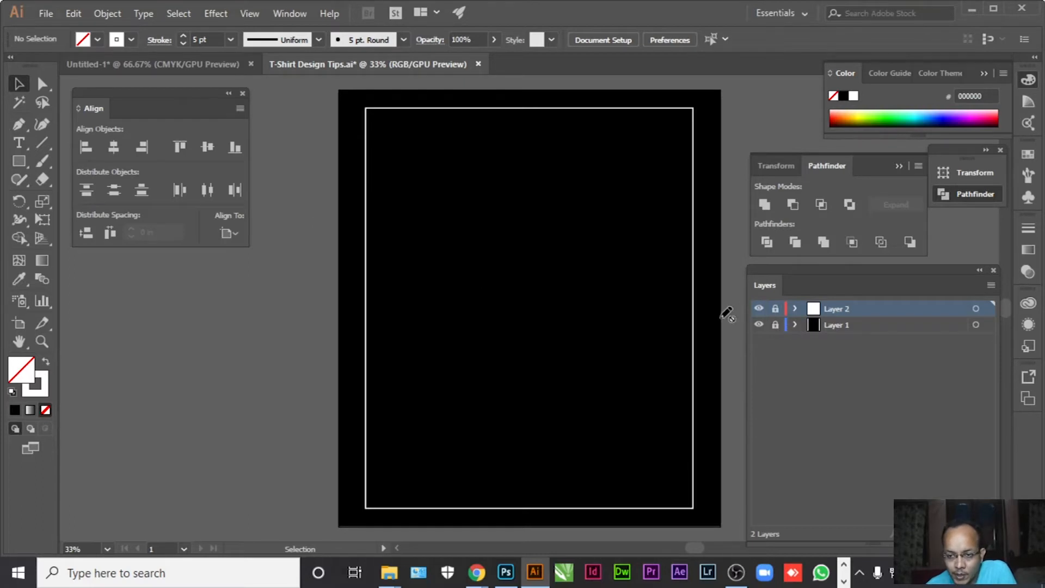
click(760, 309)
click(760, 309)
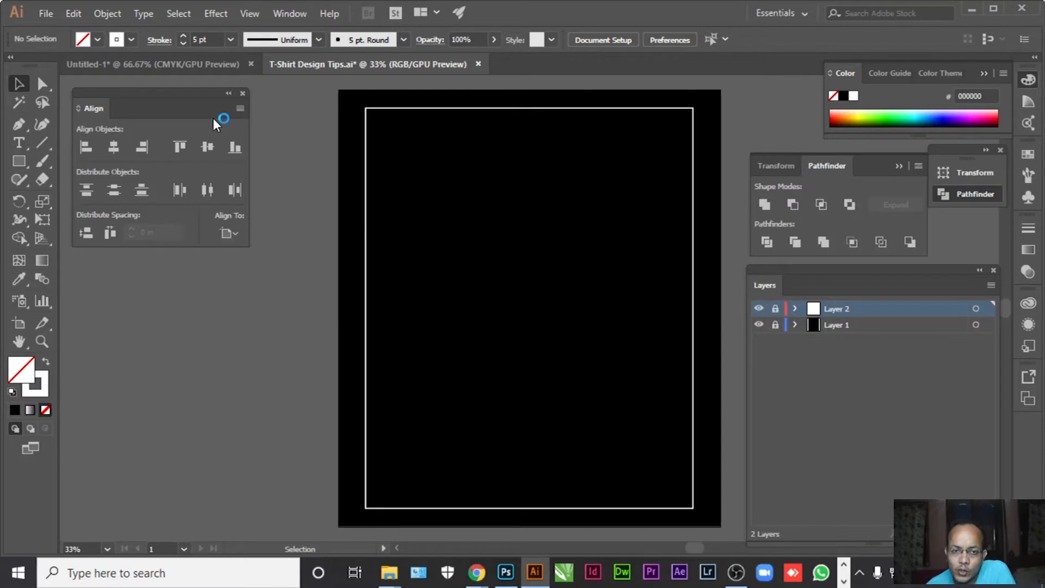
Review the phrase under the smiley in the Untitled-1 document, then return to the T-shirt design document.
click(139, 65)
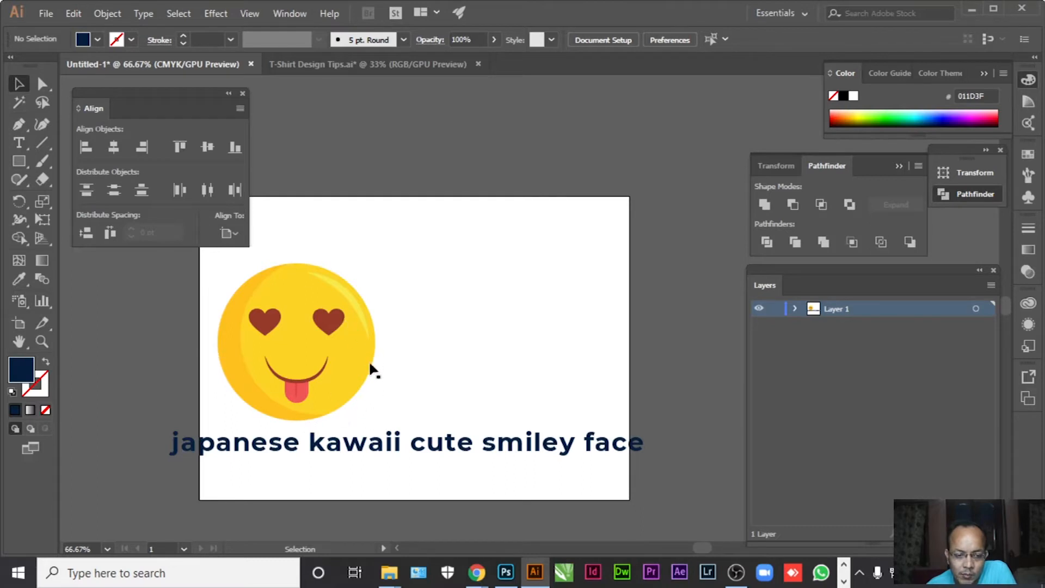
click(520, 452)
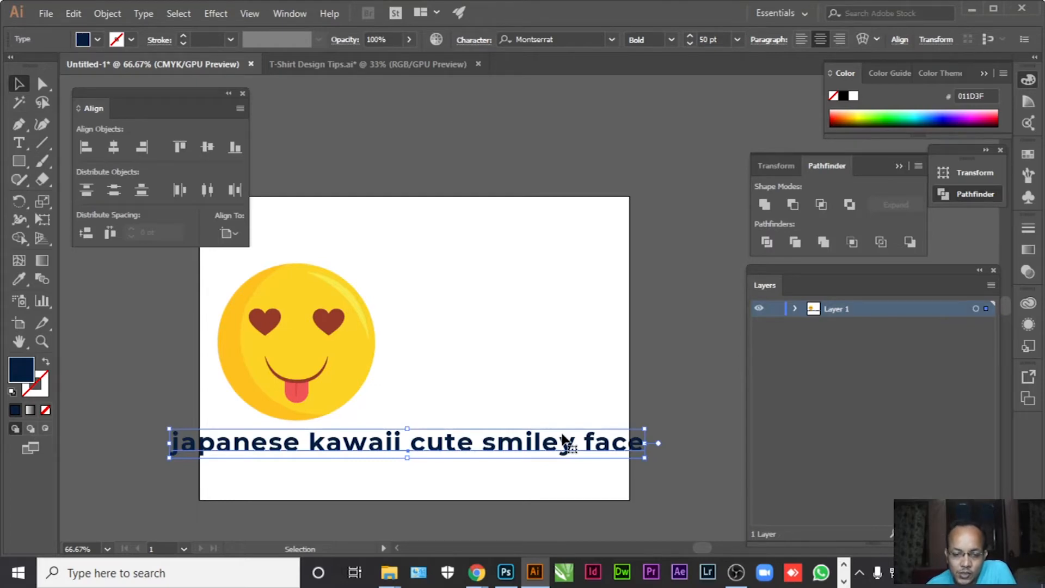
click(396, 66)
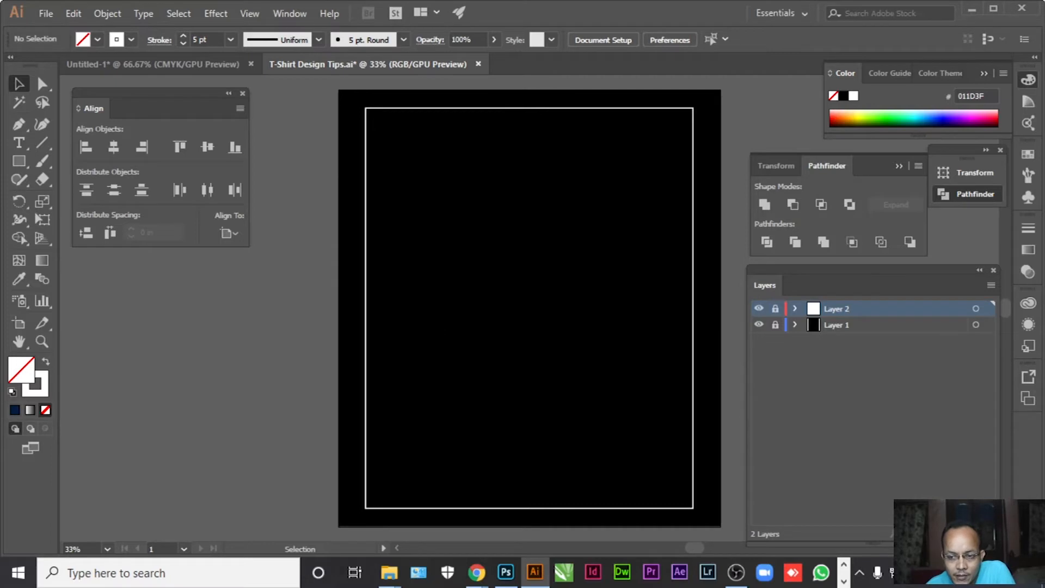
Add a new top layer and draw a horizontal white line across the upper artboard, extending past both sides.
click(975, 534)
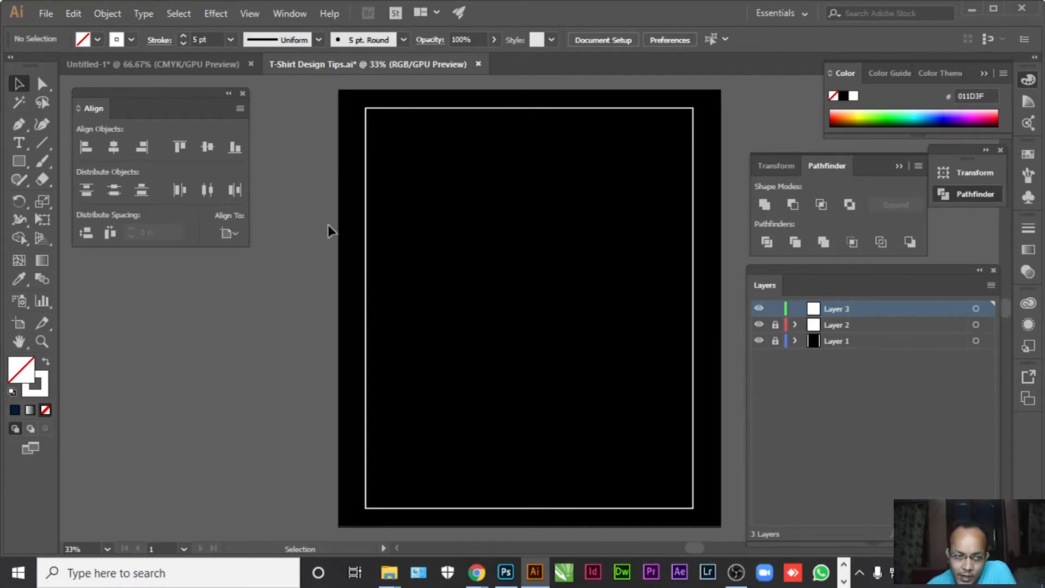
click(43, 142)
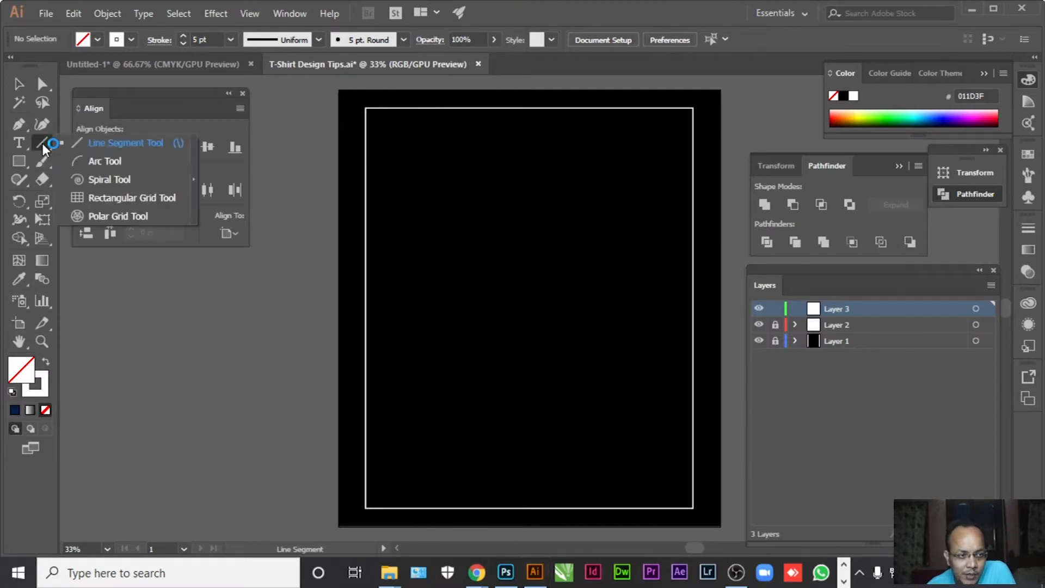
click(100, 145)
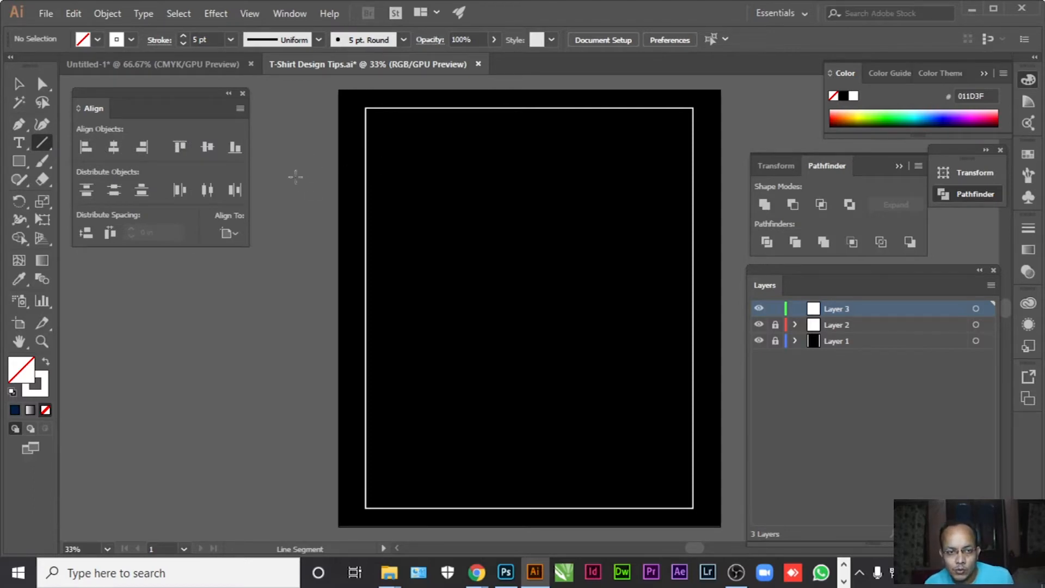
drag(281, 174, 749, 173)
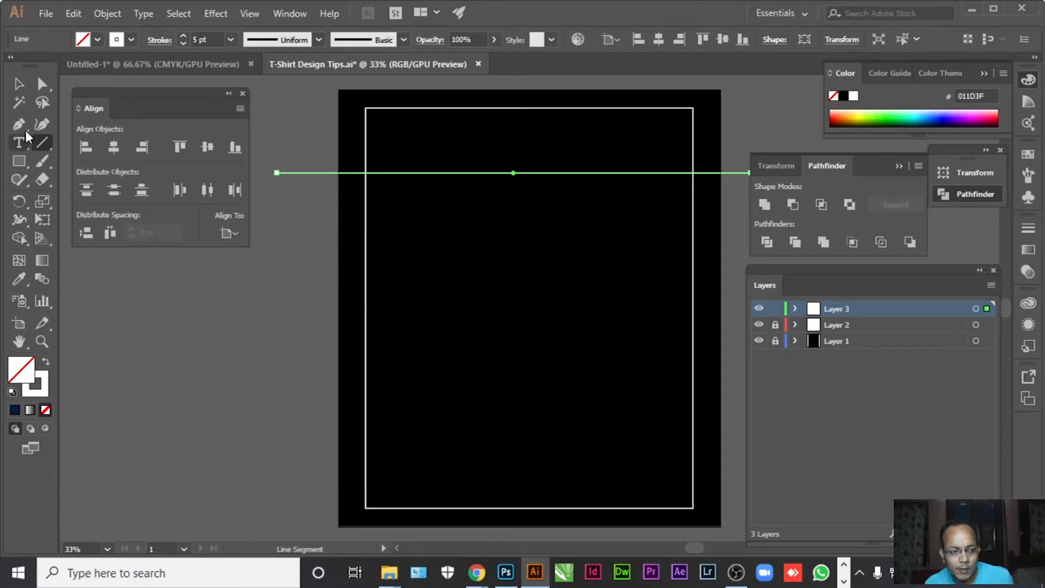
key(v)
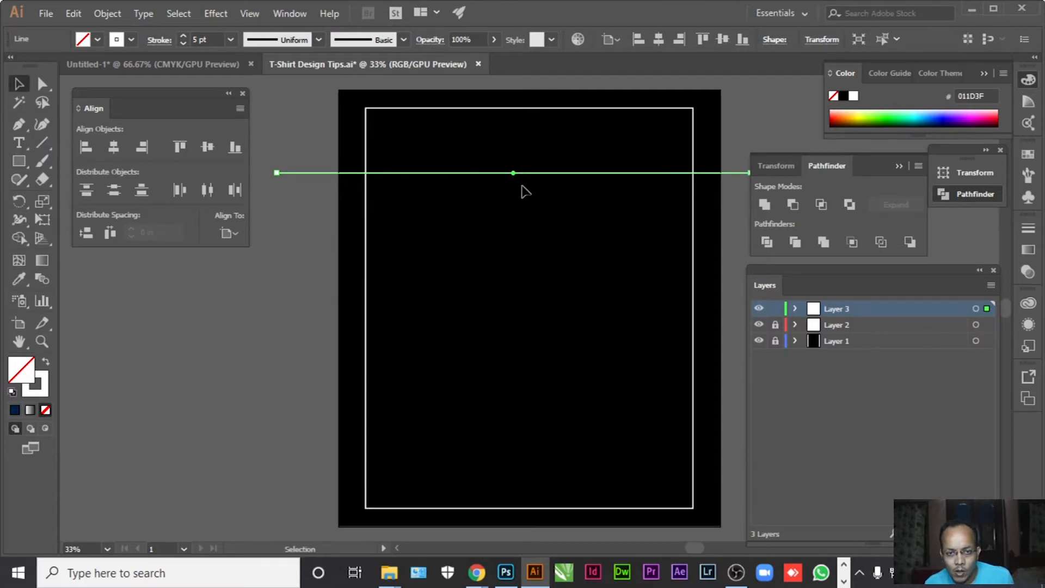
Duplicate the horizontal line straight down to form a narrow band just below the original.
key(alt+shift+Down)
key(shift+Down)
key(shift+Down)
key(shift+Down)
key(shift+Down)
key(shift+Down)
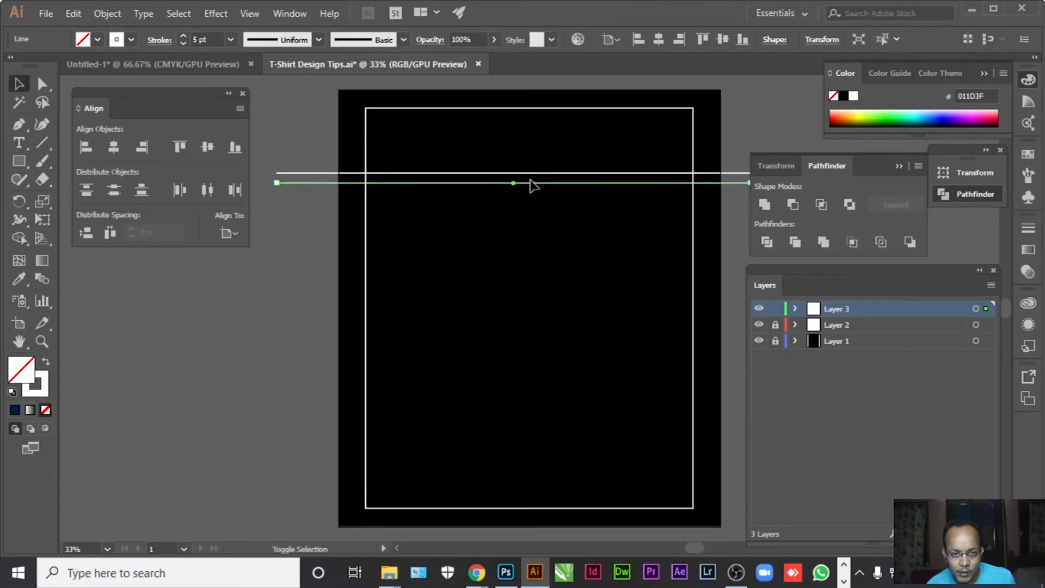
key(shift+Down)
key(shift+Down)
key(shift+Down)
key(shift+Down)
Duplicate the lowest line straight down, leaving a gap about three times the height of the narrow band above.
key(alt+shift+Down)
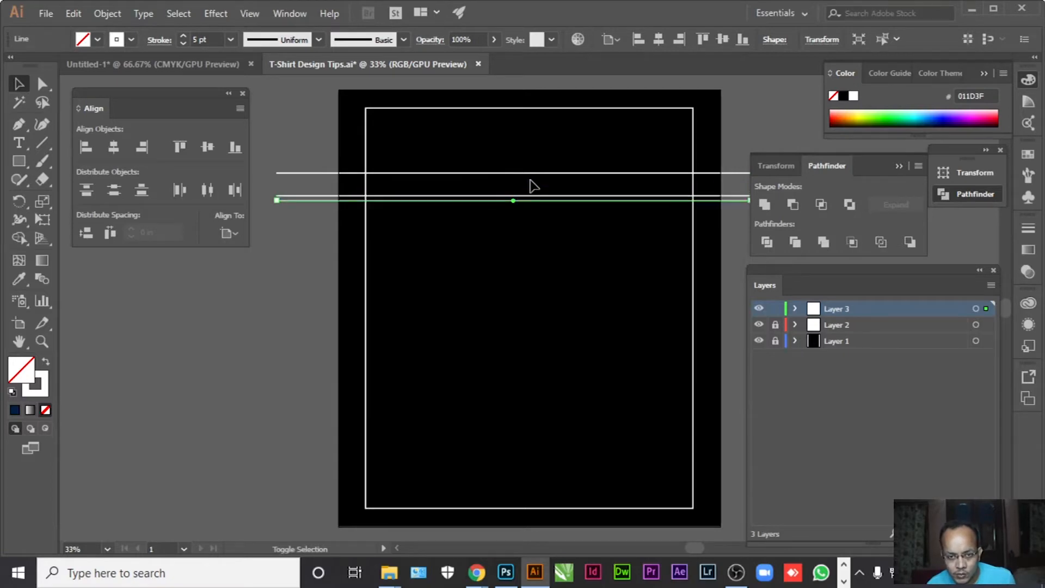
key(shift+Down)
key(shift+Down)
key(shift+Down)
key(shift+Down)
key(shift+Down)
key(shift+Down)
key(shift+Down)
key(shift+Down)
key(shift+Down)
key(shift+Down)
key(shift+Down)
key(shift+Down)
key(shift+Down)
key(shift+Down)
key(shift+Down)
key(shift+Down)
key(shift+Down)
key(shift+Down)
key(shift+Down)
key(shift+Down)
key(shift+Down)
key(shift+Down)
key(shift+Down)
key(shift+Down)
key(shift+Down)
key(shift+Down)
Duplicate the third line straight down to slightly below the artboard's middle, forming another tall band of similar height.
key(alt+shift+Down)
key(shift+Down)
key(shift+Down)
key(shift+Down)
key(shift+Down)
key(shift+Down)
key(shift+Down)
key(shift+Down)
key(shift+Down)
key(shift+Down)
key(shift+Down)
key(shift+Down)
key(shift+Down)
key(shift+Down)
key(shift+Down)
key(shift+Down)
key(shift+Down)
key(shift+Down)
key(shift+Down)
key(shift+Down)
key(shift+Down)
key(shift+Down)
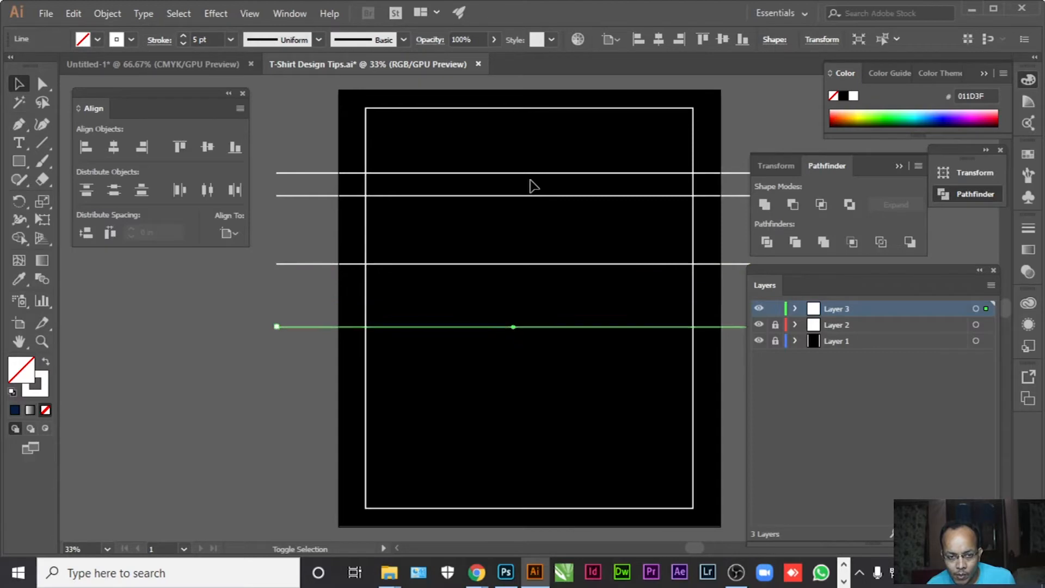
Duplicate the fourth line a short distance down to form a second narrow band.
key(alt+shift+Down)
key(shift+Down)
key(shift+Down)
key(shift+Down)
key(shift+Down)
key(shift+Down)
key(shift+Down)
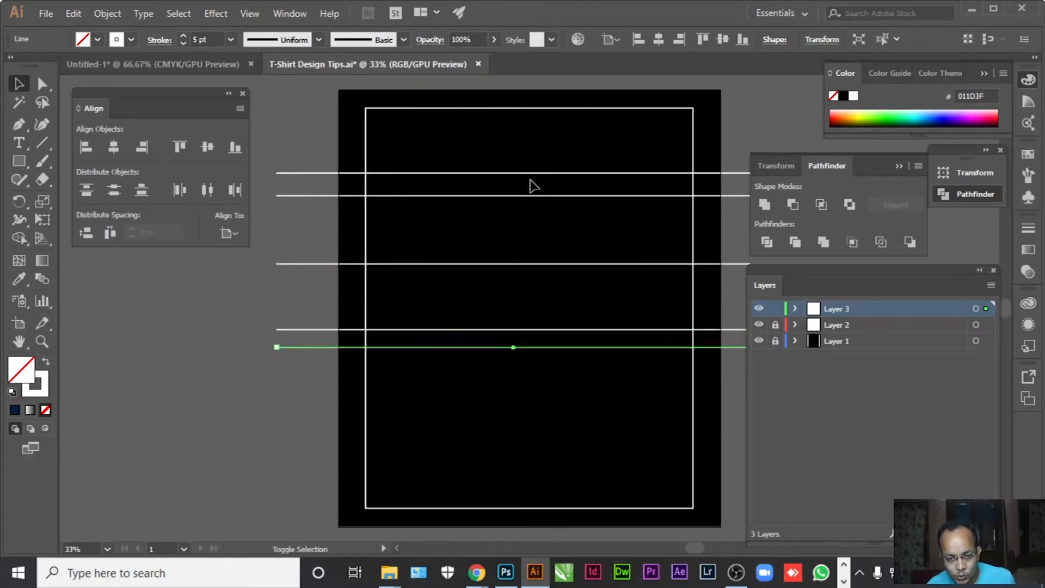
Duplicate the fifth line straight down to form a tall band beneath the second narrow band.
key(alt+shift+Down)
key(shift+Down)
key(shift+Down)
key(shift+Down)
key(shift+Down)
key(shift+Down)
key(shift+Down)
key(shift+Down)
key(shift+Down)
key(shift+Down)
key(shift+Down)
key(shift+Down)
key(shift+Down)
key(shift+Down)
key(shift+Down)
key(shift+Down)
key(shift+Down)
key(shift+Down)
key(shift+Down)
key(shift+Down)
key(shift+Down)
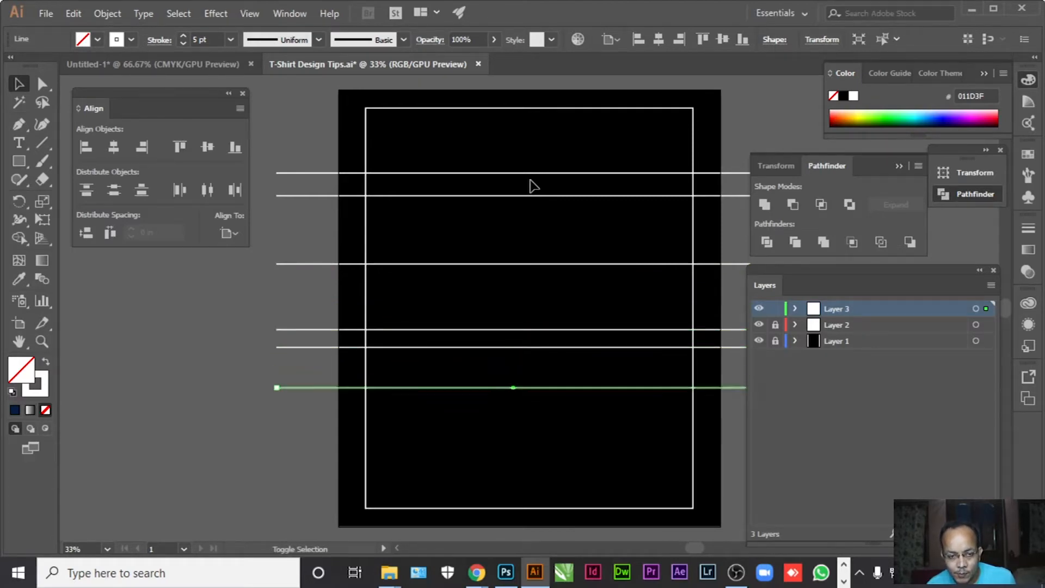
Duplicate the sixth line down to just above the frame's bottom edge and deselect it.
key(alt+shift+Down)
key(shift+Down)
key(shift+Down)
key(shift+Down)
key(shift+Down)
key(shift+Down)
key(shift+Down)
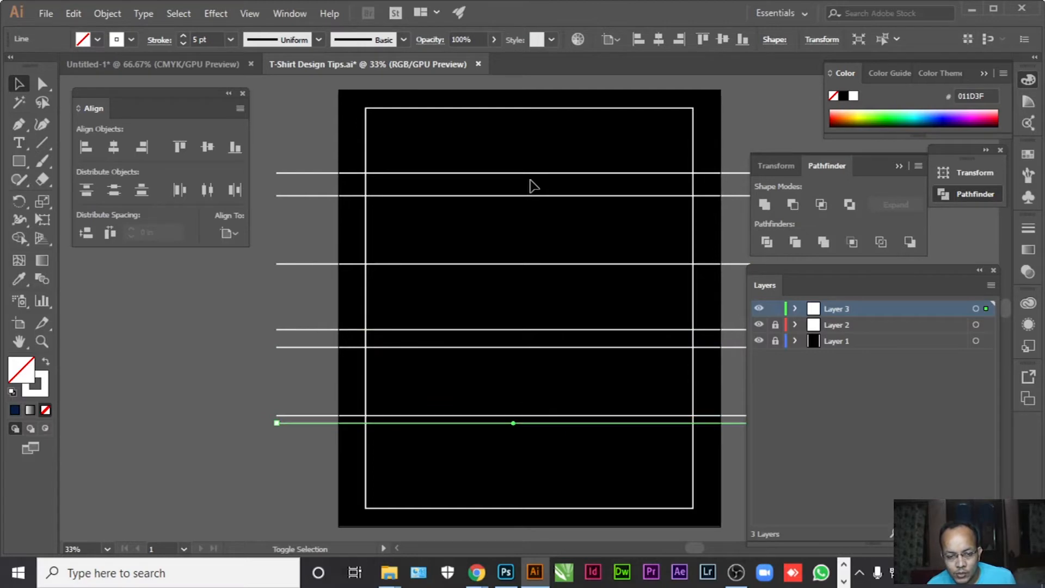
key(shift+Down)
key(shift+Down)
key(shift+Down)
key(shift+Down)
key(shift+Down)
key(shift+Down)
key(shift+Down)
key(shift+Down)
key(shift+Down)
key(shift+Down)
key(shift+Down)
key(shift+Down)
key(shift+Down)
key(shift+Down)
key(shift+Down)
key(shift+Down)
key(shift+Down)
key(shift+Down)
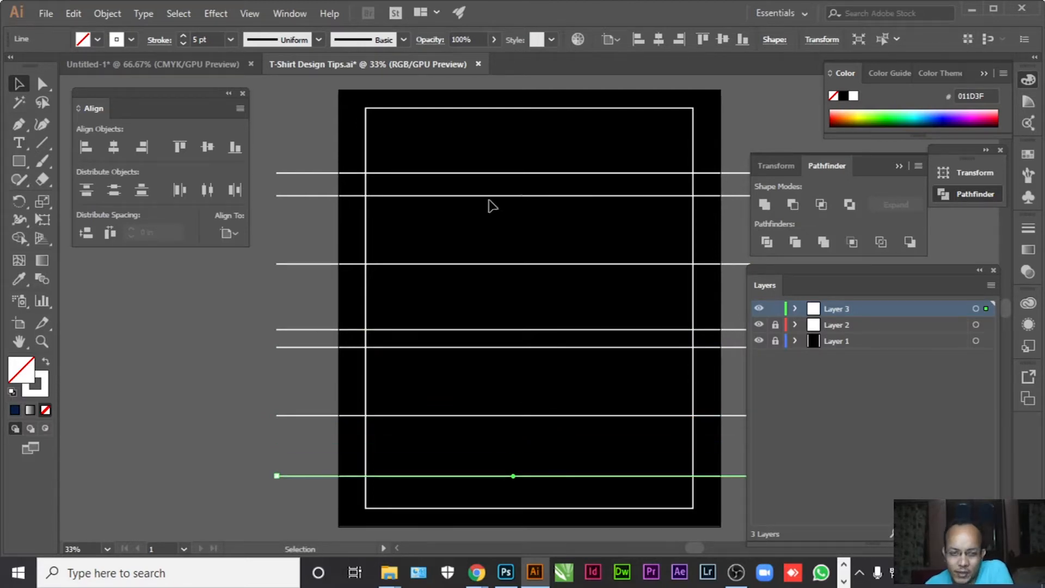
click(325, 237)
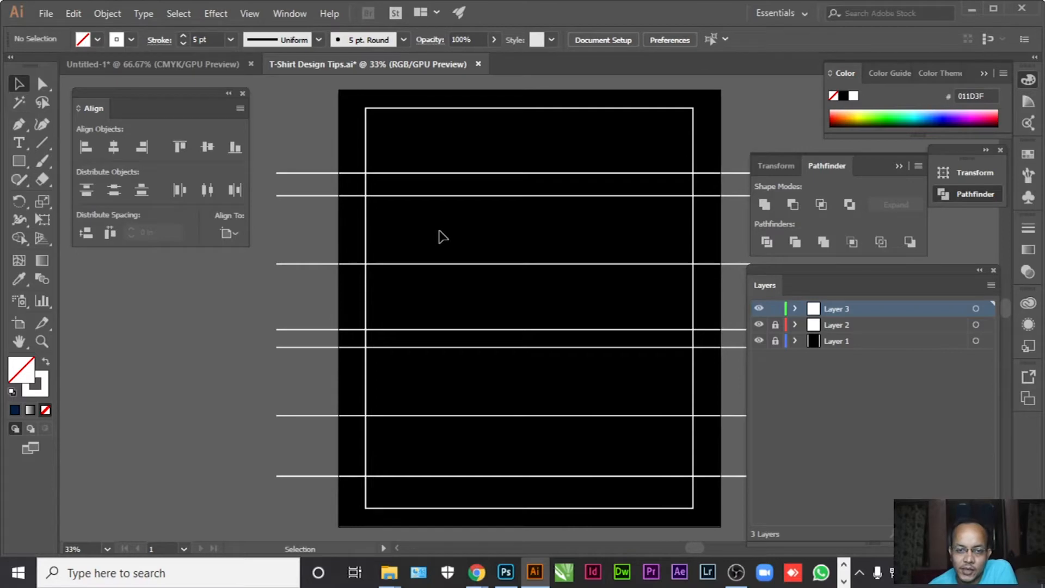
Copy the word "japanese" from the phrase in the Untitled-1 document and return to the T-shirt design document.
click(122, 64)
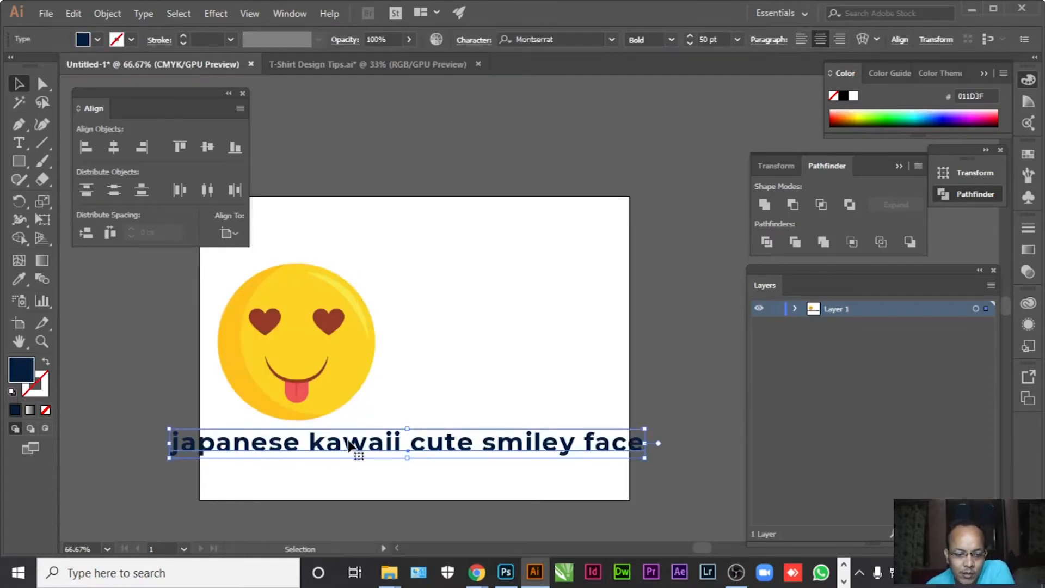
double_click(299, 449)
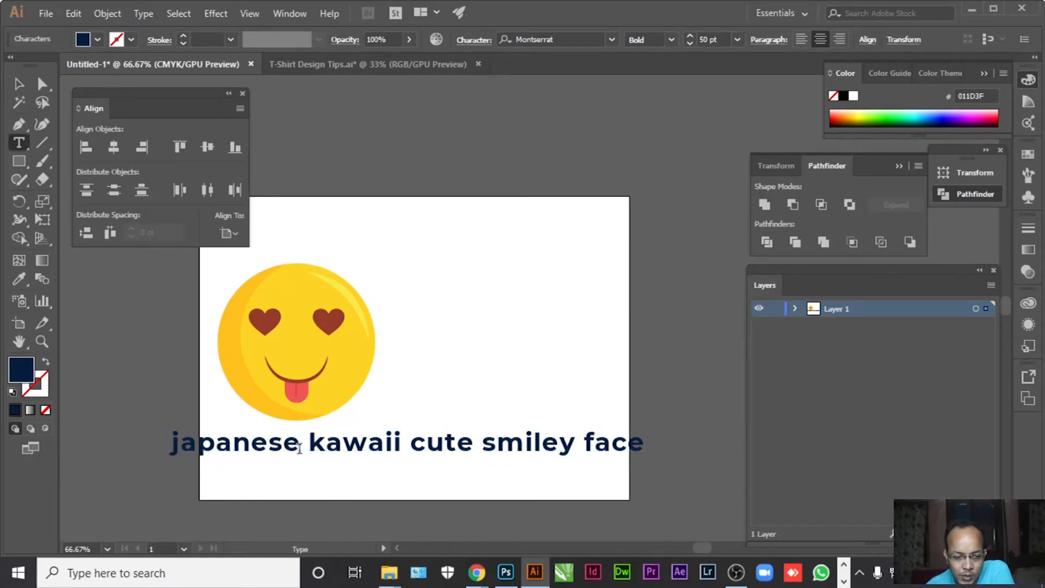
drag(298, 448, 155, 449)
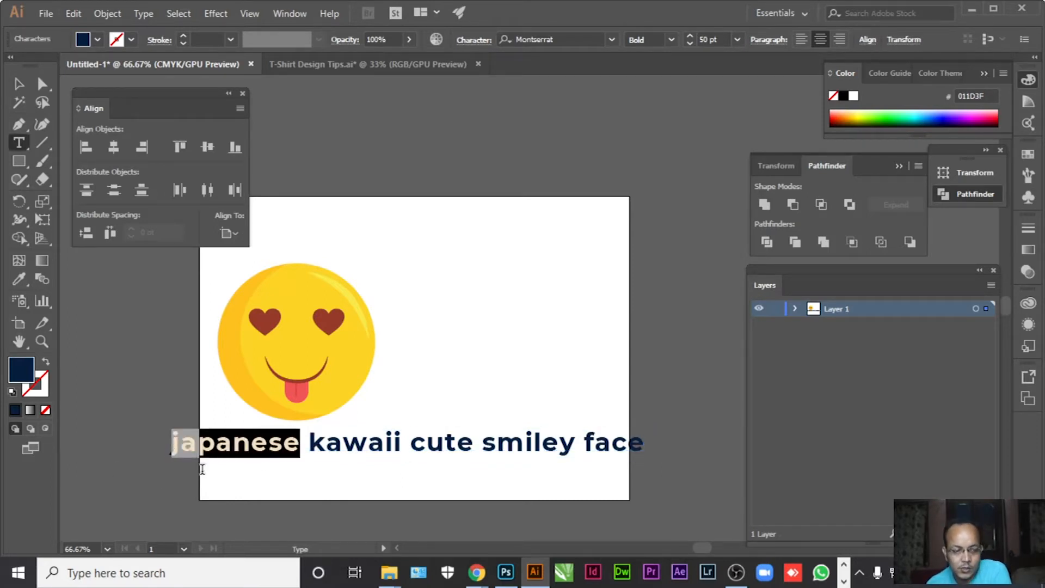
click(327, 65)
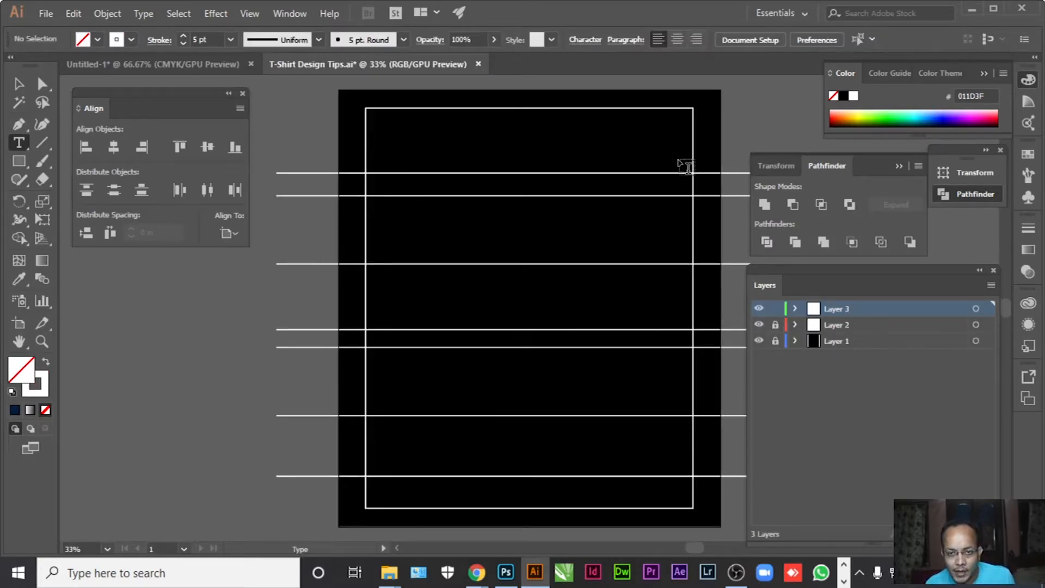
Paste the word "japanese" as a new text object on the empty canvas beside the artboard.
click(18, 84)
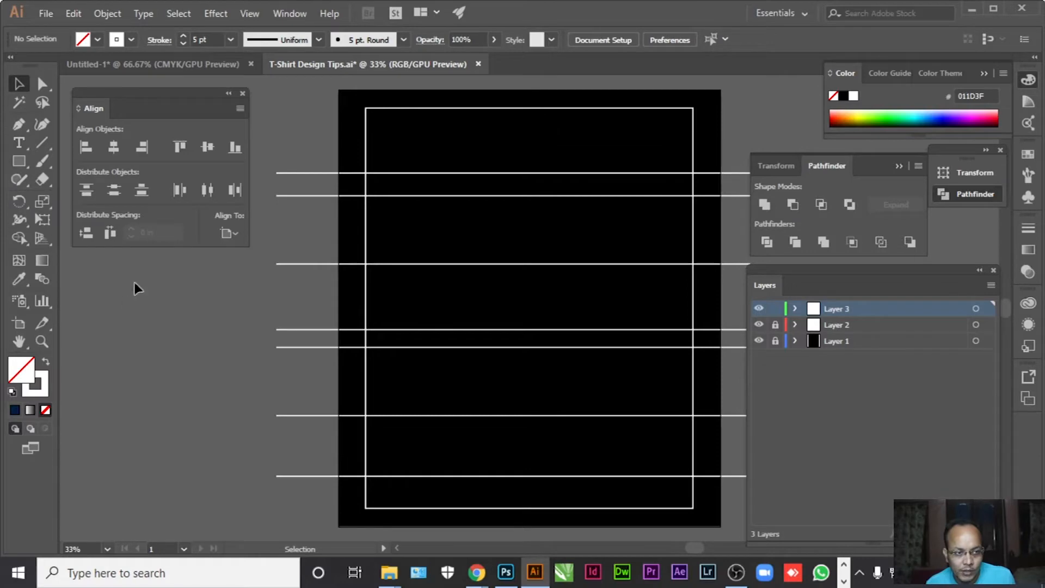
click(19, 143)
click(81, 292)
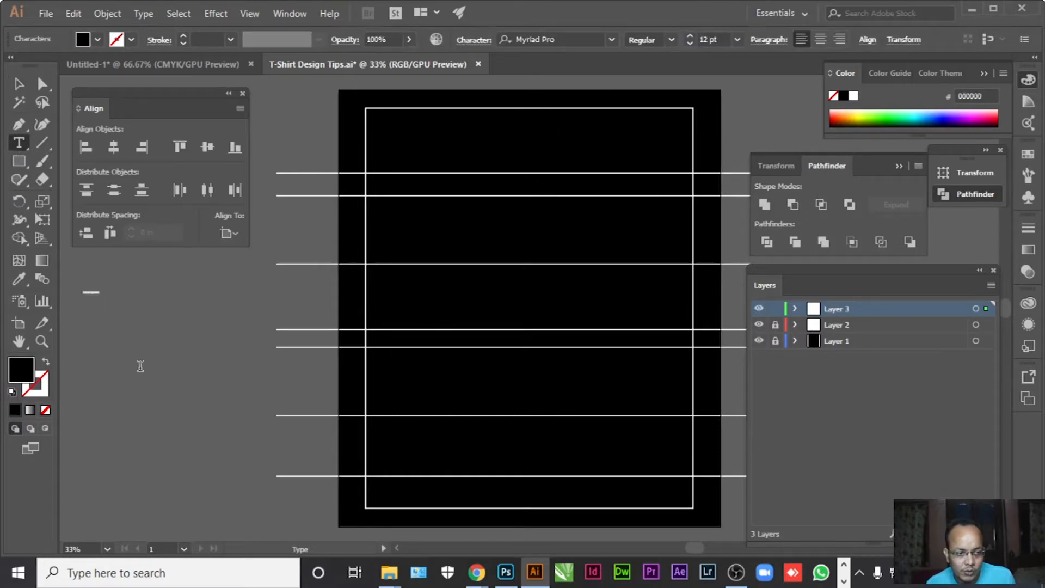
text(Japanese)
Change the font of the whole word "japanese" to Kenyan Coffee Bold.
key(ctrl+a)
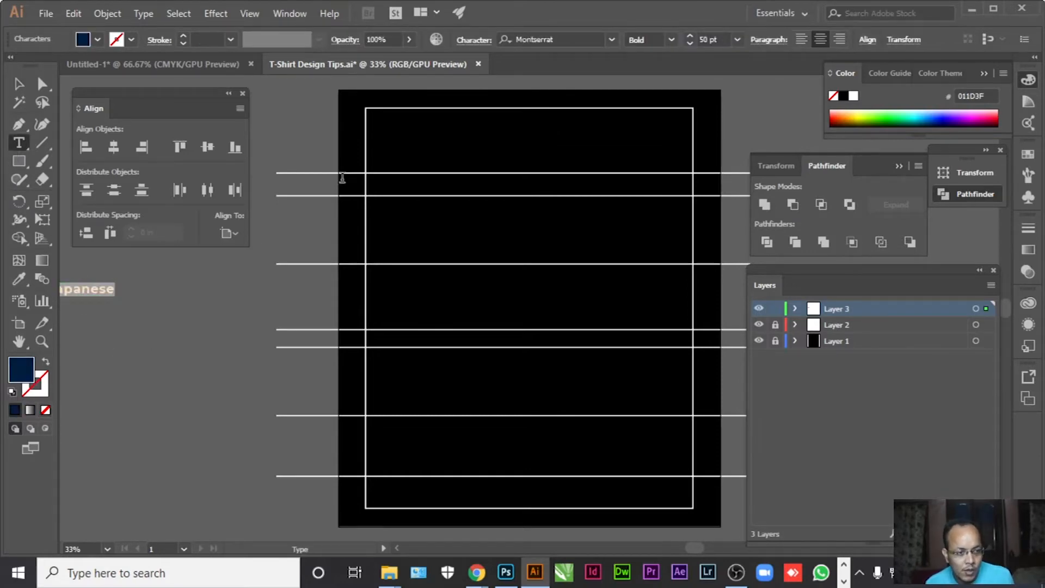
click(545, 41)
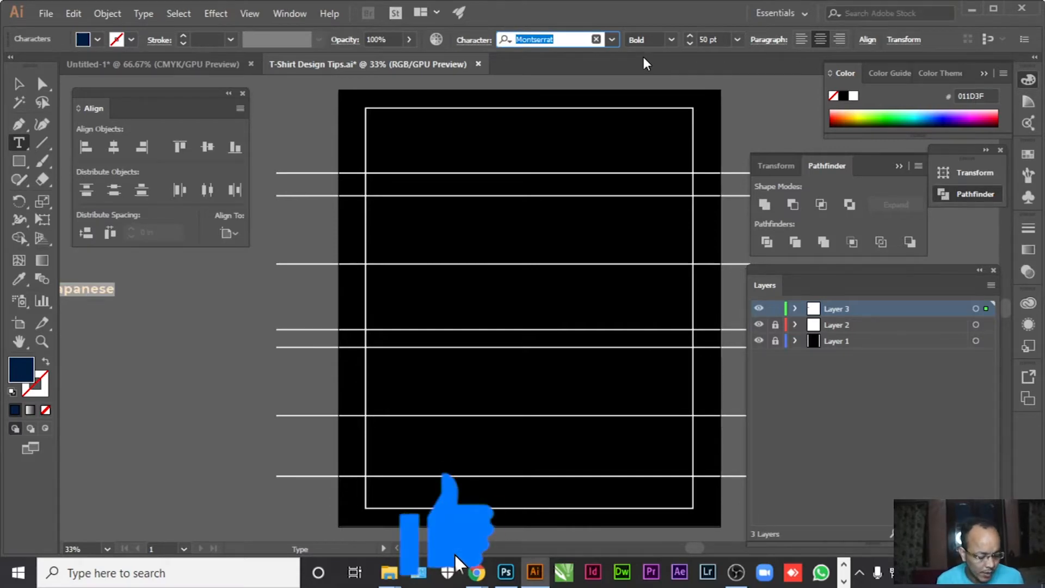
text(ken)
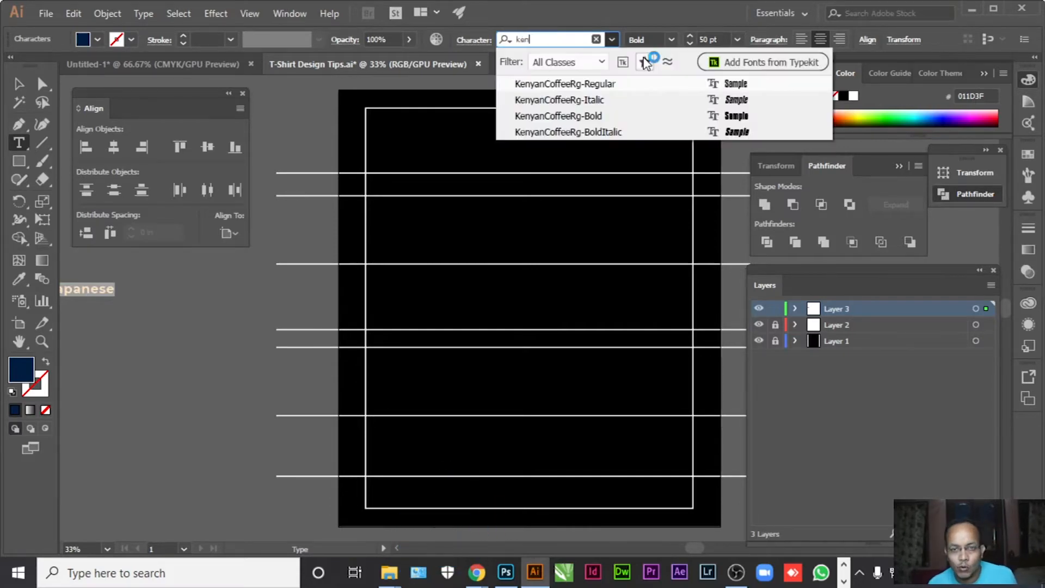
click(586, 116)
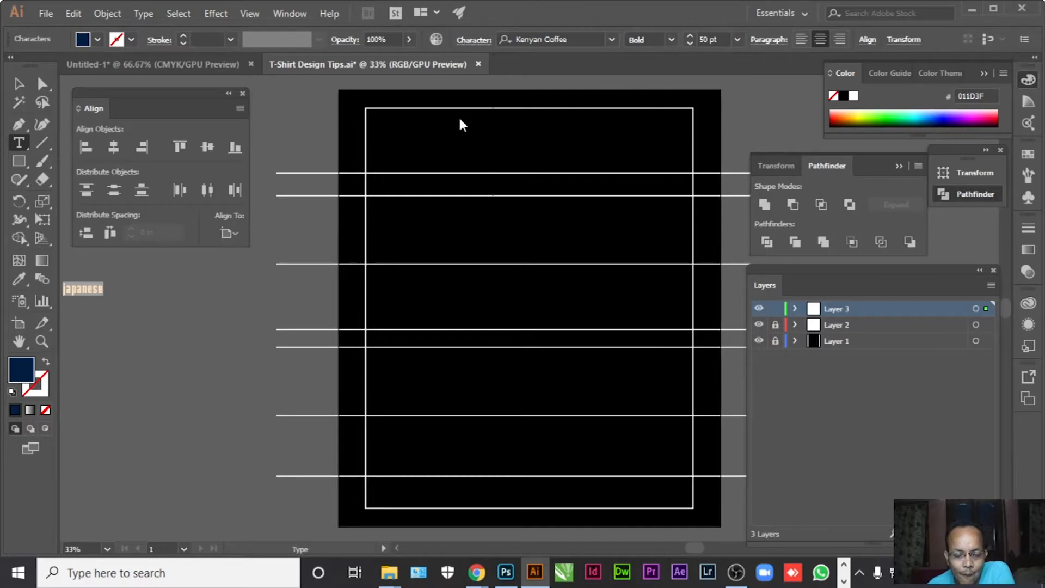
Apply All Caps to the word "japanese" and set its font size to 67 pt.
click(329, 219)
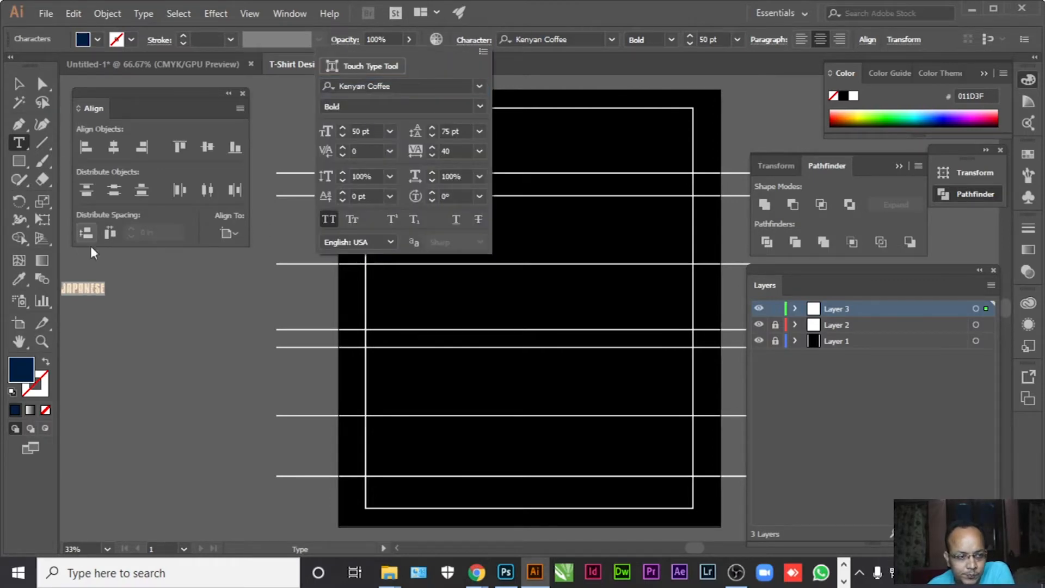
click(343, 127)
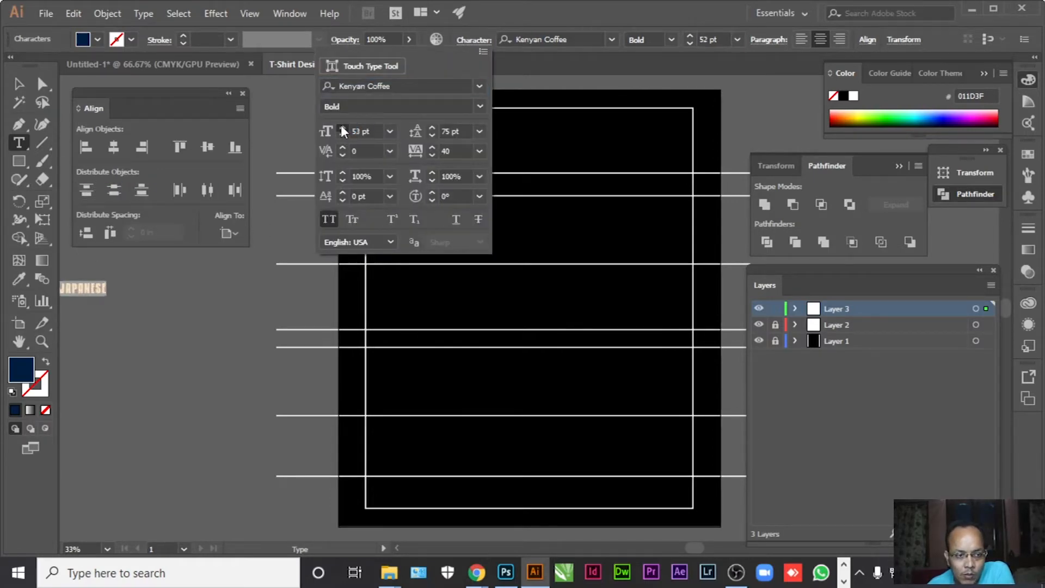
click(19, 84)
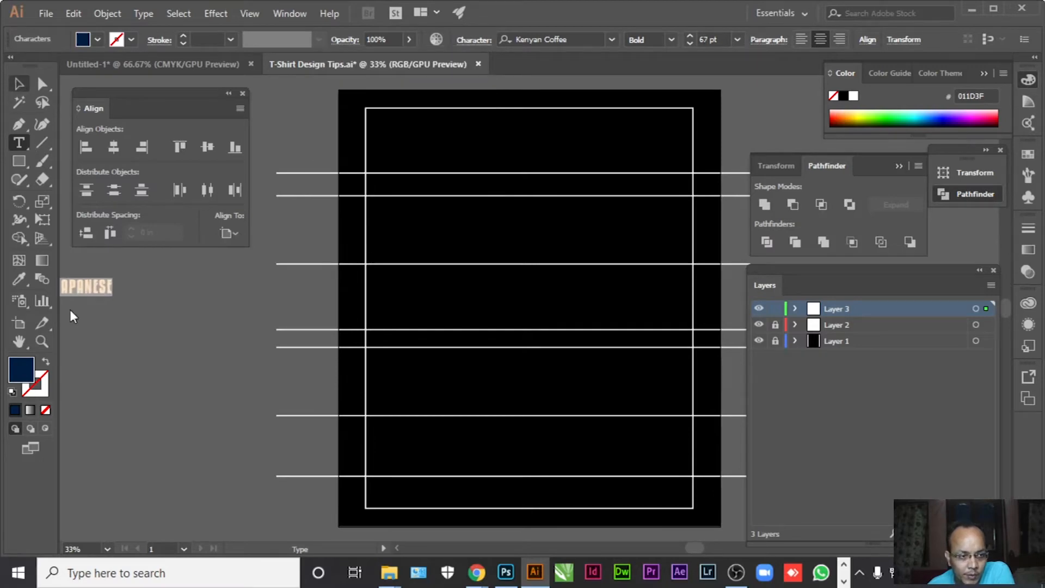
click(79, 284)
click(19, 84)
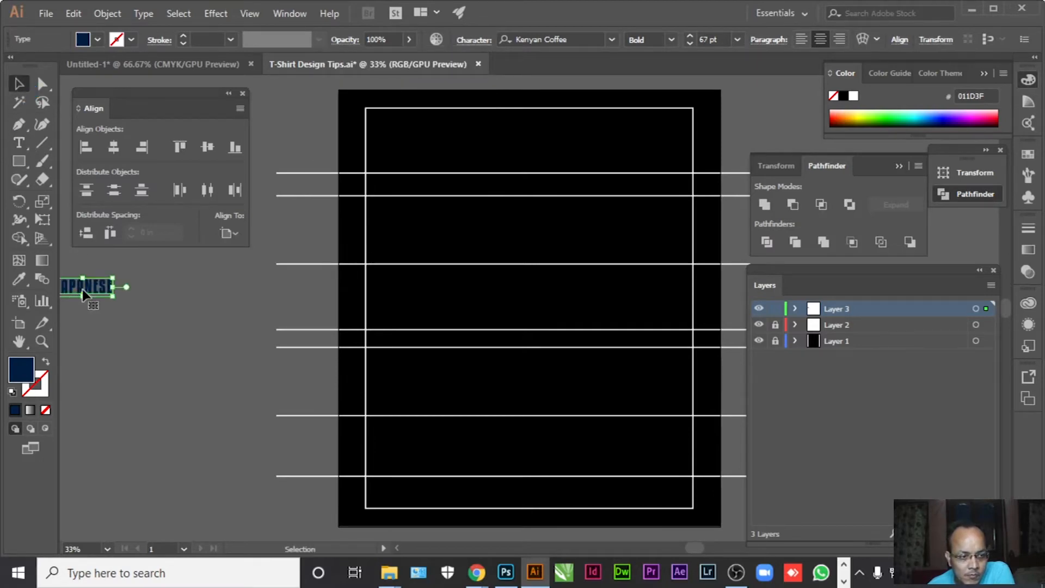
Fill the word JAPANESE with white (FFFFFF) and place it inside the frame above the topmost line.
drag(83, 290, 228, 284)
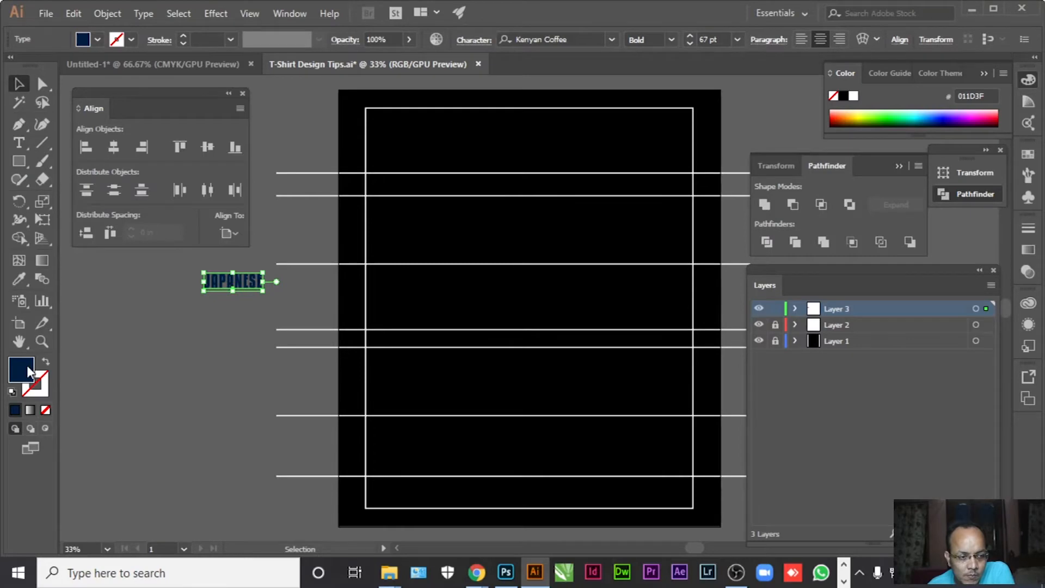
drag(686, 231, 607, 147)
click(988, 170)
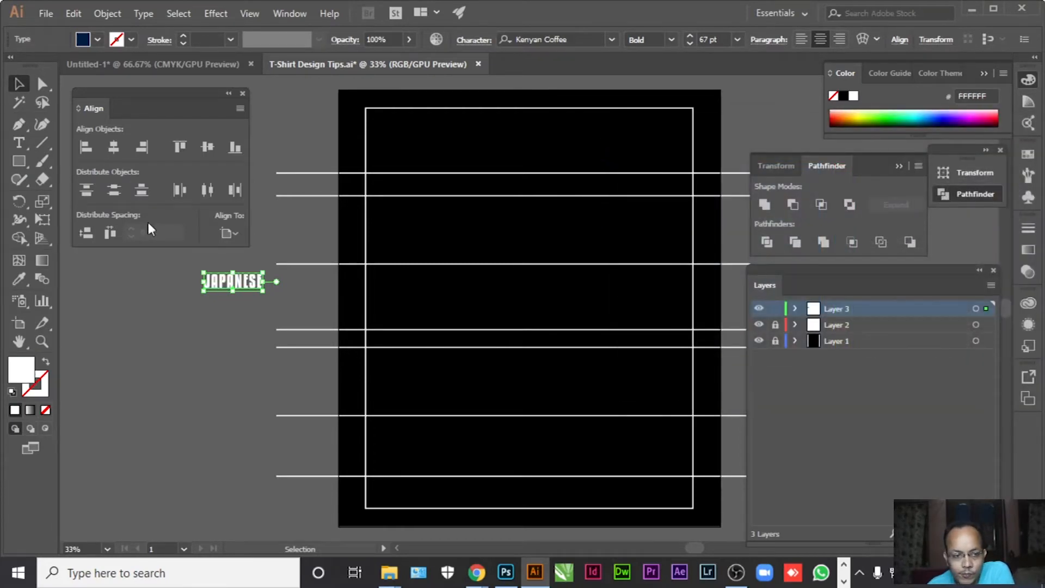
drag(216, 285, 487, 159)
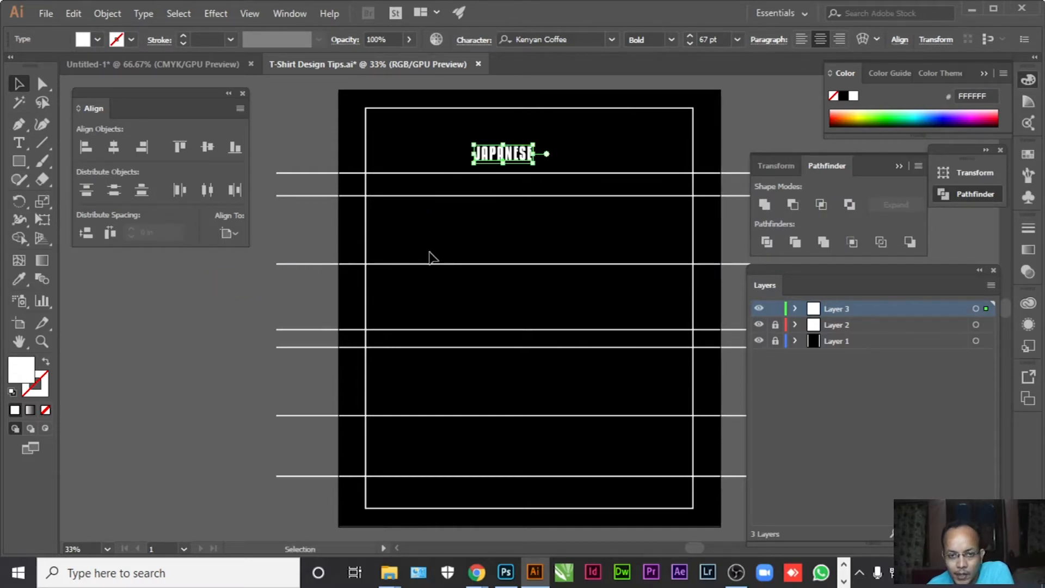
Set the font size of JAPANESE to 200 pt, move it down over the two topmost lines and centre it horizontally on the artboard.
click(709, 39)
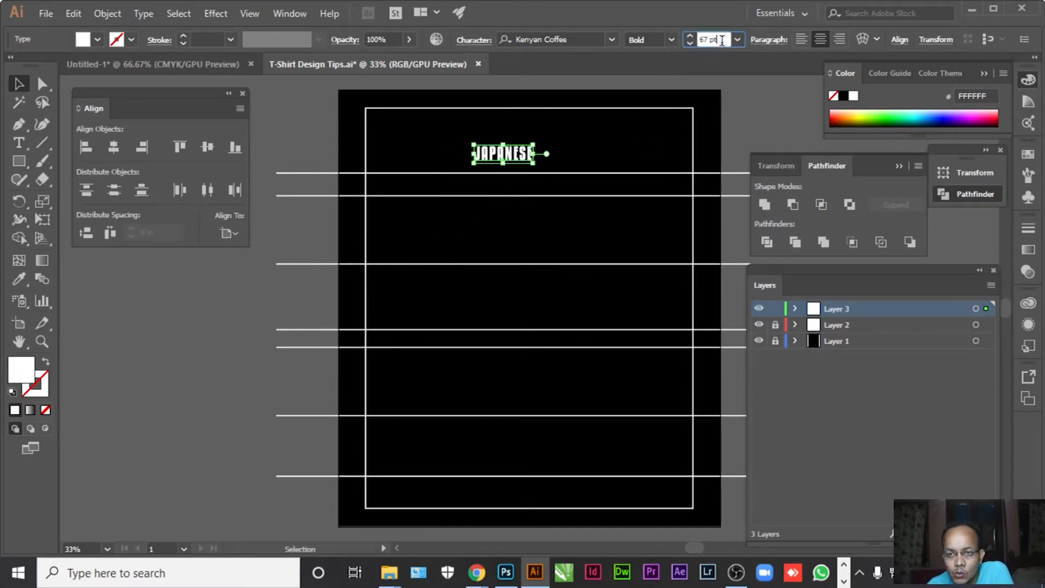
text(150)
key(Return)
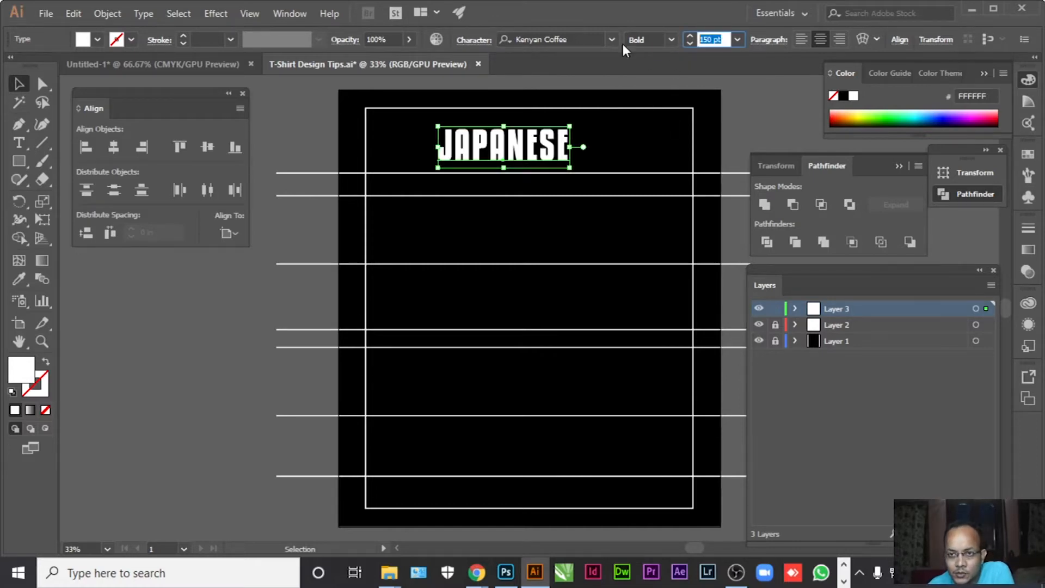
text(200)
key(Return)
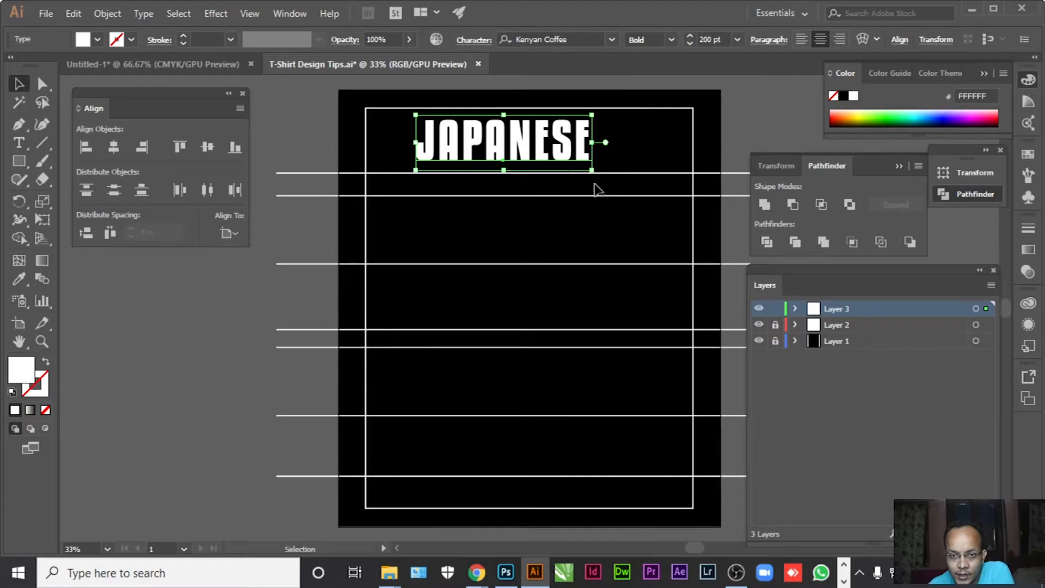
drag(543, 143, 563, 178)
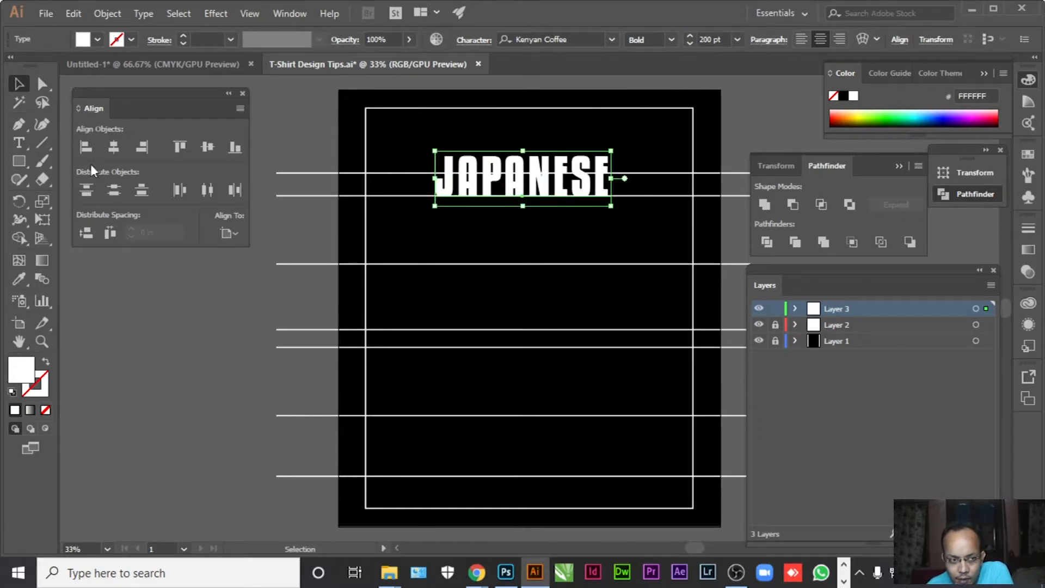
click(113, 146)
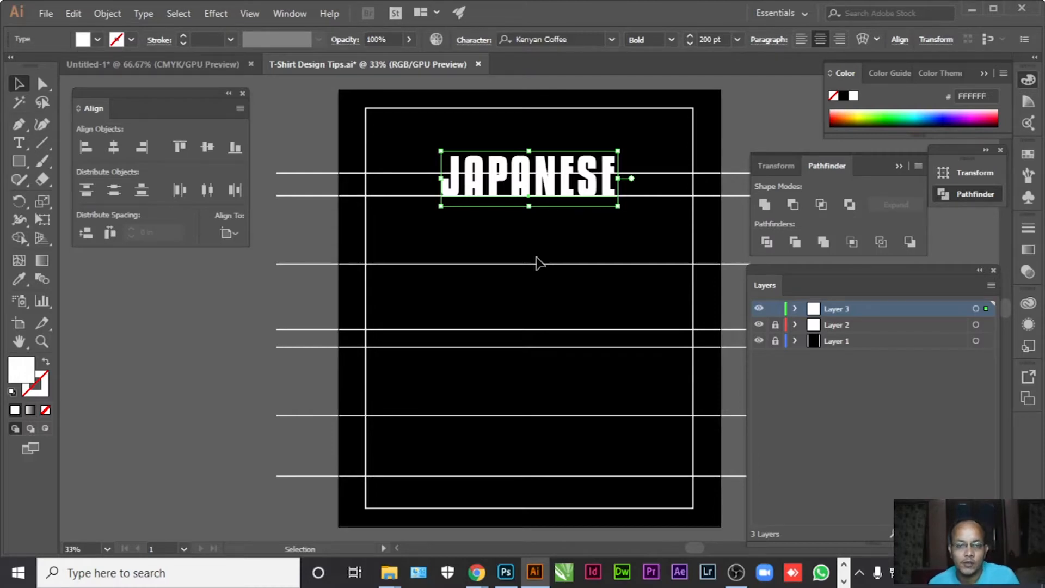
Cut the heart-eyed smiley from the Untitled-1 document and paste it into the T-shirt design just below JAPANESE.
click(148, 69)
click(282, 354)
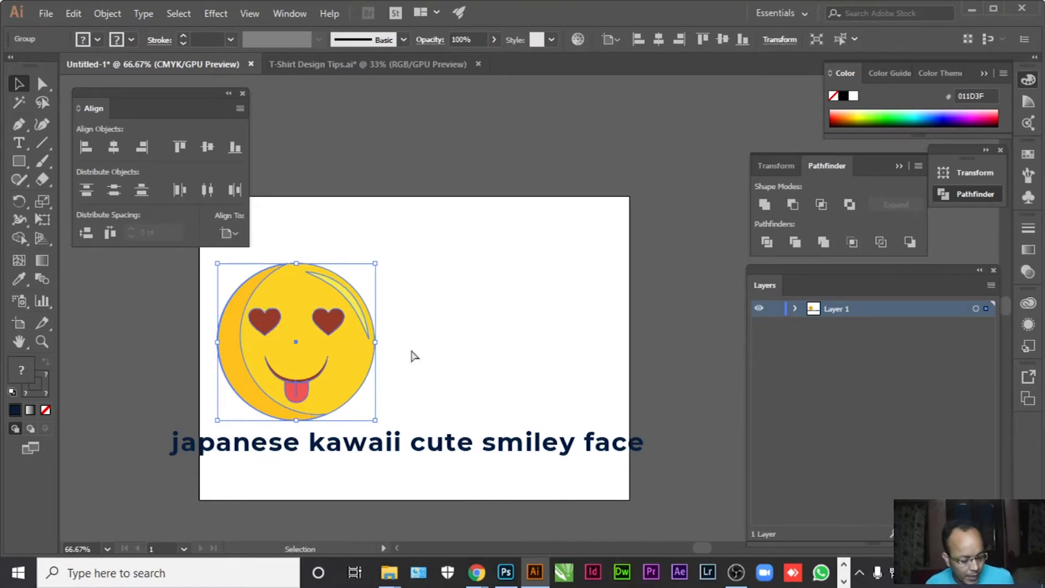
key(ctrl+x)
click(370, 64)
key(ctrl+v)
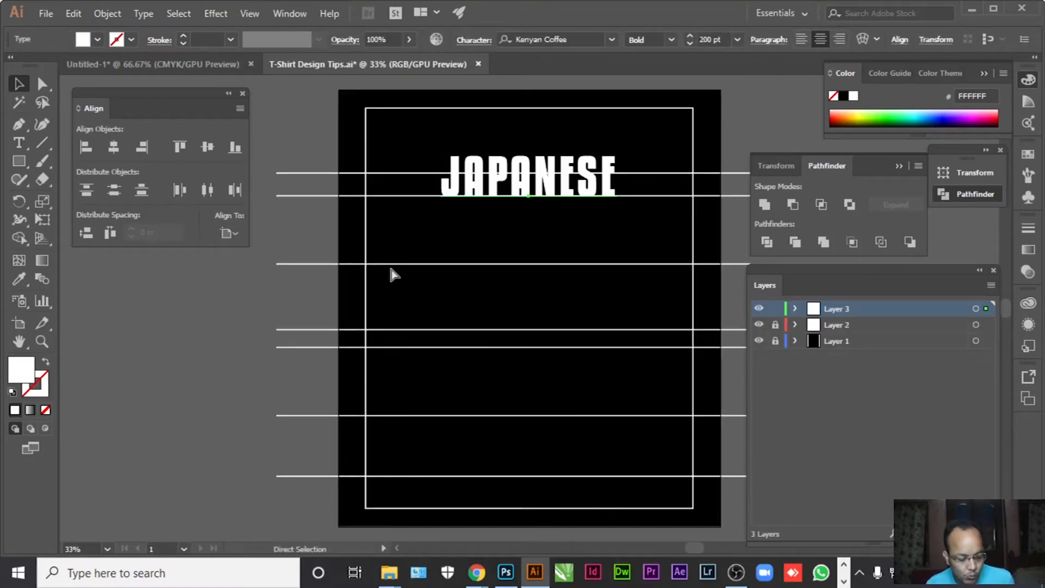
drag(526, 309, 532, 249)
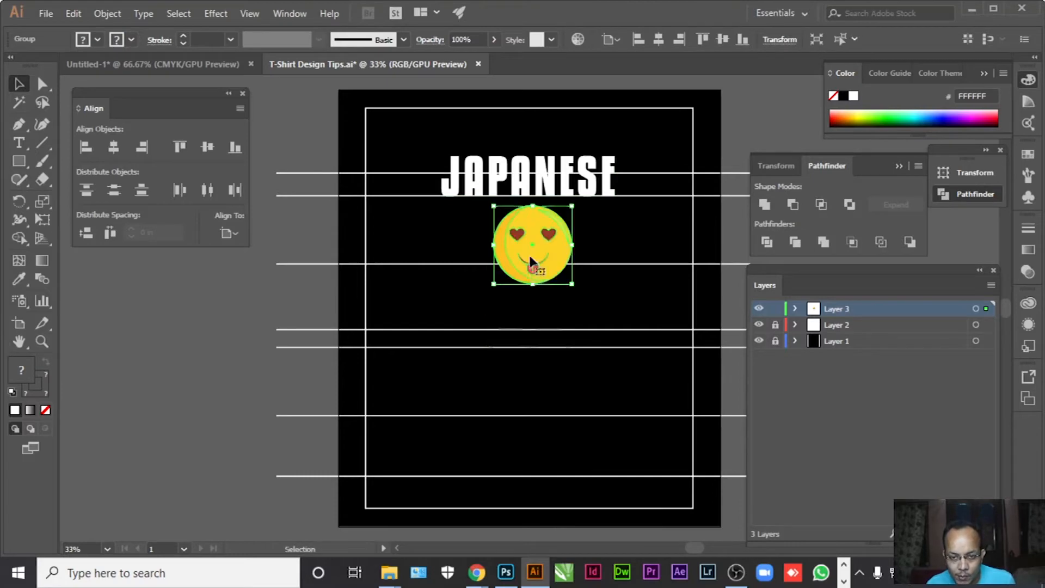
Enlarge the smiley proportionally to fill the space down to the fourth line and centre it horizontally on the artboard.
drag(571, 289, 593, 308)
drag(560, 263, 555, 279)
click(114, 147)
click(488, 328)
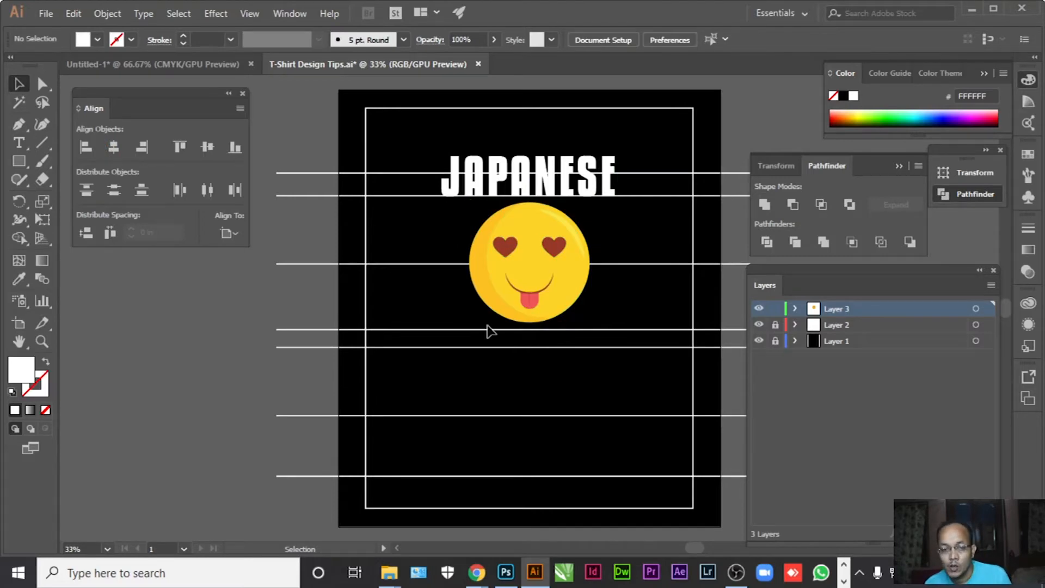
Duplicate JAPANESE, change the copy's text to KAWAII and place it directly below the smiley.
click(195, 66)
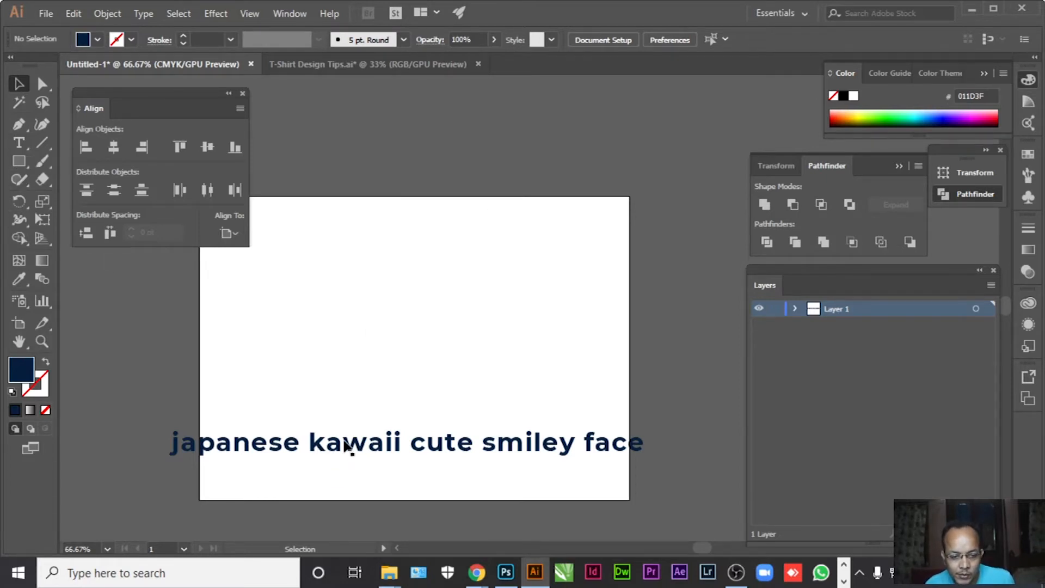
click(373, 67)
click(509, 177)
drag(509, 177, 214, 293)
key(t)
double_click(224, 281)
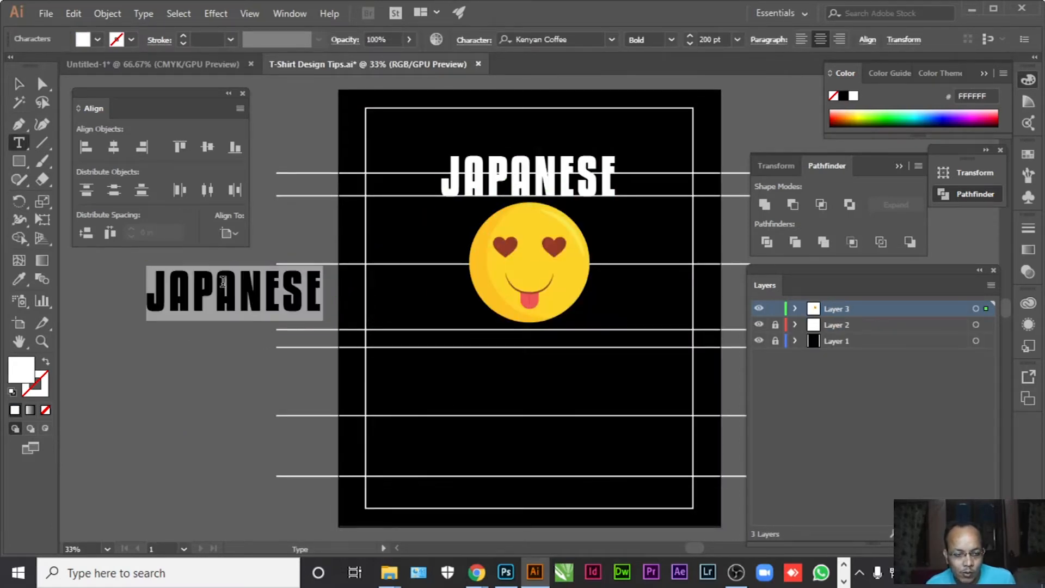
text(KA)
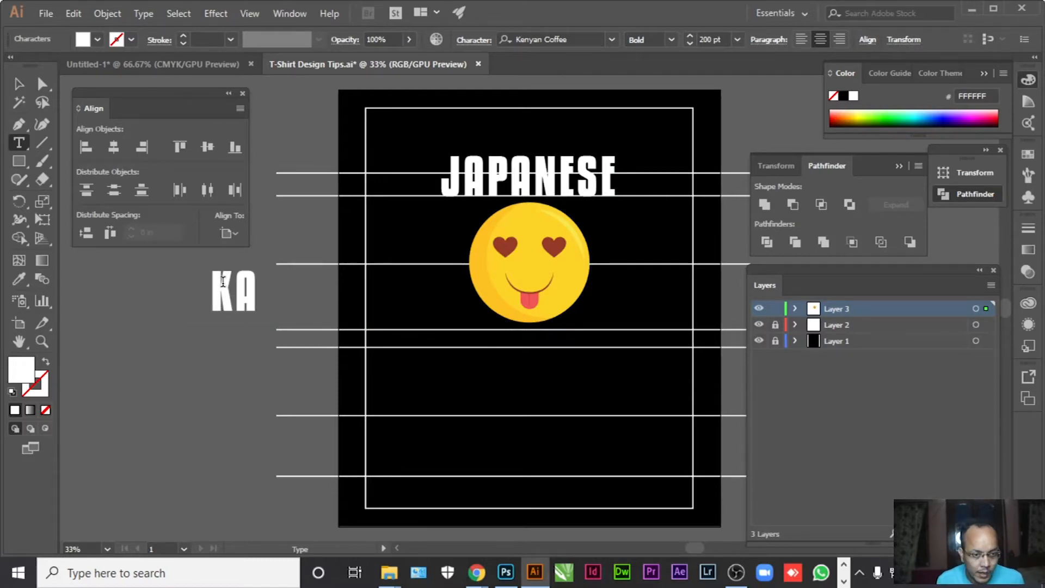
text(WAII)
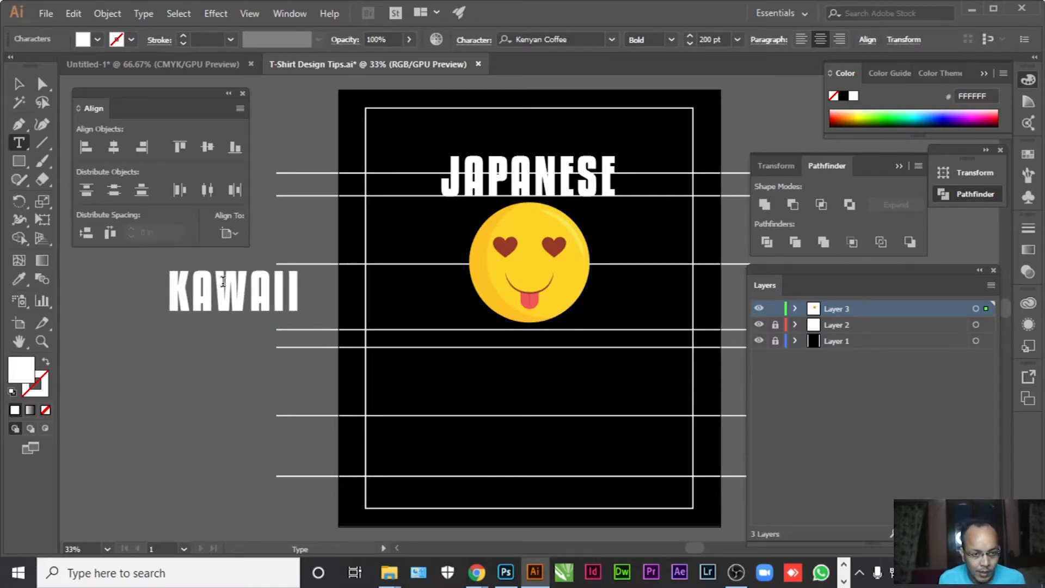
click(18, 83)
drag(248, 287, 539, 336)
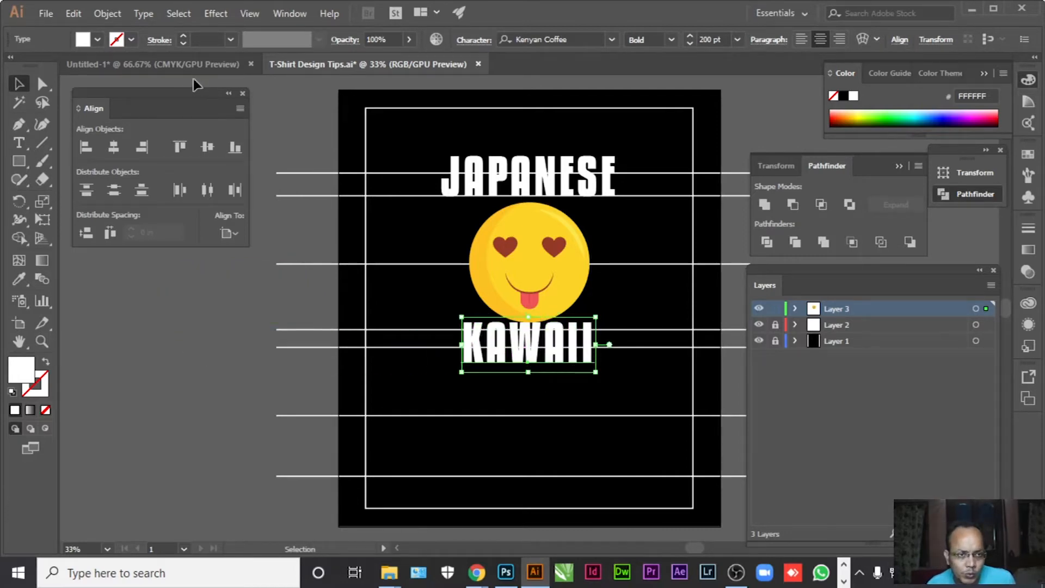
Duplicate KAWAII onto the empty canvas beside the artboard and change the copy's text to CUTE.
click(163, 65)
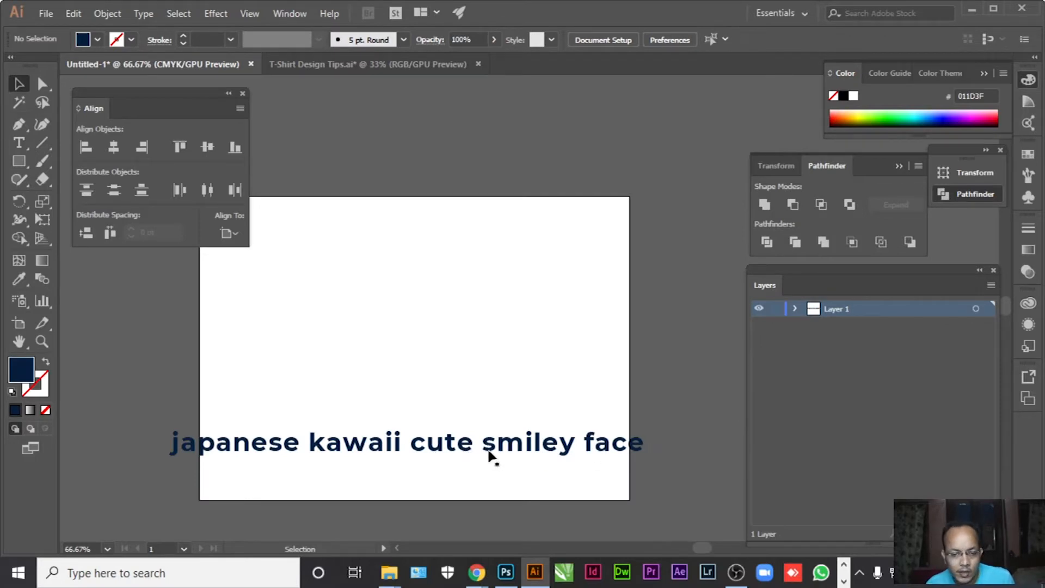
click(371, 64)
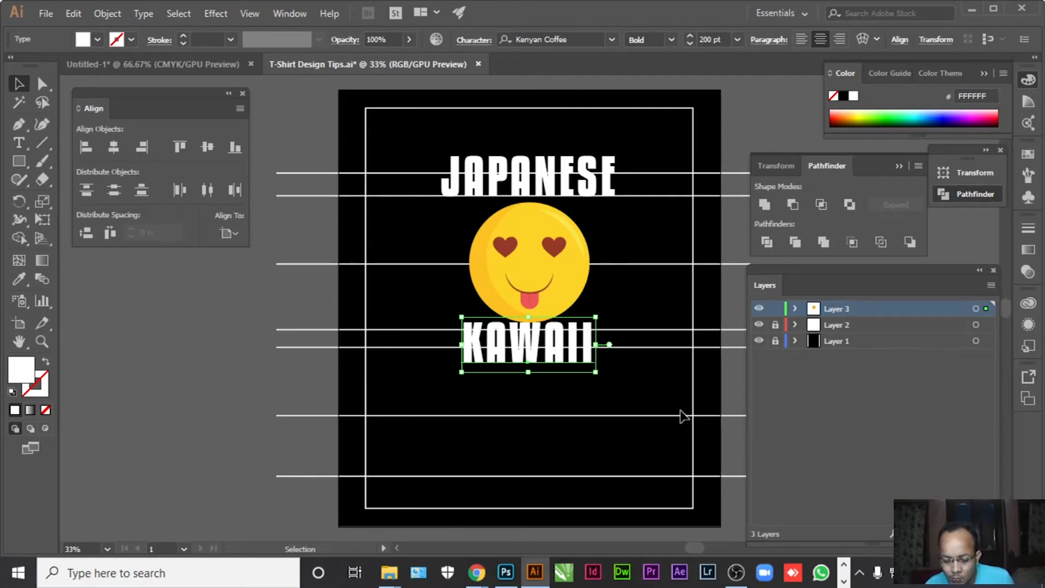
alt+drag(532, 350, 231, 384)
double_click(231, 384)
key(ctrl+a)
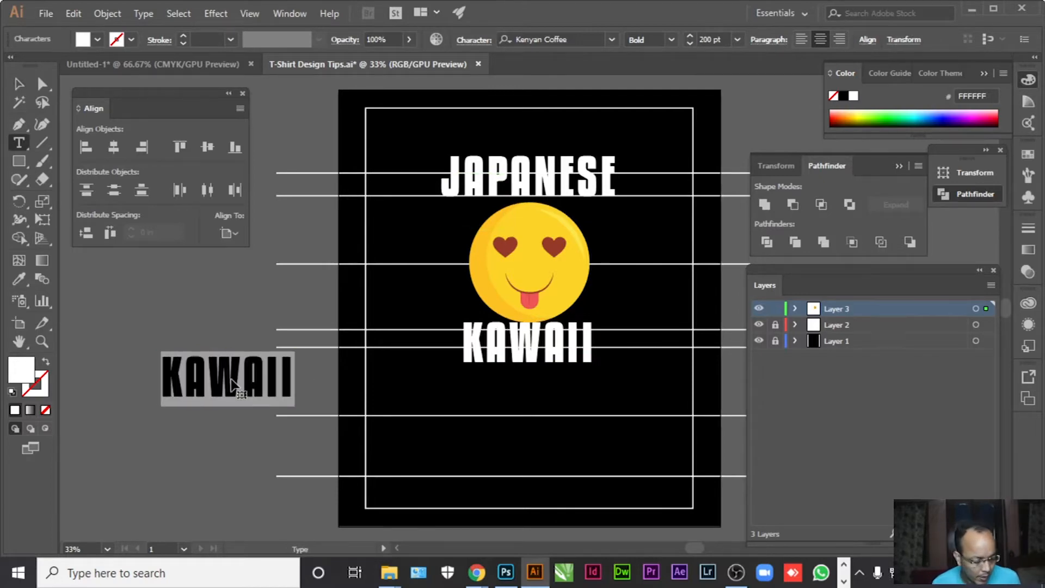
text(CUTE)
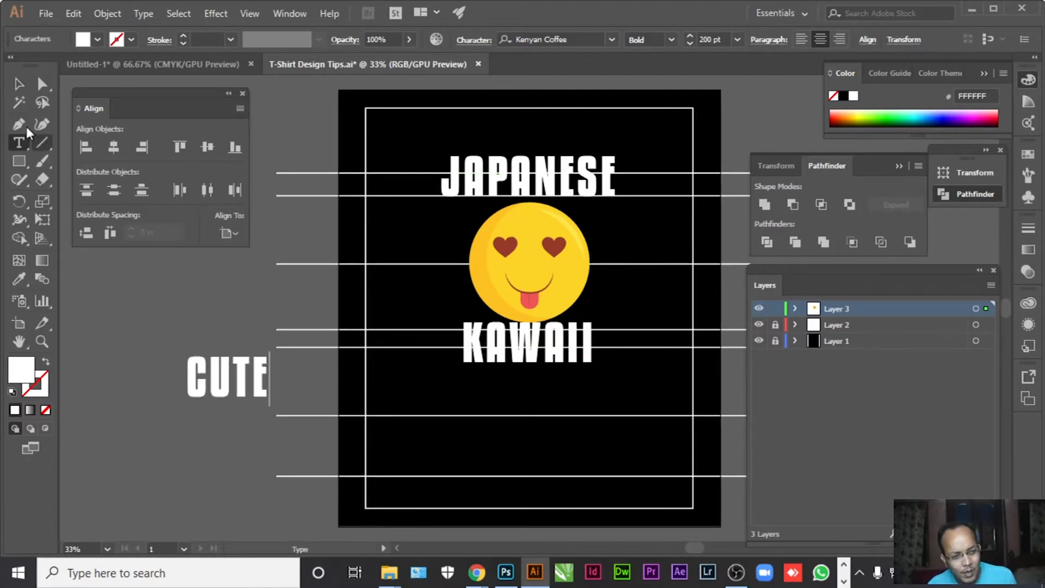
Move CUTE higher beside the artboard, duplicate it below and change the copy's text to SMILEY.
click(18, 84)
drag(245, 387, 210, 400)
double_click(210, 401)
key(ctrl+a)
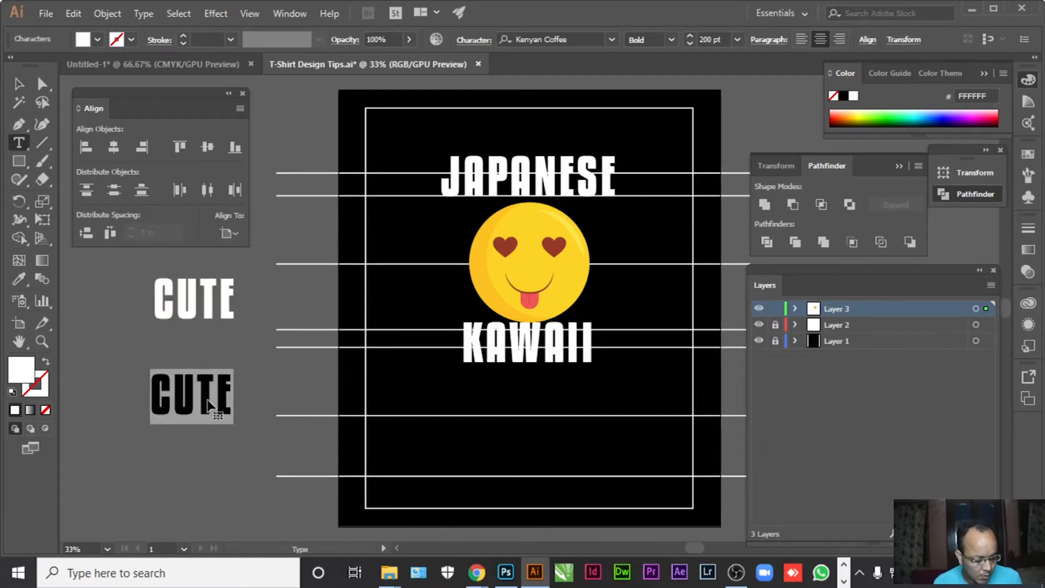
text(SMILEY)
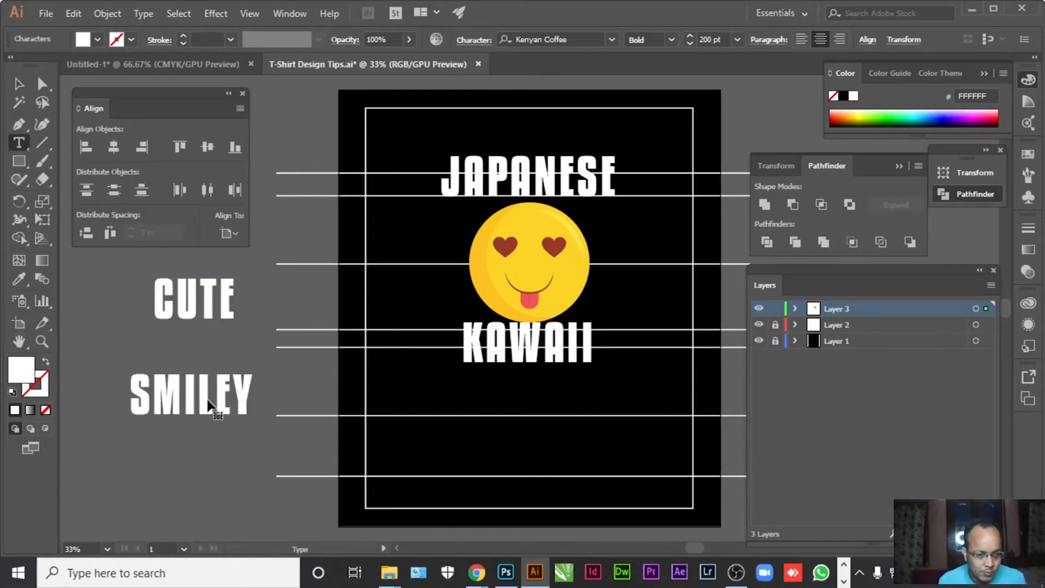
Duplicate SMILEY directly below itself beside the artboard and change the copy's text to FACE.
click(153, 64)
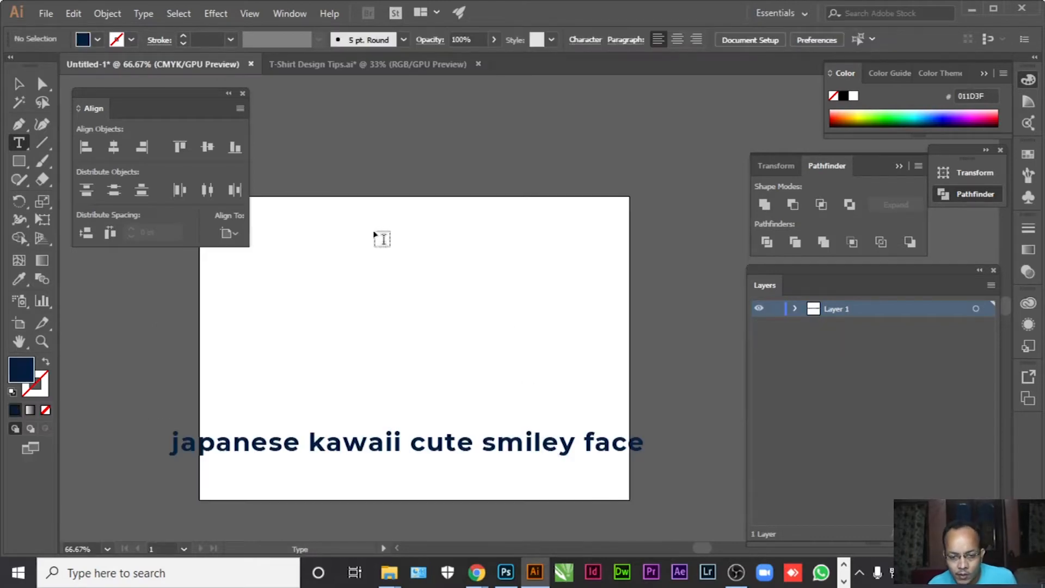
click(299, 66)
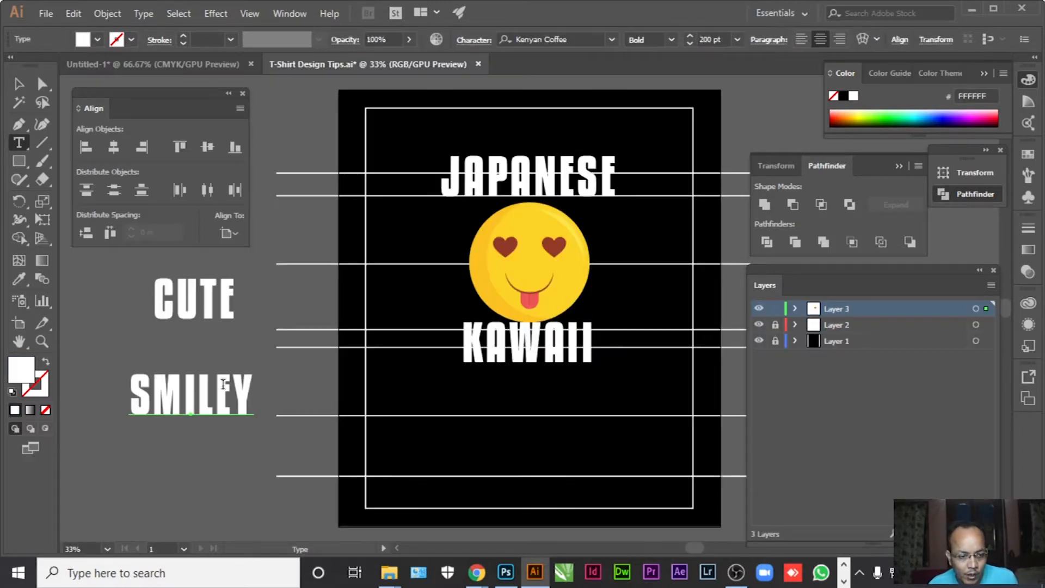
key(v)
click(210, 406)
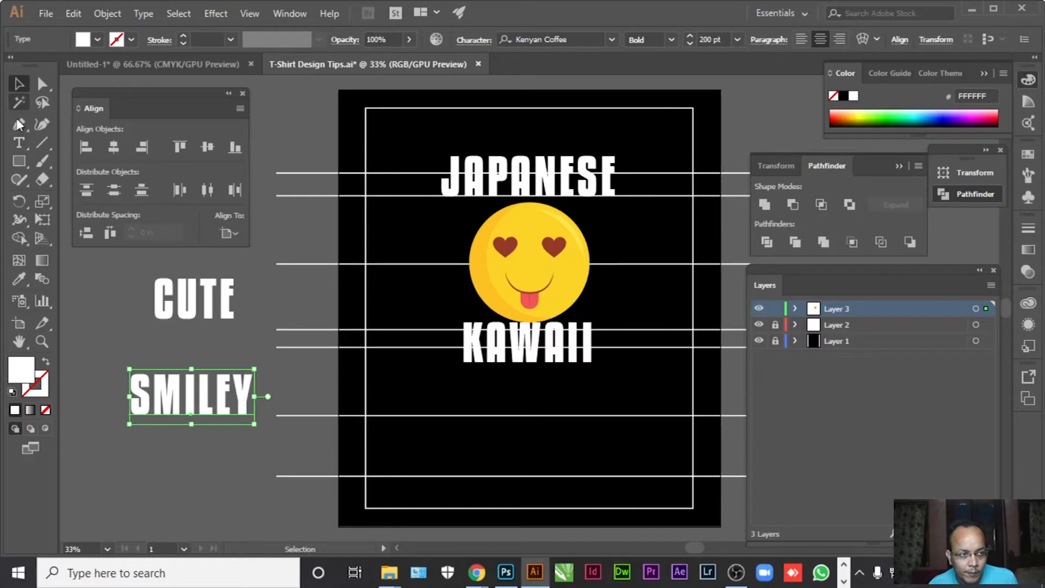
drag(210, 408, 199, 476)
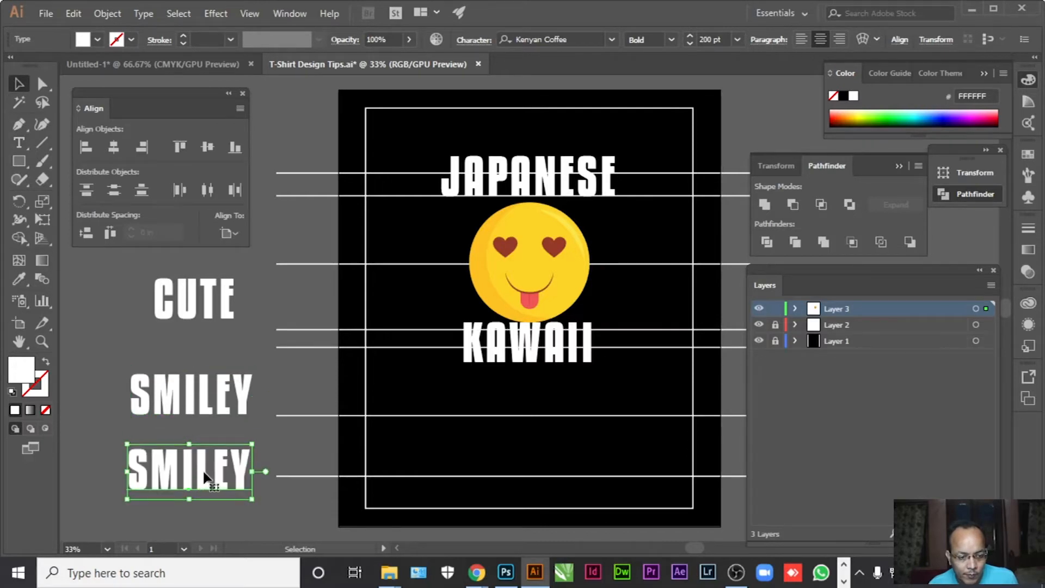
double_click(200, 474)
double_click(201, 455)
text(FACE)
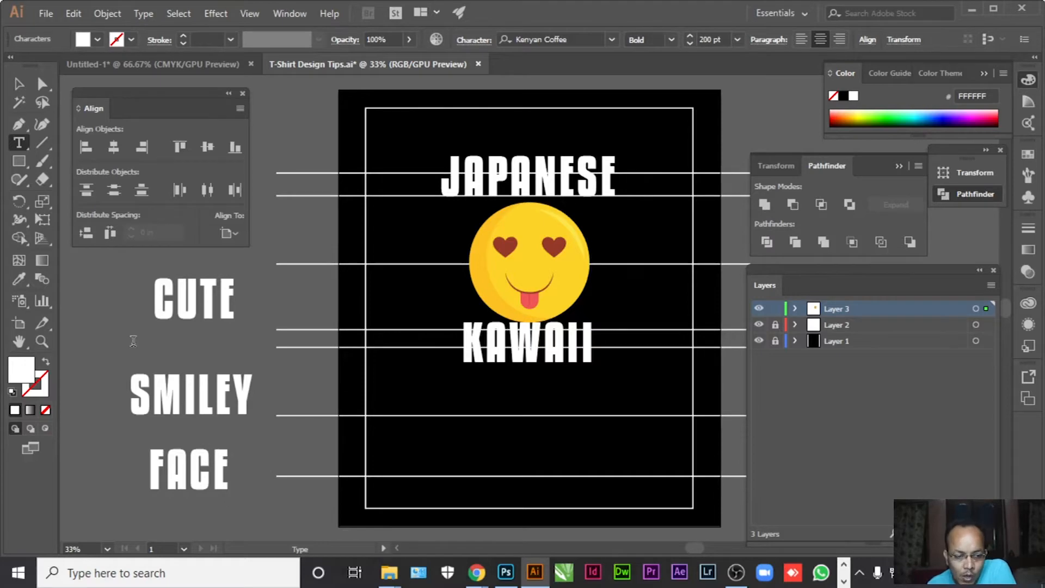
key(Escape)
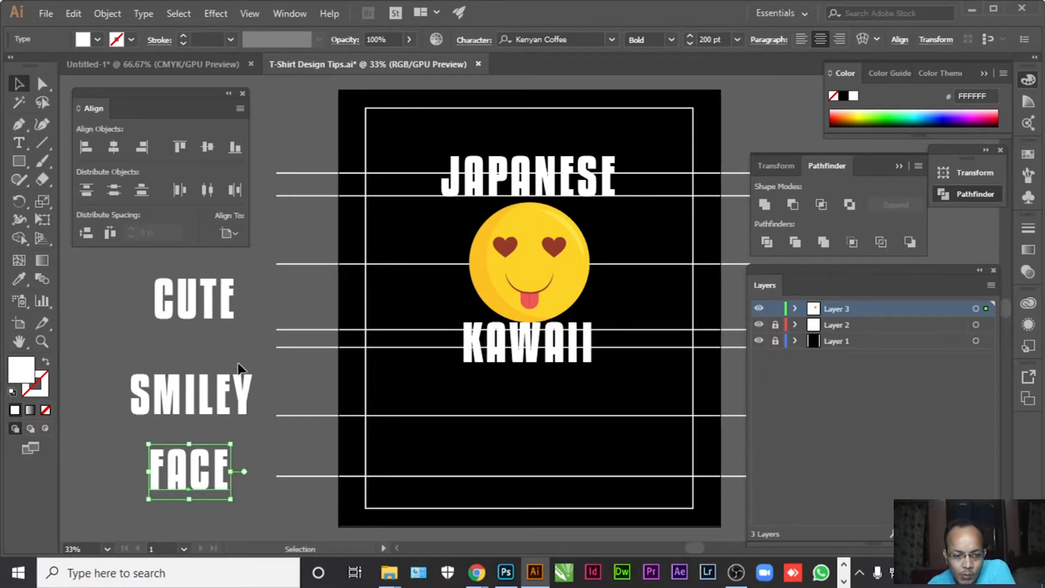
Move CUTE, SMILEY and FACE onto the artboard, stacked in that order below KAWAII.
click(201, 68)
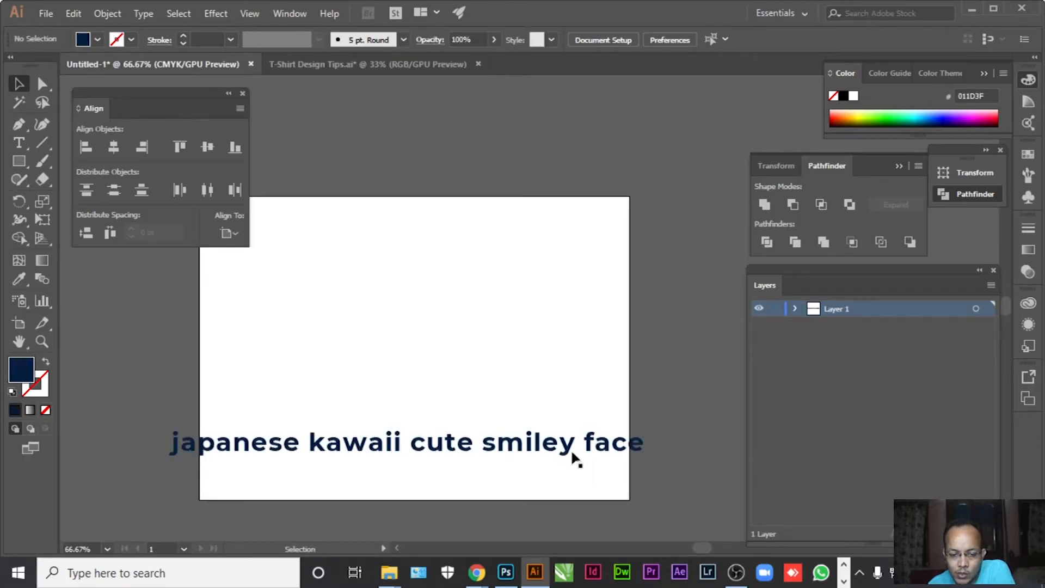
click(327, 68)
drag(194, 300, 527, 395)
drag(190, 394, 533, 447)
drag(202, 474, 549, 503)
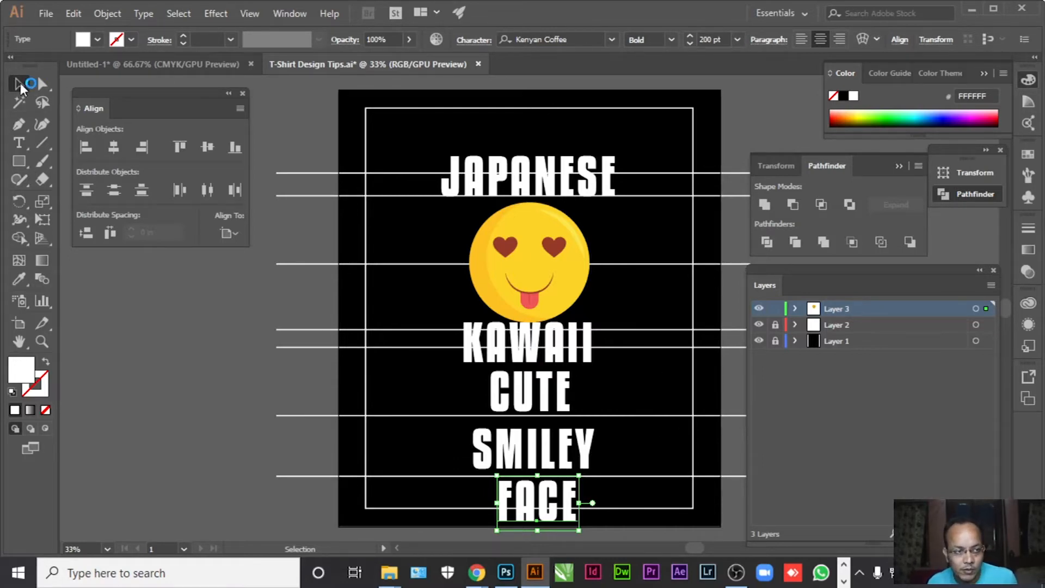
Keep an editable copy of JAPANESE beside the artboard and convert the original on the artboard to outlines.
click(557, 192)
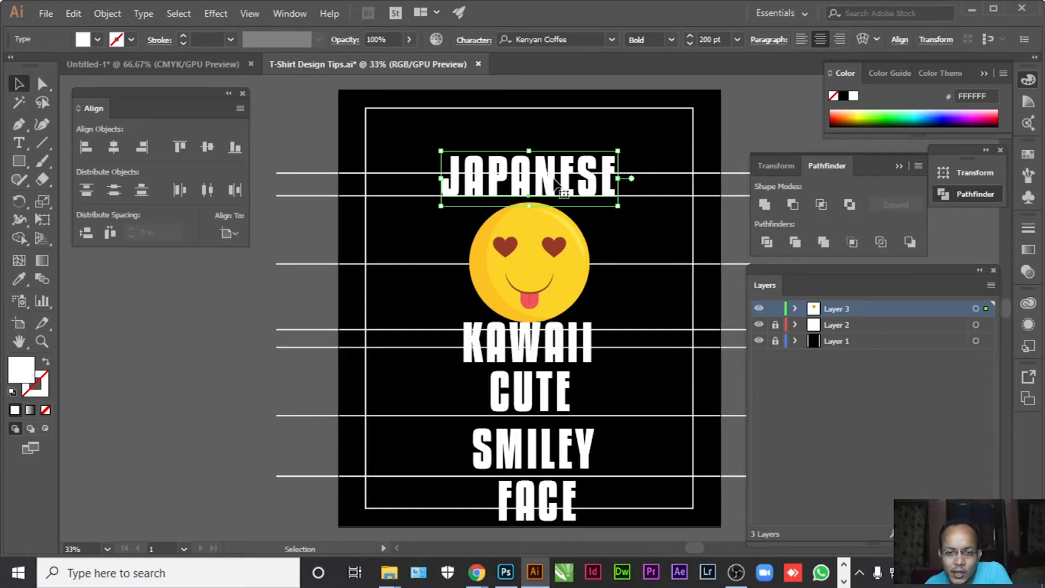
drag(564, 194, 204, 315)
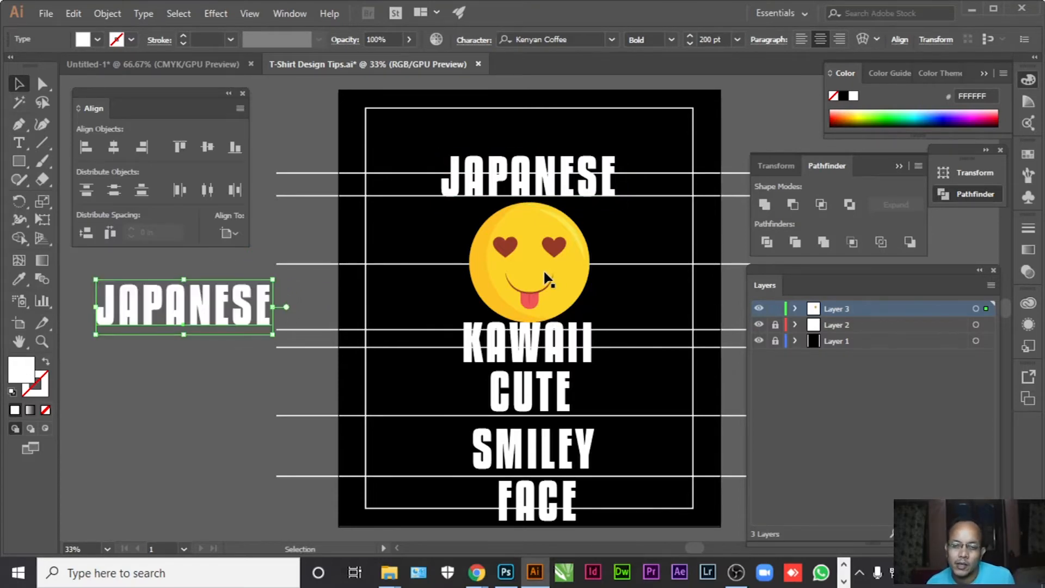
click(556, 188)
right_click(553, 179)
click(566, 218)
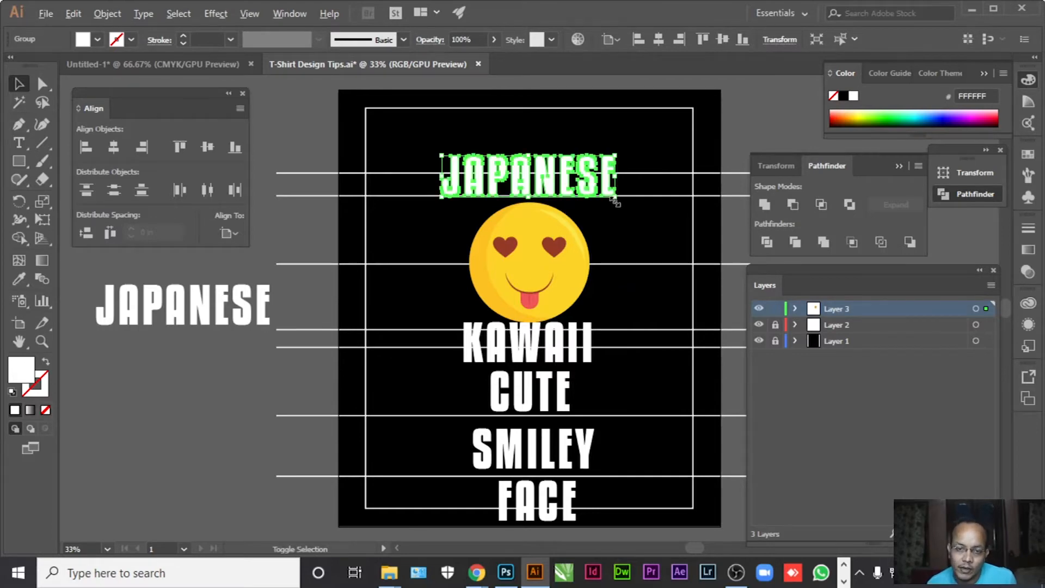
Enlarge the outlined JAPANESE proportionally from its centre to nearly the frame's width and move it up to sit just above the smiley.
drag(614, 199, 660, 232)
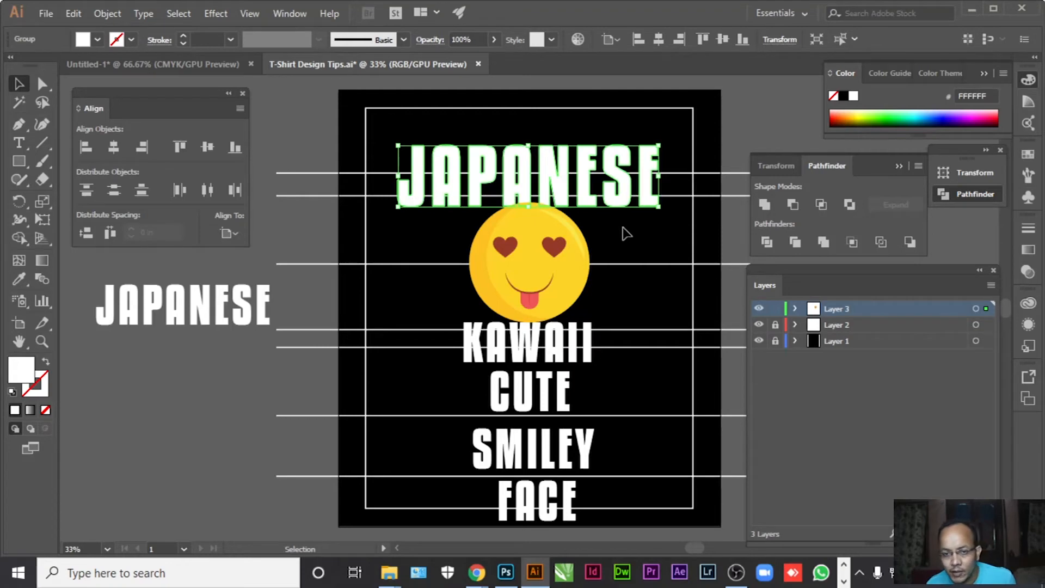
drag(564, 197, 564, 188)
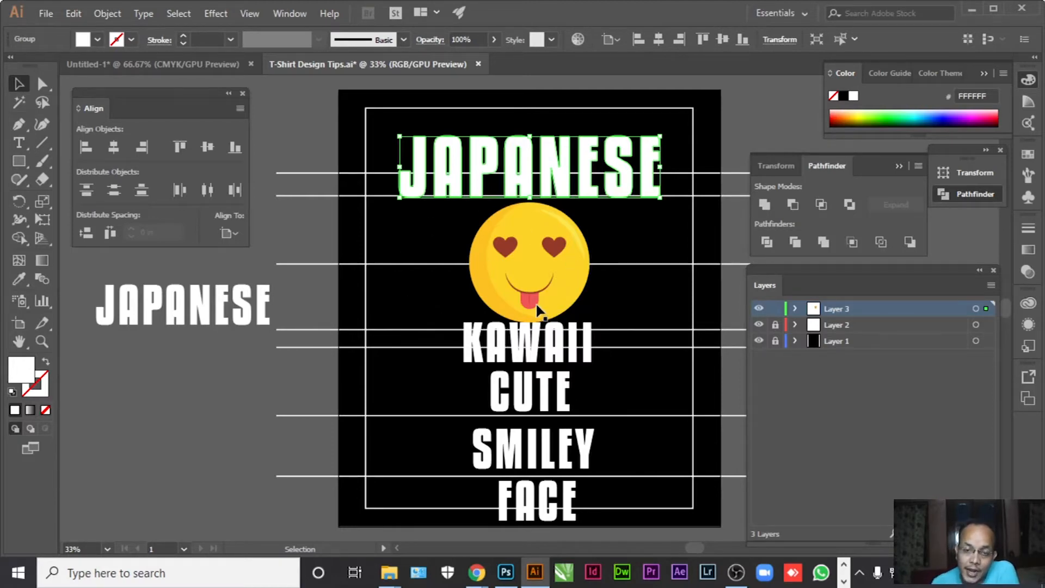
Warp the outlined JAPANESE on the artboard with a horizontal Arc envelope at 88% bend.
click(100, 17)
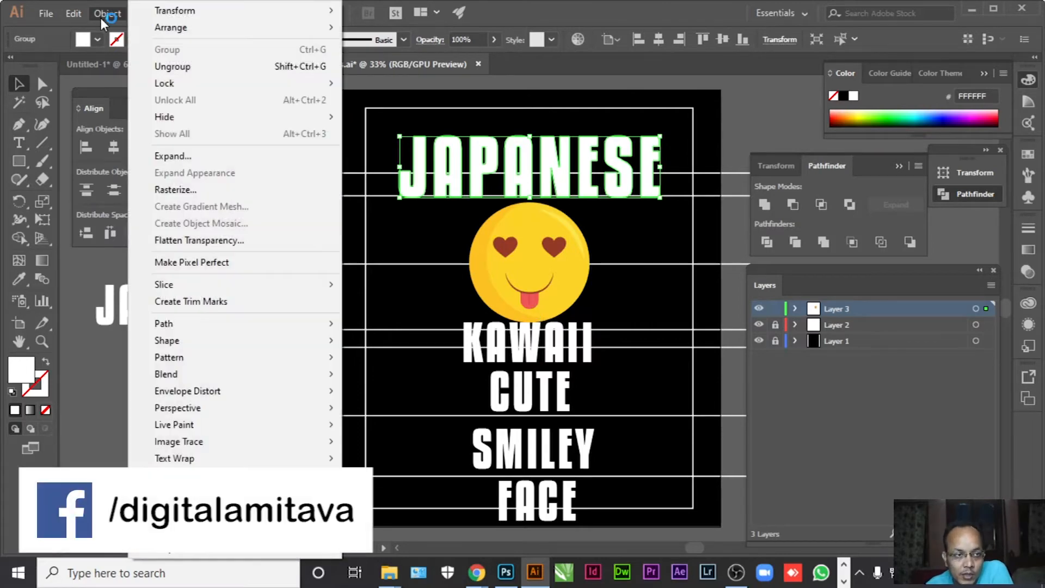
mouse_move(205, 391)
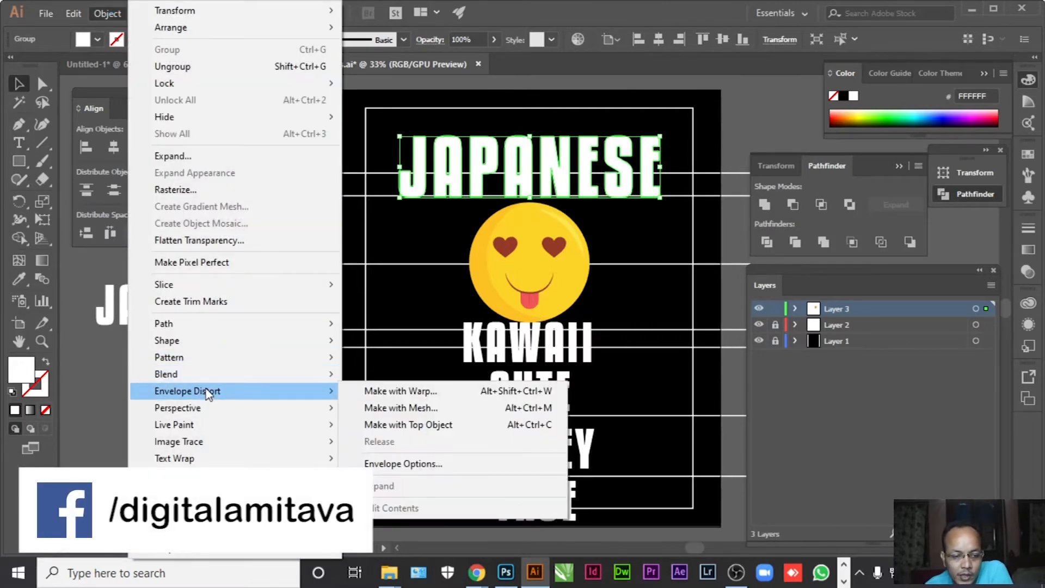
click(382, 391)
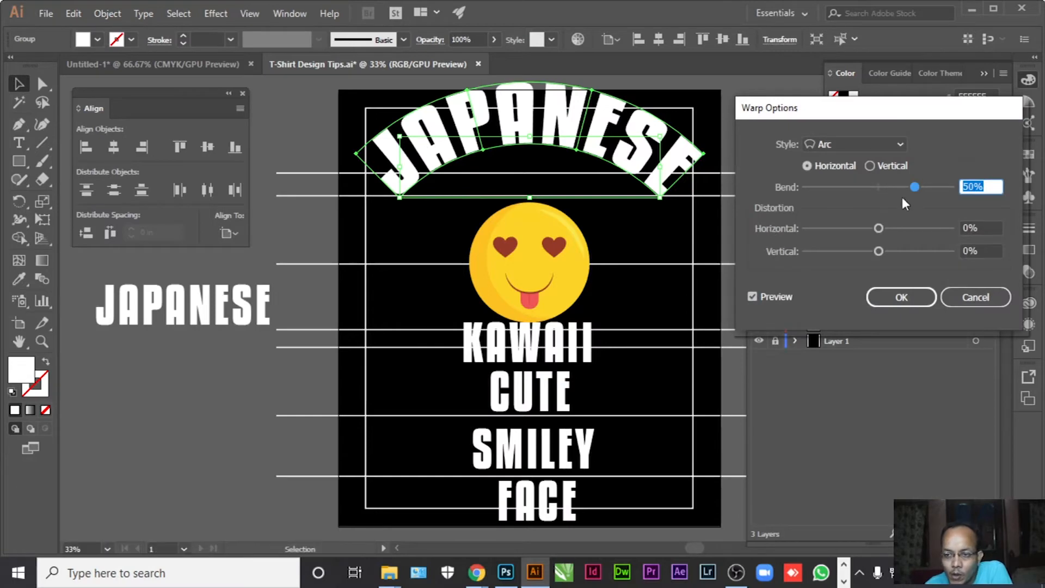
drag(916, 186, 938, 187)
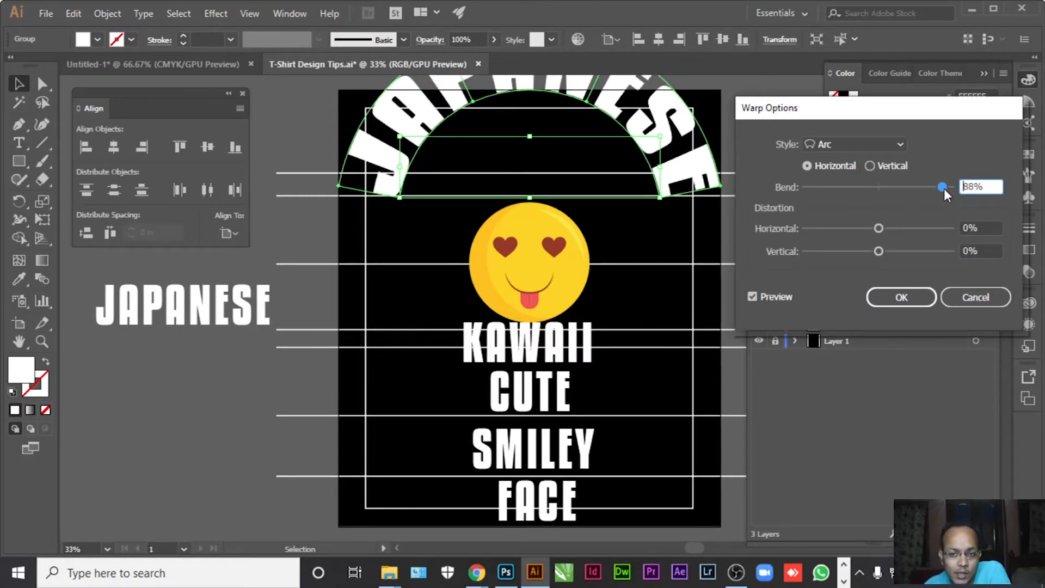
click(916, 297)
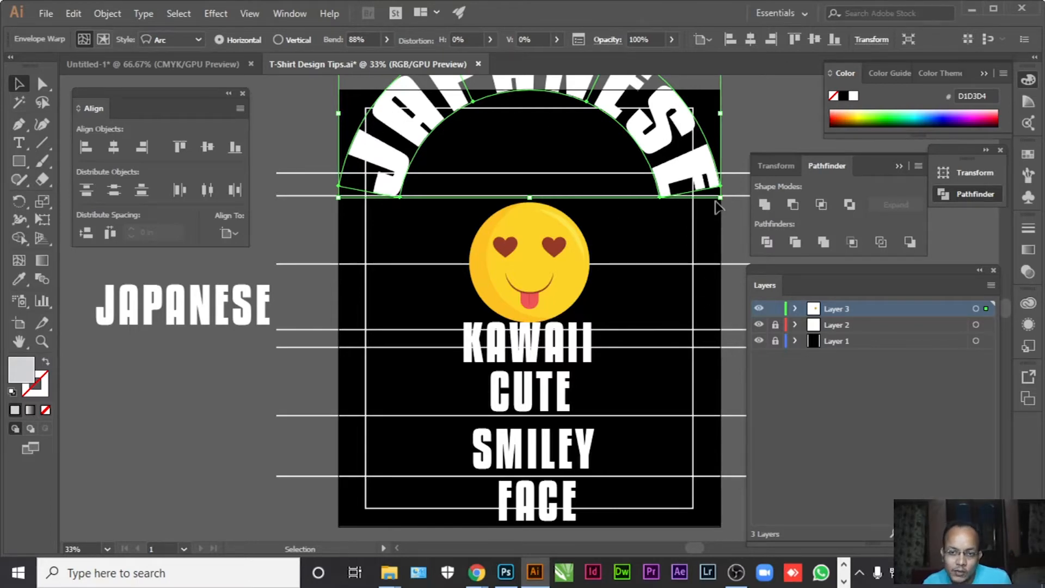
Scale the arched JAPANESE down from its centre to the frame's width and move it down to curve around the smiley's upper half.
drag(720, 197, 694, 186)
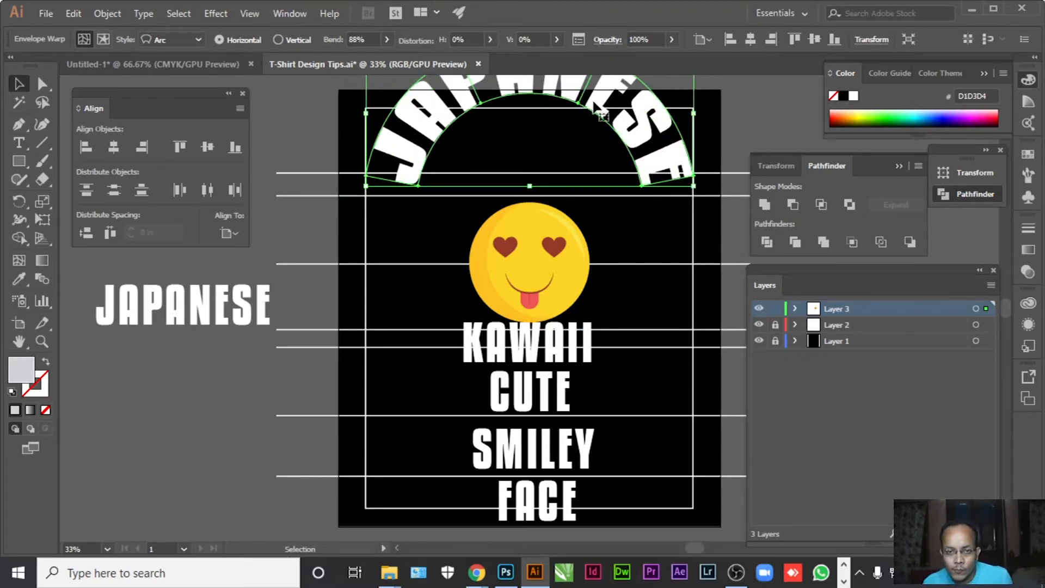
key(shift+Down)
key(shift+Down)
key(shift+Down)
key(shift+Down)
key(shift+Down)
key(shift+Down)
key(shift+Down)
key(shift+Down)
key(shift+Down)
key(shift+Down)
key(shift+Down)
key(shift+Down)
key(shift+Down)
key(shift+Down)
key(shift+Down)
key(shift+Down)
key(shift+Down)
key(shift+Down)
key(shift+Down)
key(shift+Down)
key(shift+Down)
key(shift+Down)
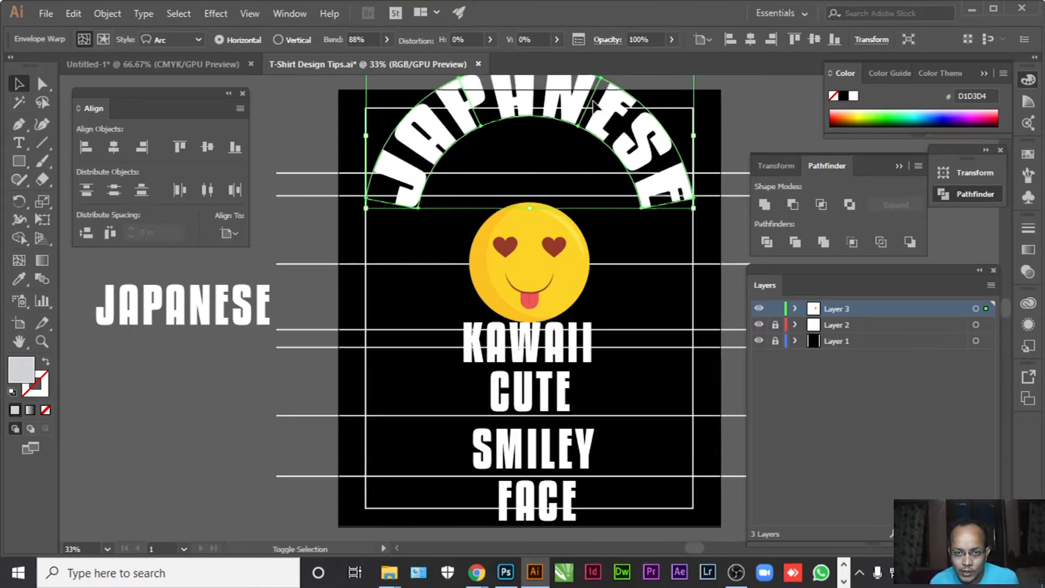
key(shift+Up)
key(shift+Up)
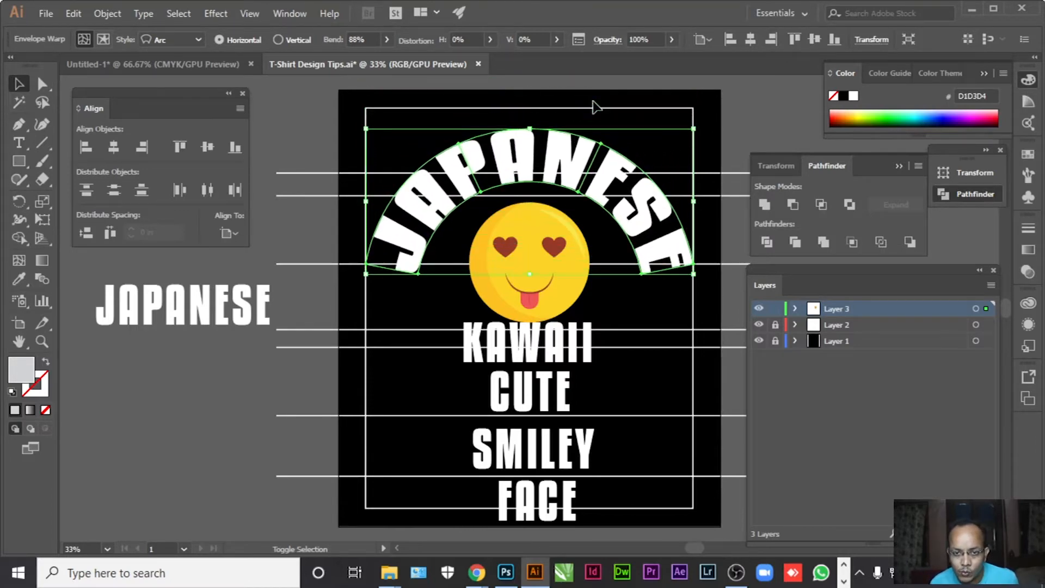
key(shift+Up)
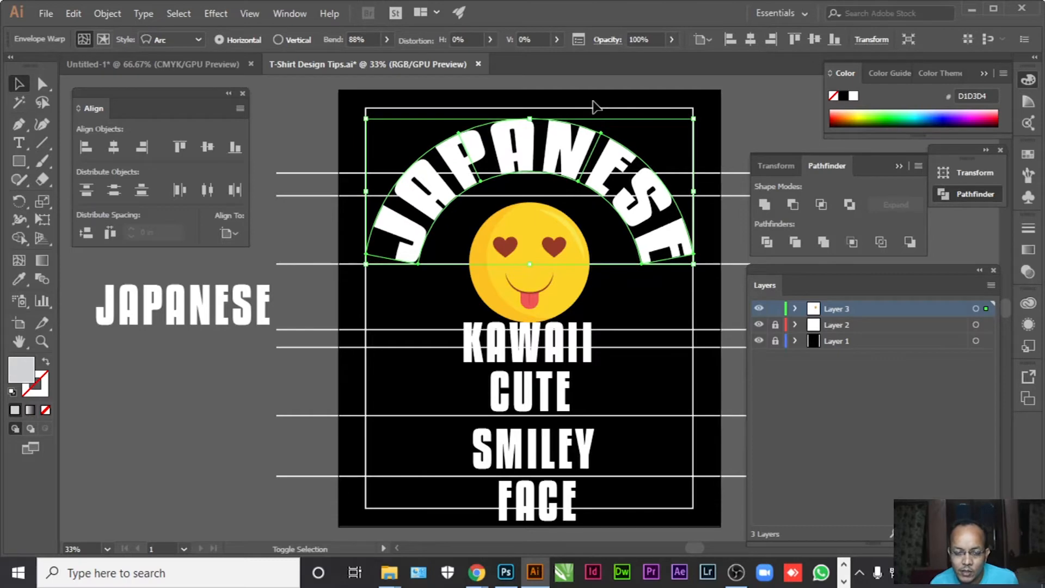
key(shift+Up)
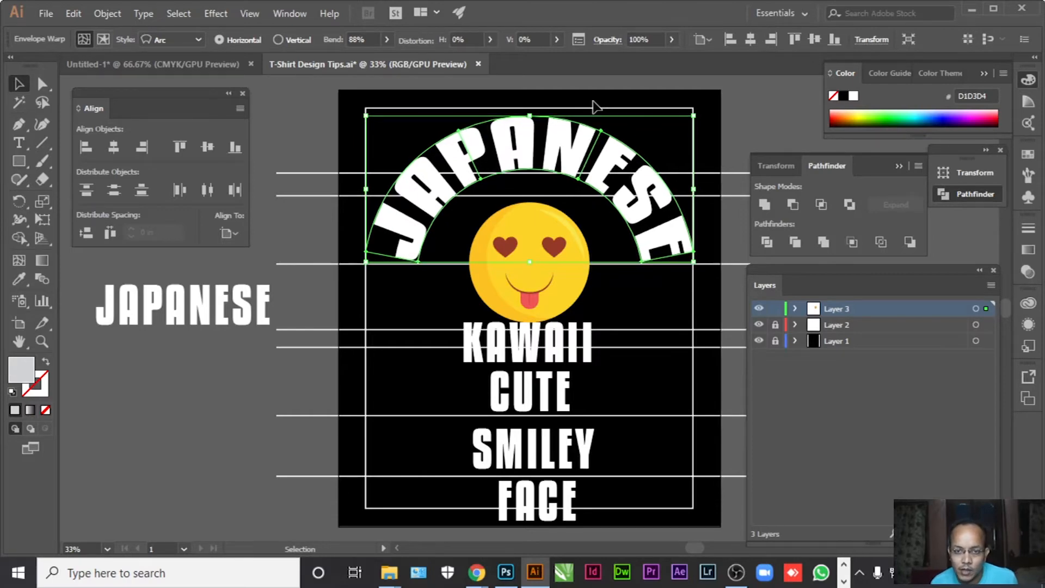
Centre the arched JAPANESE horizontally on the artboard, then deselect it.
click(119, 146)
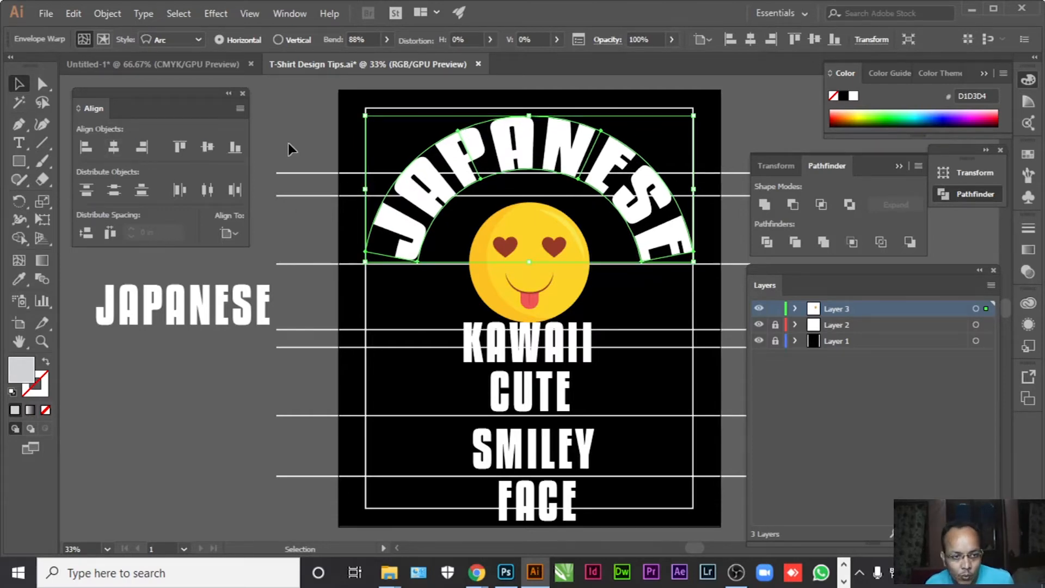
click(288, 142)
click(404, 240)
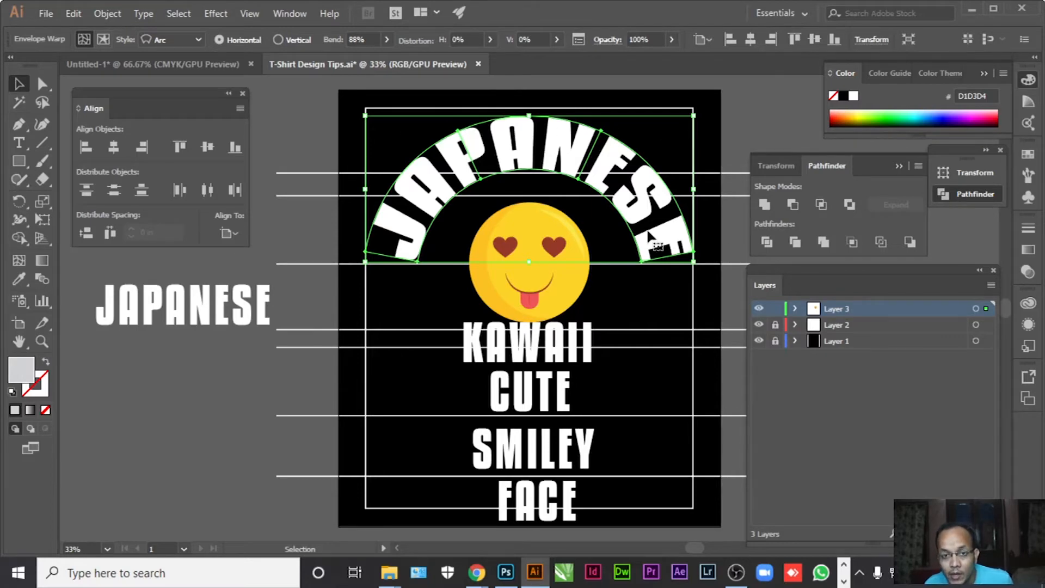
click(737, 223)
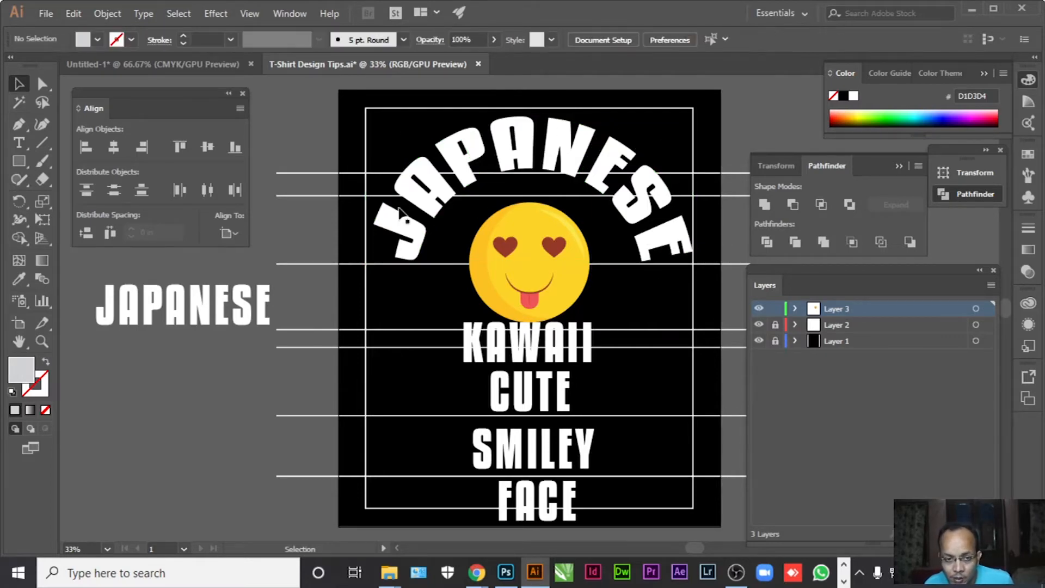
click(424, 193)
click(230, 233)
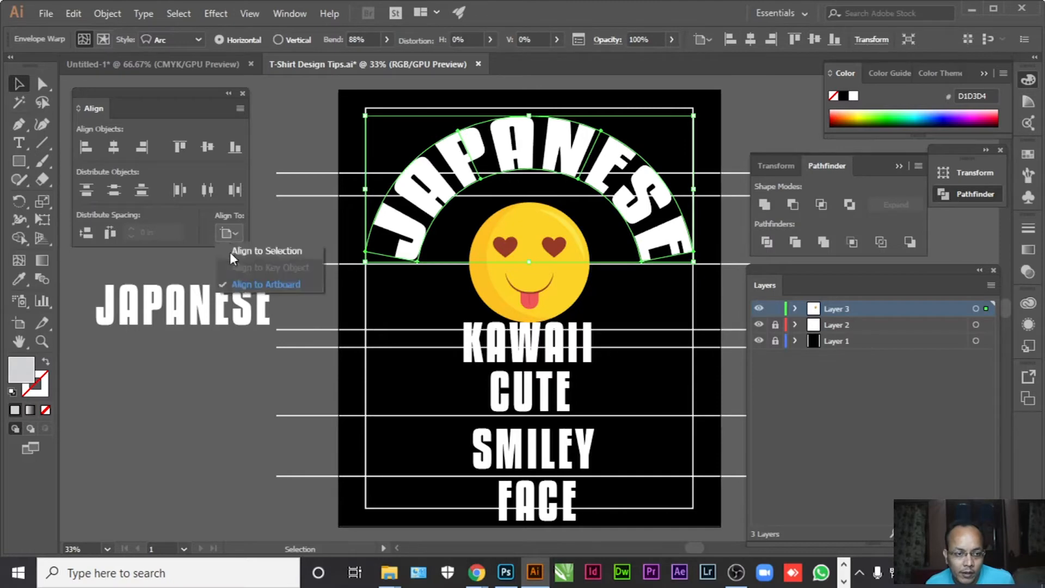
click(107, 146)
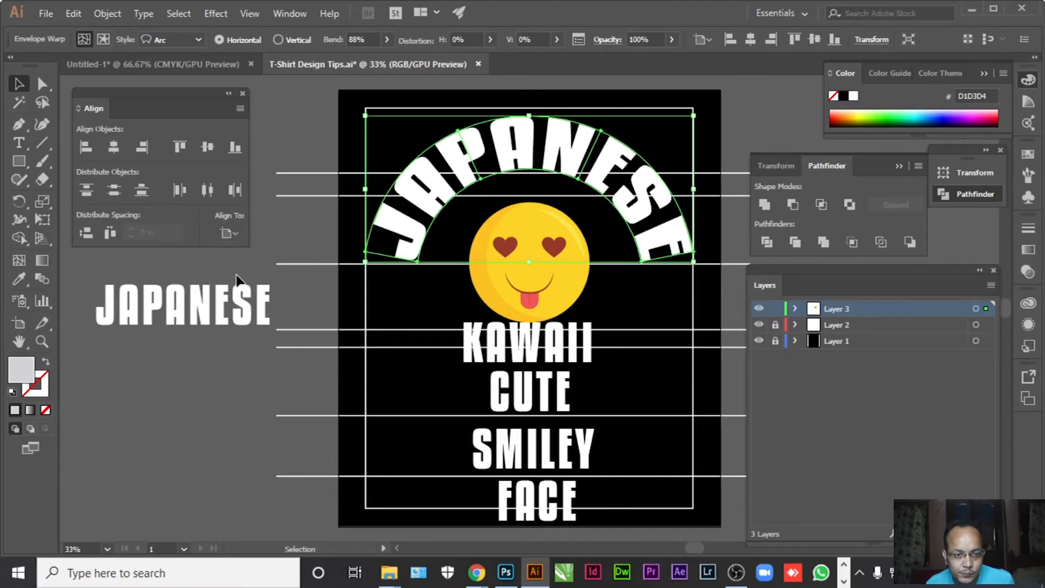
click(289, 244)
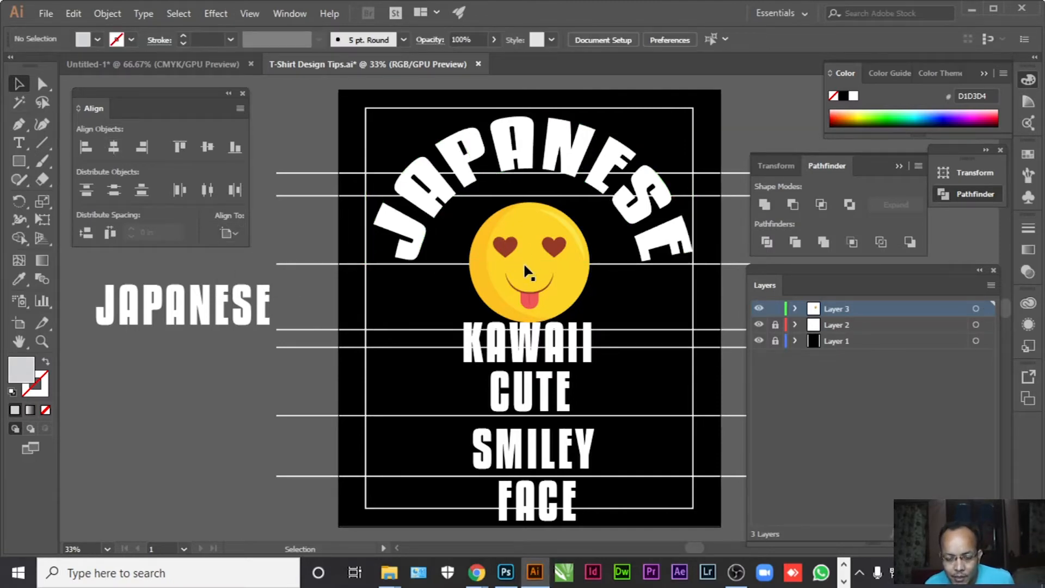
Enlarge the smiley proportionally from its centre to nearly fill the arch and move KAWAII down to the smiley's lower edge.
click(523, 263)
drag(590, 322, 616, 345)
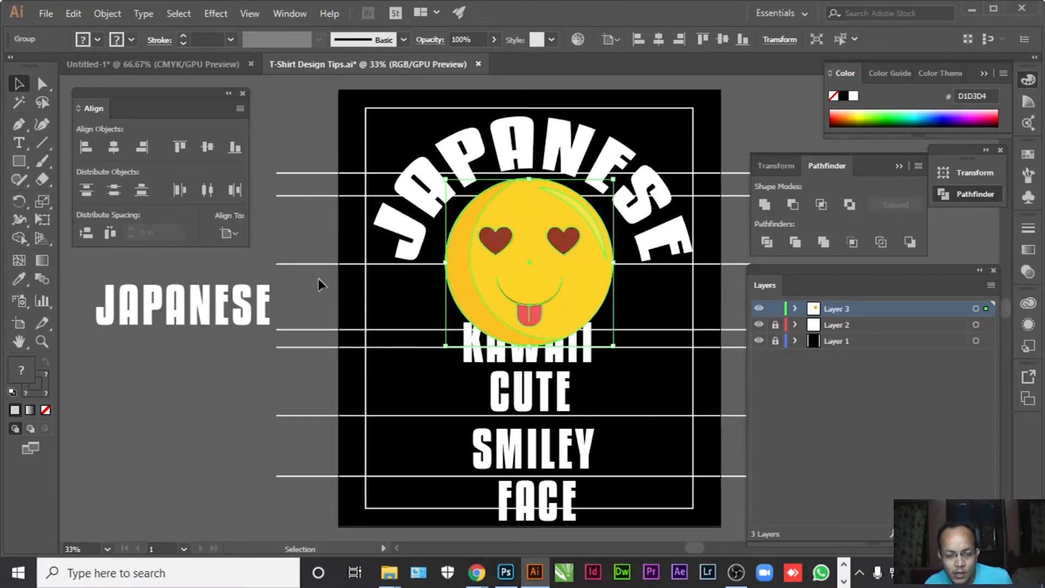
click(234, 383)
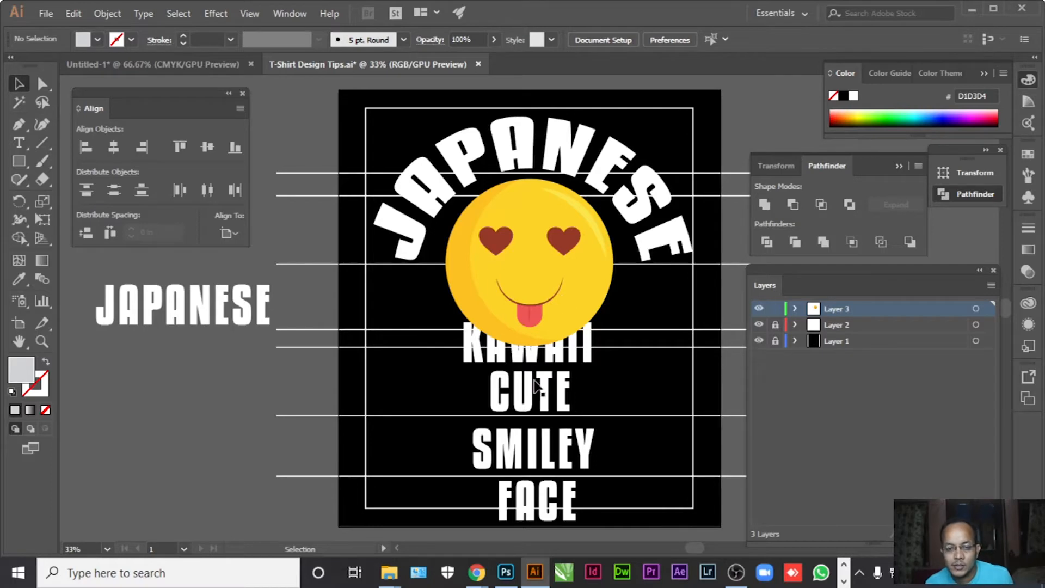
click(521, 362)
drag(522, 361, 526, 376)
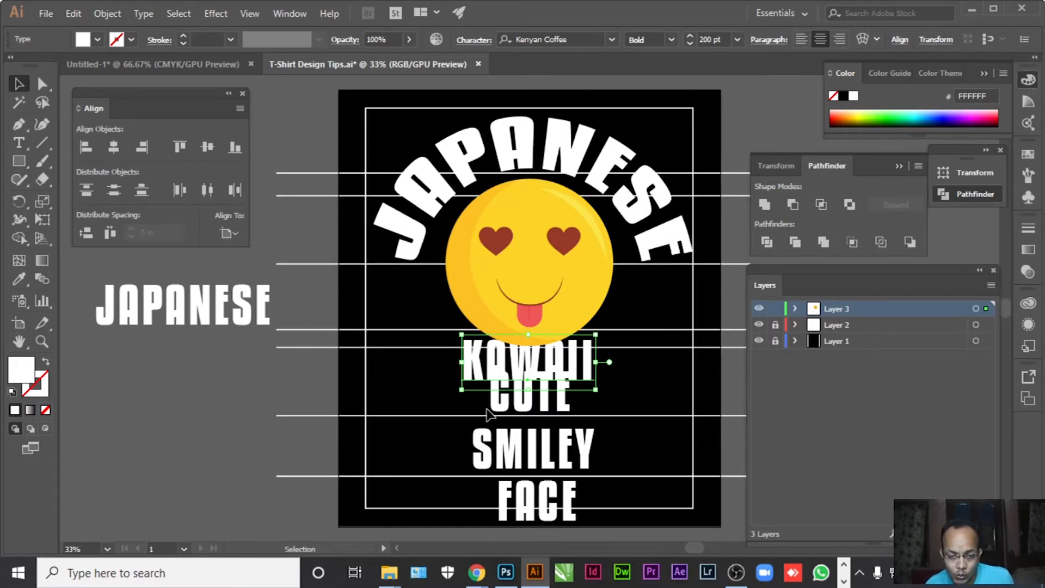
Delete the separate CUTE text and change the SMILEY text to CUTE SMILEY.
click(520, 416)
key(Delete)
key(t)
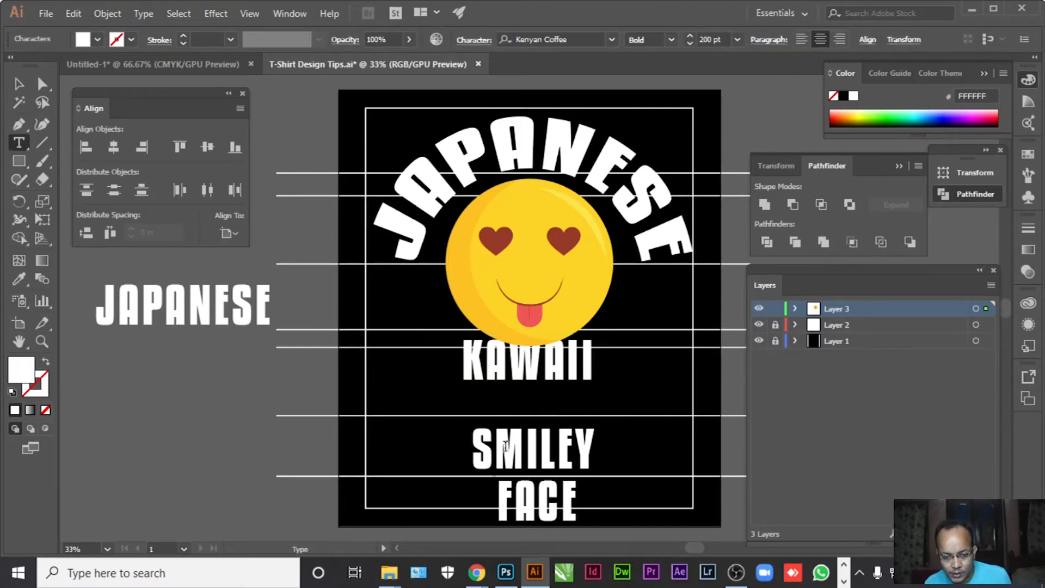
double_click(480, 454)
click(479, 457)
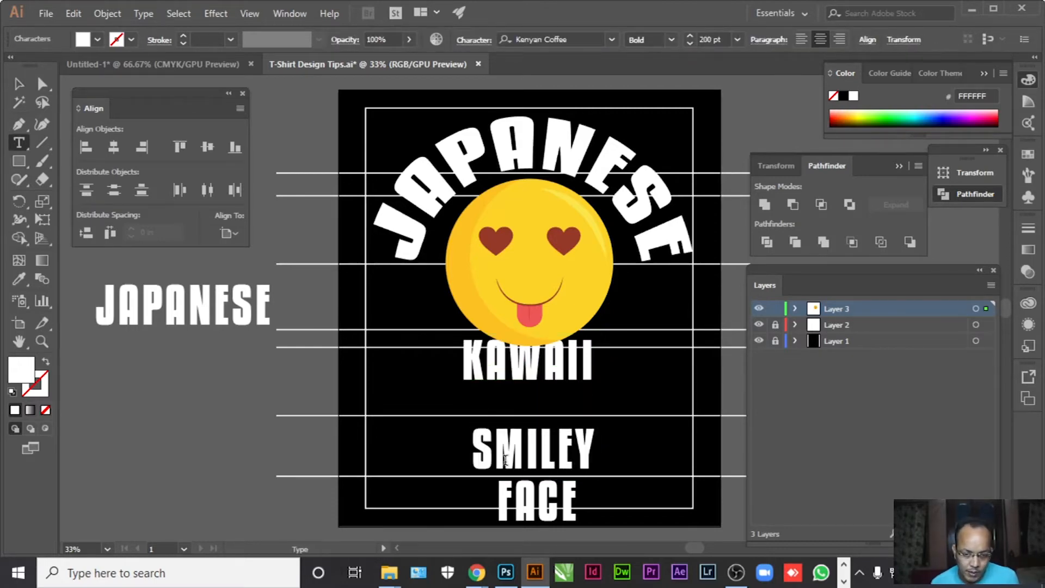
text(CUTE)
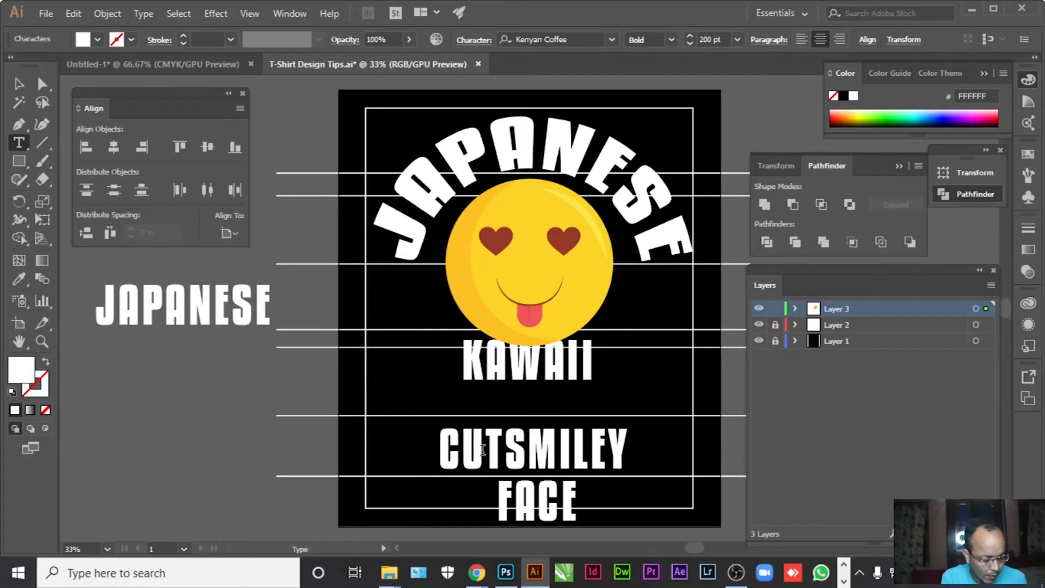
Move CUTE SMILEY up midway between KAWAII and FACE and convert it to outlines.
click(18, 84)
drag(569, 442, 559, 420)
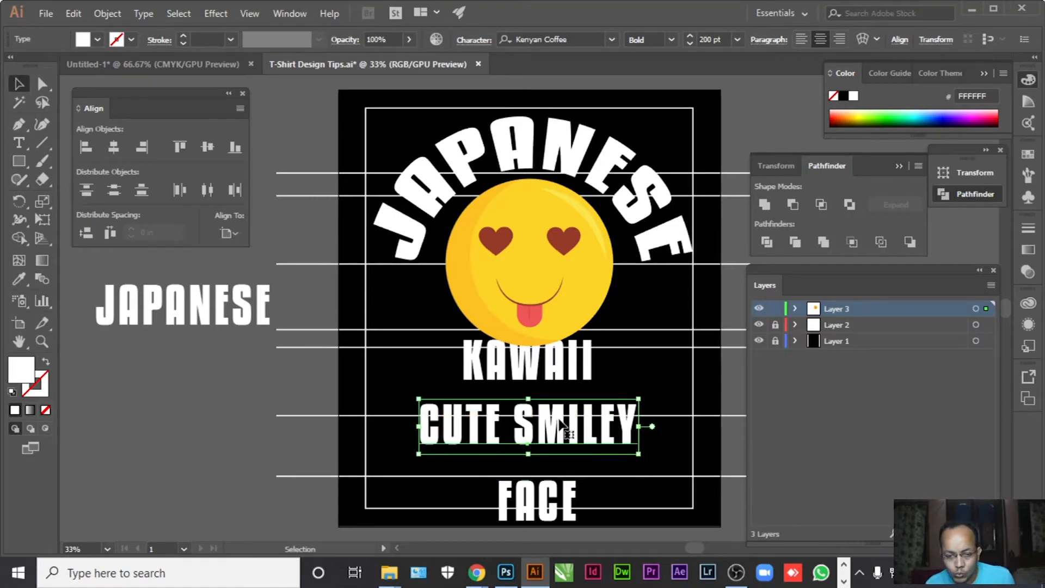
right_click(556, 428)
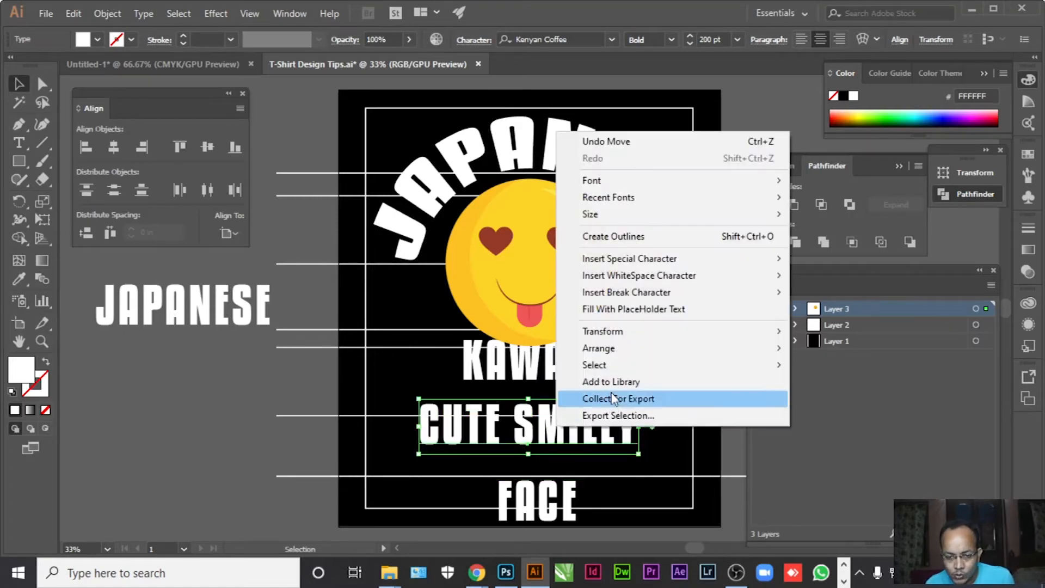
click(616, 237)
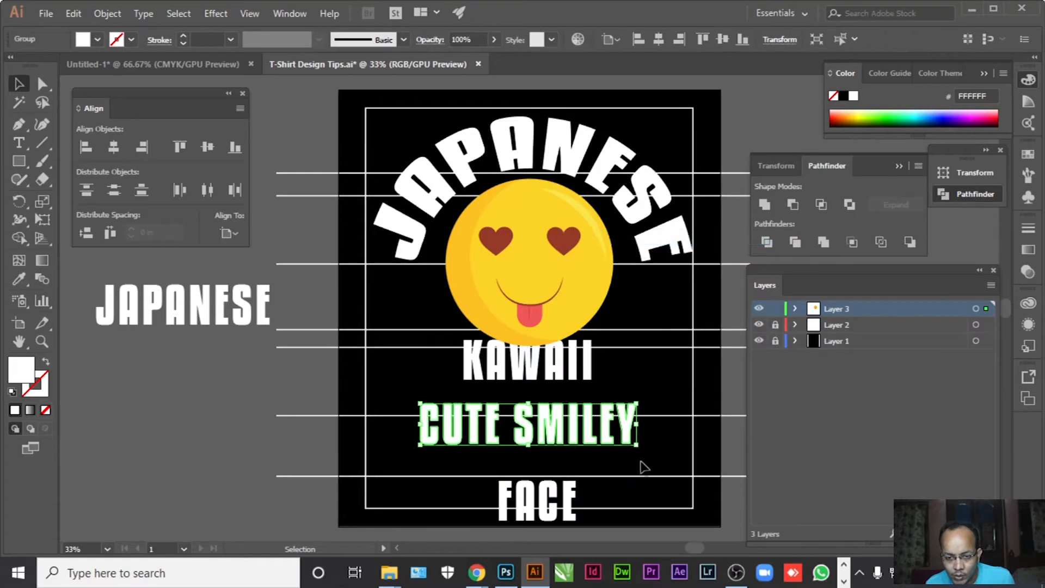
Enlarge the outlined CUTE SMILEY proportionally from its centre to the frame's full width and centre it horizontally on the artboard.
drag(638, 446, 687, 480)
click(117, 146)
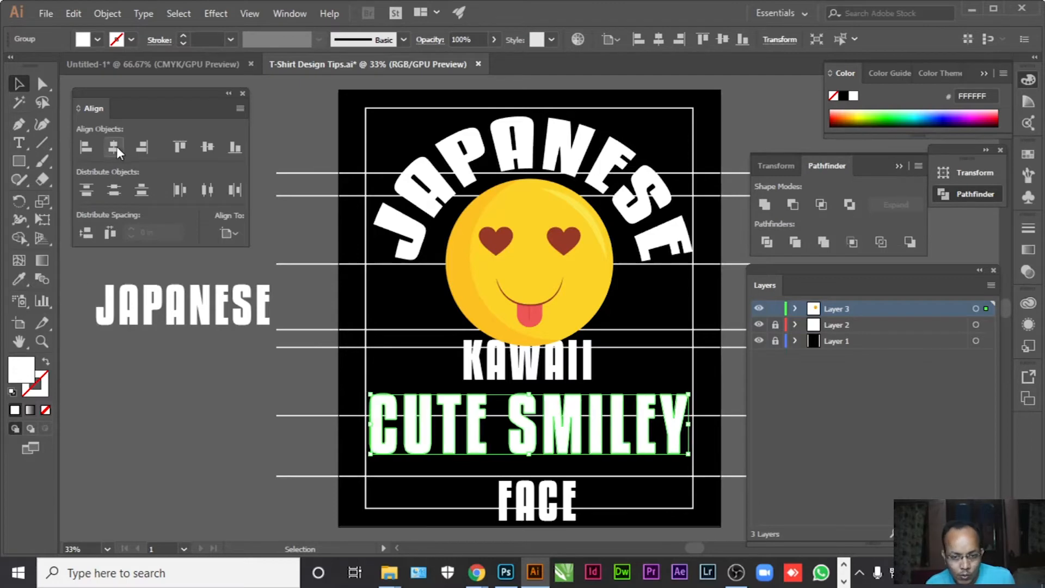
drag(689, 456, 693, 455)
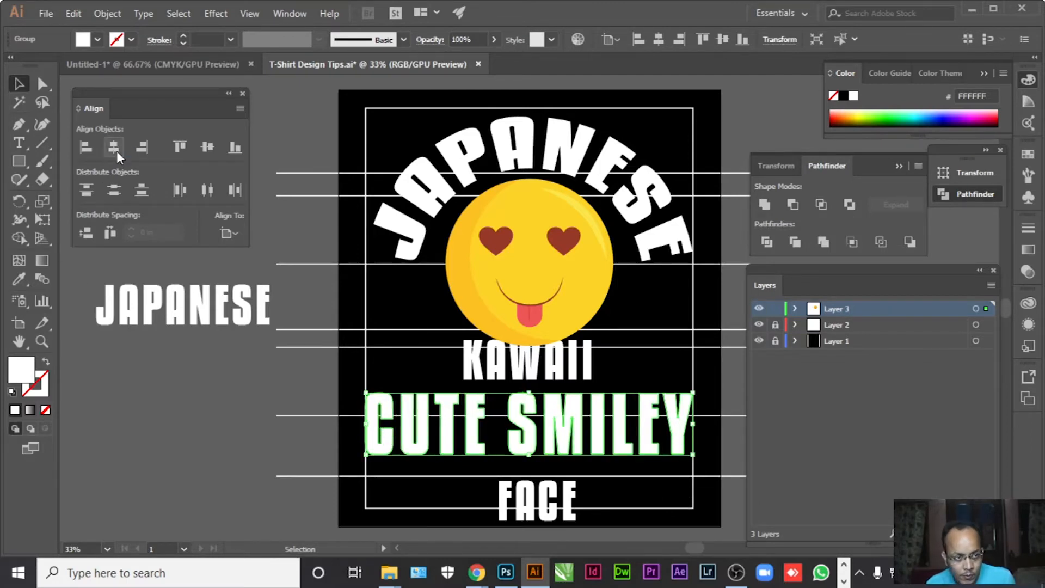
click(201, 433)
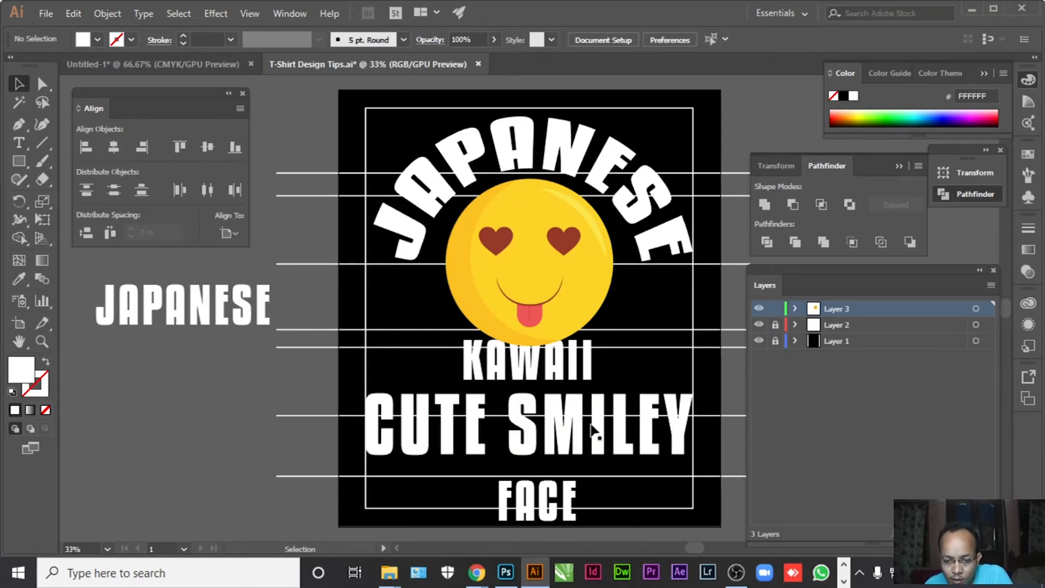
Shift CUTE SMILEY slightly closer to KAWAII and keep it centred horizontally within the frame.
drag(599, 430, 626, 428)
key(Up)
key(Up)
key(Up)
key(Up)
key(Up)
key(Up)
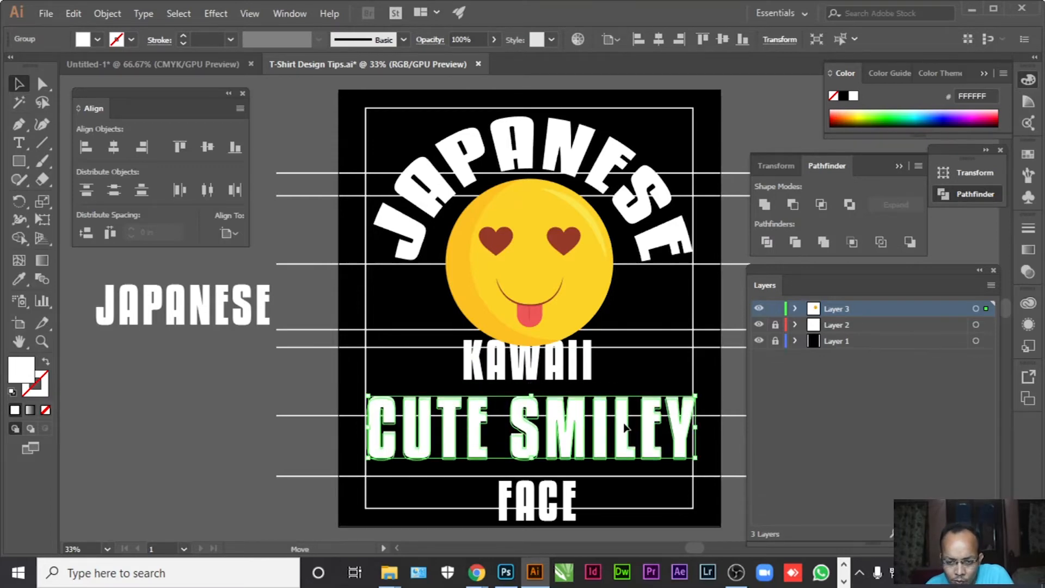
key(Left)
key(Left)
key(Left)
key(Left)
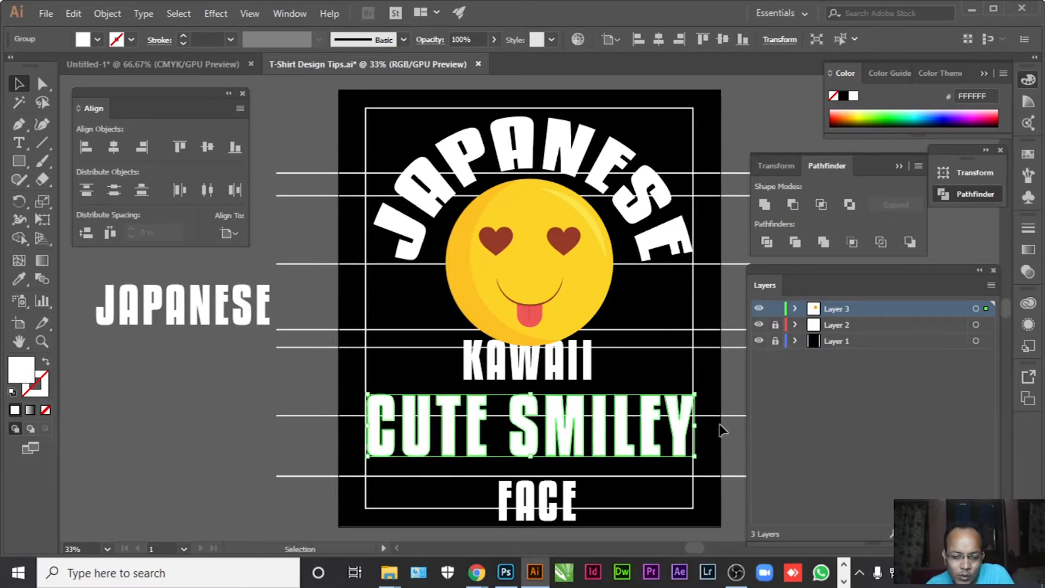
drag(554, 439, 553, 435)
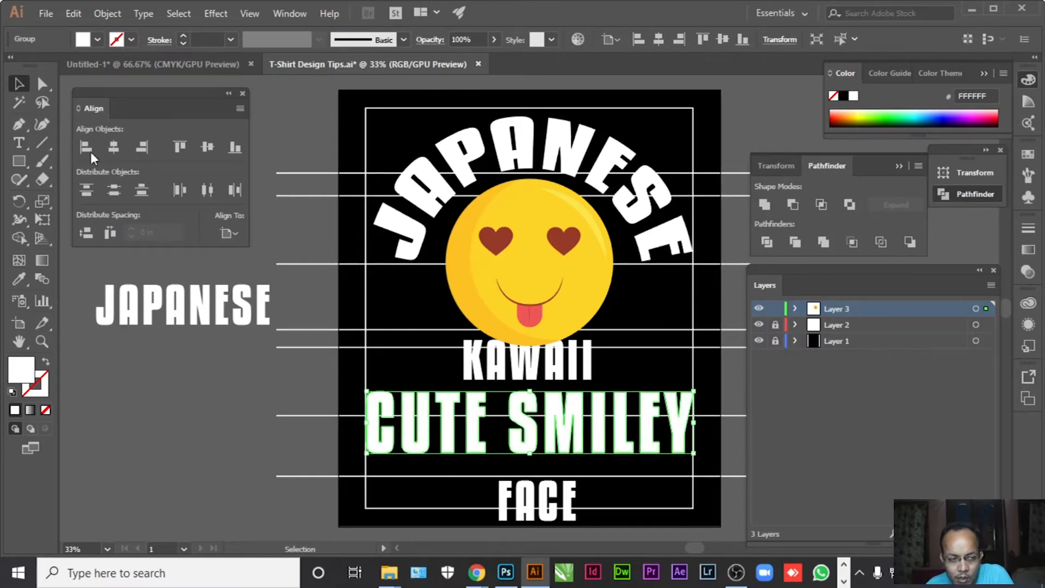
click(155, 395)
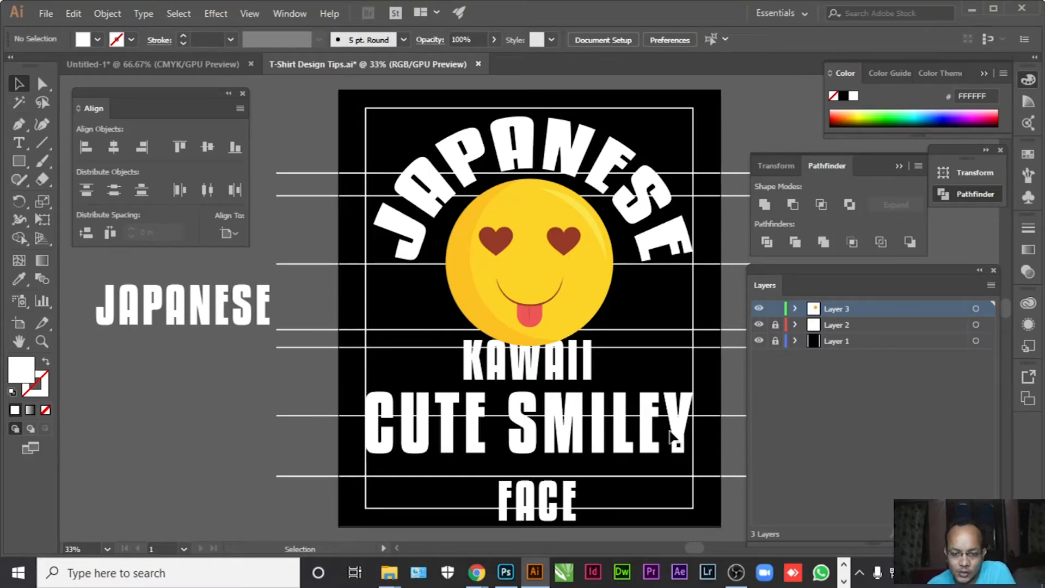
Change the font of KAWAII to Bebas Neue Regular.
click(520, 372)
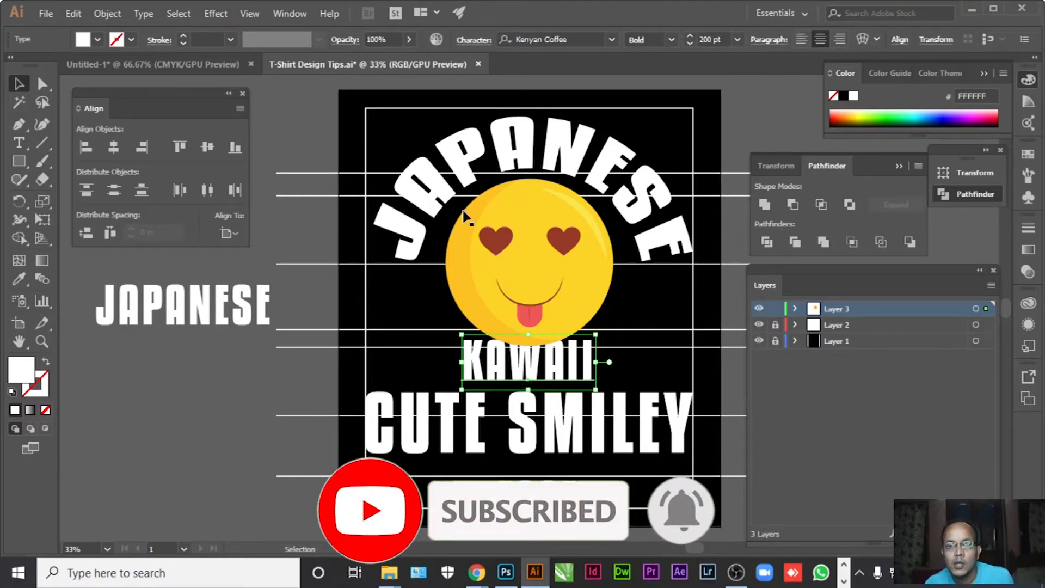
key(ctrl+alt+shift+m)
text(beb)
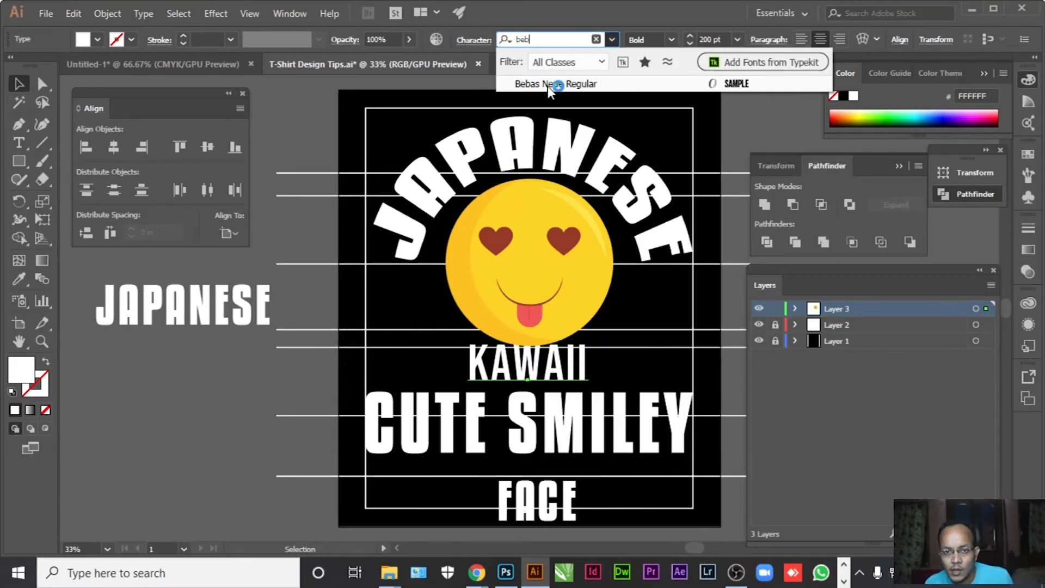
click(552, 84)
click(672, 40)
click(673, 40)
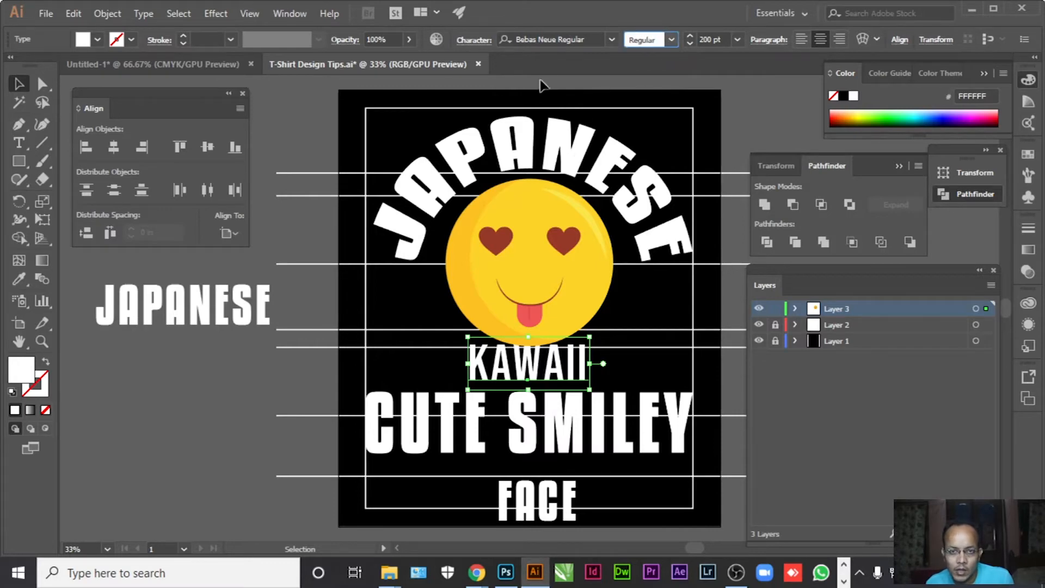
Change the font of KAWAII to Montserrat ExtraBold.
click(553, 40)
text(mont)
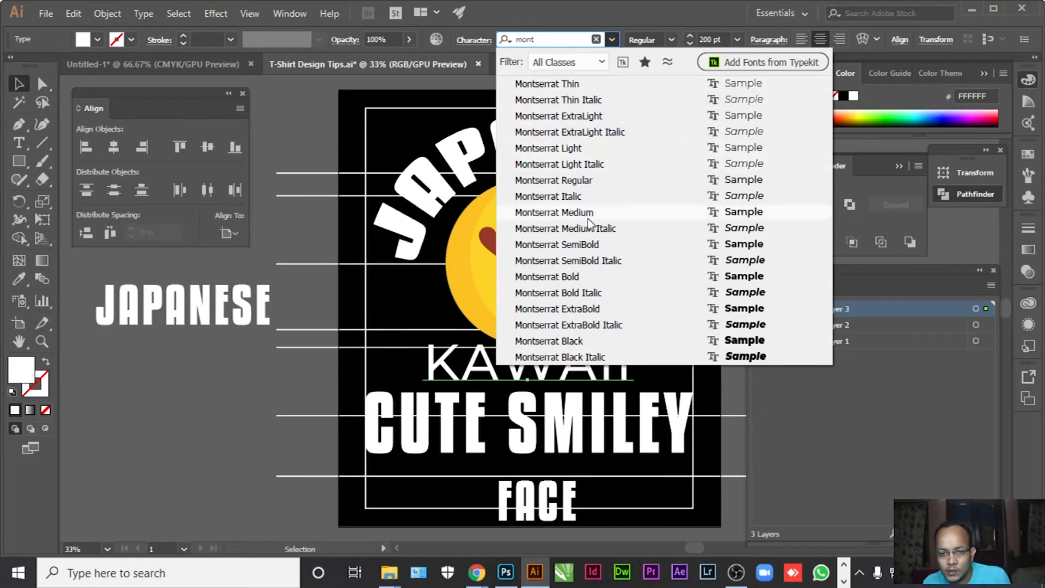
click(571, 309)
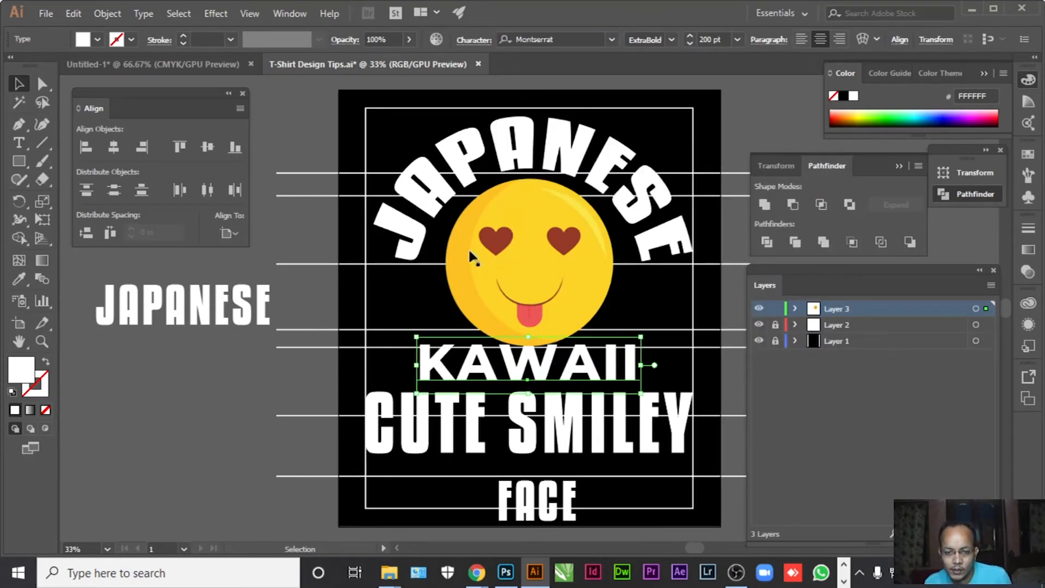
Place a copy of KAWAII beside the artboard below the spare JAPANESE and convert the original KAWAII to outlines.
drag(543, 372, 195, 369)
click(543, 373)
right_click(543, 373)
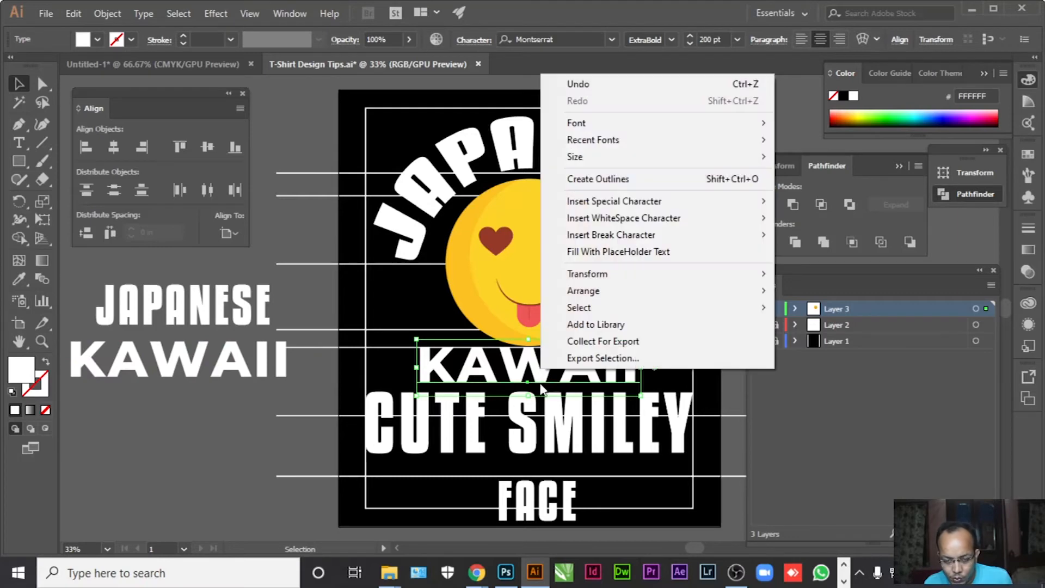
click(628, 181)
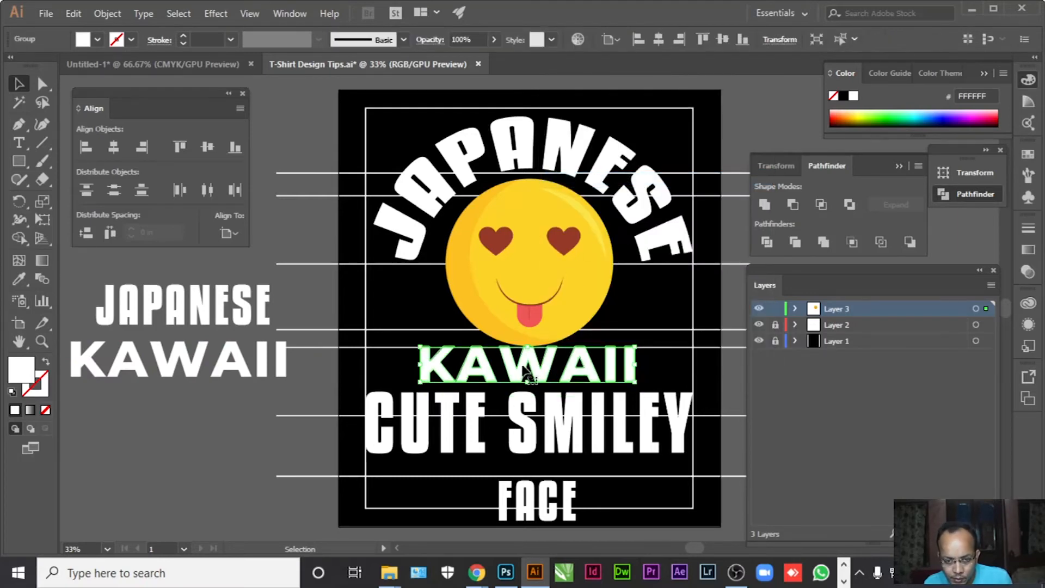
Lower the top edge of the outlined KAWAII slightly to clear the smiley and centre the word horizontally on the artboard.
drag(528, 349, 527, 351)
click(245, 417)
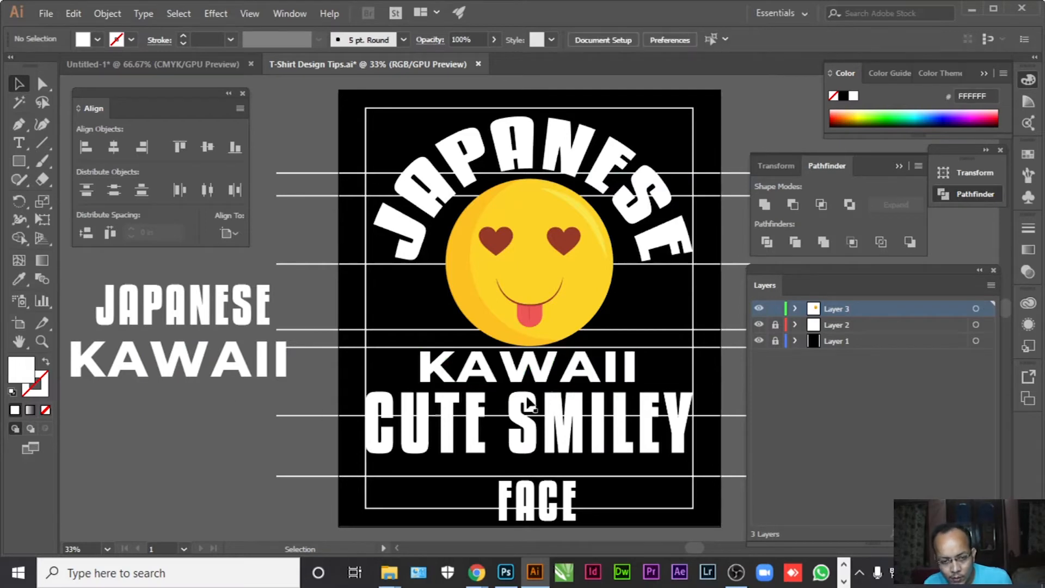
click(524, 376)
click(118, 150)
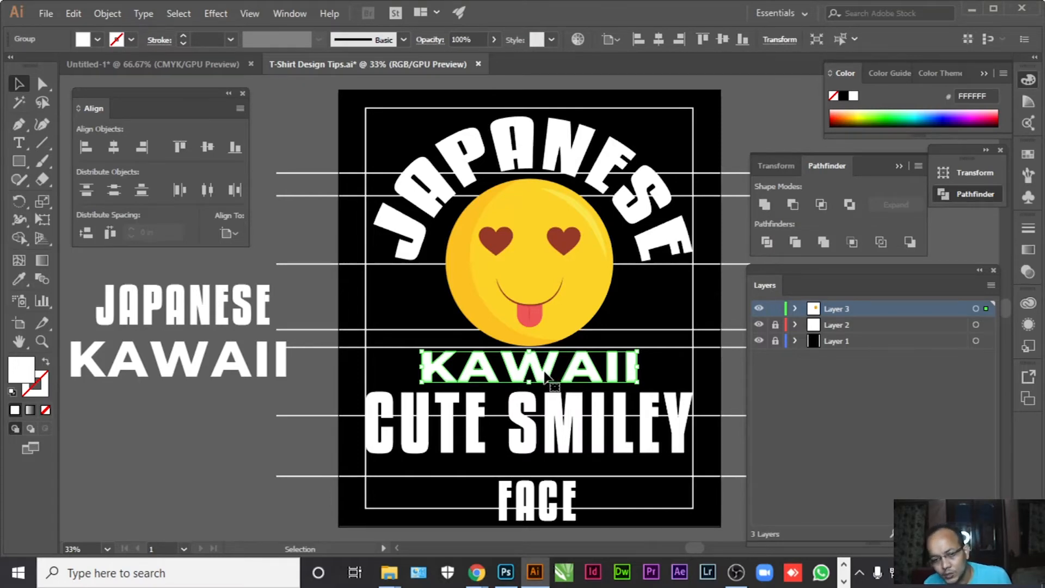
click(191, 447)
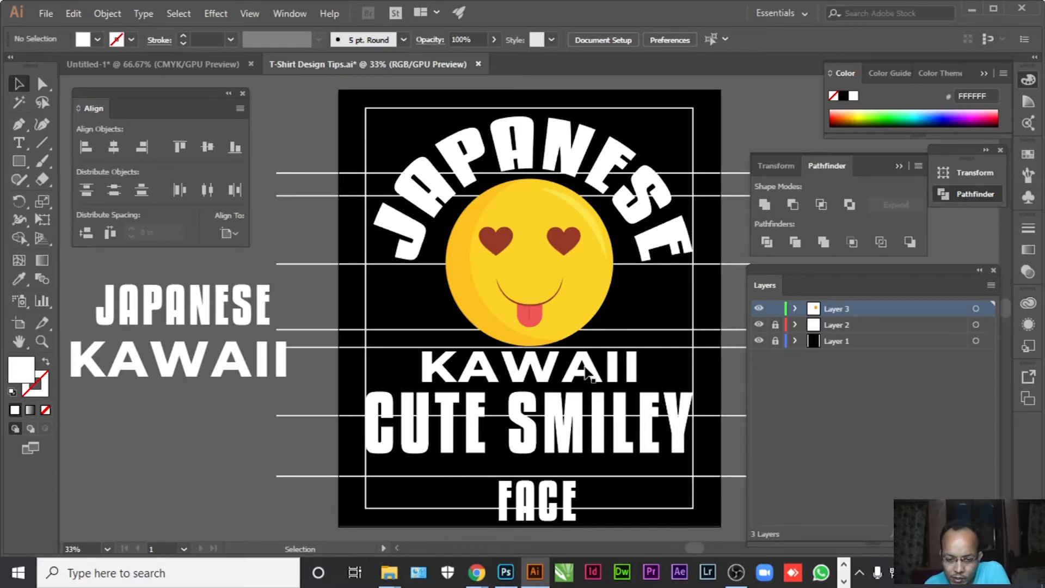
Move FACE up directly beneath CUTE SMILEY, centred horizontally, and convert it to outlines.
drag(526, 511, 516, 488)
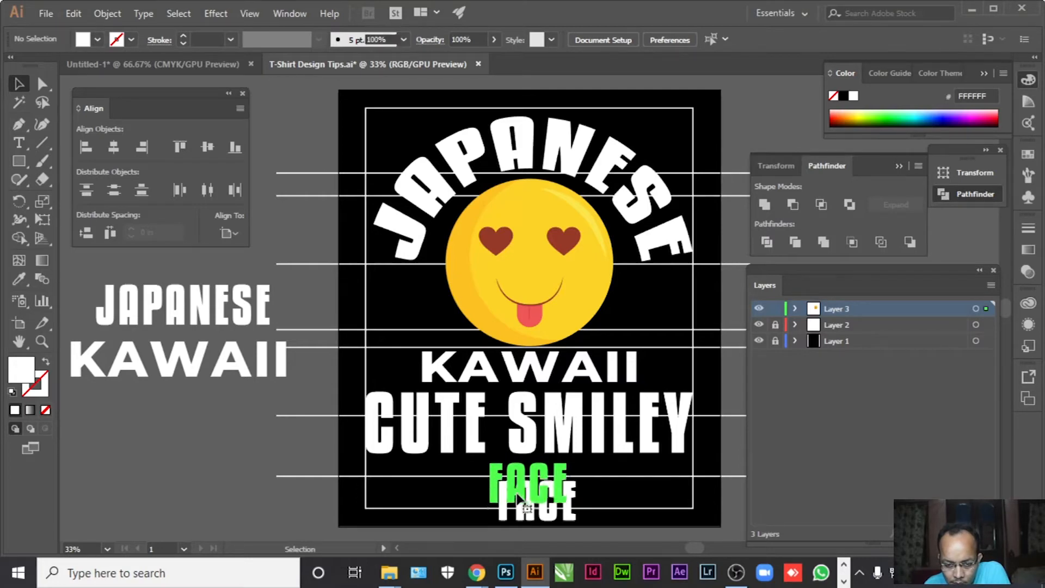
click(114, 147)
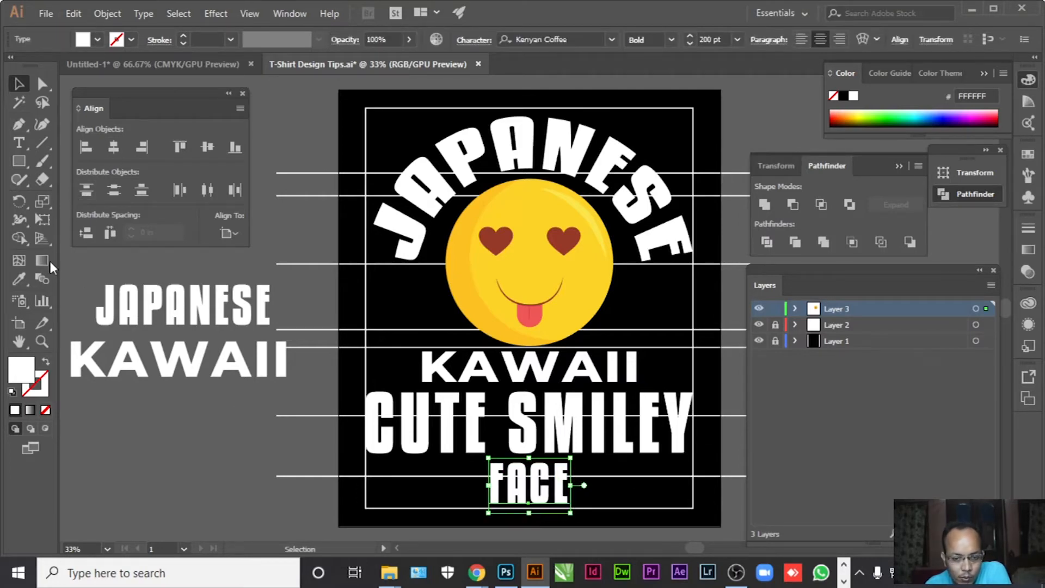
right_click(538, 493)
click(596, 300)
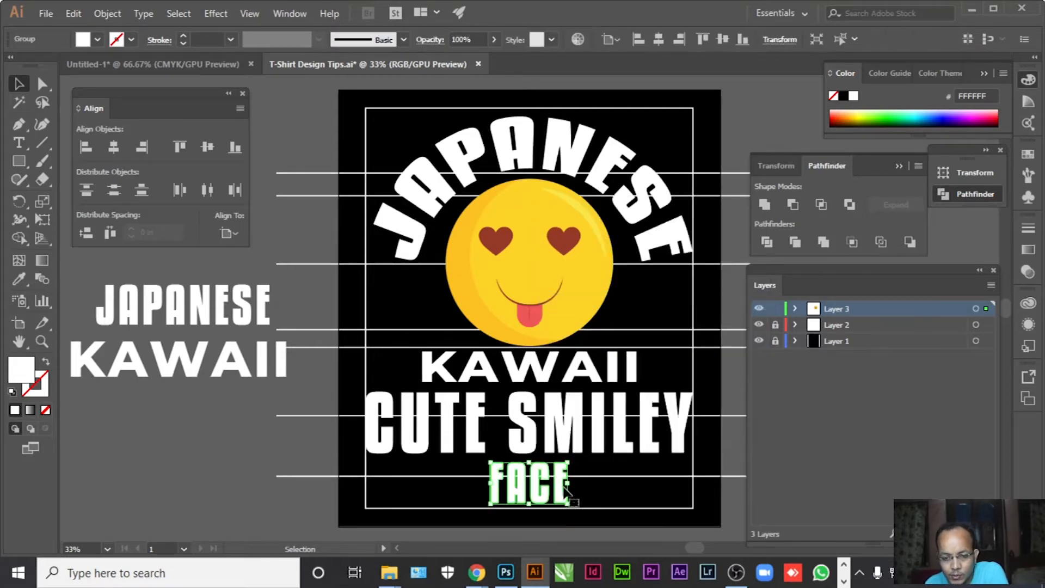
Enlarge the outlined FACE proportionally from its centre so it fills the space between CUTE SMILEY and the frame's lower edge.
drag(570, 506, 577, 513)
click(110, 233)
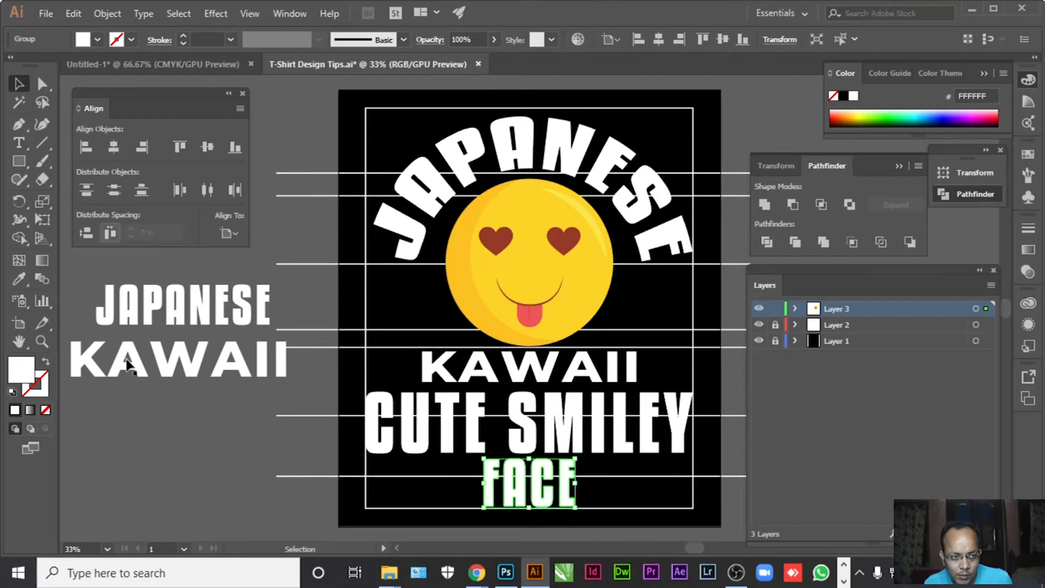
click(163, 460)
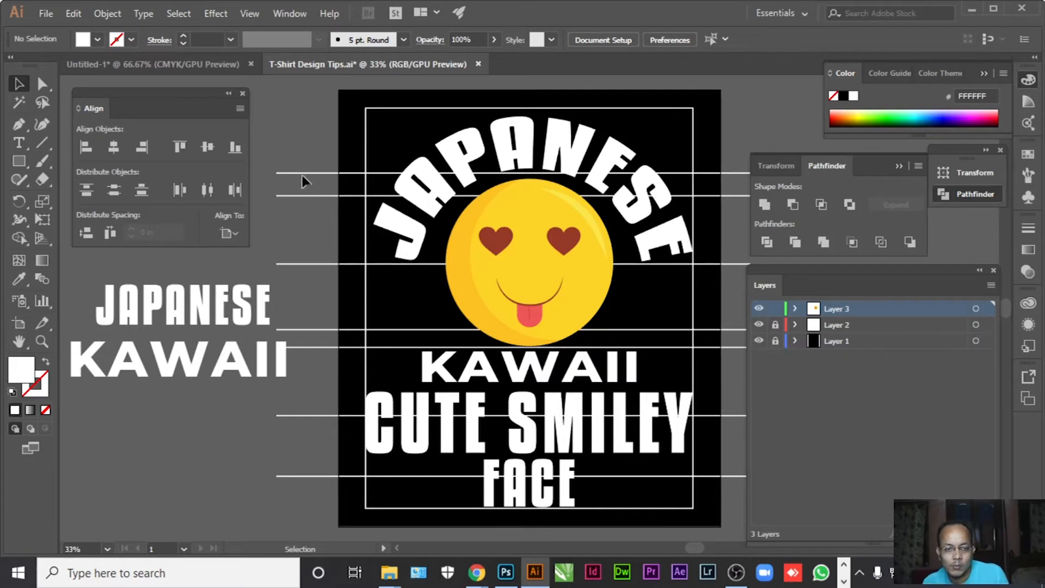
Delete all the white horizontal layout lines crossing the design.
drag(268, 172, 316, 215)
key(Delete)
key(Delete)
drag(311, 283, 303, 372)
key(Delete)
drag(312, 483, 319, 511)
key(Delete)
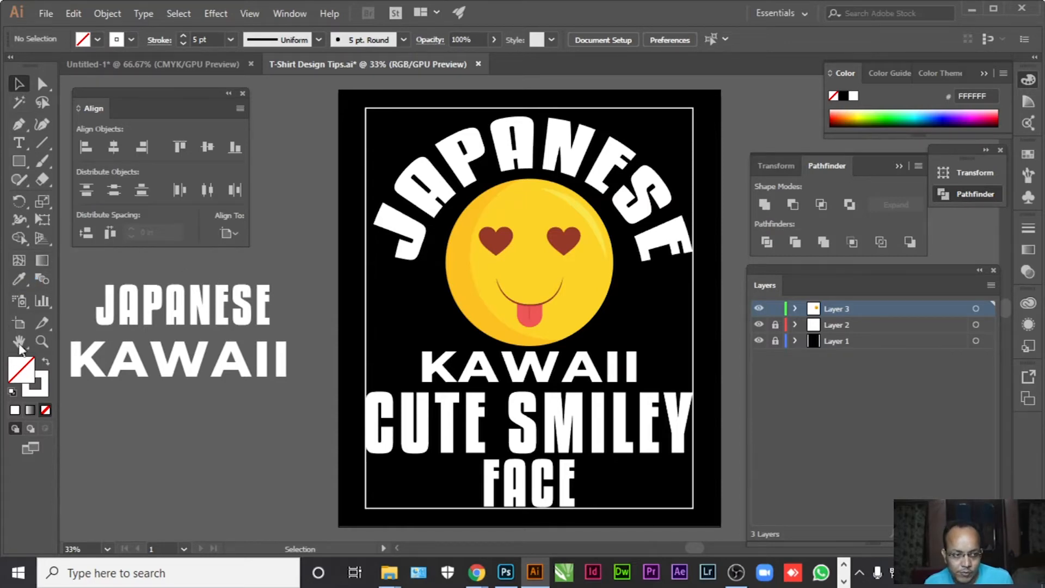
Draw a small five-pointed star between the frame's left side and KAWAII.
click(19, 161)
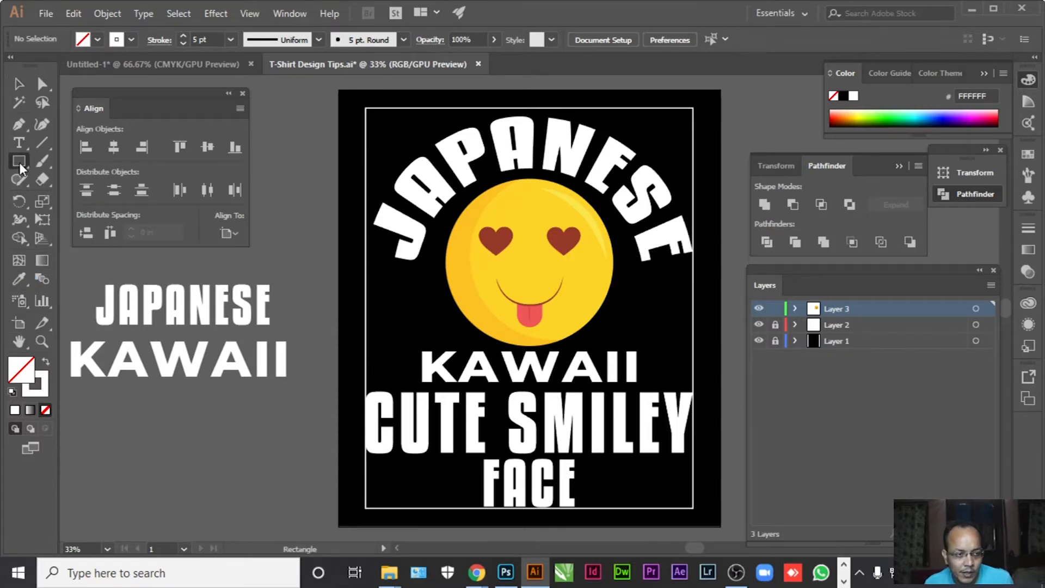
click(19, 162)
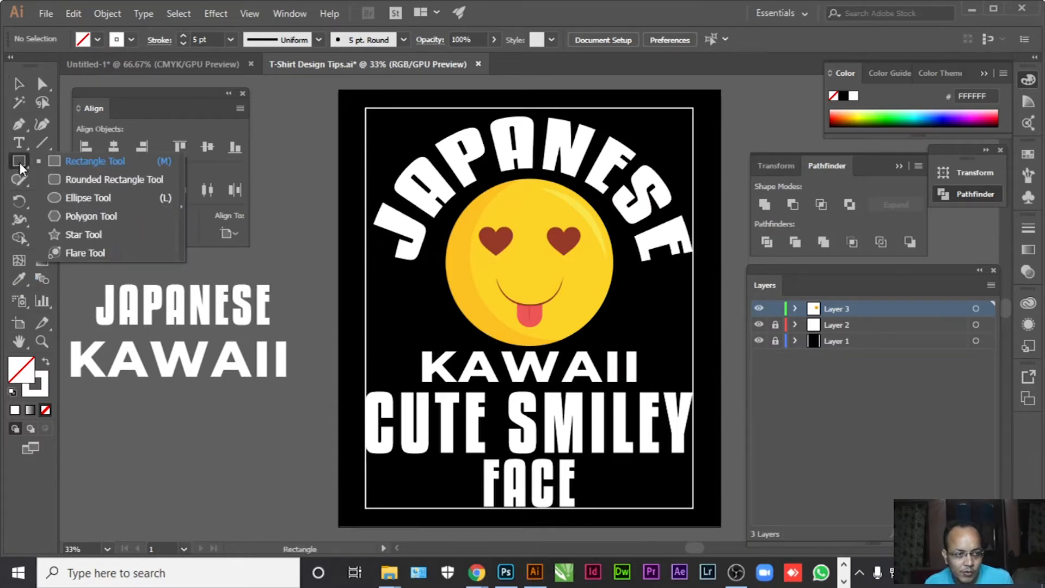
click(94, 235)
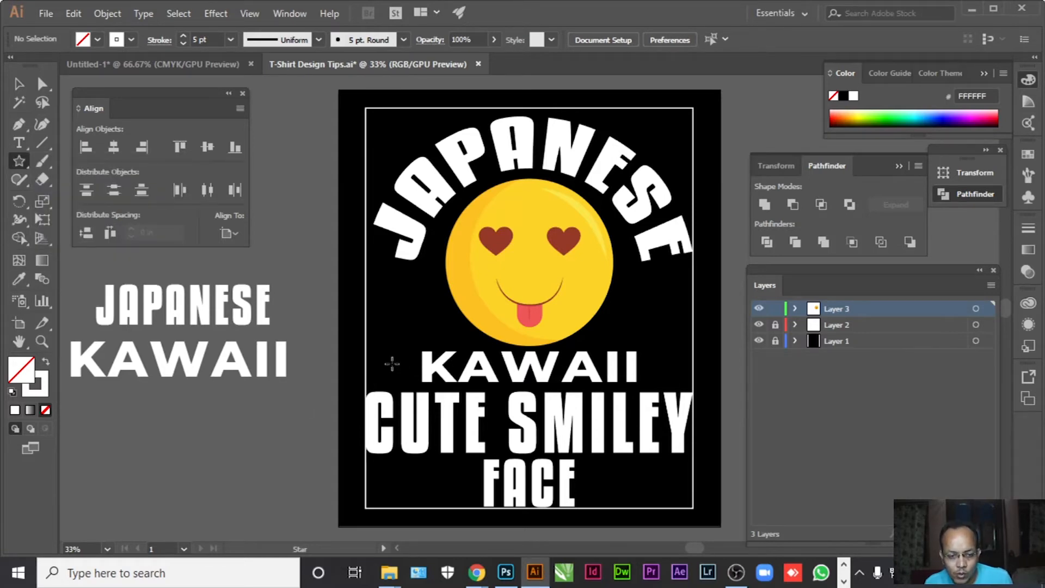
drag(391, 361, 404, 385)
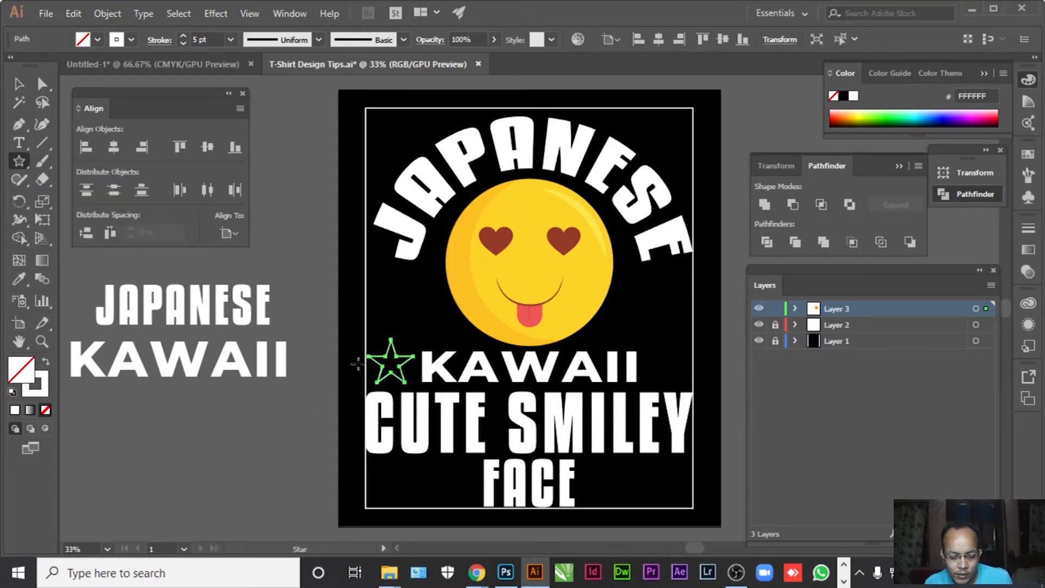
Fill the star with the smiley's yellow FDD327 using the Eyedropper, without a stroke.
click(19, 279)
click(477, 299)
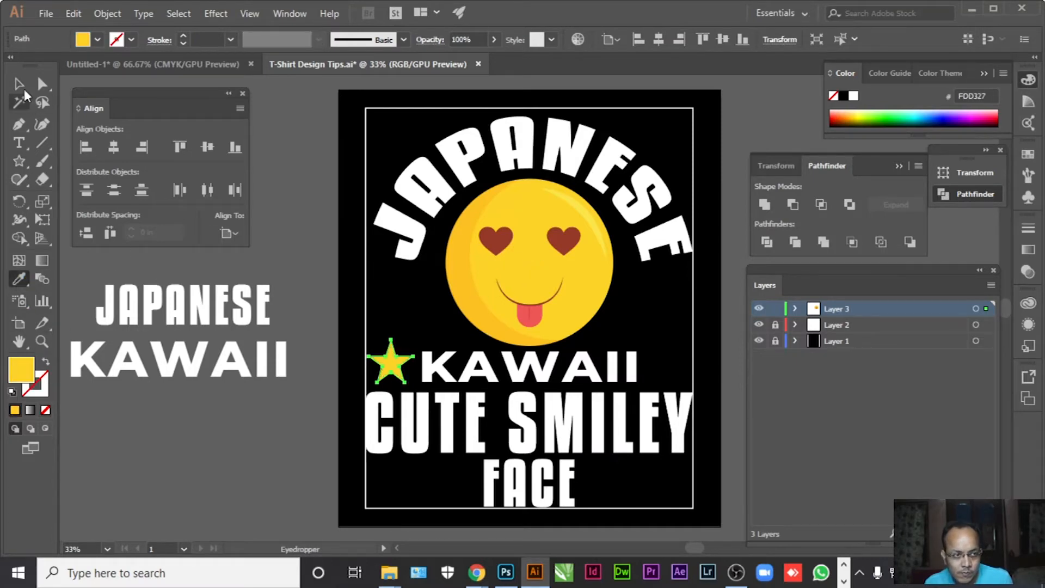
key(v)
click(226, 387)
Nudge the yellow star slightly so it sits evenly between the frame and the K of KAWAII.
scroll(350, 419, up, 4)
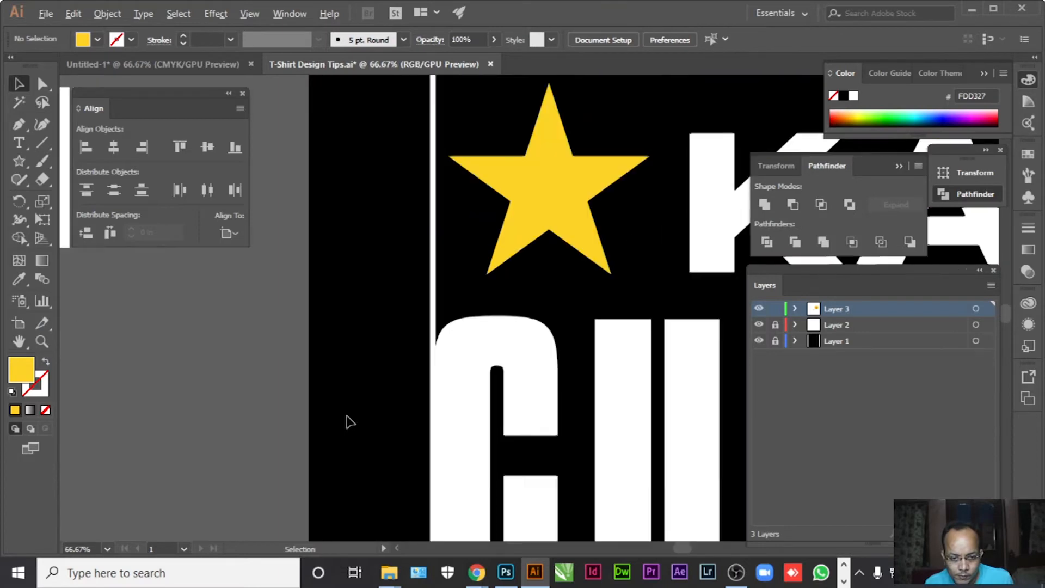
drag(537, 223, 536, 231)
drag(632, 240, 472, 290)
scroll(404, 288, down, 4)
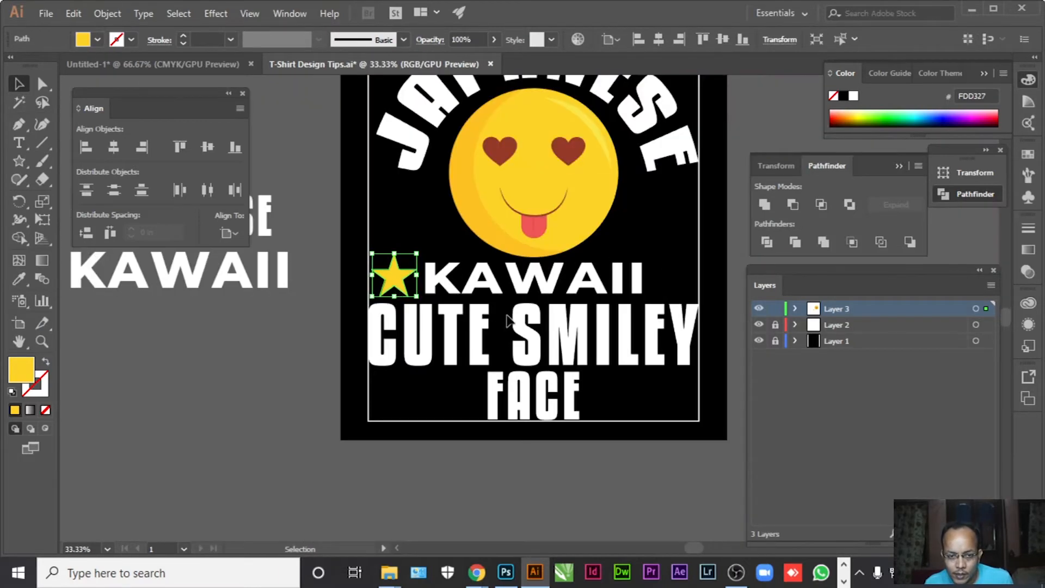
Duplicate the yellow star level with the original into the gap between KAWAII and the frame's right side.
drag(520, 295, 471, 314)
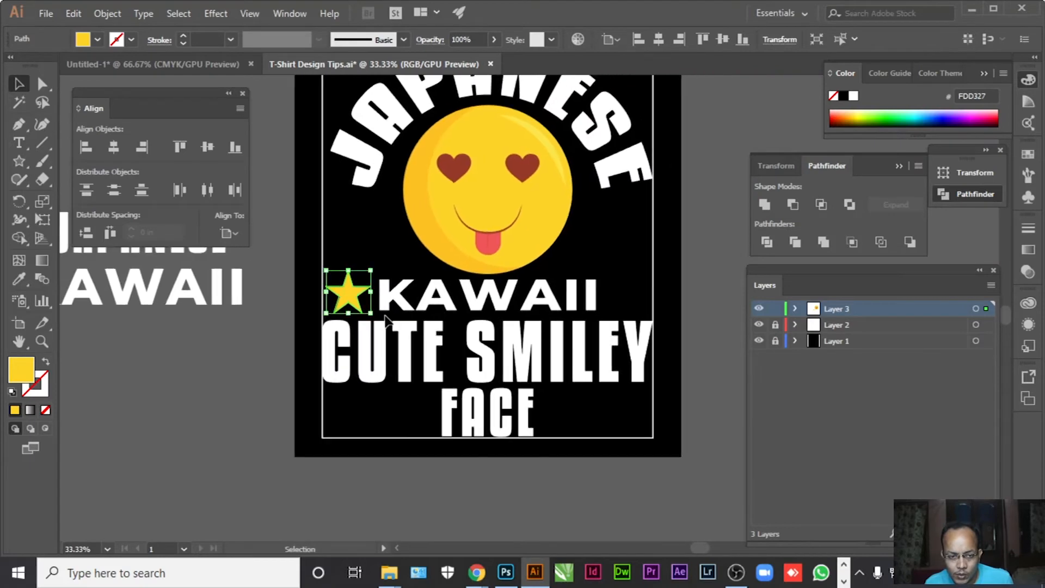
drag(348, 294, 626, 297)
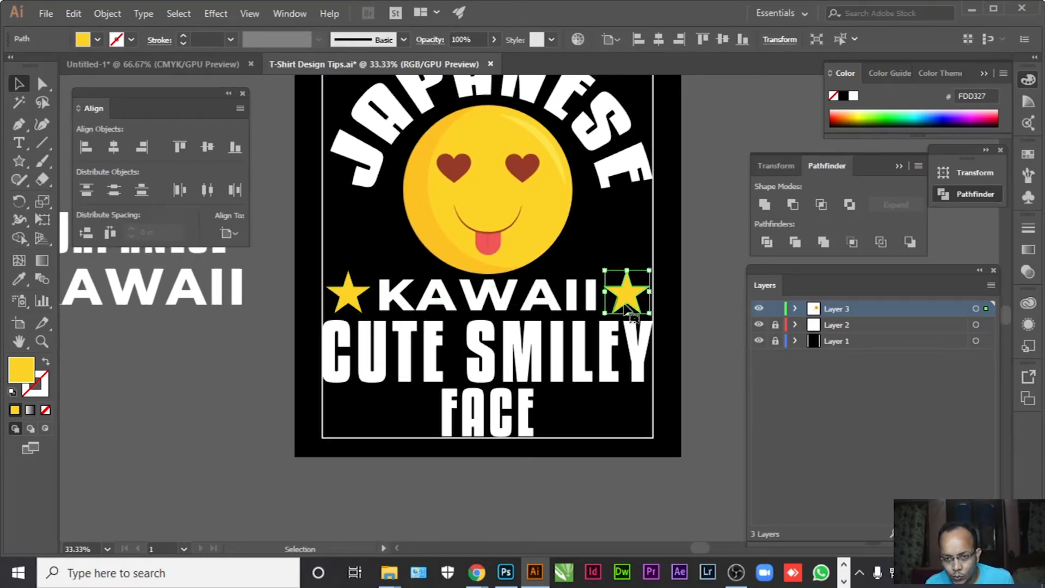
click(709, 297)
Align both stars and KAWAII to each other on their vertical centres, using the selection as reference.
click(629, 302)
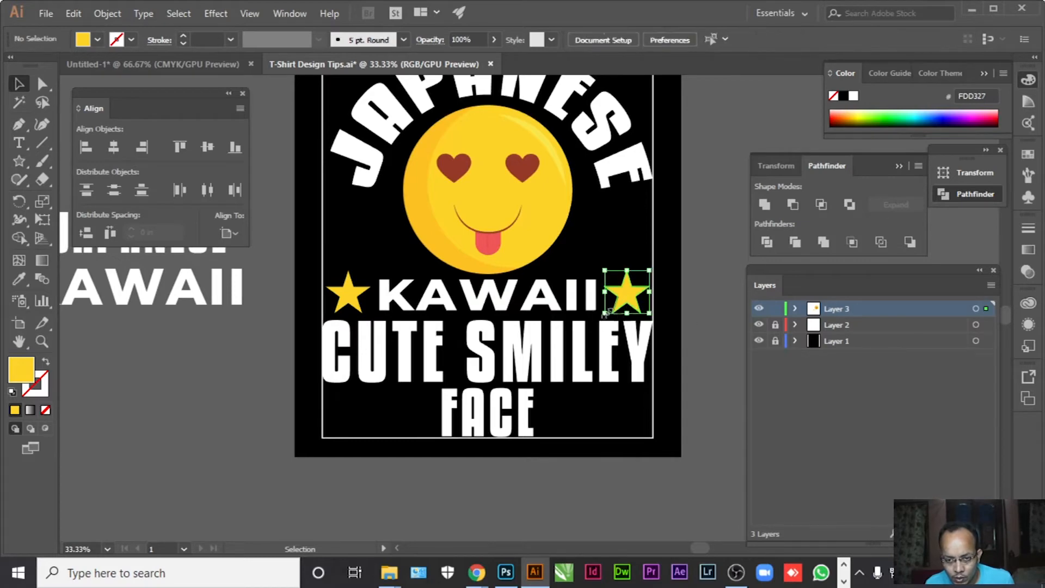
shift+click(555, 308)
shift+click(347, 305)
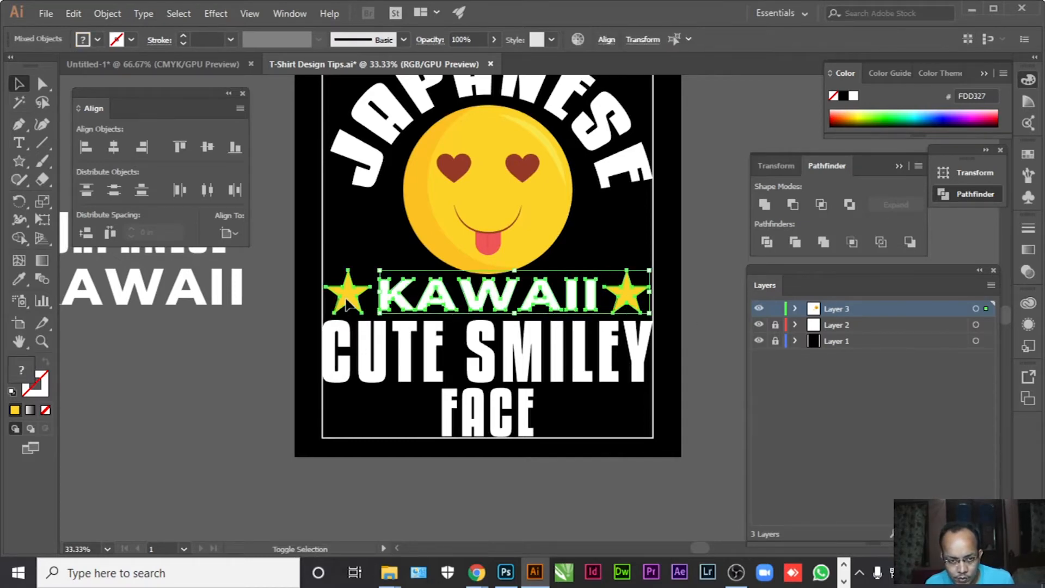
click(231, 234)
click(249, 253)
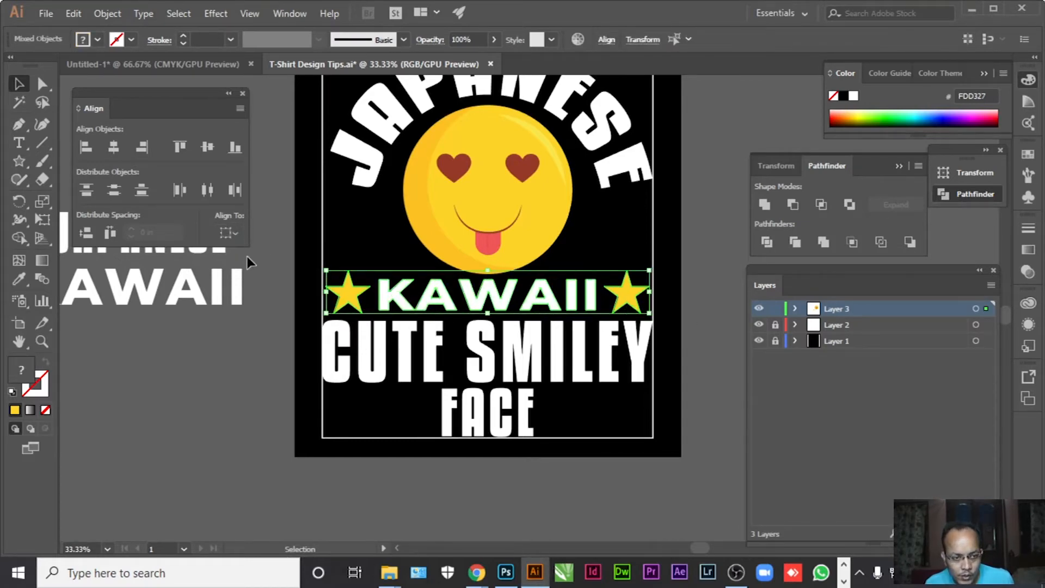
click(207, 147)
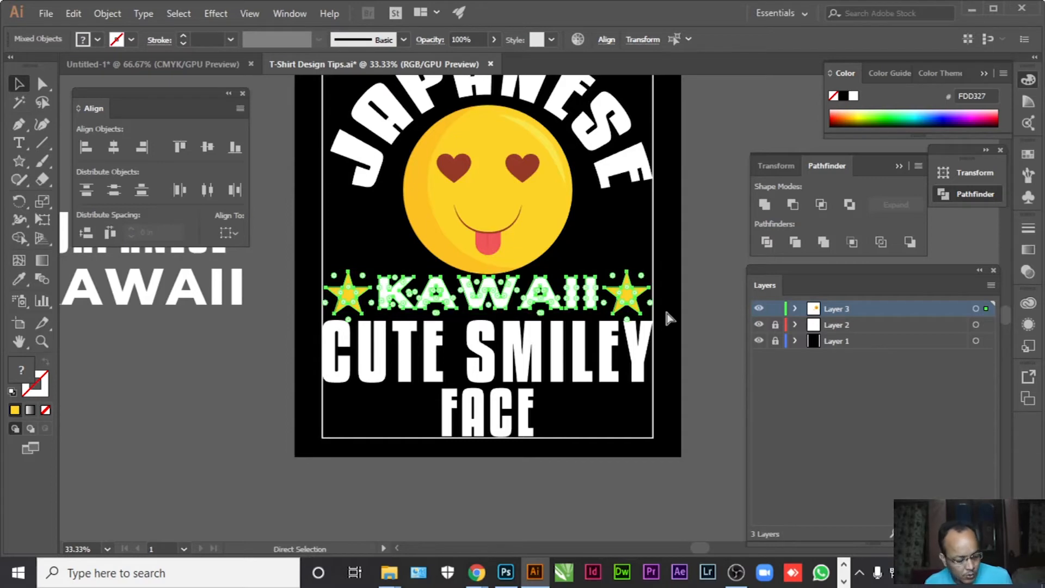
Group KAWAII with its two stars and centre the group horizontally on the artboard.
key(ctrl+g)
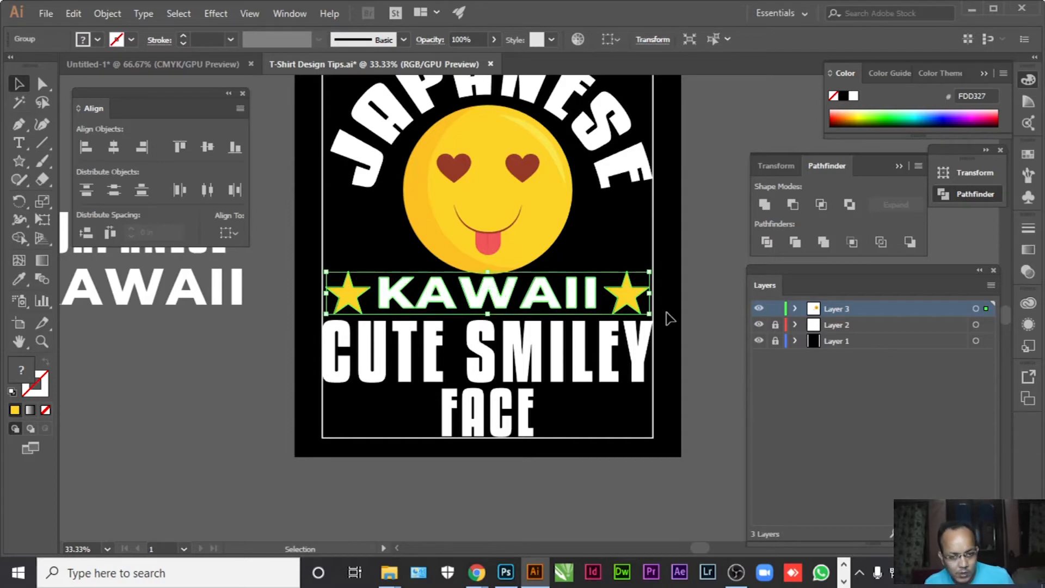
click(237, 235)
click(248, 288)
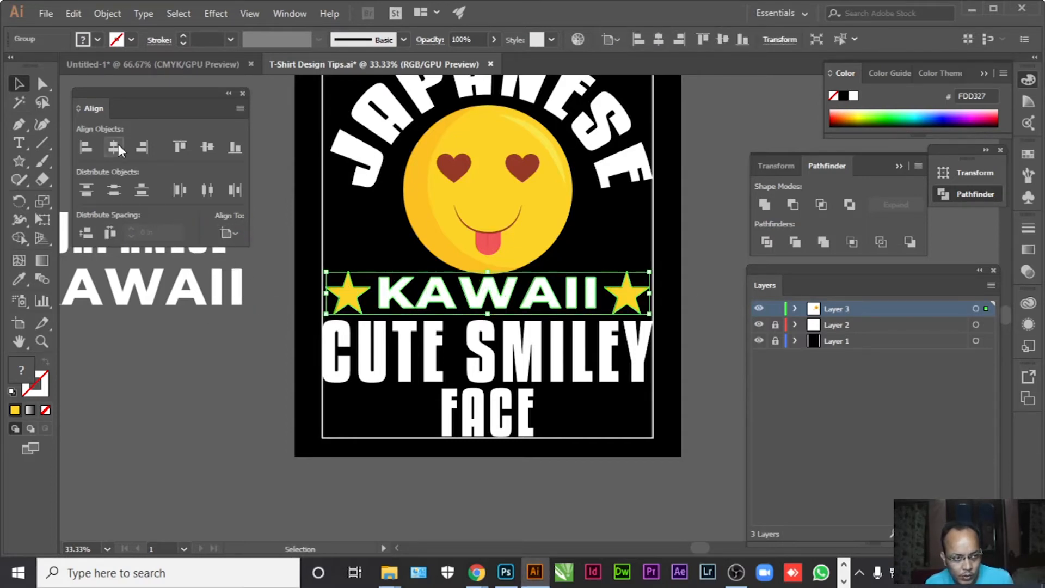
click(181, 378)
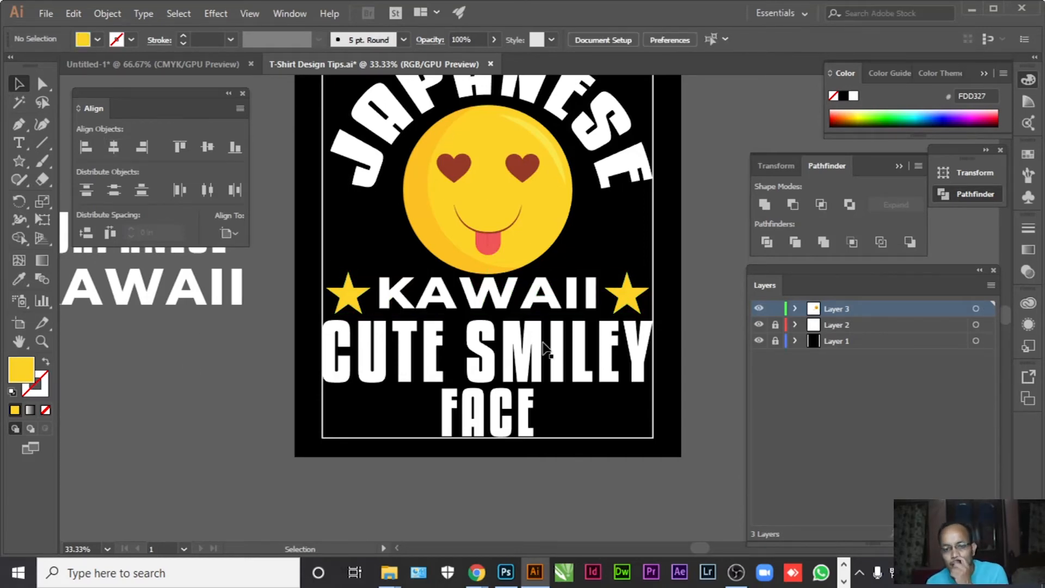
Recolour the CUTE SMILEY lettering with the smiley's yellow FDD327 using the Eyedropper.
scroll(546, 348, up, 1)
scroll(545, 348, up, 3)
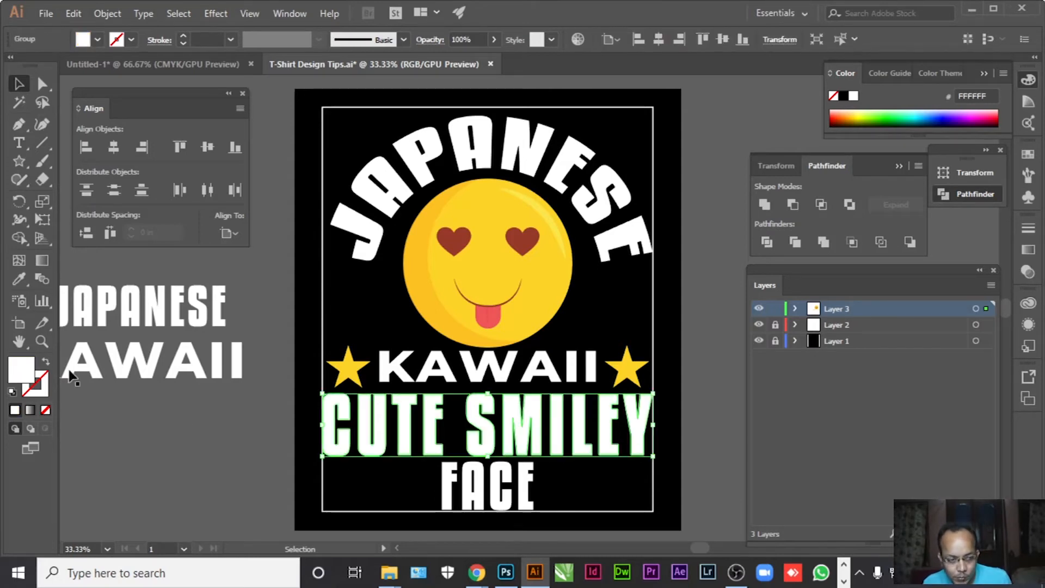
click(19, 280)
key(ctrl+shift+o)
click(539, 293)
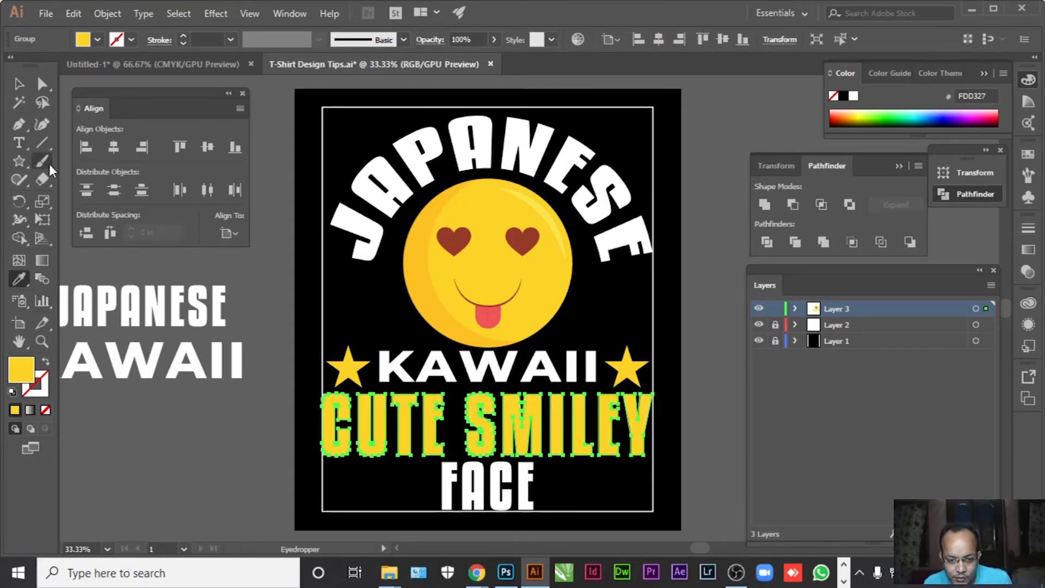
click(19, 84)
click(541, 399)
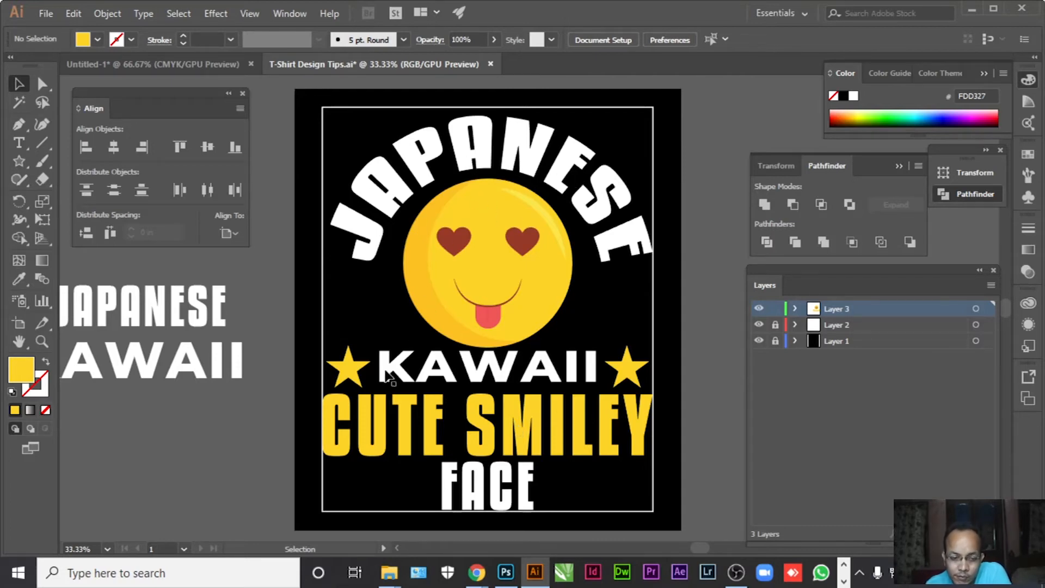
Try recolouring the KAWAII lettering inside its star group with the smiley's yellow FDD327 using the Eyedropper.
click(486, 375)
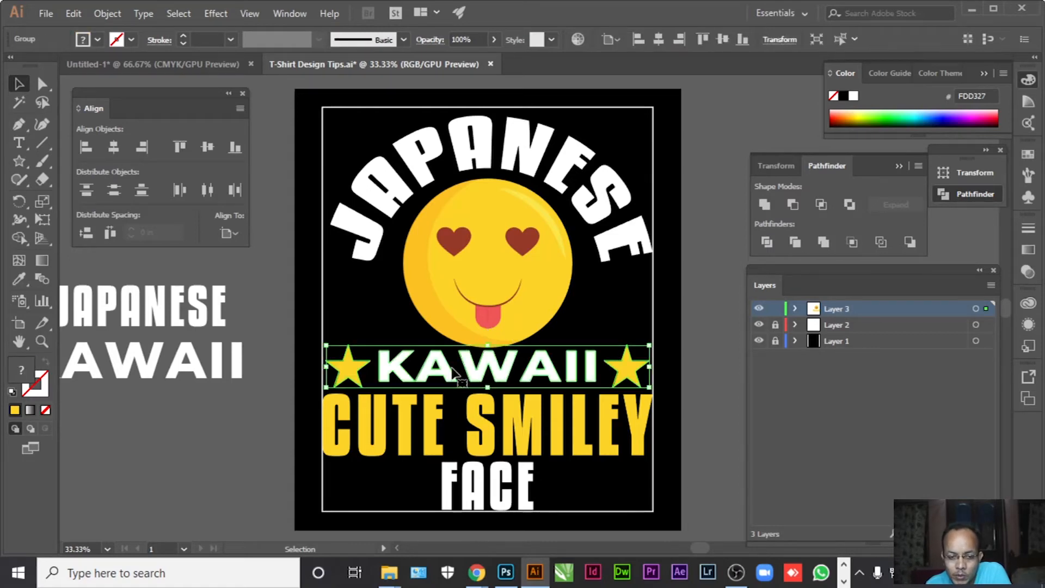
double_click(472, 374)
click(470, 376)
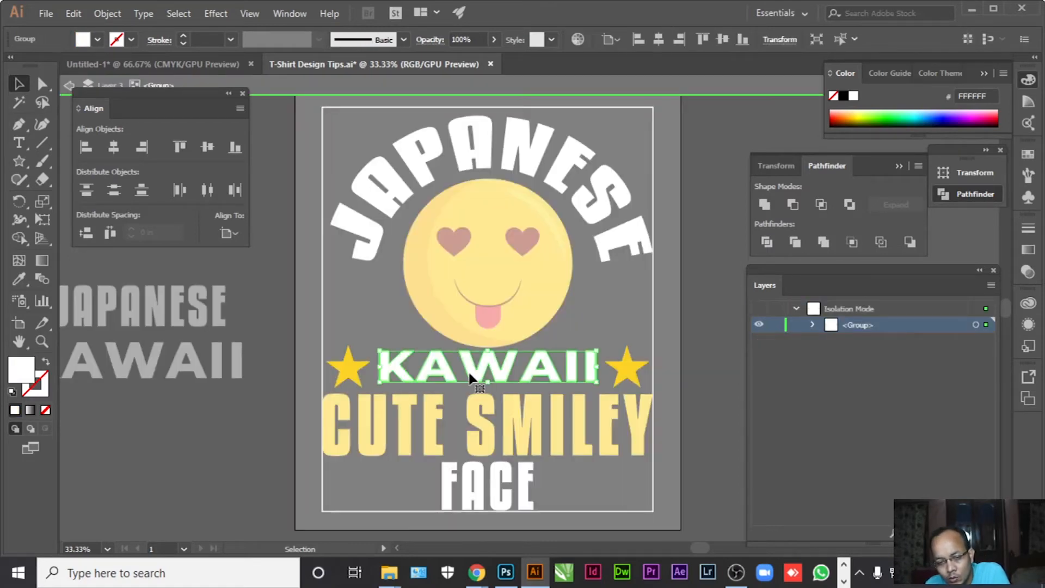
click(21, 279)
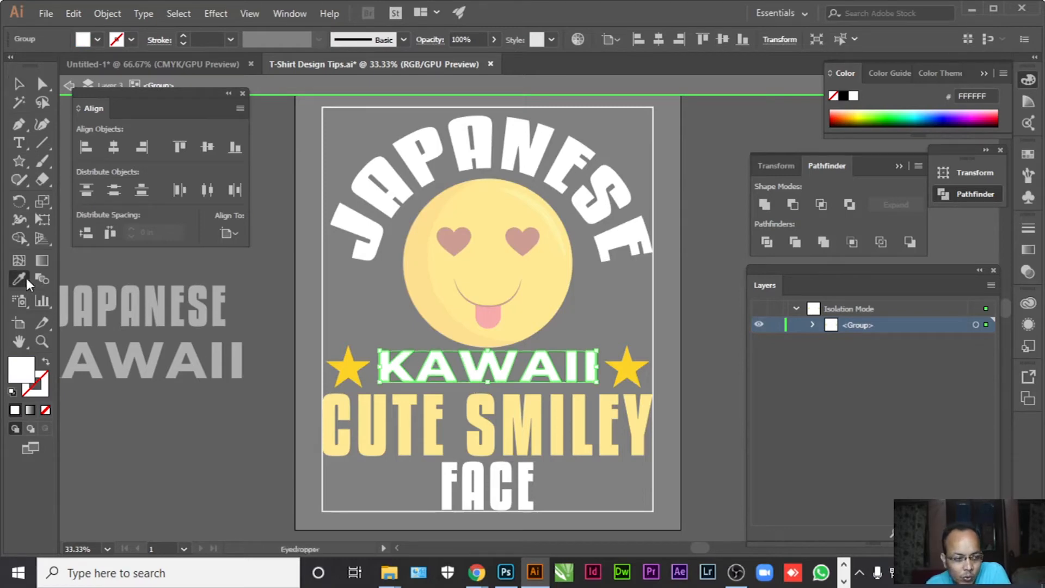
click(534, 296)
click(19, 83)
click(72, 87)
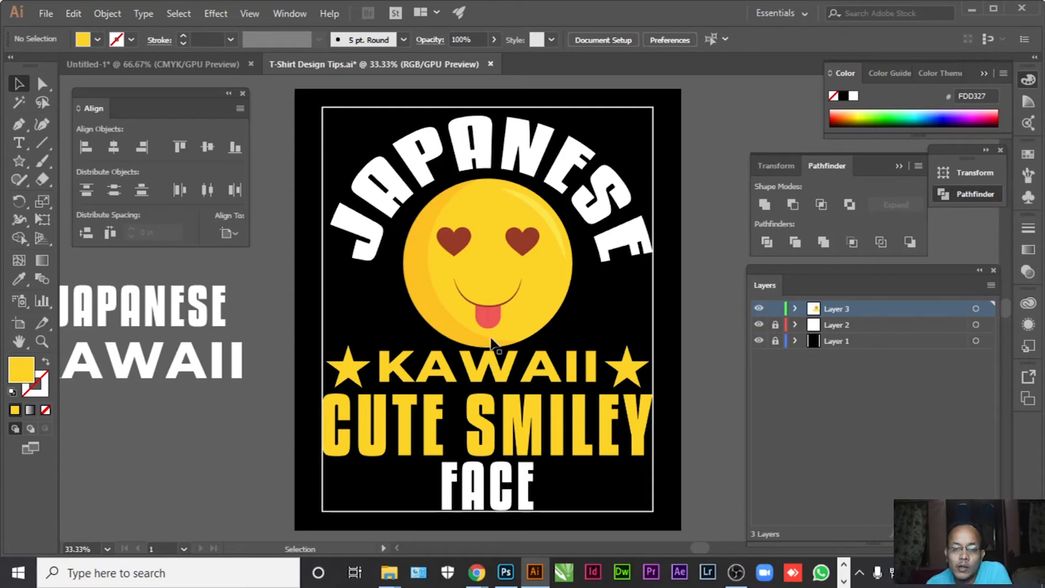
double_click(514, 377)
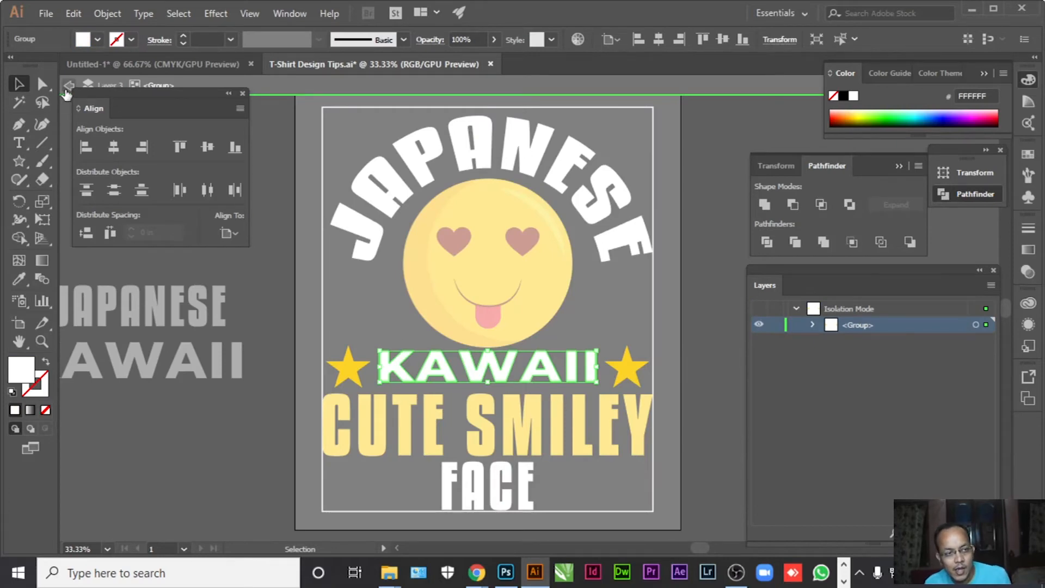
click(66, 92)
click(67, 93)
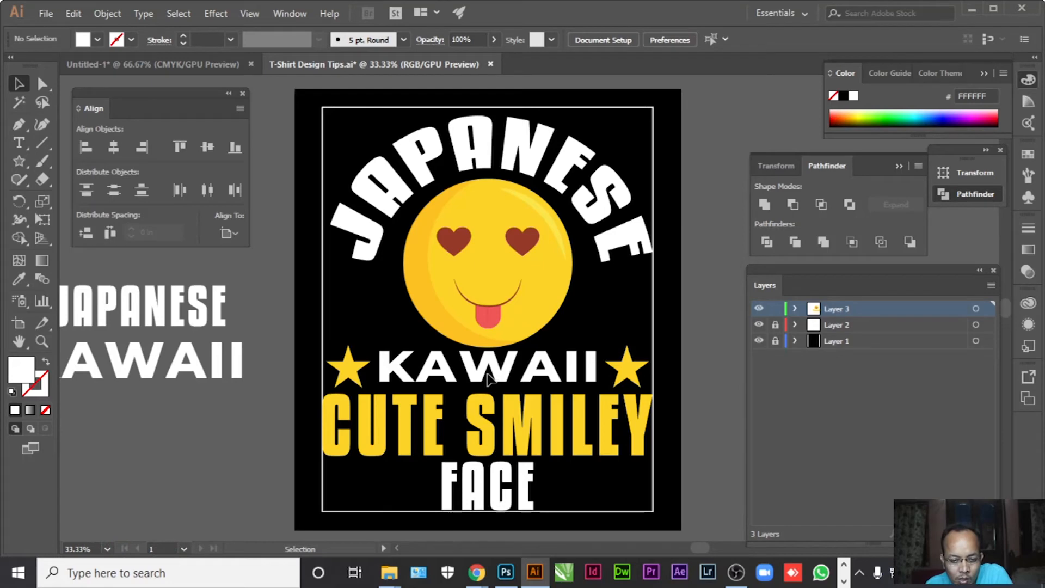
Recolour the FACE lettering with the tongue's red EF5656 using the Eyedropper.
click(488, 501)
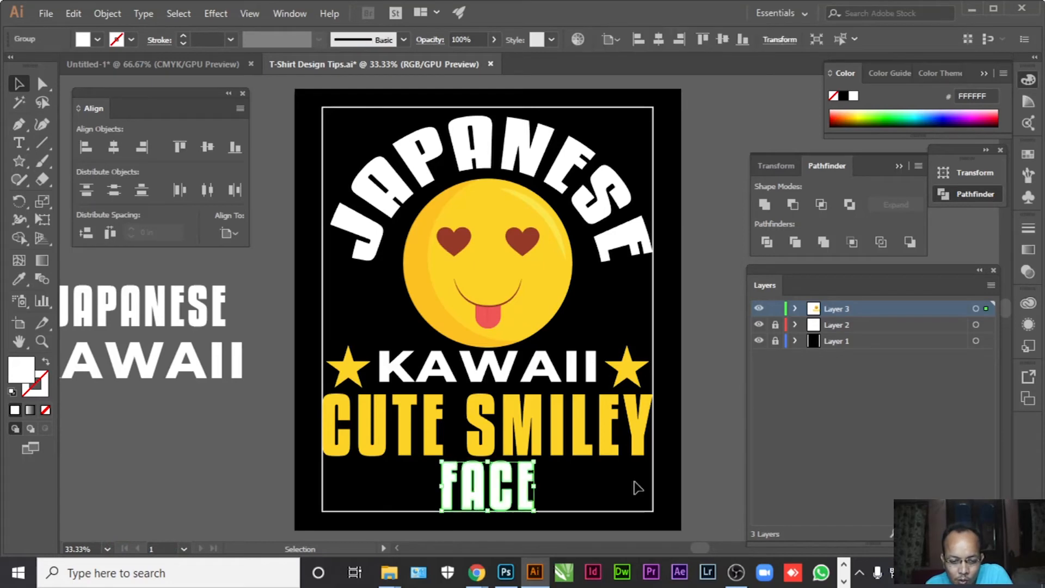
click(18, 279)
click(489, 313)
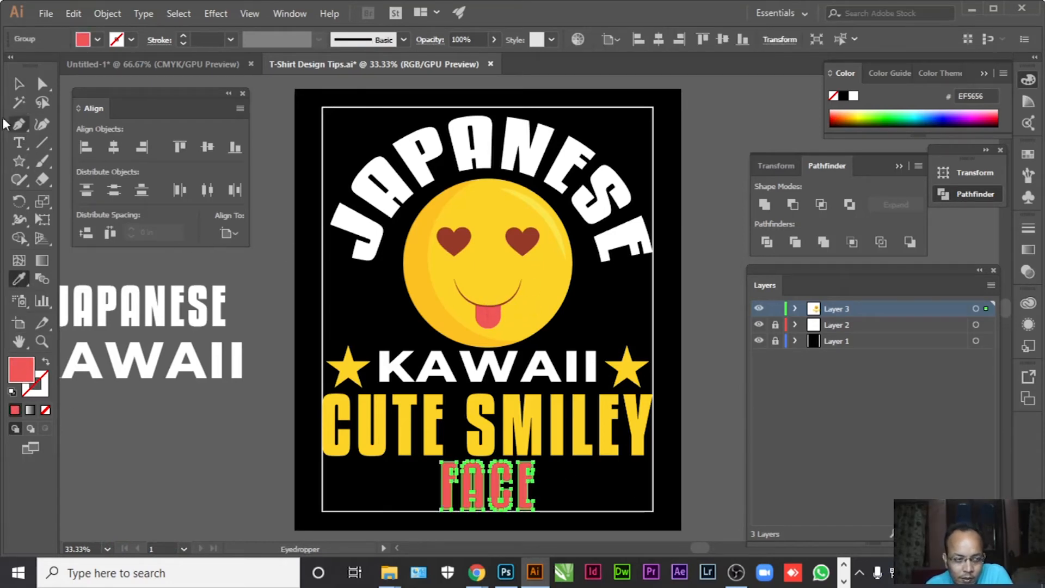
click(18, 83)
click(263, 290)
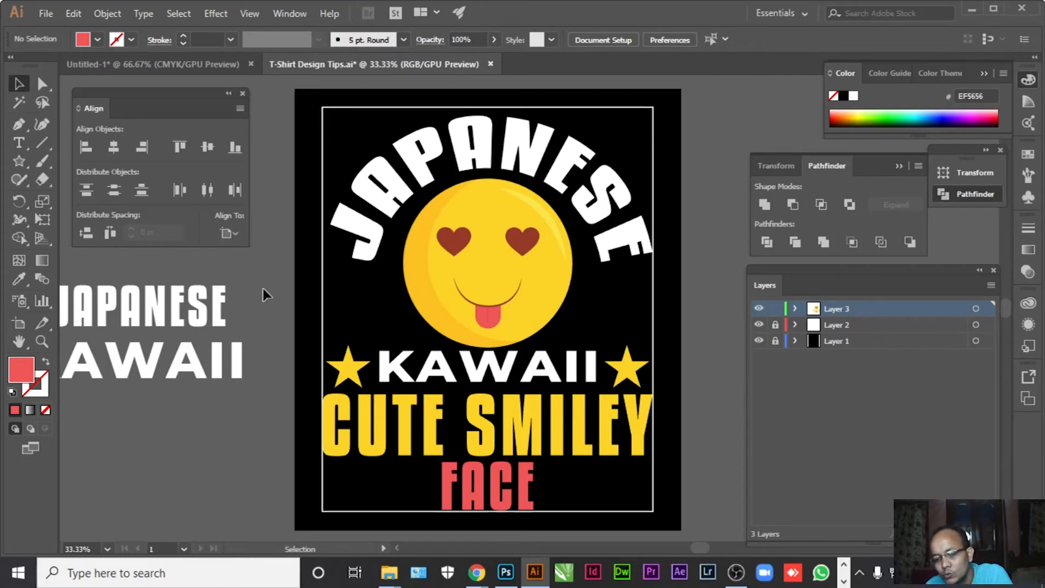
Recolour only the KAWAII lettering inside its star group with the tongue's red EF5656 using the Eyedropper.
click(482, 381)
double_click(480, 379)
click(479, 379)
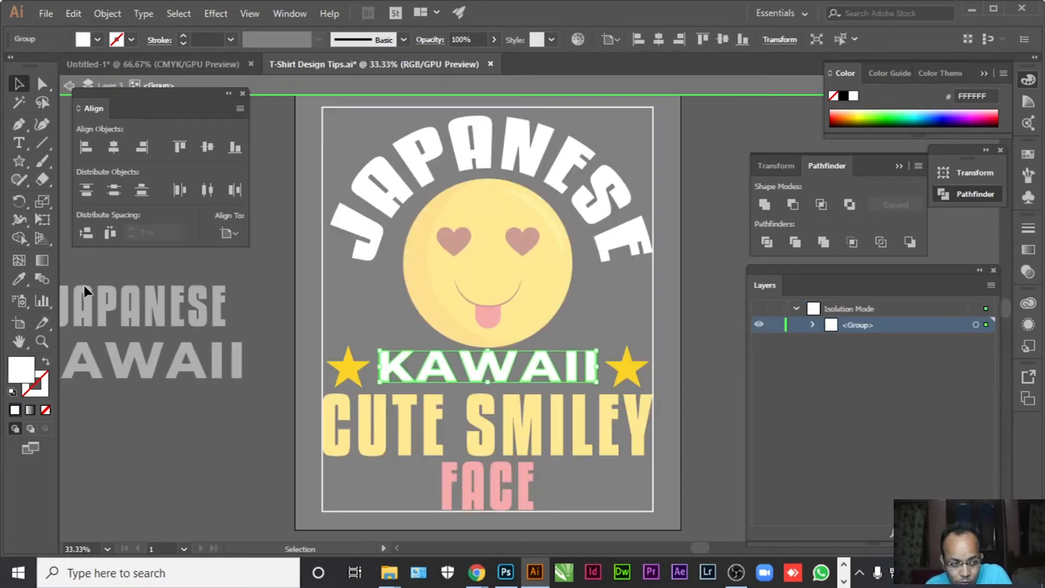
click(19, 279)
click(483, 314)
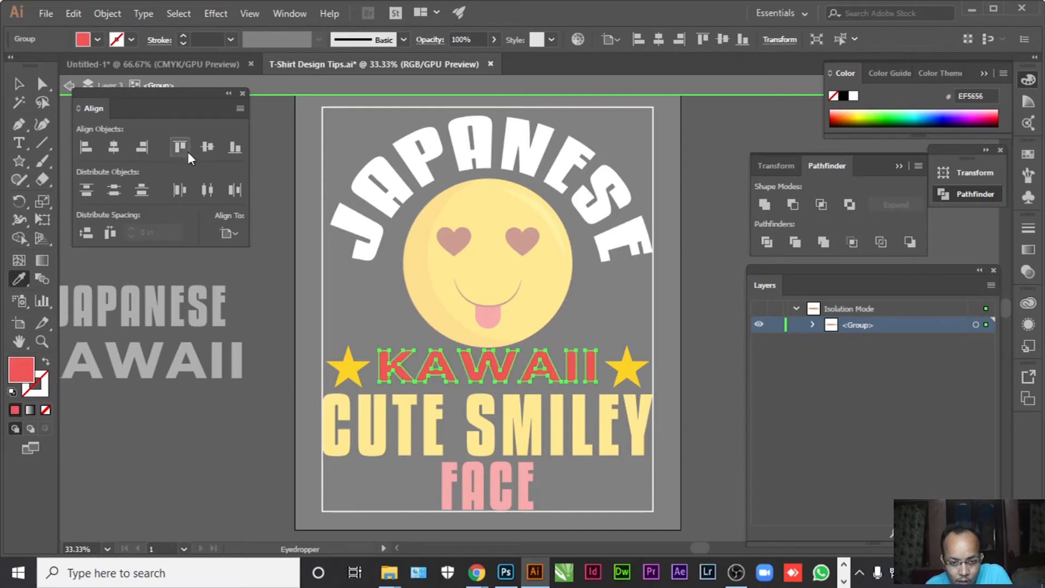
click(69, 86)
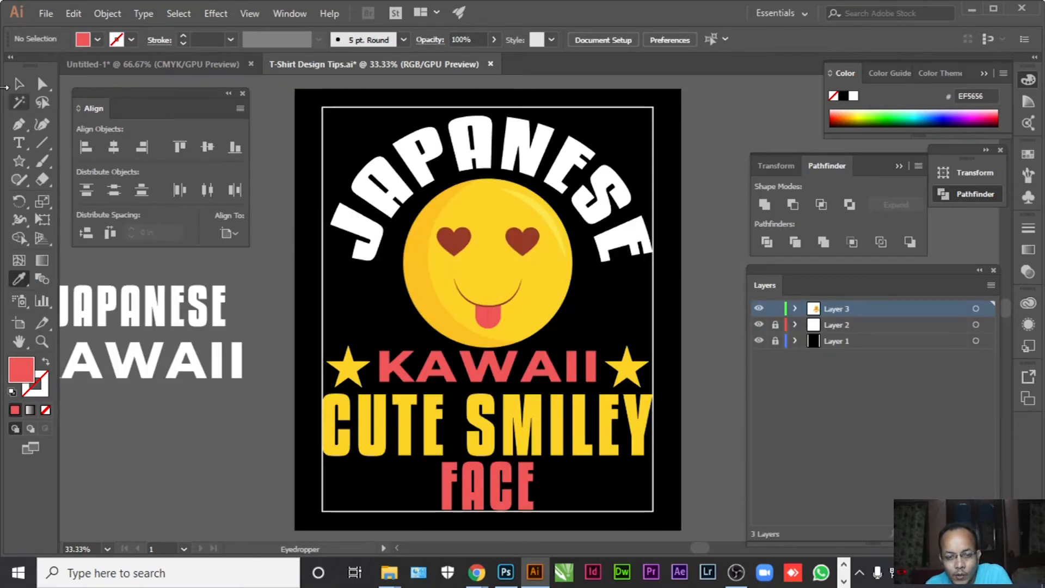
click(18, 86)
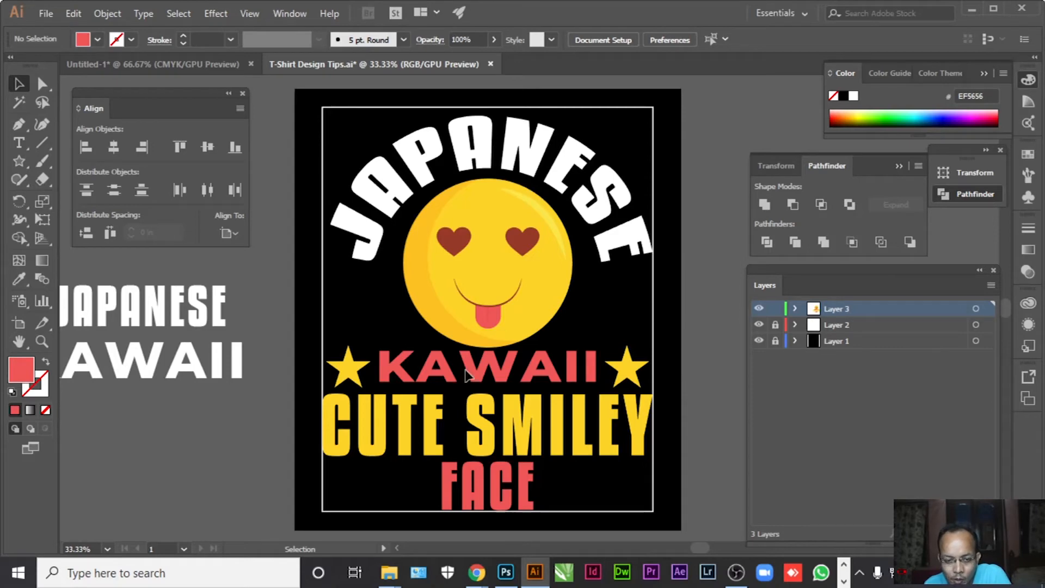
Give the KAWAII lettering inside its group a white FFFFFF stroke of 3 pt.
double_click(480, 380)
click(479, 376)
click(47, 392)
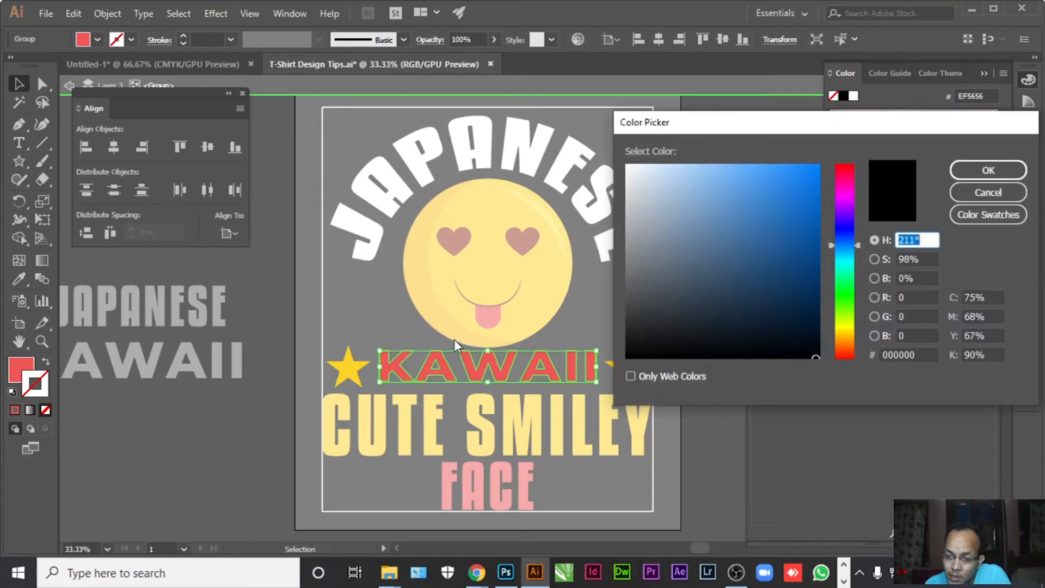
drag(645, 202, 620, 142)
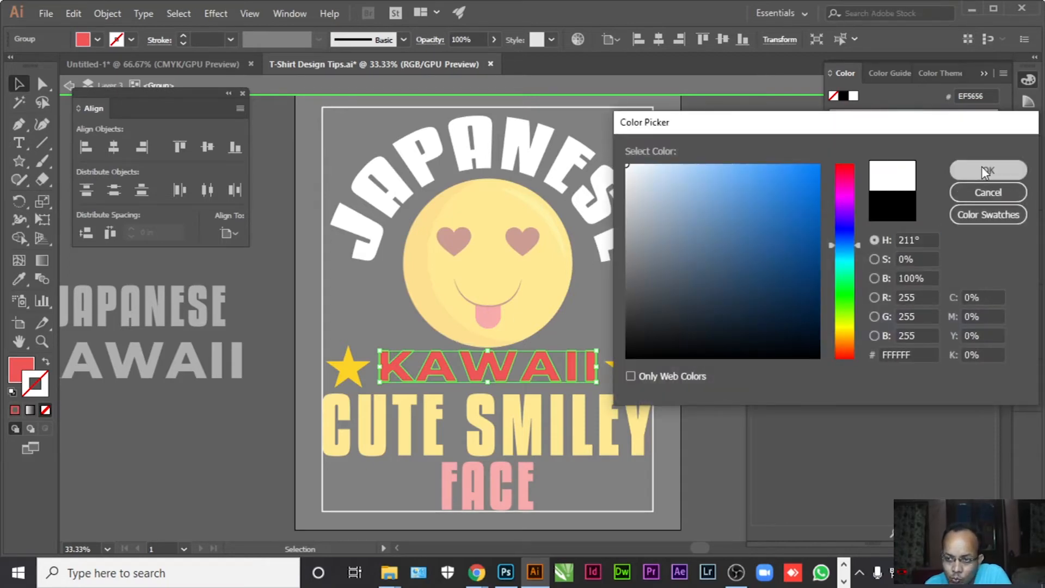
click(989, 171)
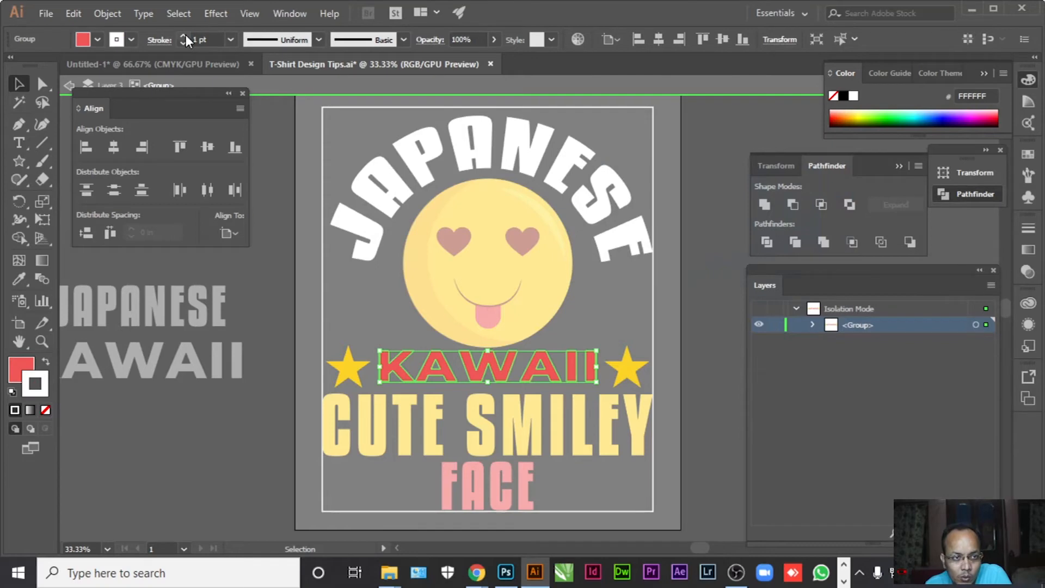
click(70, 85)
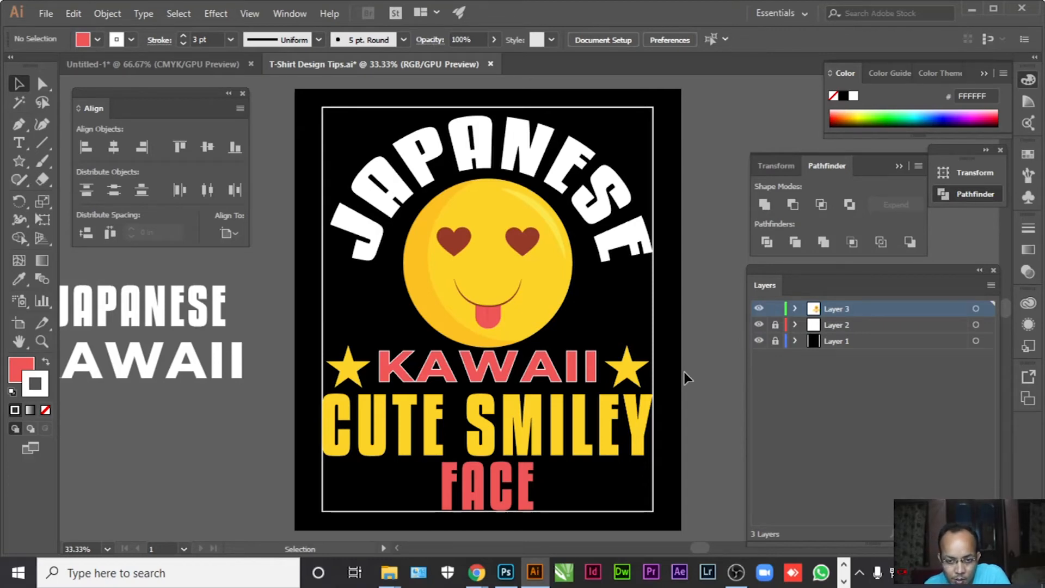
Copy KAWAII's red fill and 3 pt white stroke onto the FACE lettering with the Eyedropper.
click(490, 484)
click(19, 279)
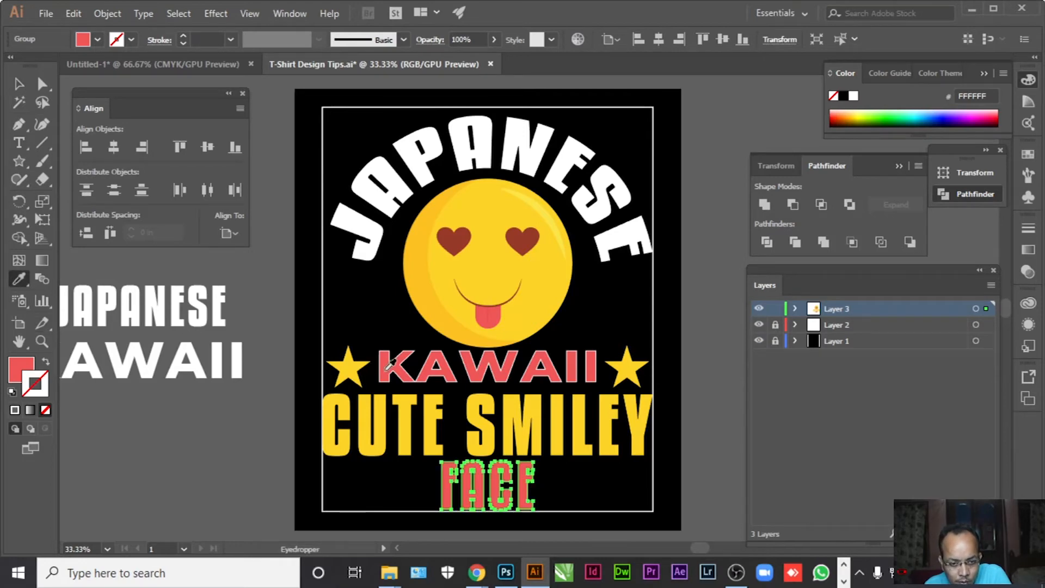
click(385, 357)
click(19, 84)
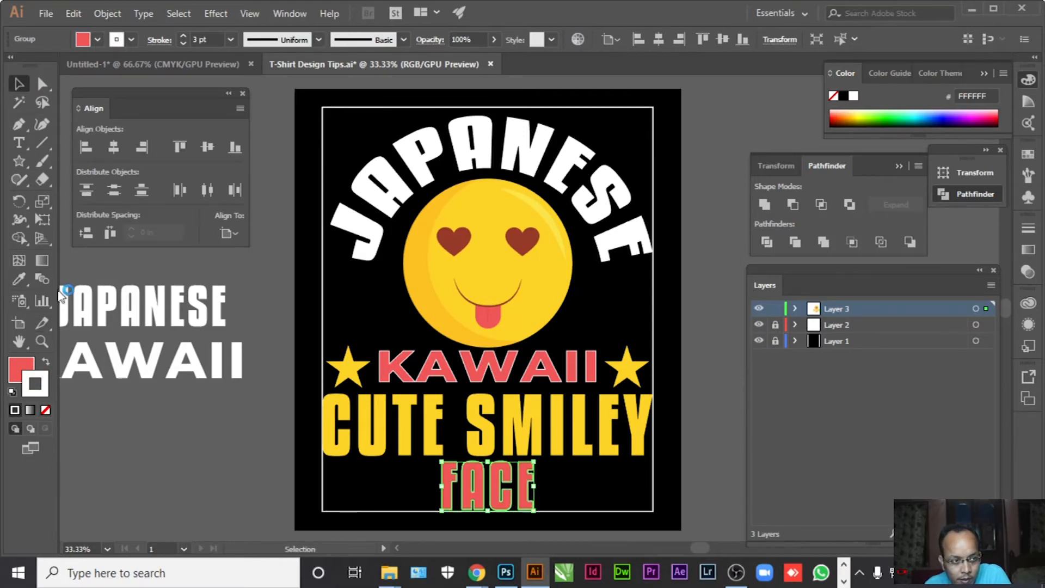
click(215, 460)
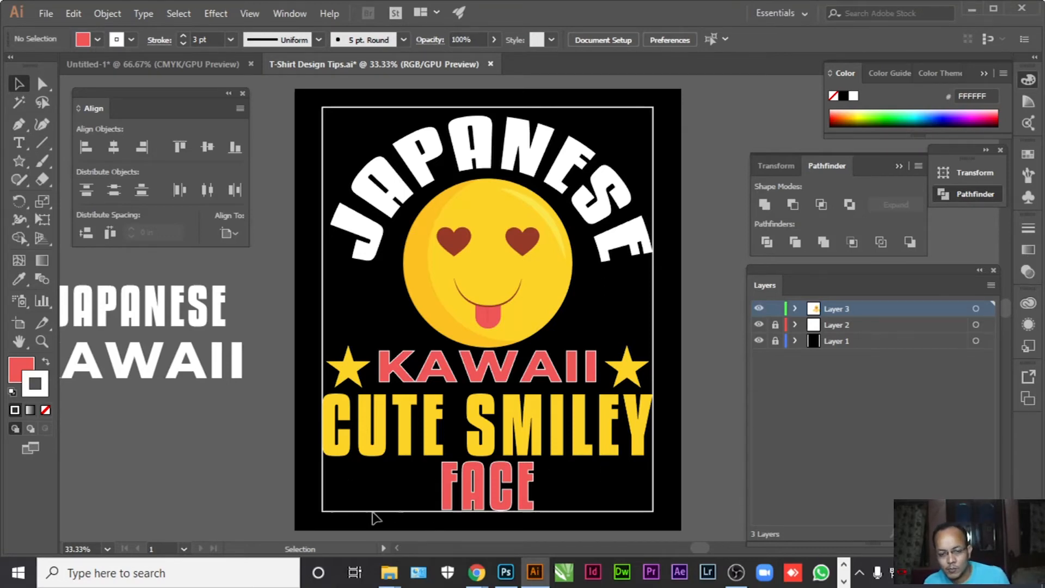
Draw a thin horizontal rectangle just below CUTE, running from outside the frame's left side to the F of FACE.
scroll(372, 527, up, 4)
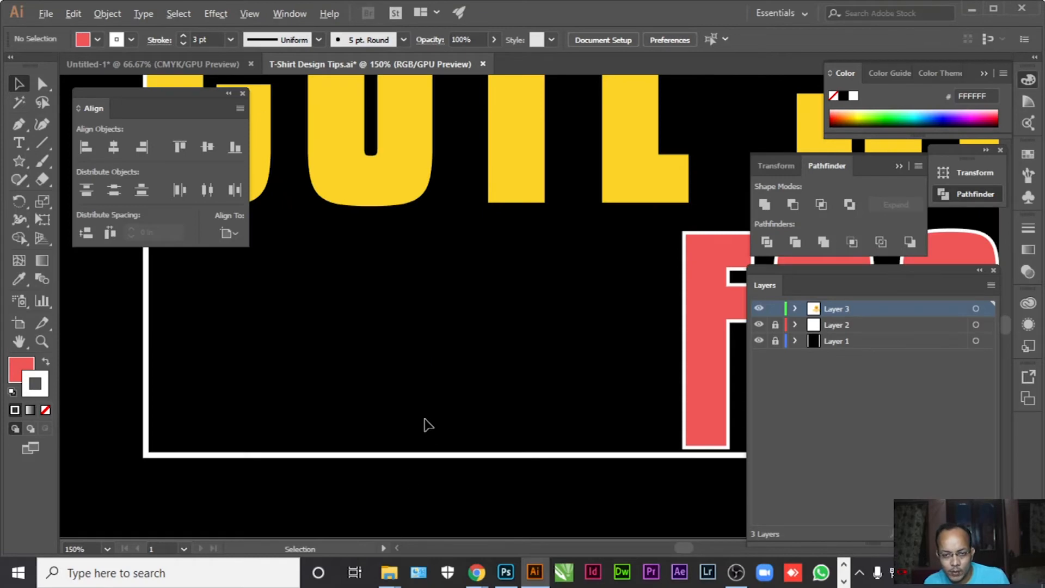
scroll(425, 422, down, 2)
scroll(426, 424, down, 1)
scroll(357, 404, up, 2)
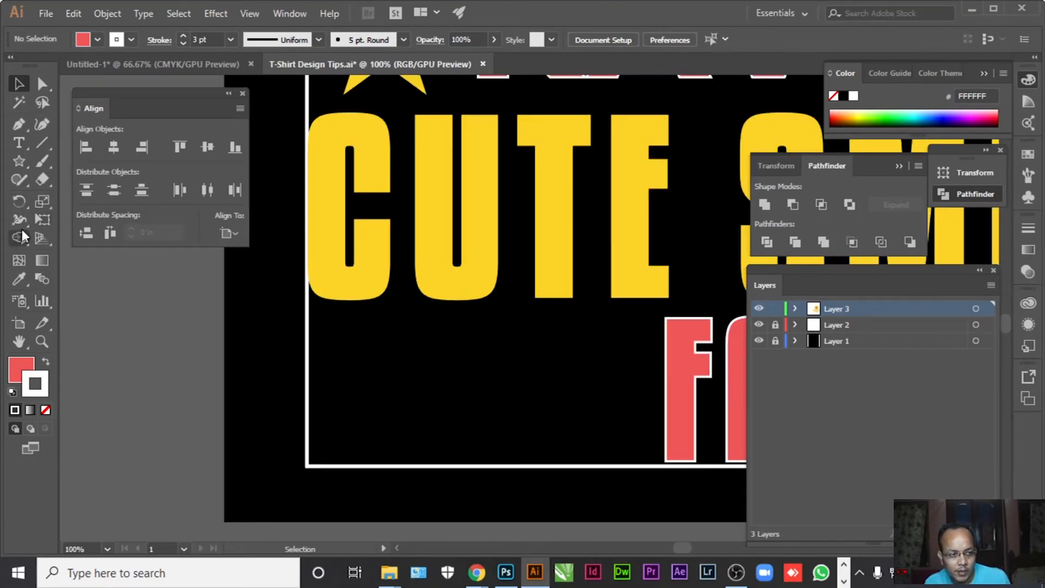
drag(21, 162, 80, 158)
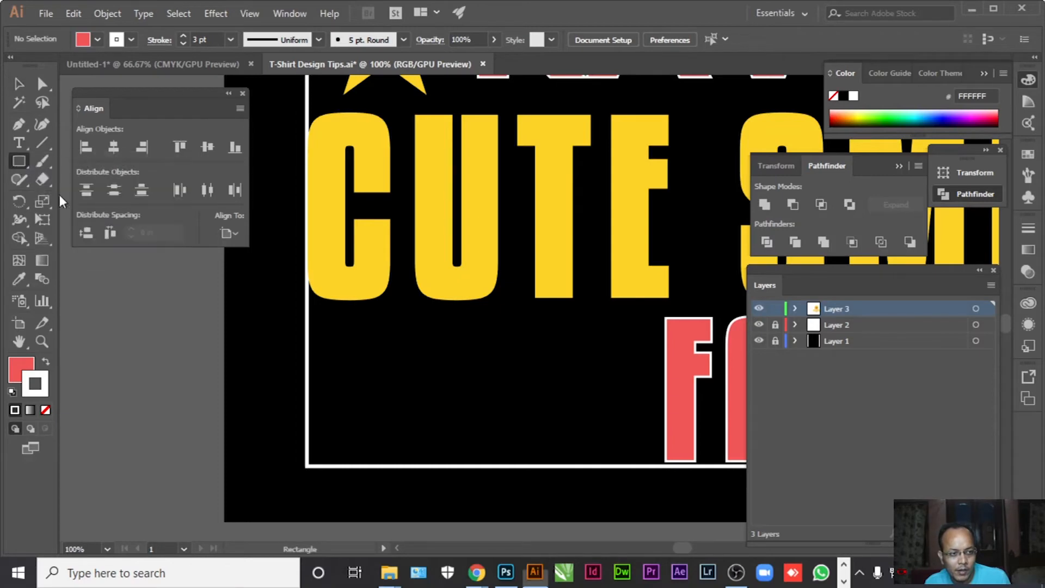
drag(252, 314, 686, 322)
Give the thin rectangle the JAPANESE lettering's white fill FFFFFF without a stroke, using the Eyedropper.
click(19, 279)
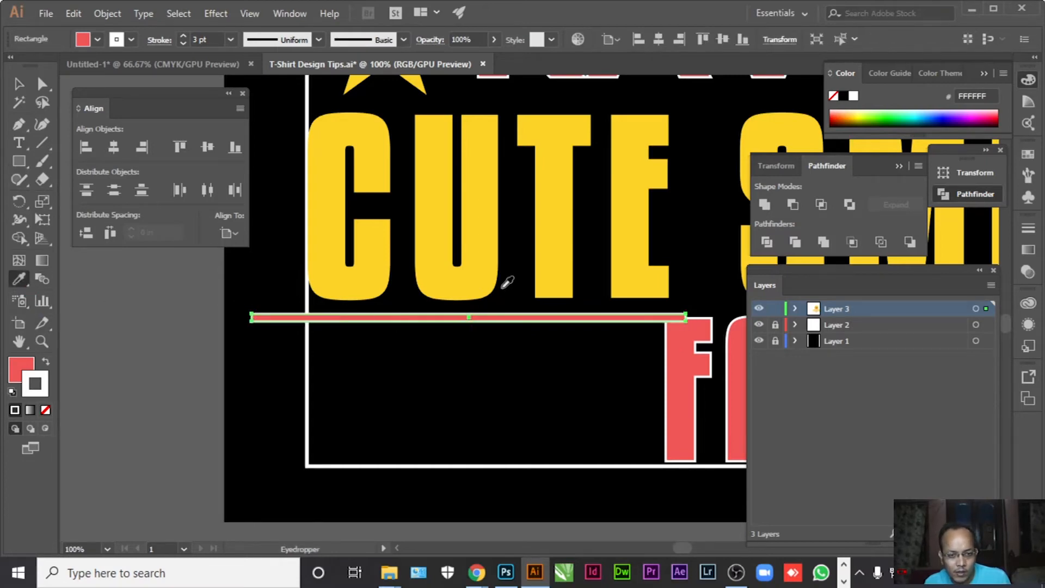
click(481, 278)
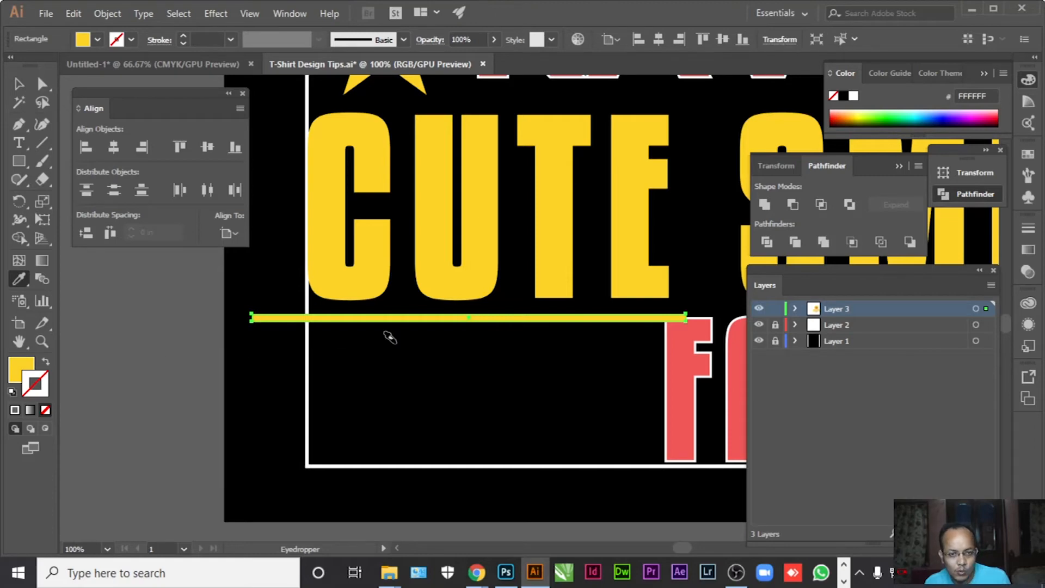
scroll(390, 337, down, 3)
click(404, 128)
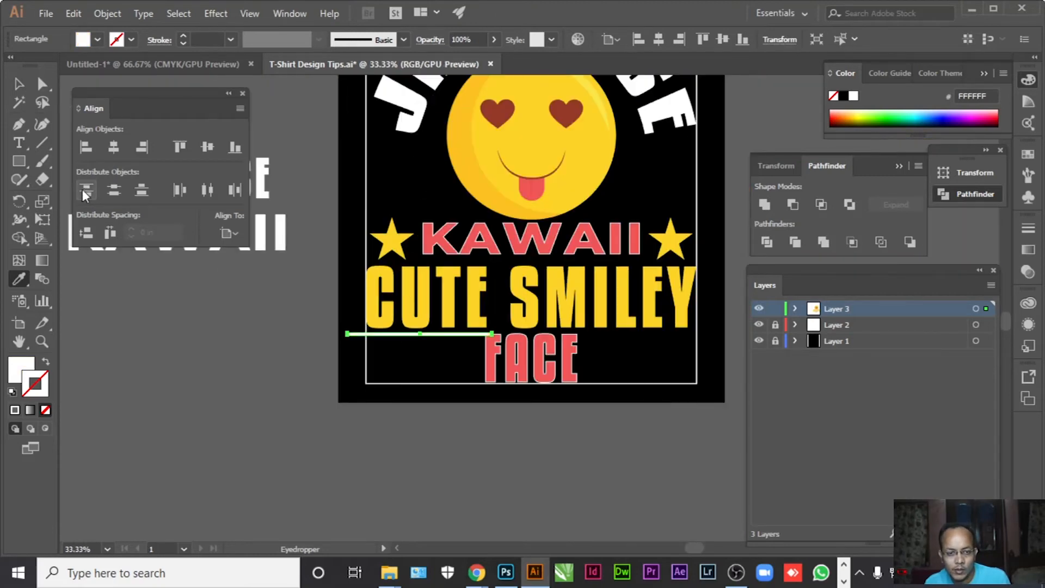
click(18, 84)
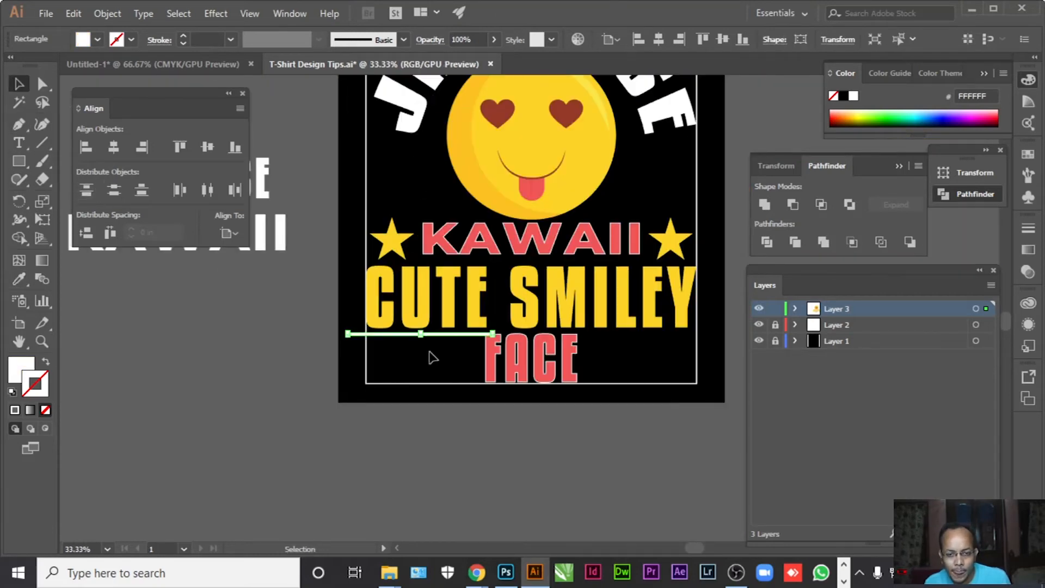
Nudge the white bar vertically until its top edge is level with the top of FACE.
scroll(432, 359, up, 2)
scroll(432, 359, up, 2)
mouse_move(604, 272)
mouse_down()
mouse_move(602, 297)
mouse_move(613, 272)
mouse_up()
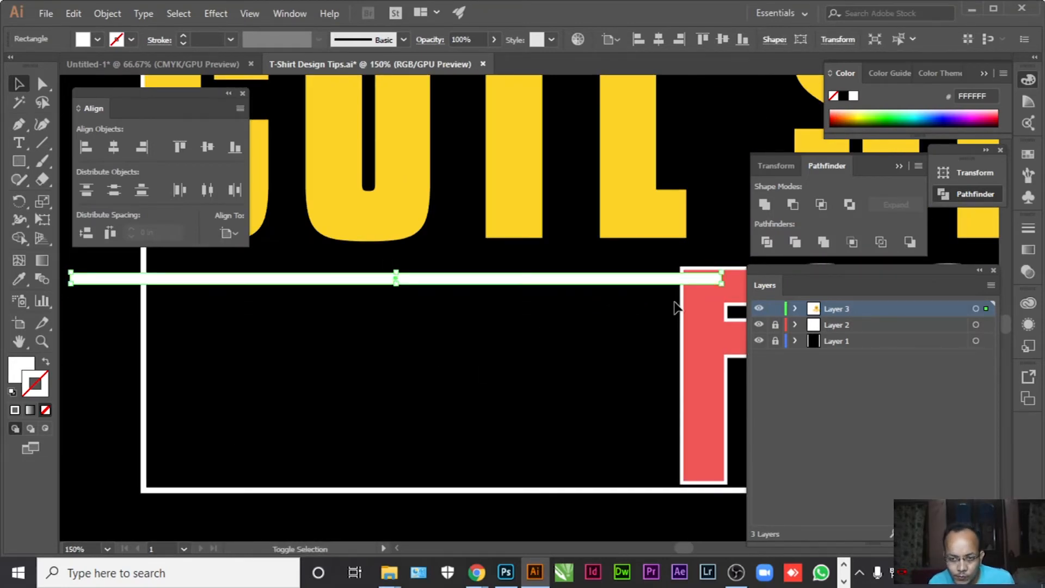
key(Down)
key(Down)
key(Down)
key(Down)
key(Down)
key(Down)
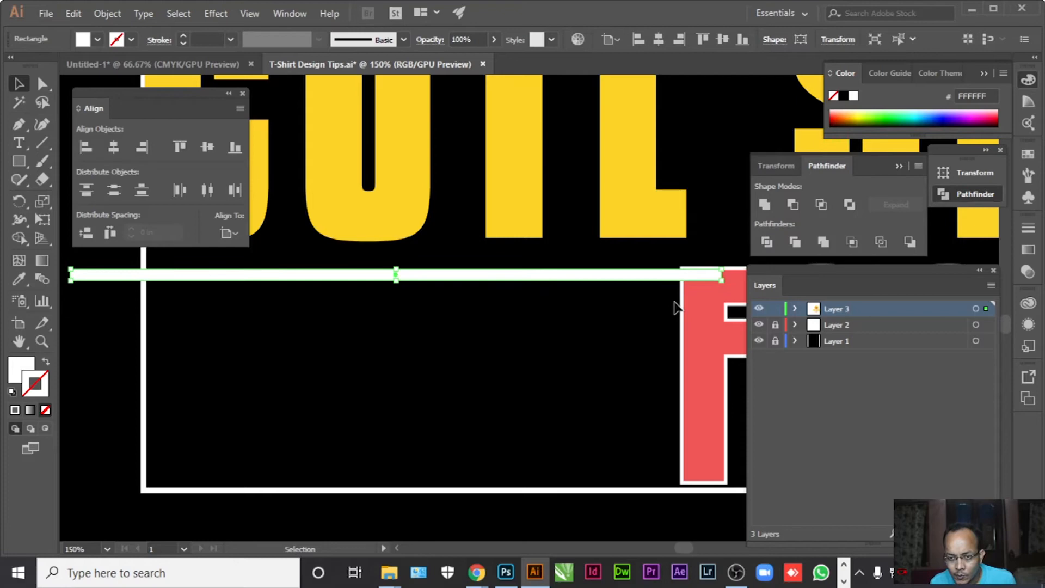
key(Up)
key(Up)
key(Up)
key(Down)
key(Down)
key(Down)
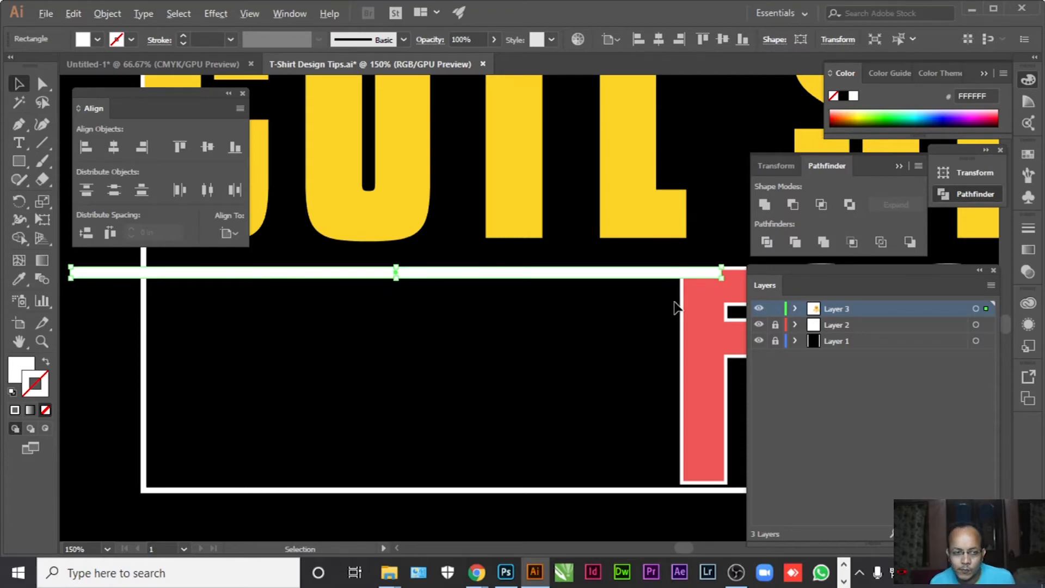
Duplicate the white bar downwards nine times at equal spacing, filling the height of FACE with ten parallel stripes.
key(alt+shift+Down)
key(shift+Down)
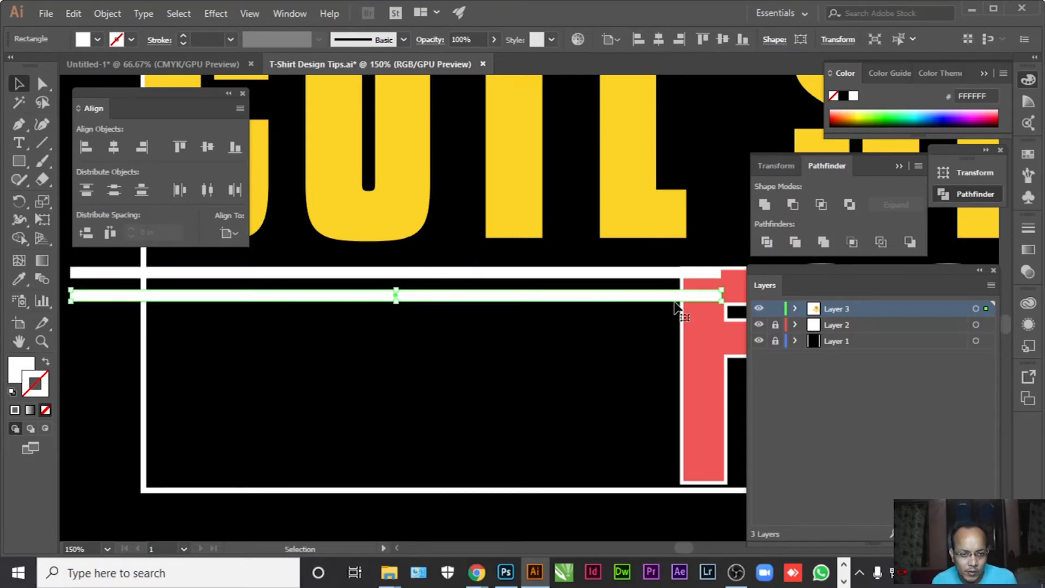
key(alt+shift+Down)
key(shift+Down)
key(alt+shift+Down)
key(shift+Down)
key(alt+shift+Down)
key(shift+Down)
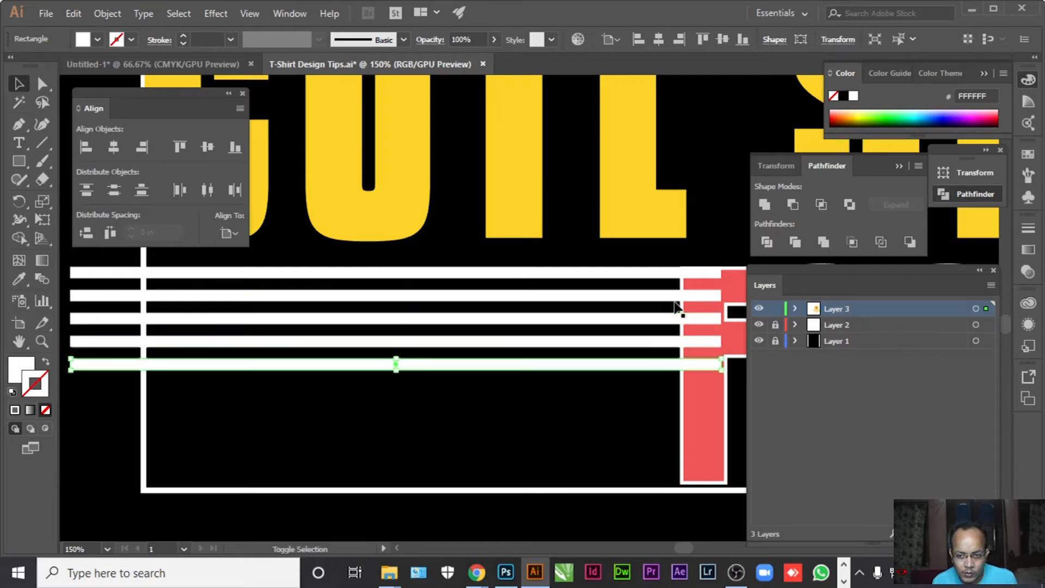
key(alt+shift+Down)
key(shift+Down)
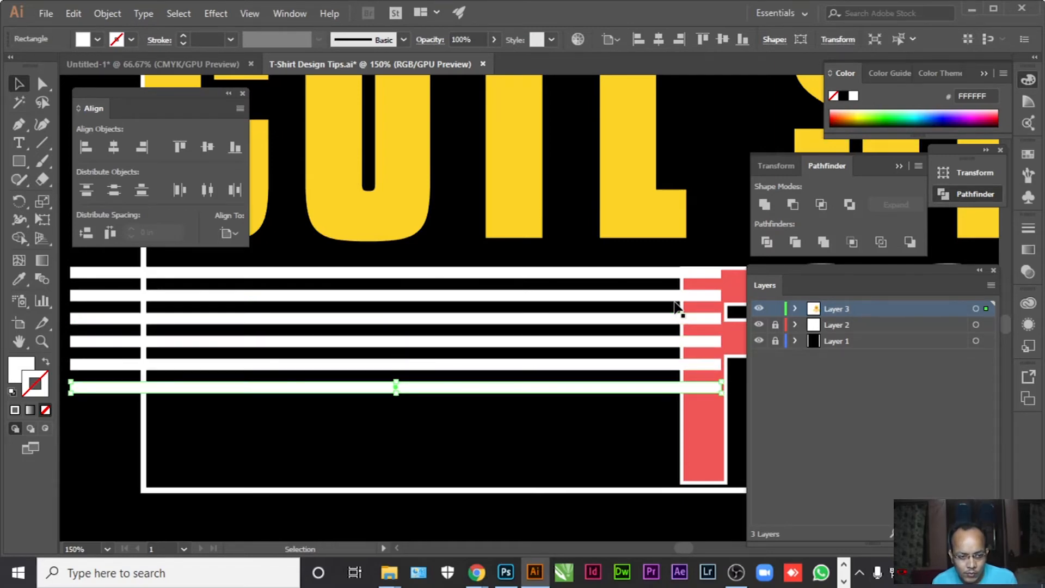
key(alt+shift+Down)
key(shift+Down)
key(alt+shift+Down)
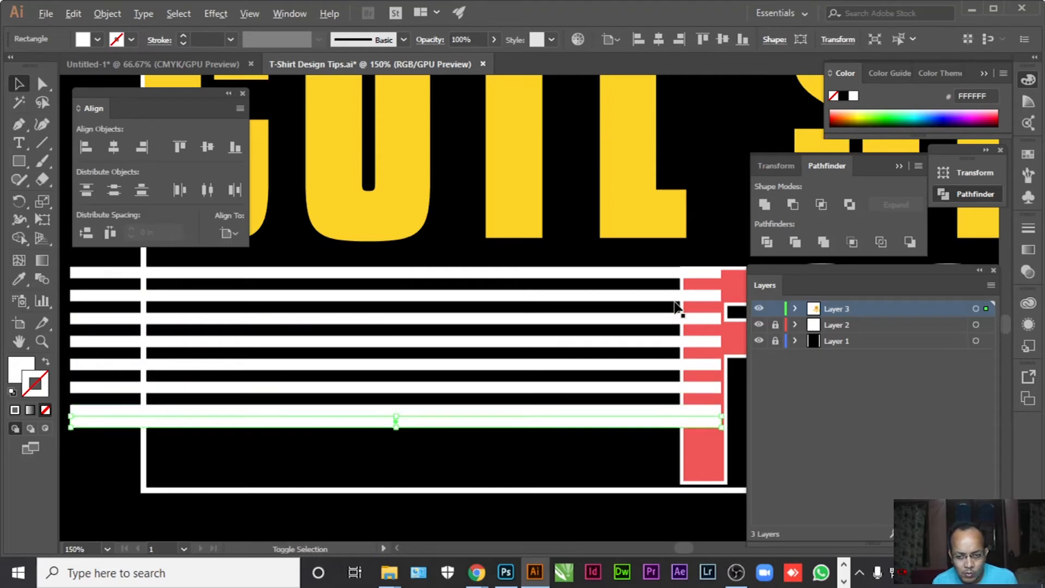
key(shift+Down)
key(alt+shift+Down)
key(shift+Down)
key(alt+shift+Down)
key(shift+Down)
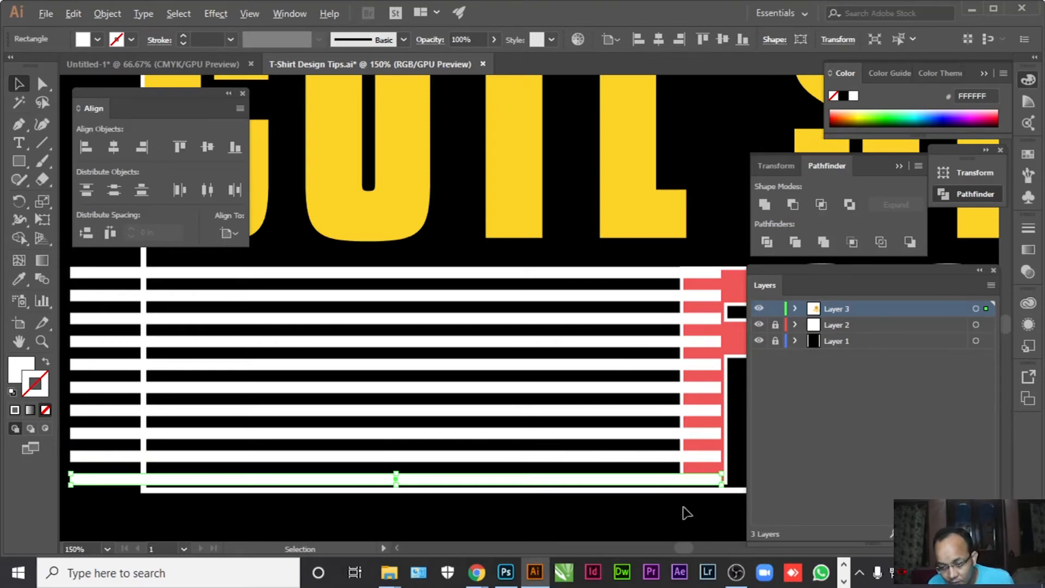
Try nudging the lowest white stripe vertically to line it up with the base of FACE.
scroll(687, 513, up, 3)
click(658, 518)
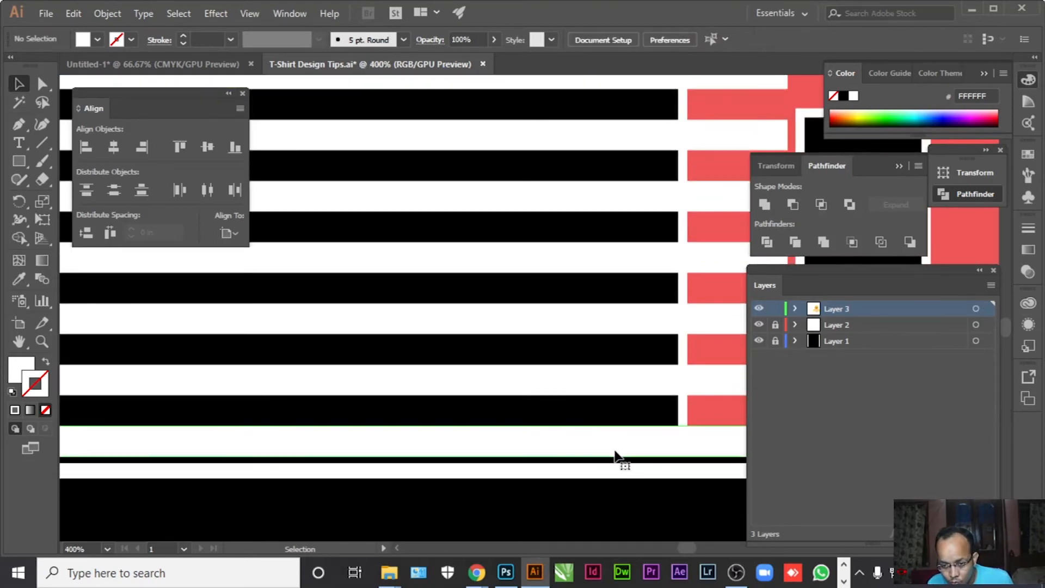
click(615, 456)
key(shift+Up)
key(Down)
key(Down)
key(Down)
key(Down)
key(Down)
key(Down)
key(Down)
key(Down)
key(Down)
key(Down)
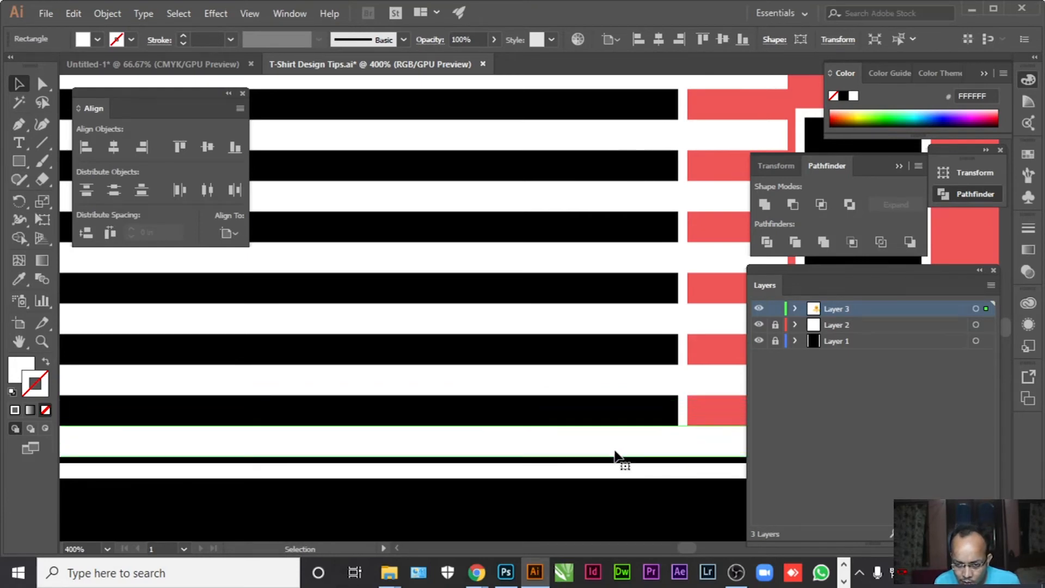
key(ctrl+0)
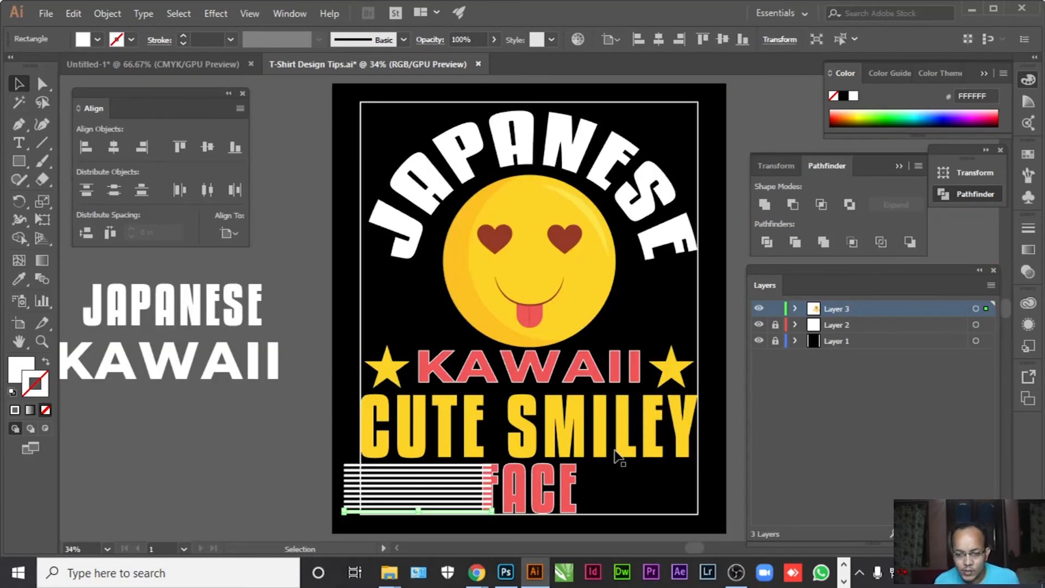
Select all ten white stripes, try distributing their vertical spacing relative to the artboard, and undo it.
scroll(385, 525, up, 3)
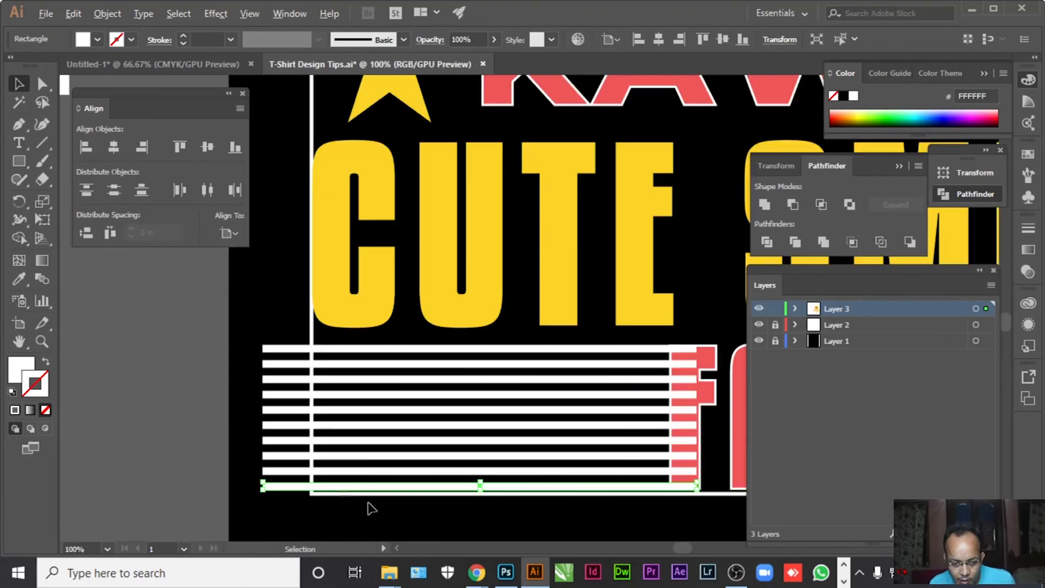
shift+click(283, 470)
shift+click(284, 455)
shift+click(285, 439)
shift+click(285, 425)
shift+click(286, 411)
shift+click(287, 396)
shift+click(289, 380)
shift+click(294, 364)
shift+click(296, 349)
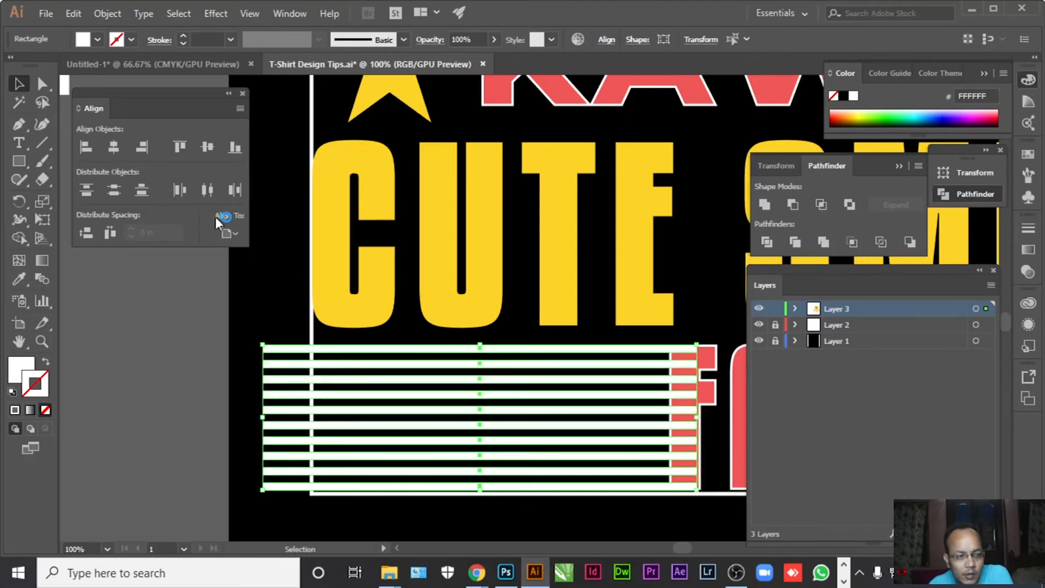
click(93, 234)
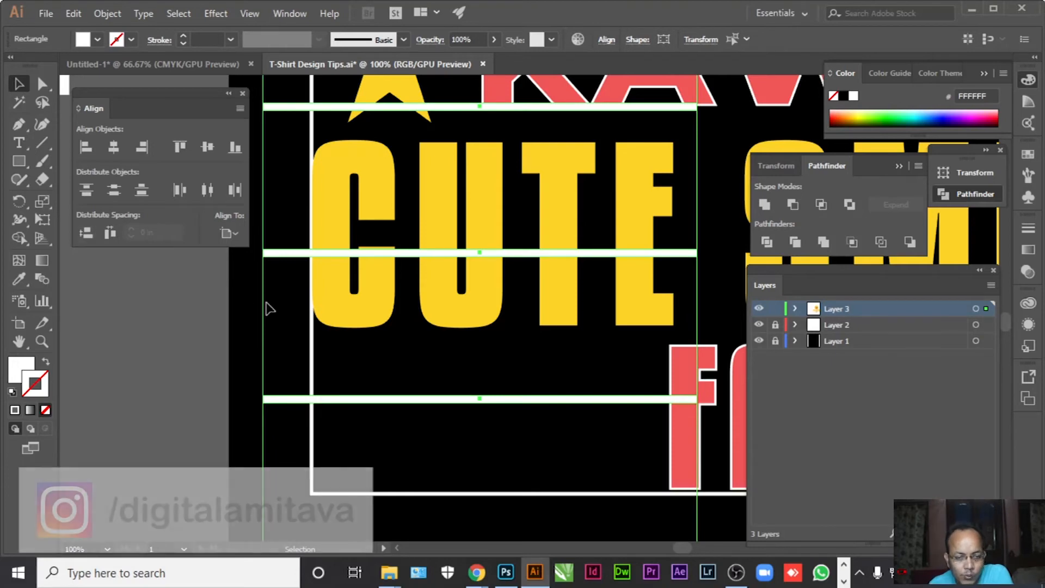
key(ctrl+z)
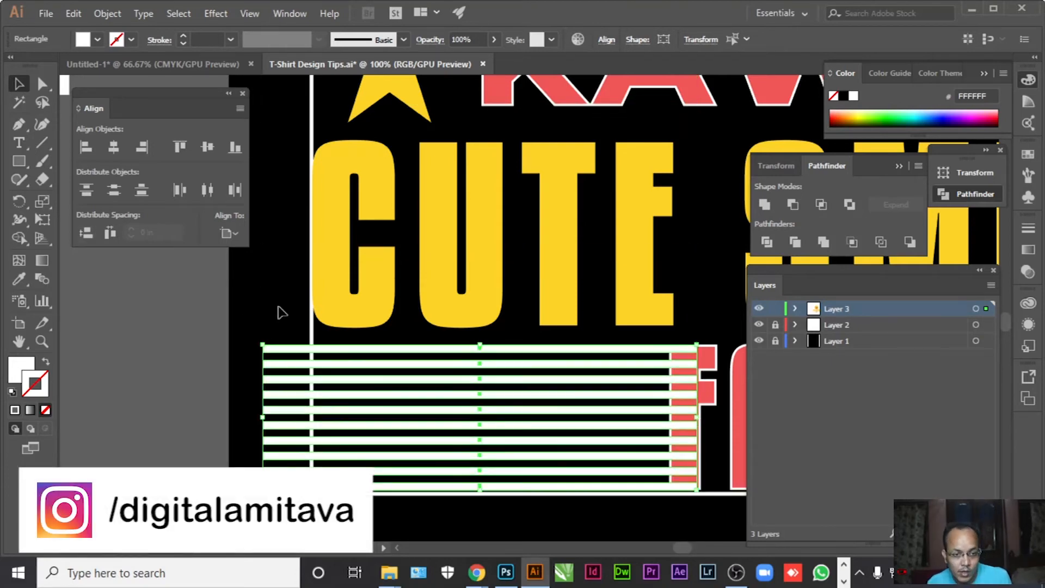
Make alignment relative to the selection instead of the artboard, and deselect the stripes.
click(240, 235)
click(267, 251)
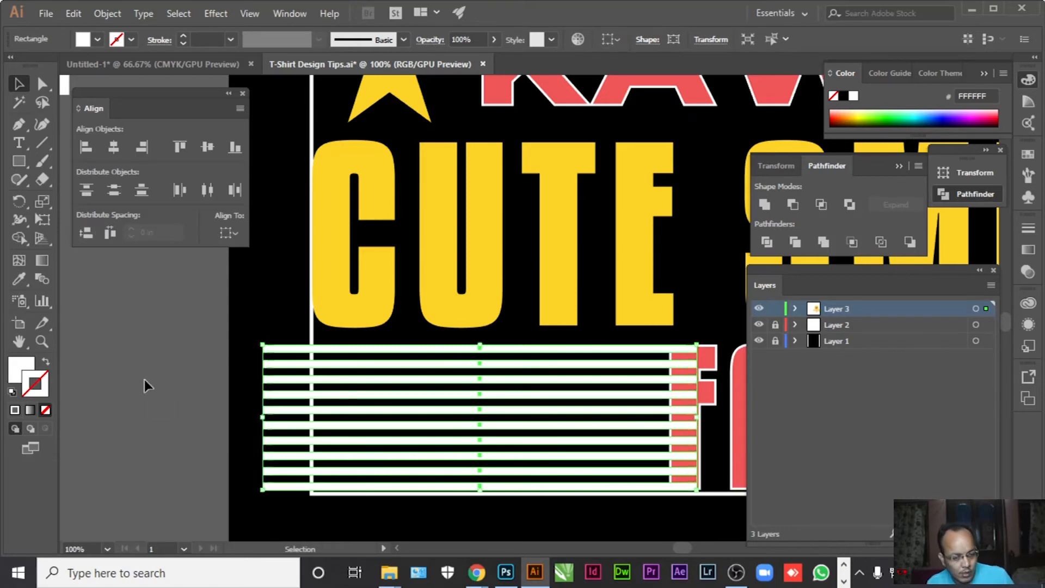
click(106, 354)
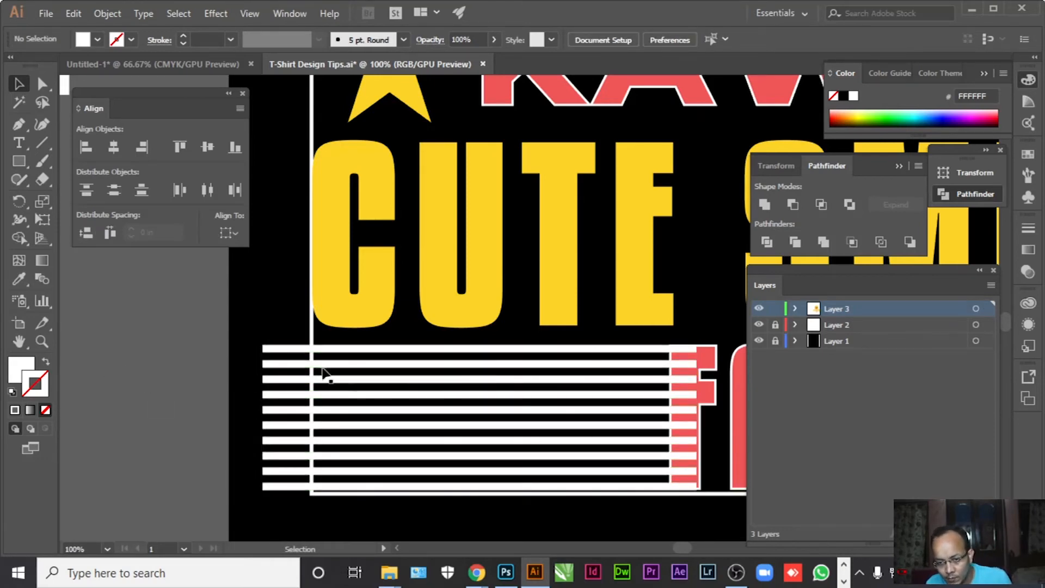
Draw a vertical line across all ten stripes just before the F of FACE, with a white 1 pt stroke.
click(41, 142)
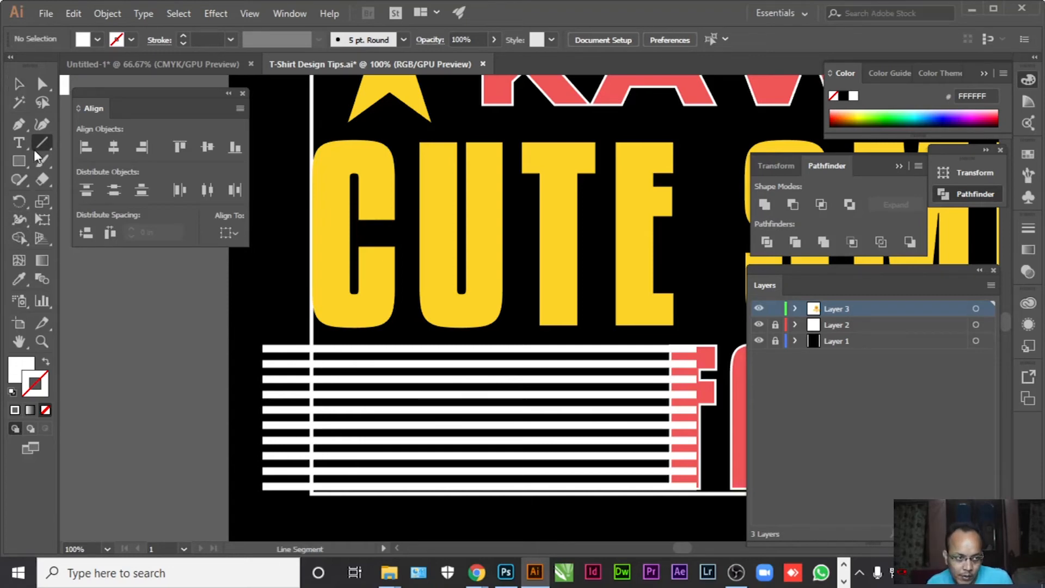
scroll(335, 335, down, 1)
scroll(342, 436, down, 2)
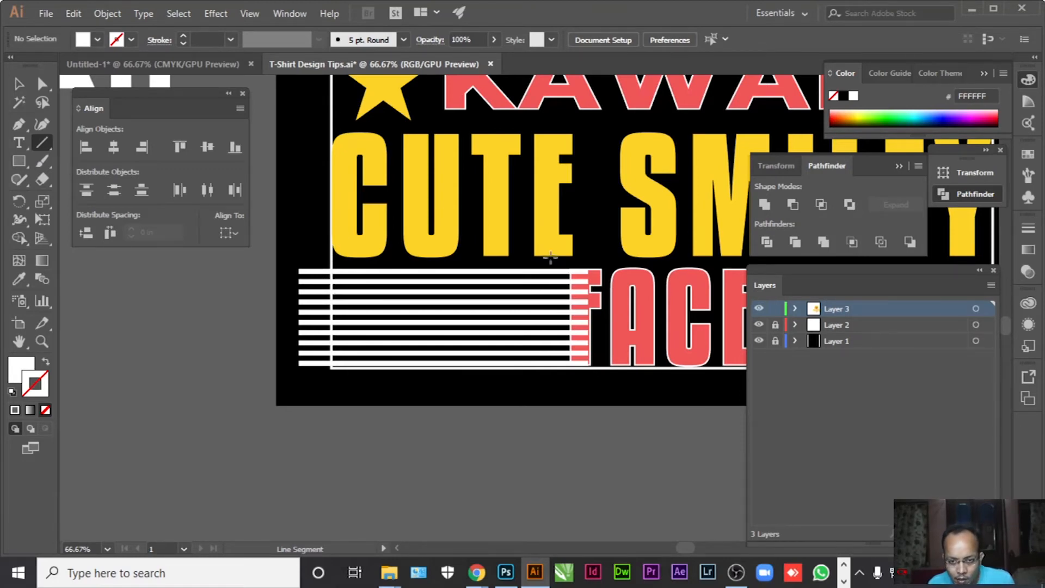
drag(549, 246, 550, 423)
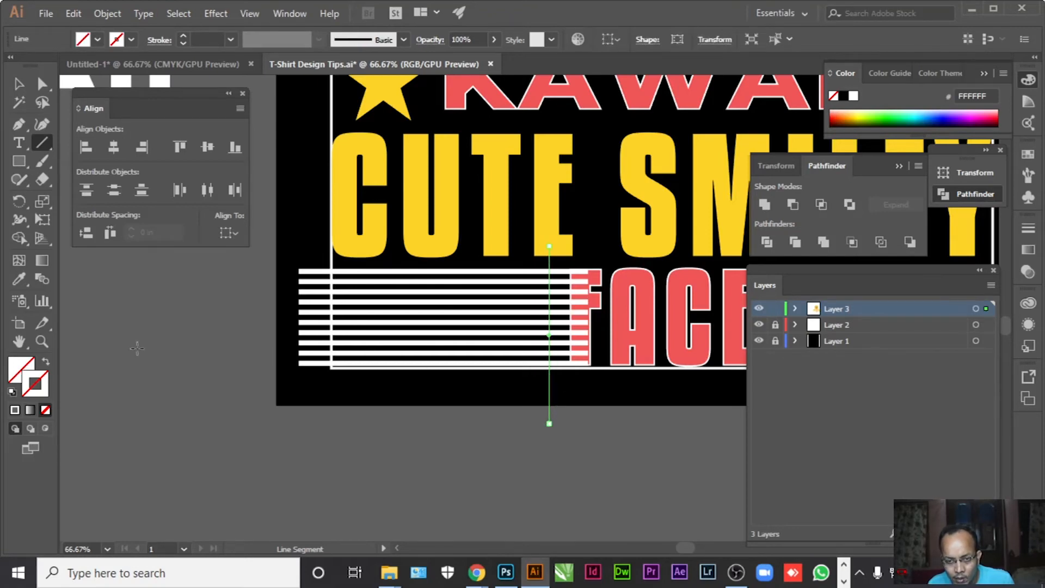
click(15, 411)
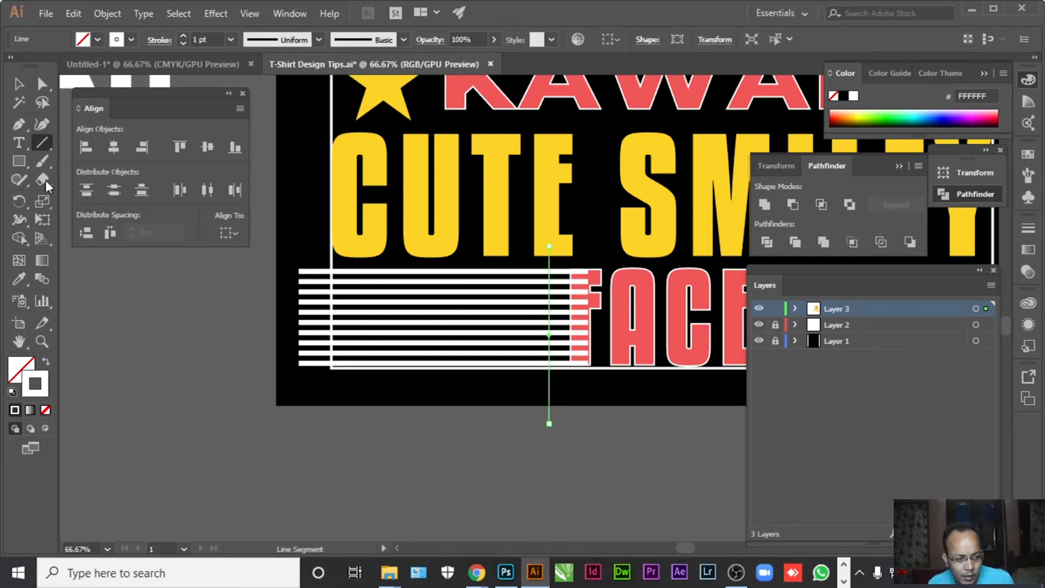
click(18, 83)
click(107, 331)
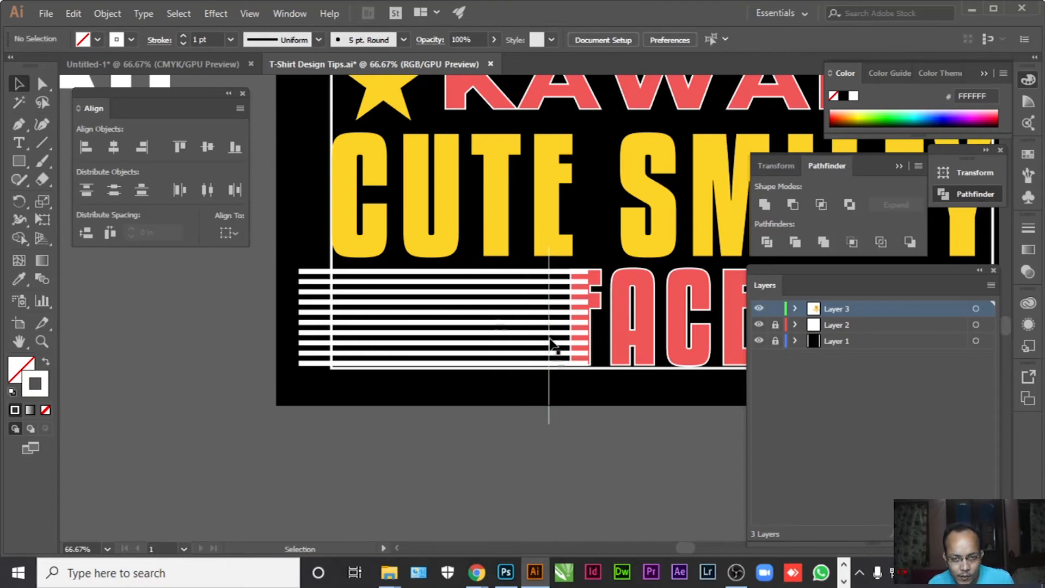
Nudge the vertical line rightwards until only a small gap separates it from the F of FACE.
click(549, 275)
scroll(550, 281, up, 2)
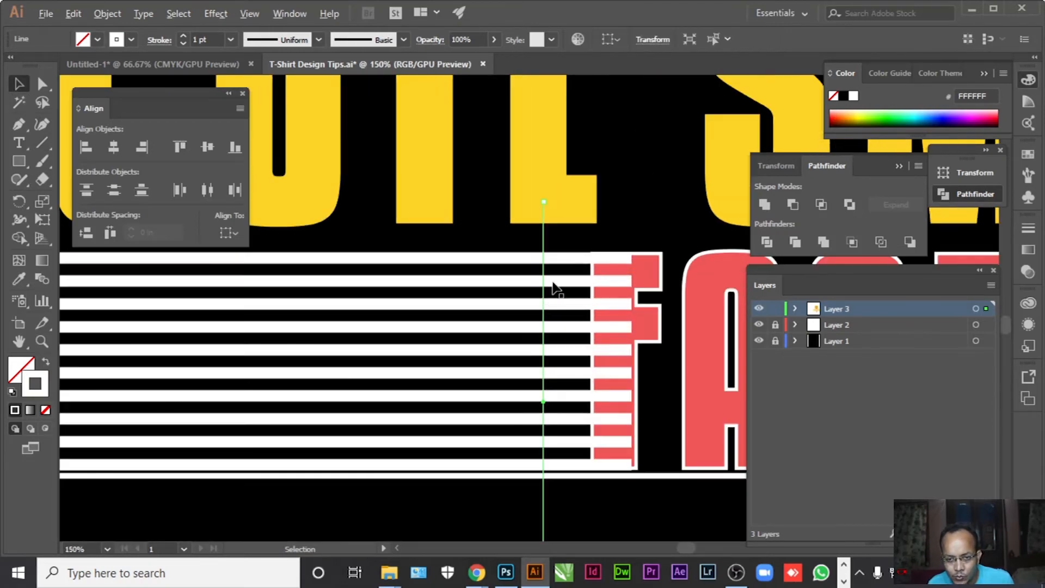
key(shift+Right)
key(shift+Right)
key(shift+Right)
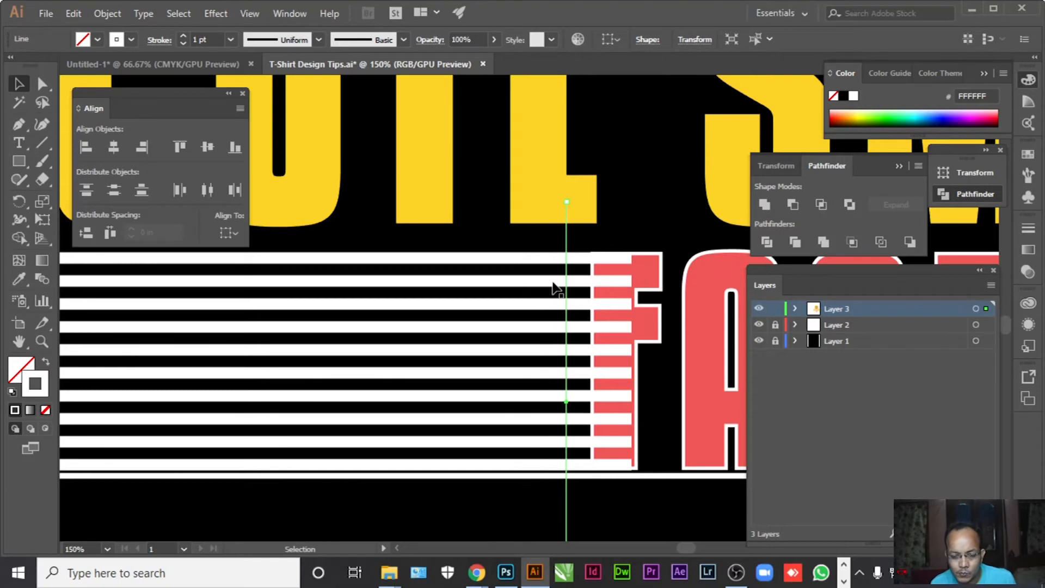
Divide the ten stripes along the vertical line beside the F with Pathfinder Divide.
shift+click(554, 260)
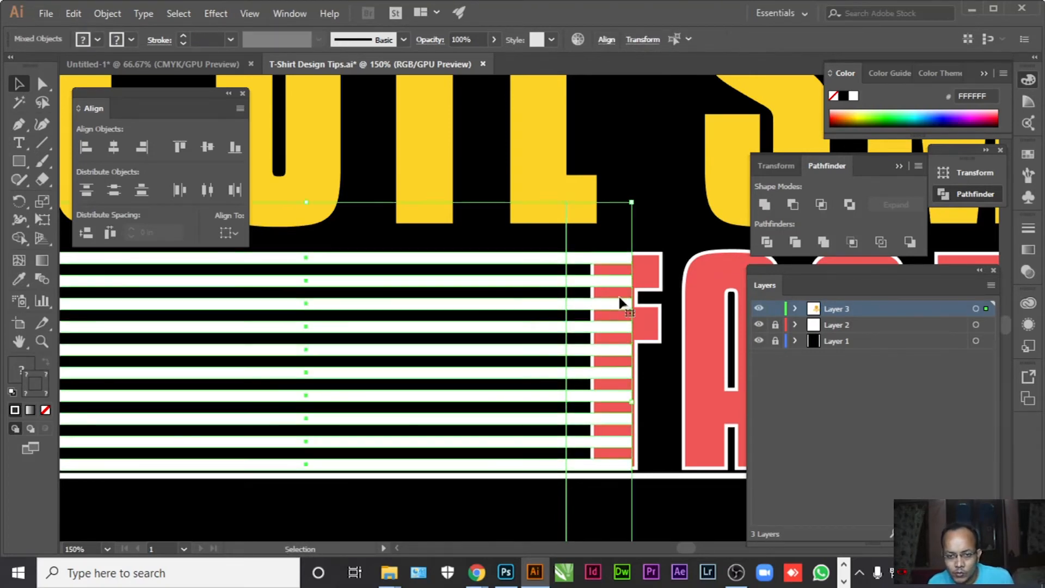
click(773, 243)
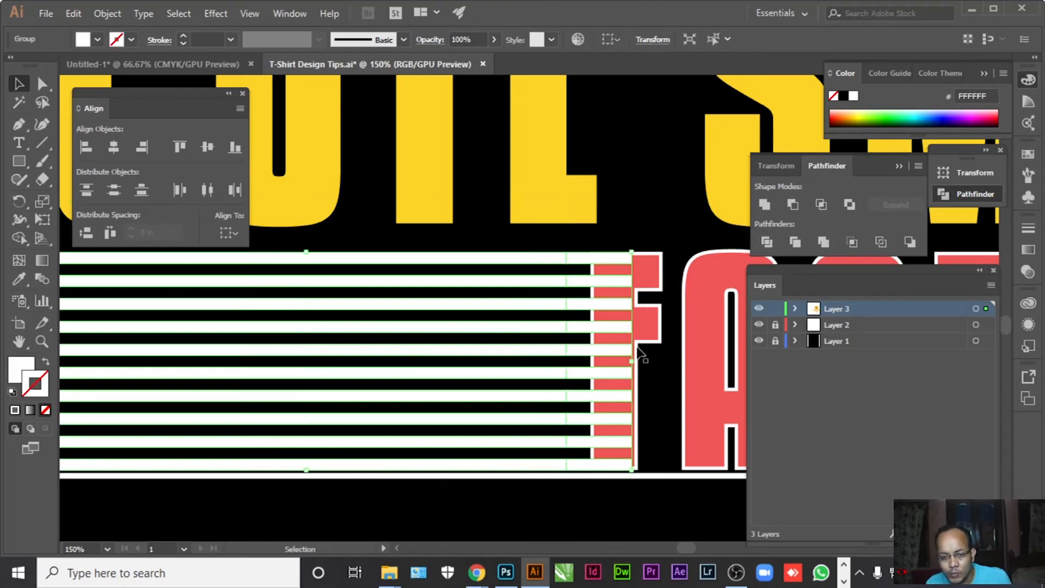
scroll(634, 350, down, 1)
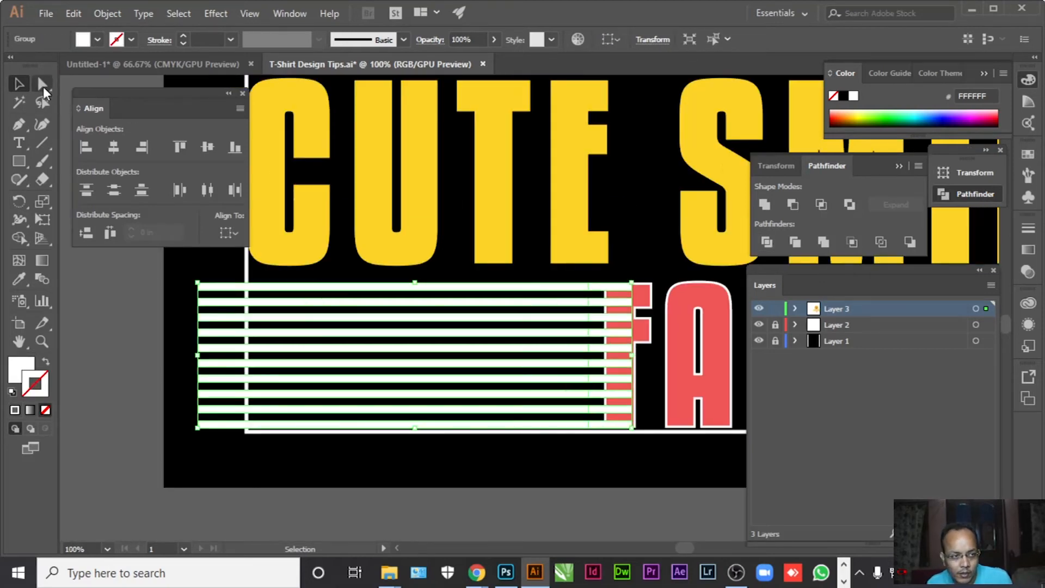
click(96, 314)
Delete the ten cut-off stripe ends that overlap the F of FACE, using Direct Selection.
click(47, 90)
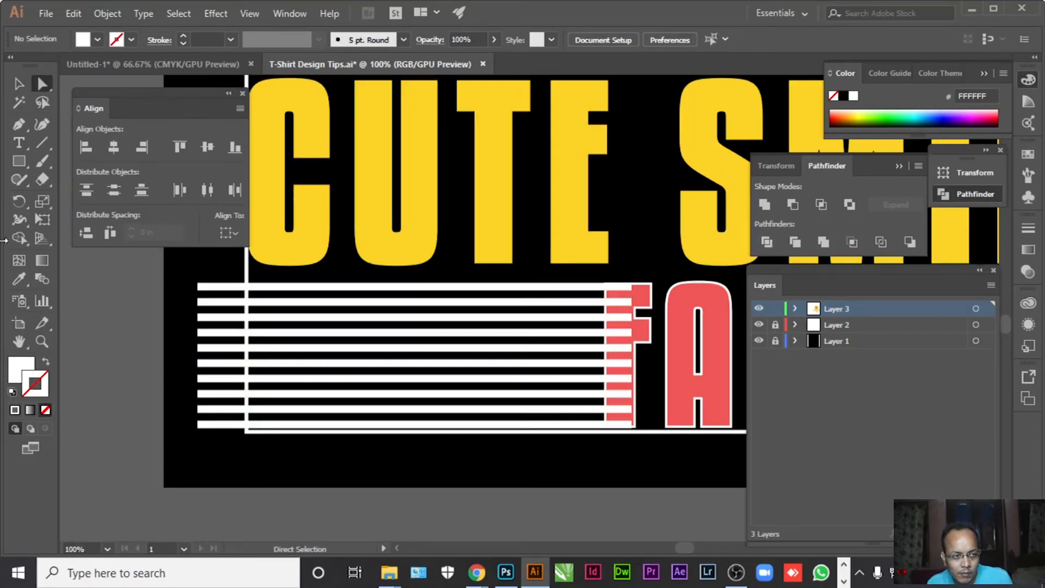
click(617, 288)
key(Delete)
click(613, 303)
key(Delete)
click(612, 317)
key(Delete)
click(612, 332)
click(607, 349)
key(Delete)
click(609, 340)
click(609, 335)
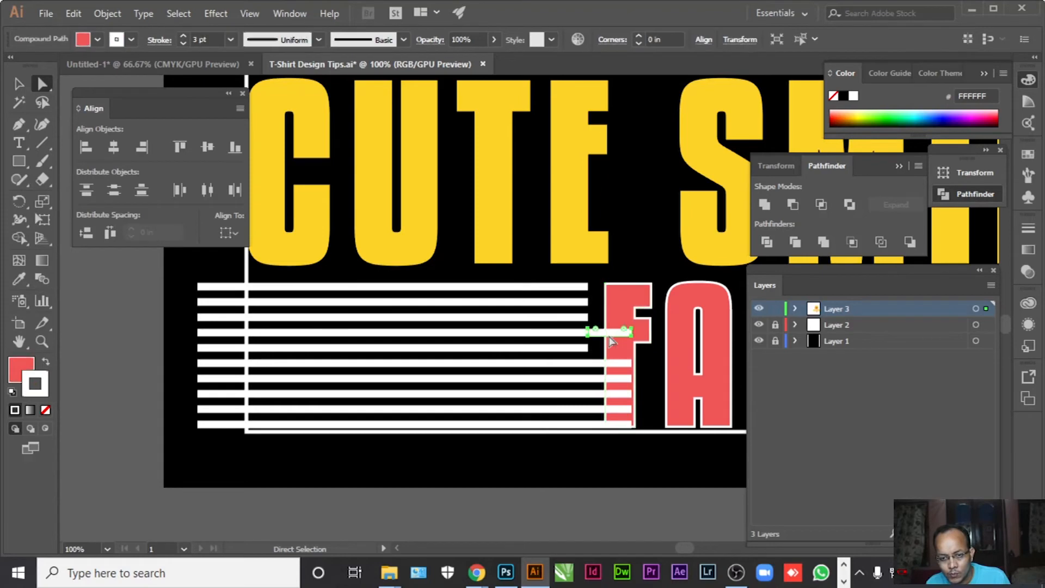
key(Delete)
click(602, 363)
key(Delete)
click(598, 378)
key(Delete)
click(599, 393)
key(Delete)
click(597, 409)
key(Delete)
click(596, 425)
key(Delete)
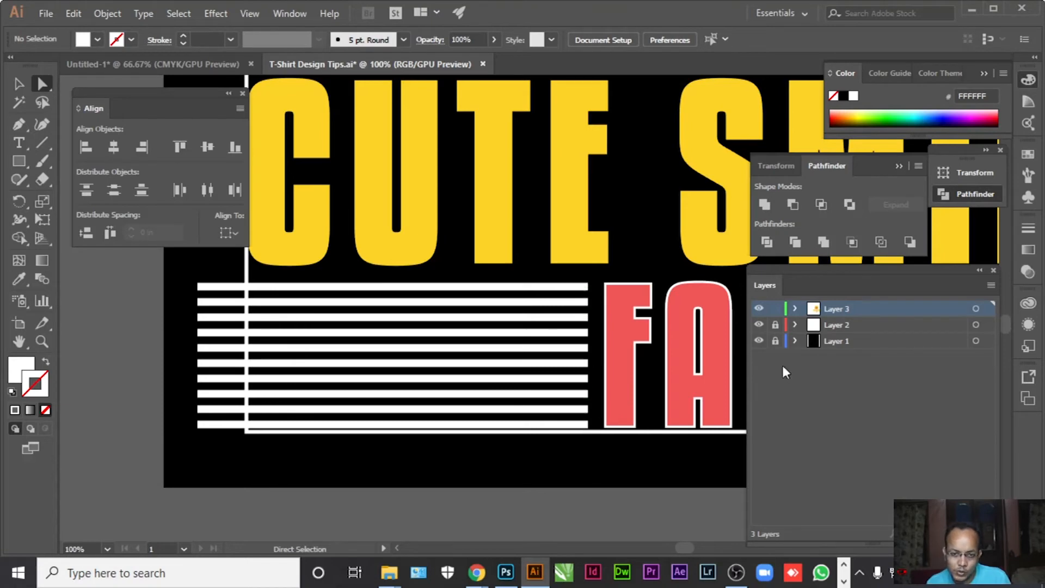
Draw a second vertical line across the stripes just inside the frame's left edge.
click(18, 83)
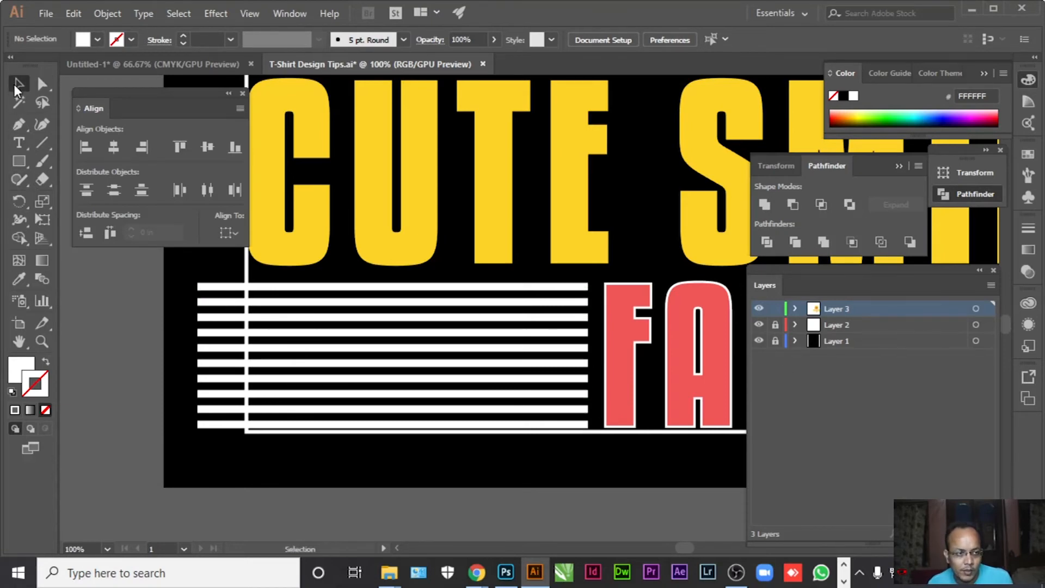
drag(223, 282, 377, 261)
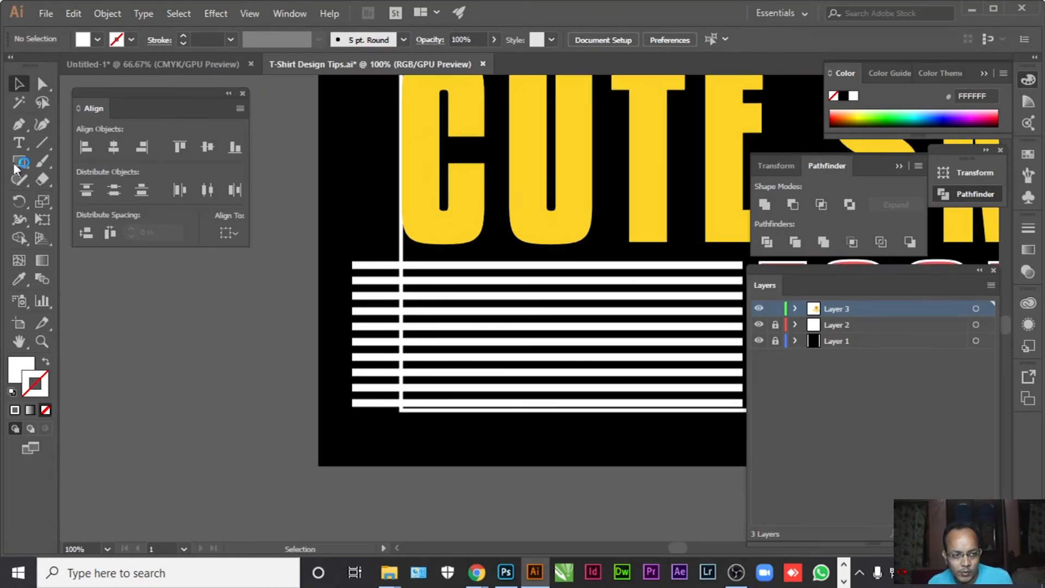
key(backslash)
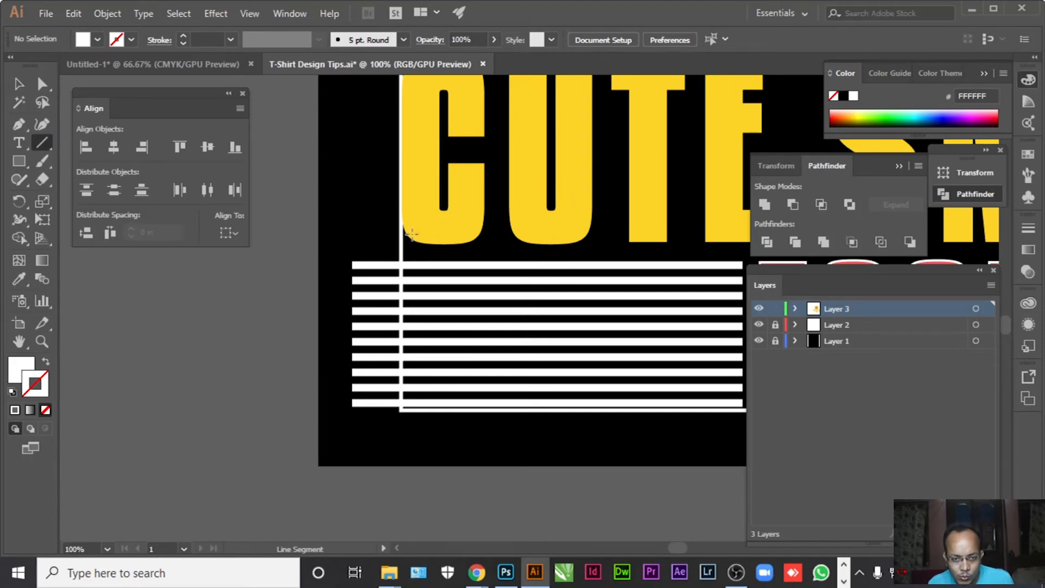
mouse_move(409, 224)
mouse_down()
mouse_move(410, 471)
mouse_move(410, 436)
mouse_up()
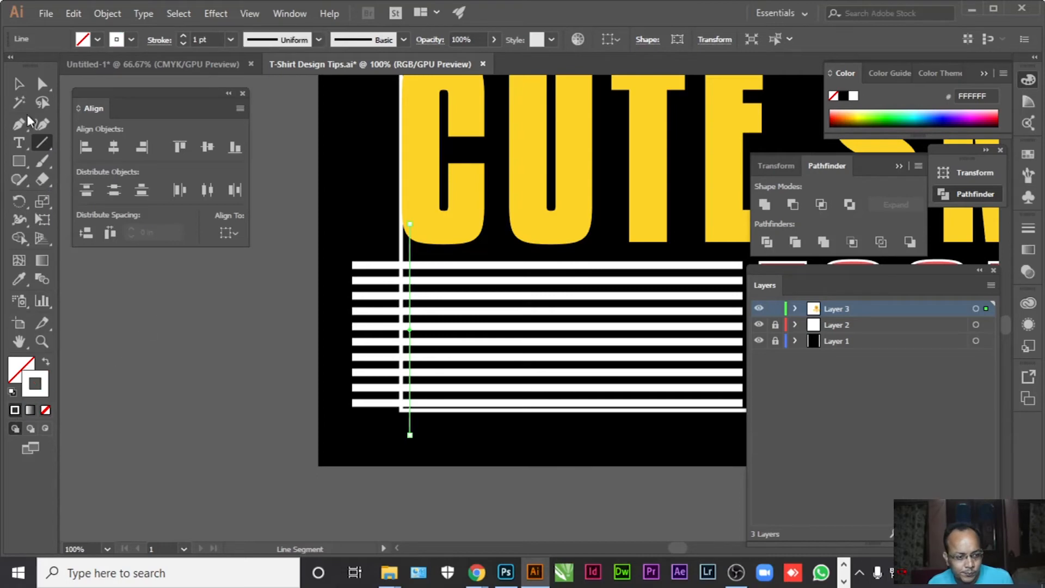
Divide the stripes along the line inside the frame's left edge with Pathfinder Divide.
click(20, 82)
click(148, 310)
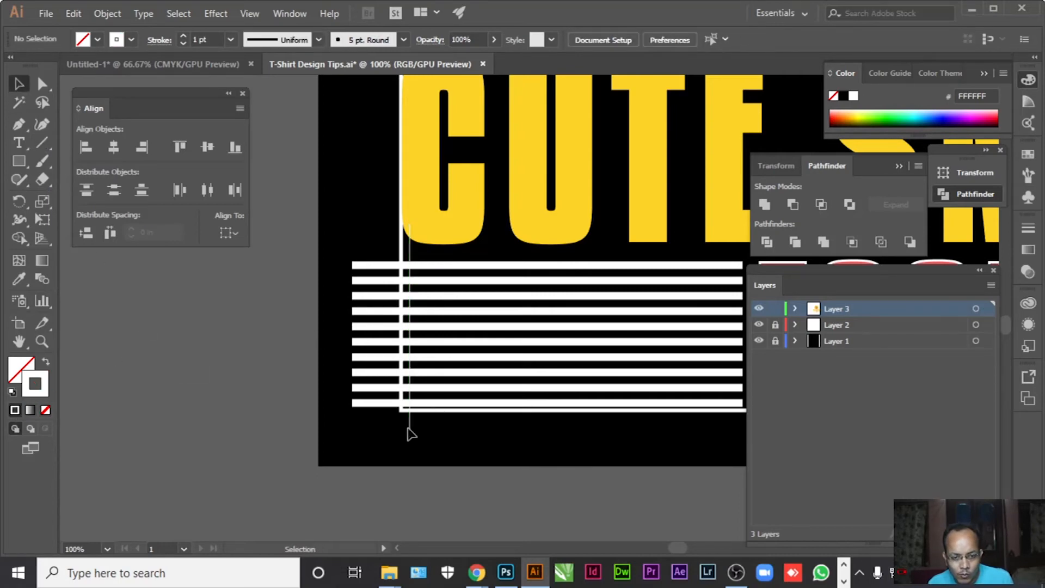
drag(411, 434, 374, 409)
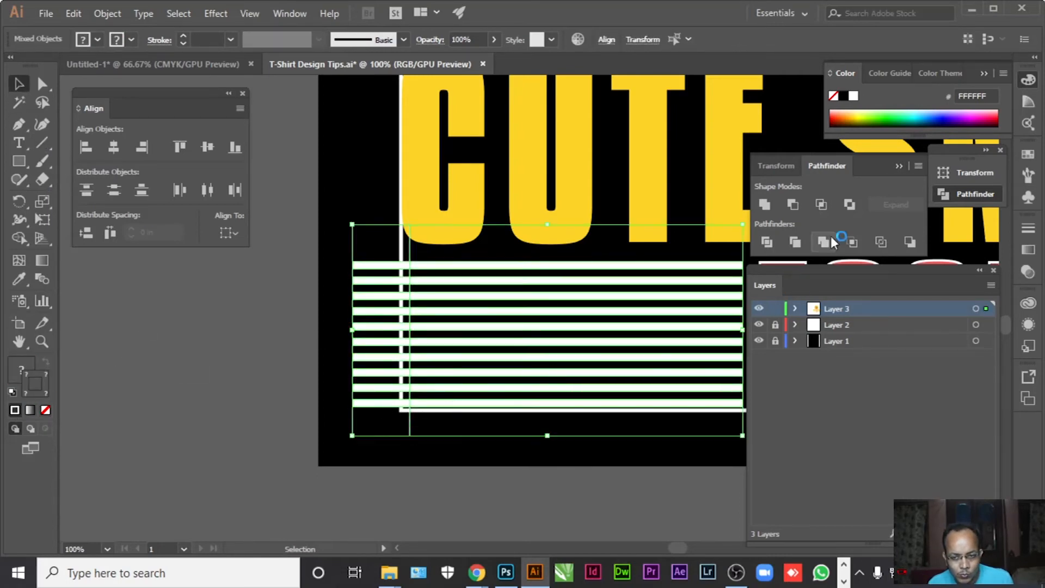
click(766, 241)
Delete the stripe pieces that stick out past the frame's left side, using Direct Selection.
click(42, 83)
click(135, 329)
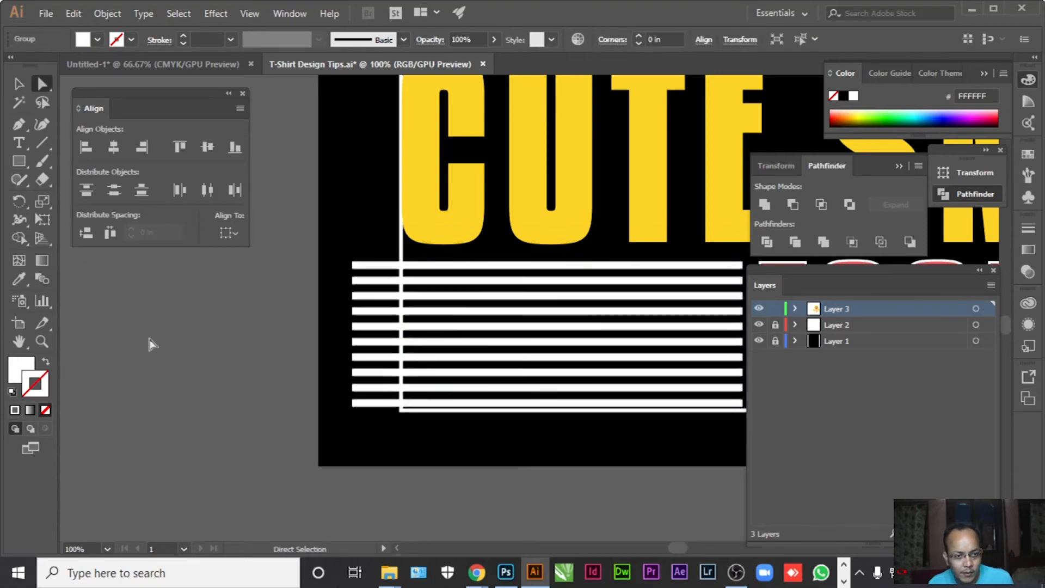
drag(289, 248, 376, 334)
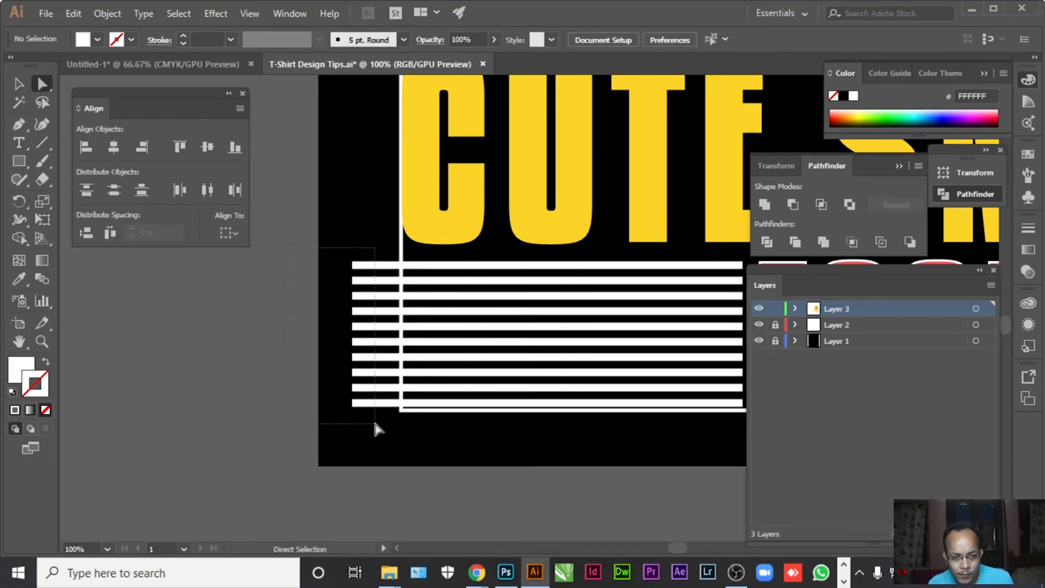
drag(375, 424, 380, 413)
key(Delete)
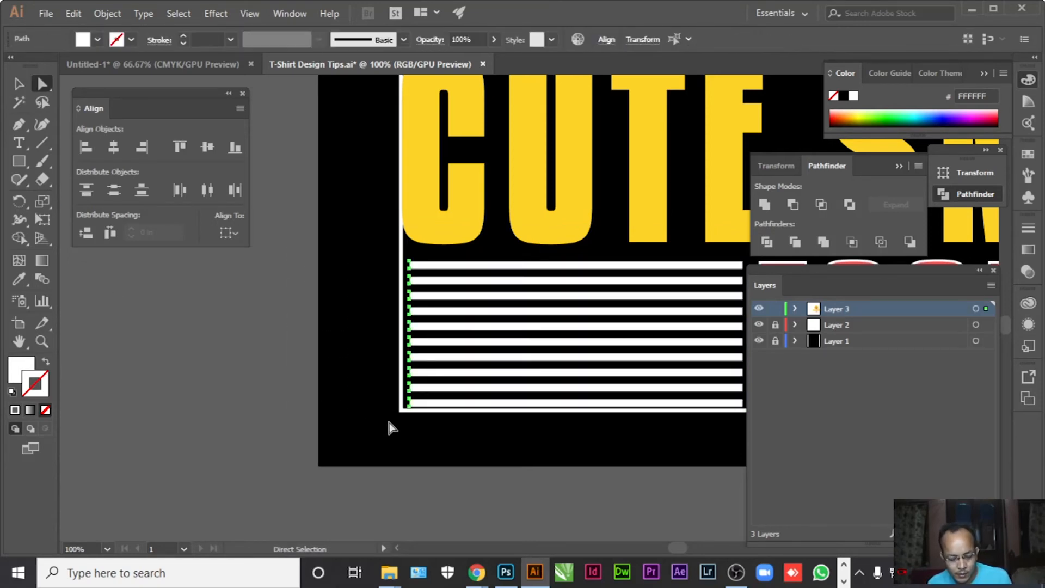
click(389, 428)
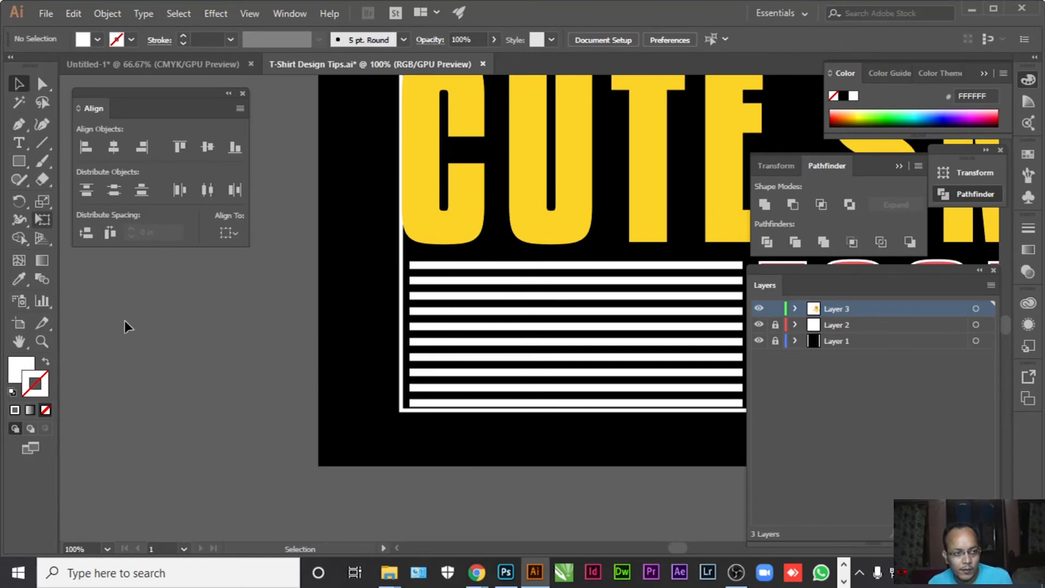
Duplicate the white stripe group and position the copy between the E of FACE and the frame's right edge.
key(ctrl+minus)
drag(592, 414, 399, 426)
key(ctrl+minus)
key(ctrl+minus)
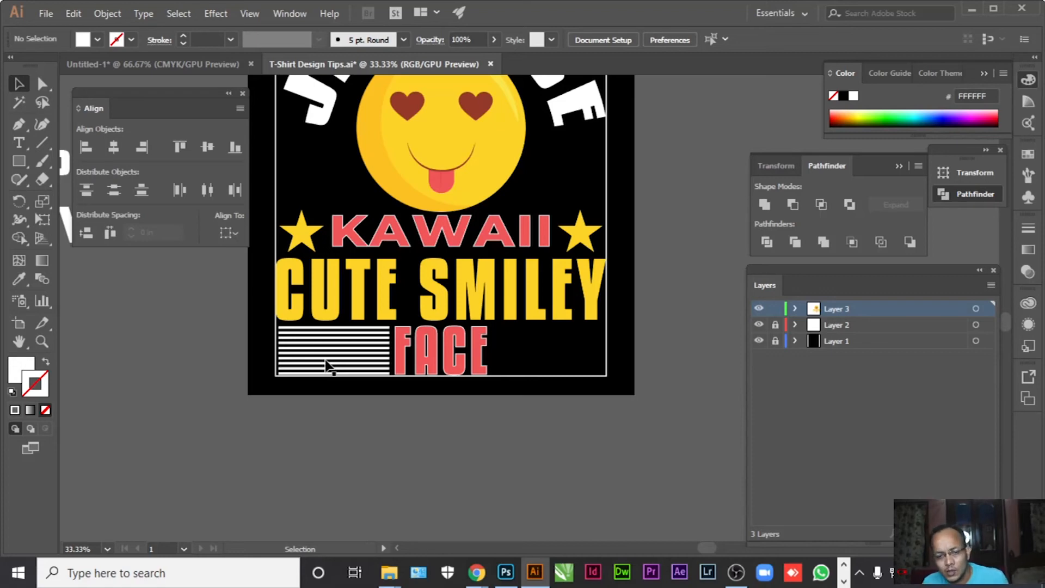
click(343, 338)
key(shift+Right)
key(shift+Right)
key(shift+Right)
key(shift+Right)
key(shift+Right)
key(shift+Right)
key(shift+Right)
key(shift+Right)
key(shift+Right)
key(shift+Right)
key(shift+Right)
key(shift+Right)
key(shift+Right)
key(shift+Right)
key(shift+Right)
key(shift+Right)
key(shift+Right)
key(shift+Right)
key(shift+Right)
key(shift+Right)
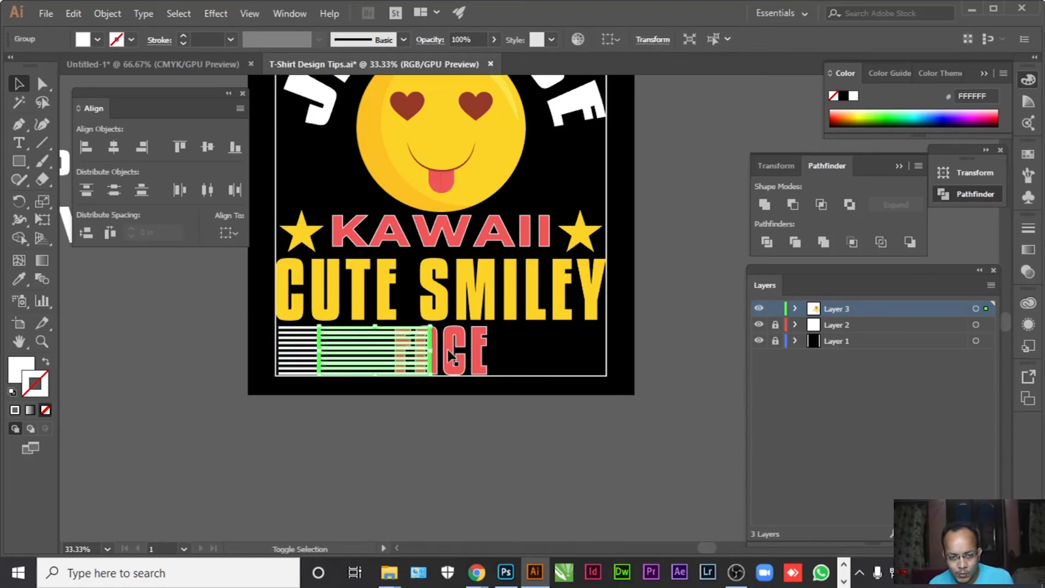
key(shift+Right)
key(shift+Right)
key(shift+Right)
key(shift+Right)
key(shift+Right)
key(shift+Right)
key(shift+Right)
key(shift+Right)
key(shift+Right)
key(shift+Right)
key(shift+Right)
key(shift+Right)
key(shift+Right)
key(shift+Right)
key(shift+Right)
key(shift+Right)
key(shift+Right)
key(shift+Right)
key(shift+Right)
key(shift+Right)
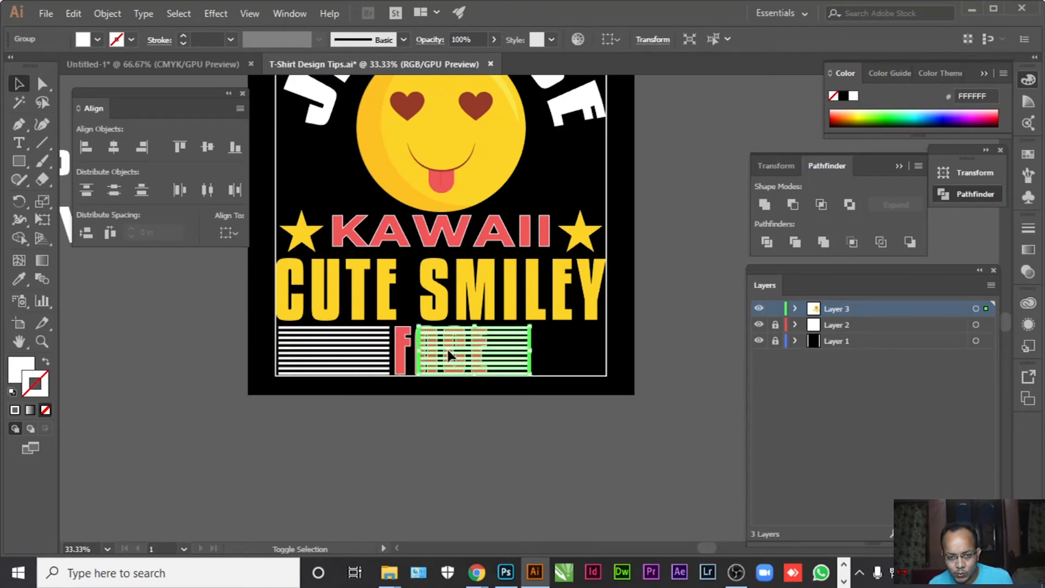
key(shift+Right)
key(shift+Right)
key(shift+Right)
key(shift+Right)
key(shift+Right)
key(shift+Right)
key(shift+Right)
key(shift+Right)
key(shift+Right)
key(shift+Right)
key(shift+Right)
key(shift+Right)
key(shift+Right)
key(shift+Right)
key(shift+Right)
key(shift+Right)
key(shift+Right)
key(shift+Right)
key(shift+Right)
key(shift+Right)
key(shift+Right)
key(shift+Right)
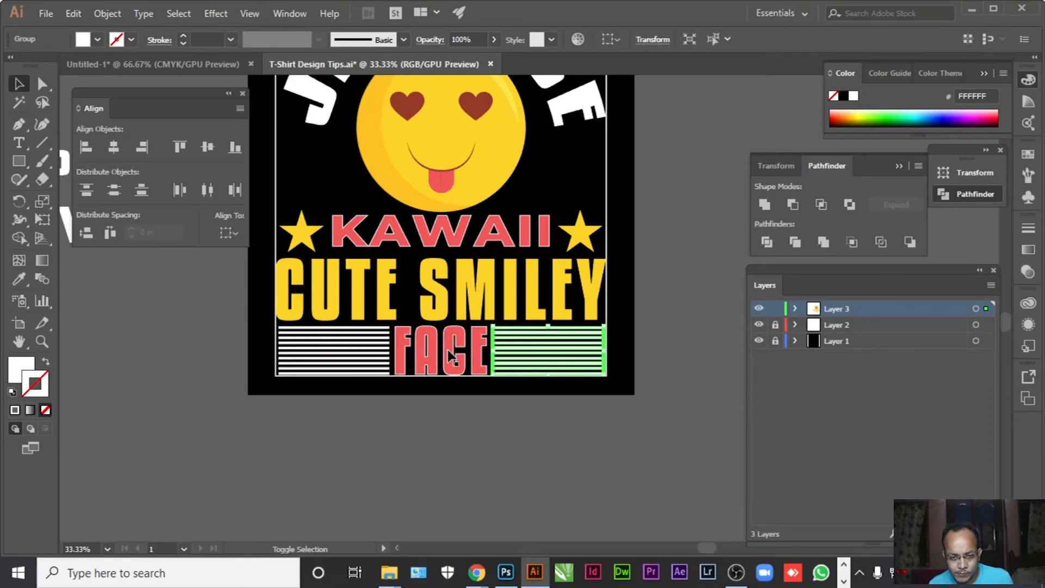
click(509, 434)
Apply the red fill and white stroke of the FACE lettering to the stripes left of FACE with the Eyedropper.
key(space)
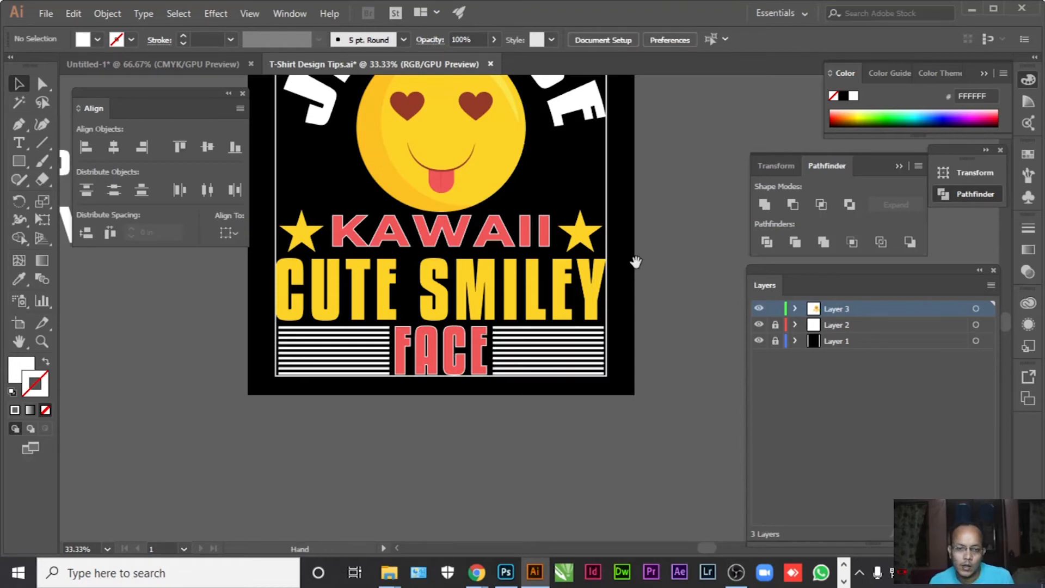
drag(636, 271, 646, 326)
key(ctrl+0)
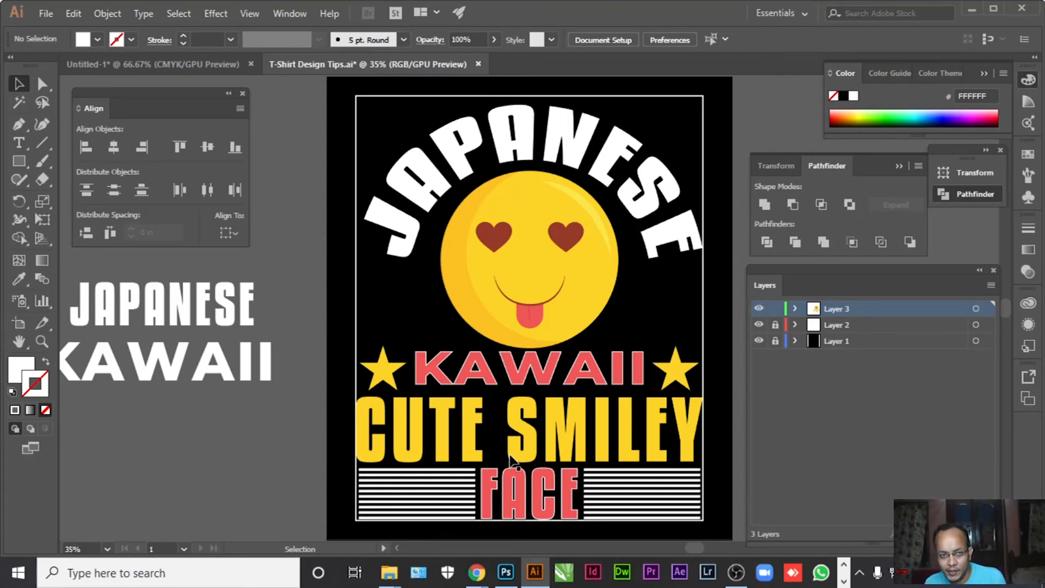
scroll(563, 518, up, 2)
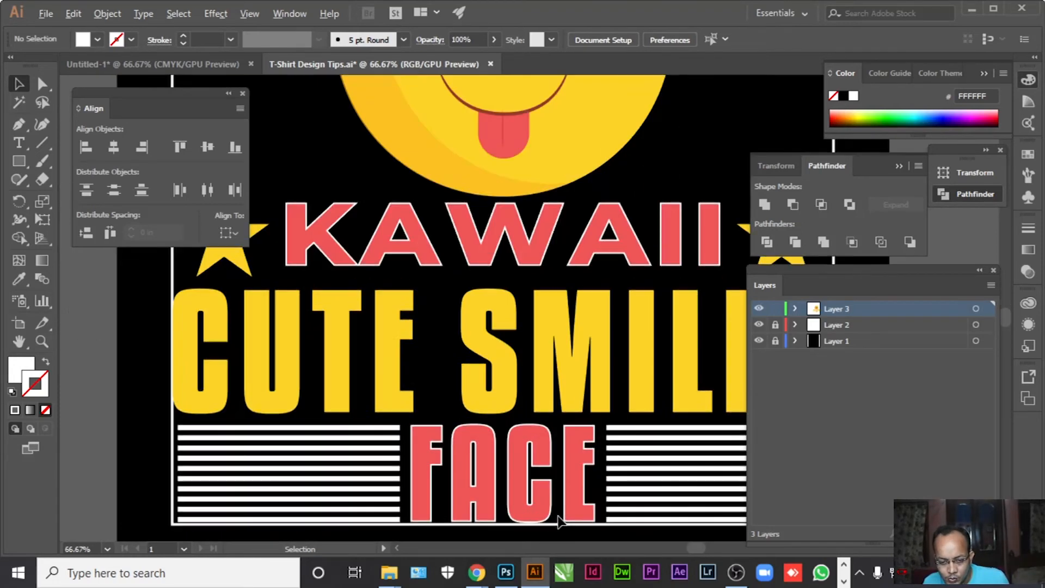
scroll(376, 523, up, 3)
click(396, 265)
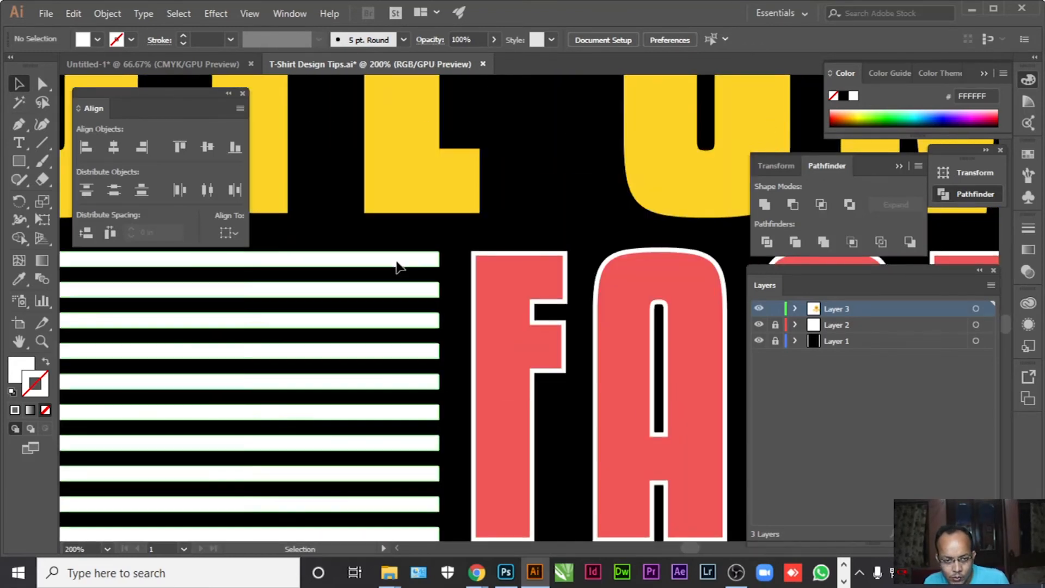
click(19, 279)
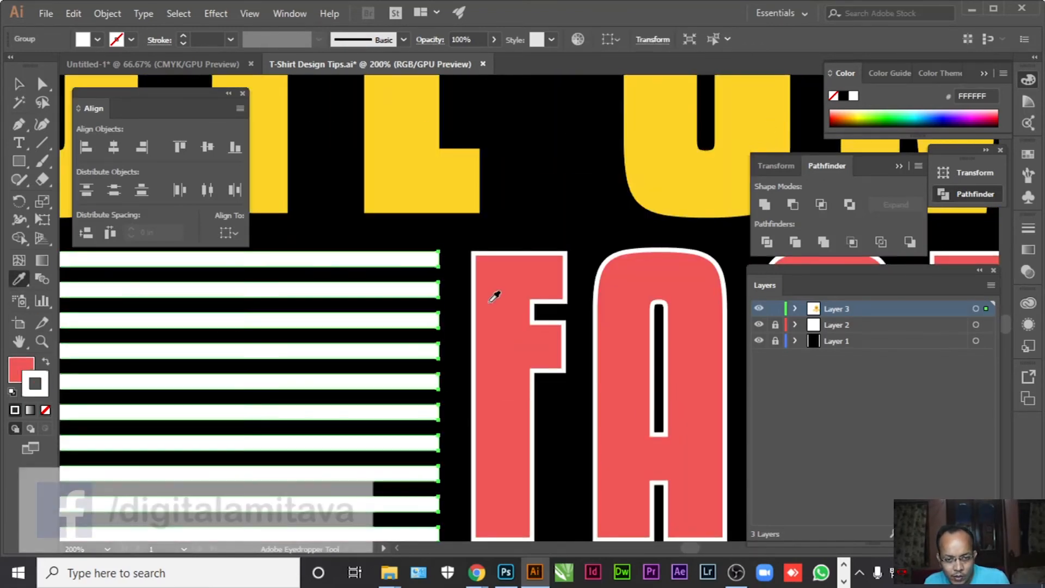
click(495, 294)
click(19, 84)
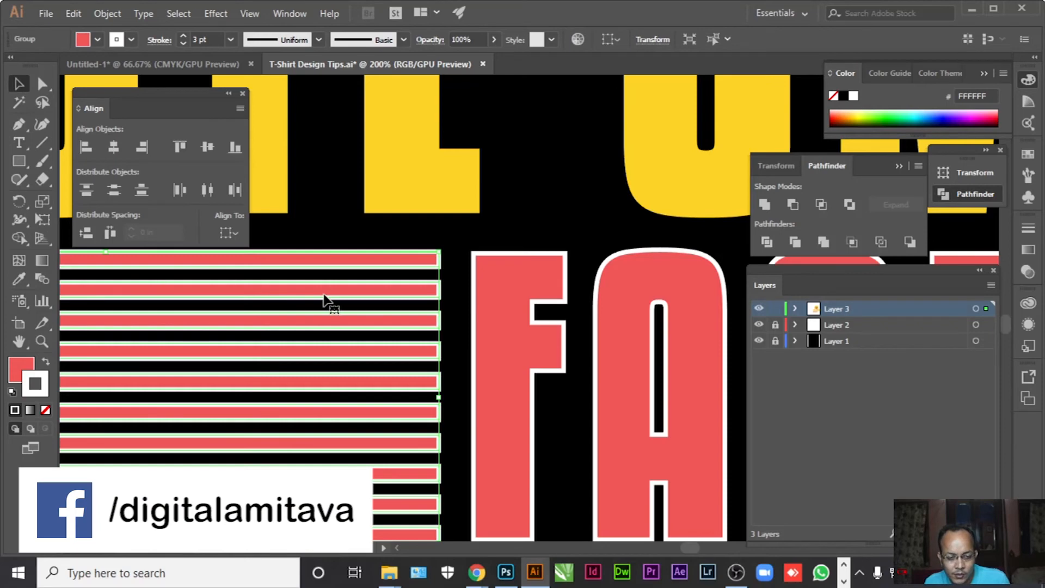
Remove the white stroke from the red stripes left of FACE.
scroll(327, 299, down, 2)
scroll(327, 298, down, 1)
click(275, 454)
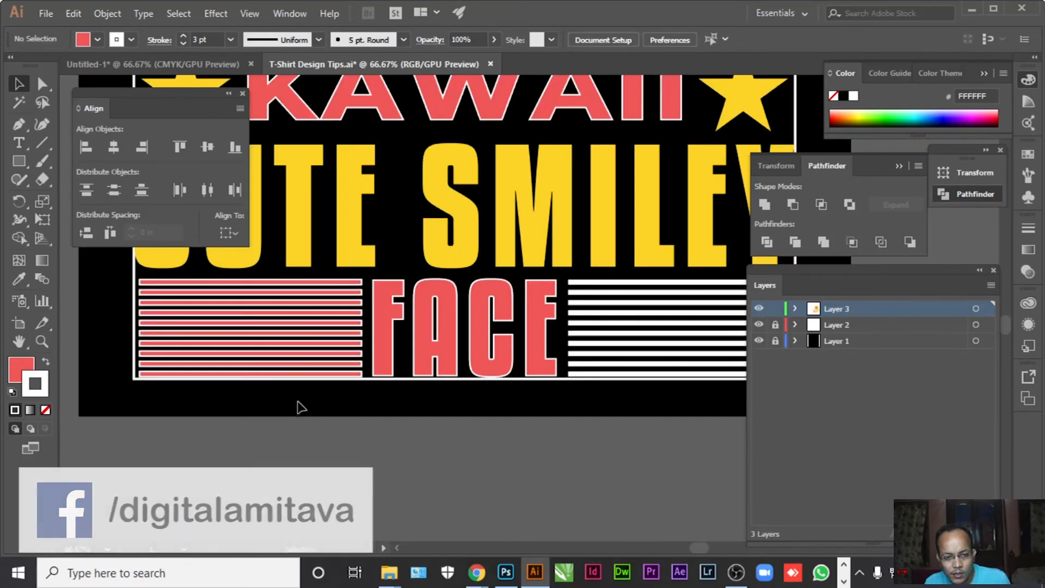
click(245, 331)
click(46, 410)
click(365, 467)
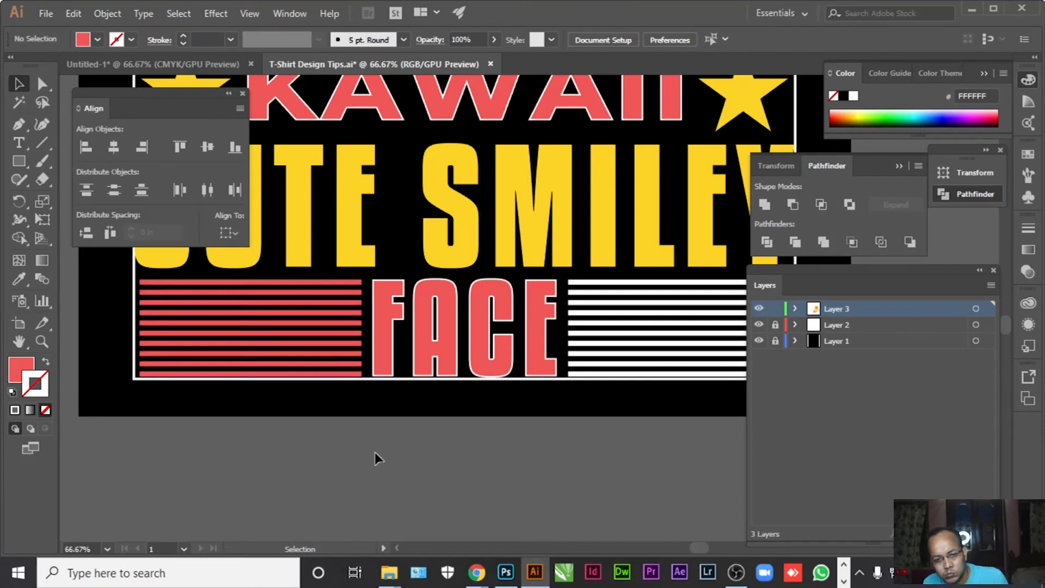
Copy the left stripes' red fill without stroke to the white stripes right of FACE with the Eyedropper.
click(638, 290)
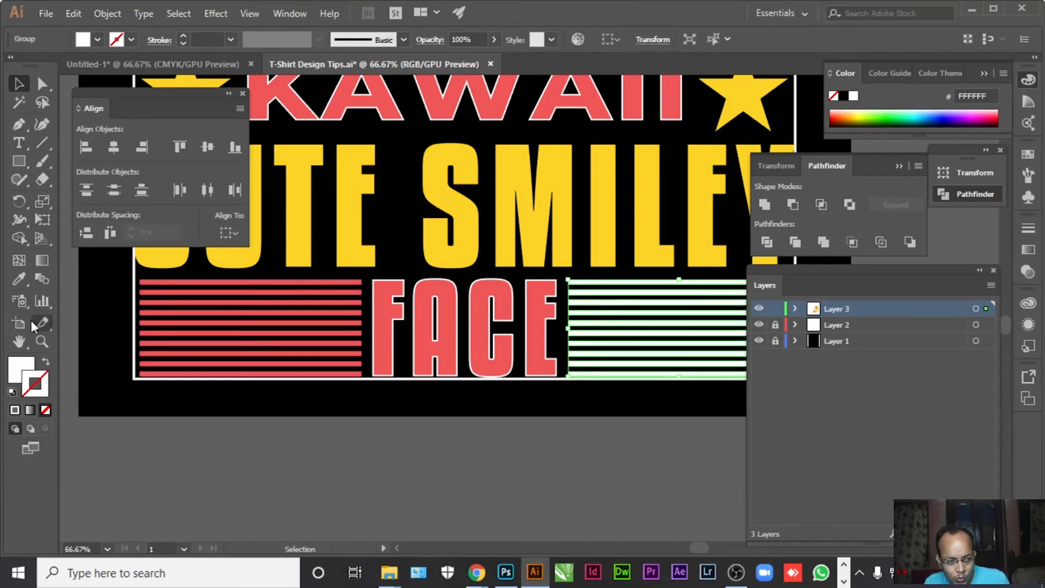
click(19, 279)
click(225, 283)
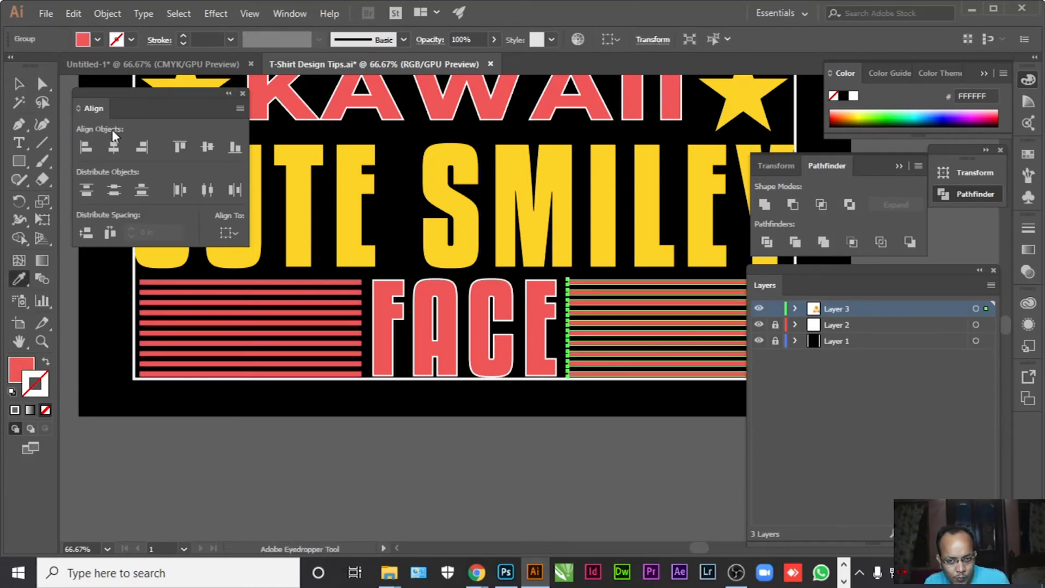
click(19, 83)
click(234, 435)
Fit the artboard in the window and save the T-shirt design.
key(ctrl+minus)
key(ctrl+minus)
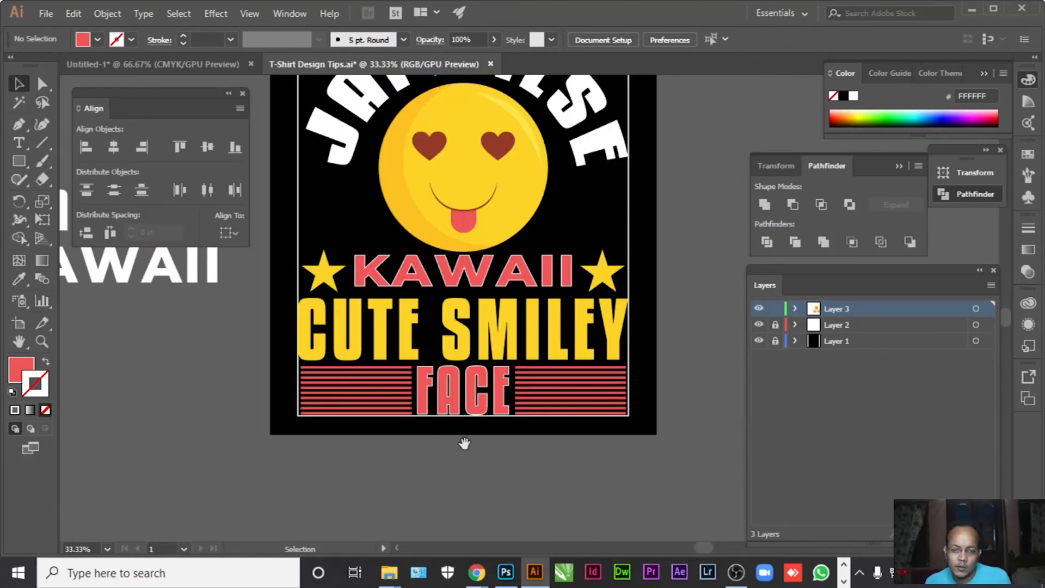
scroll(465, 459, up, 2)
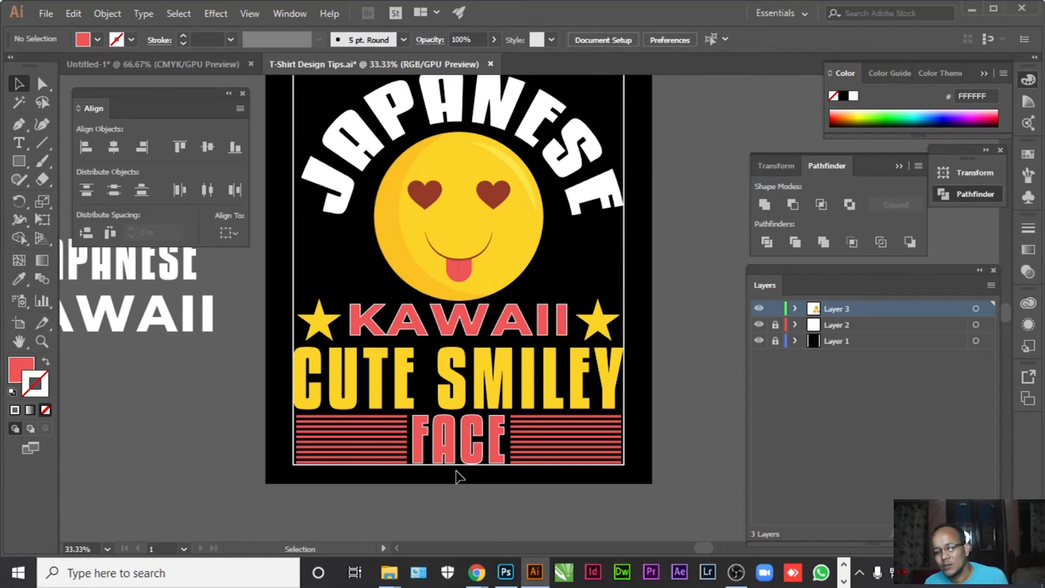
key(ctrl+0)
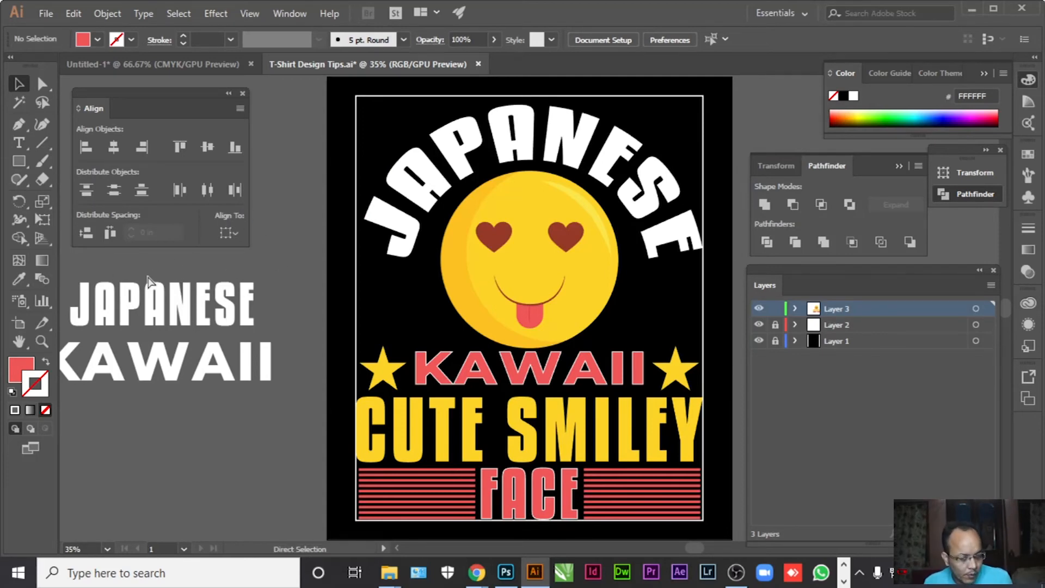
key(ctrl+s)
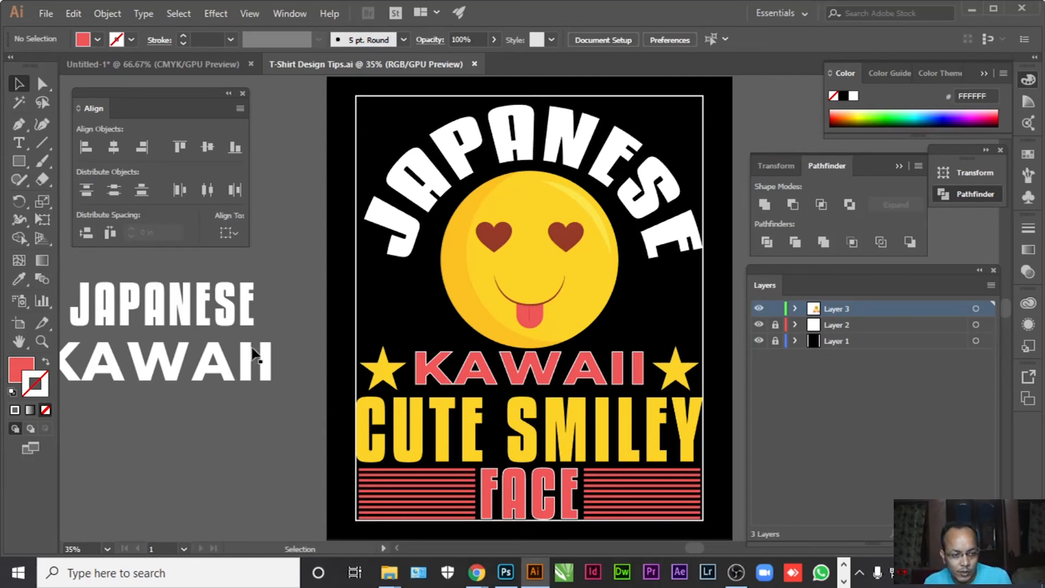
Run Clean Up on the document for stray points, unpainted objects and empty text paths.
scroll(254, 337, down, 4)
scroll(247, 367, up, 3)
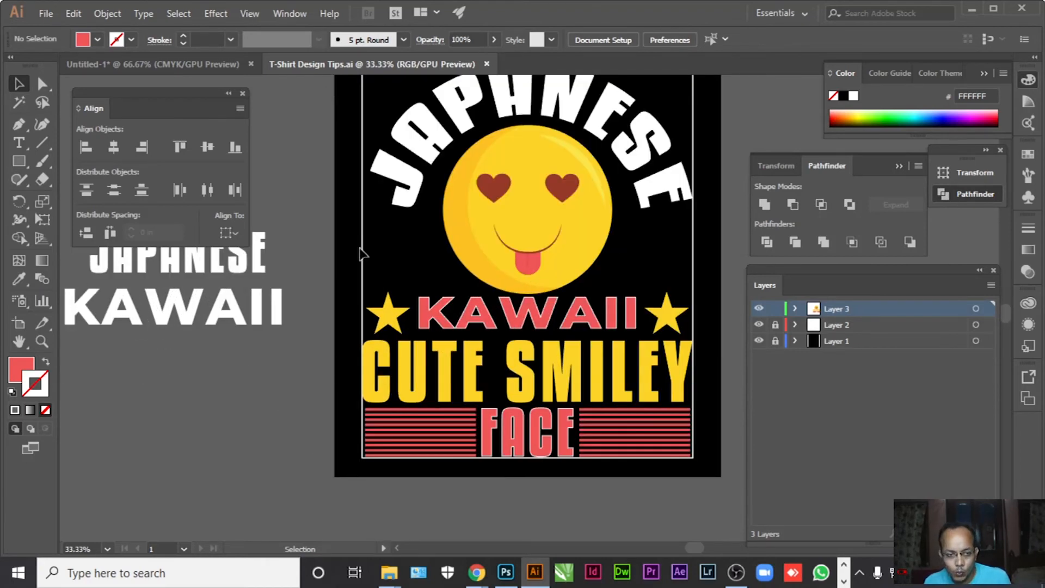
scroll(280, 304, up, 3)
scroll(303, 269, right, 3)
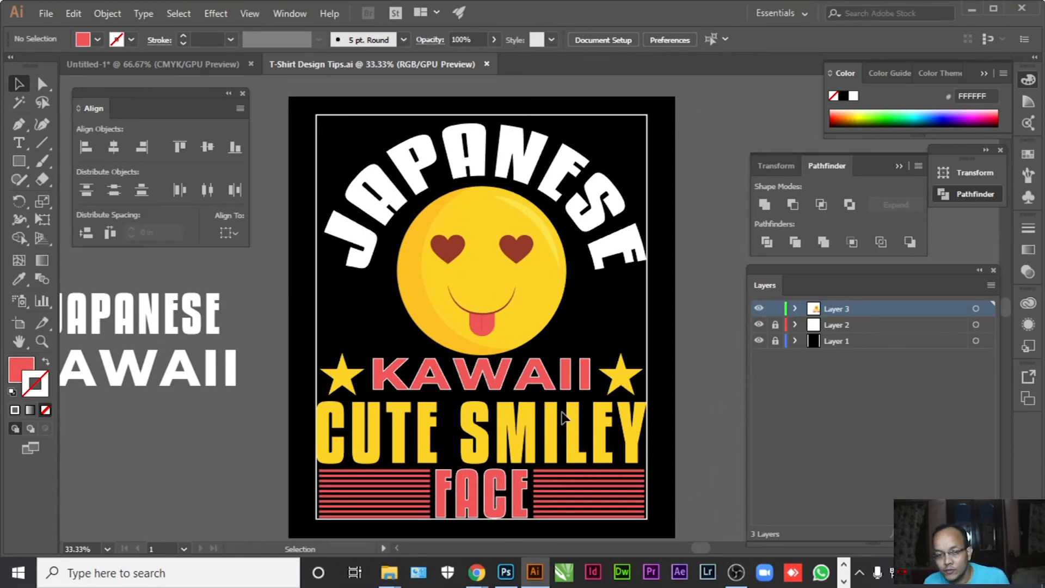
scroll(559, 409, down, 2)
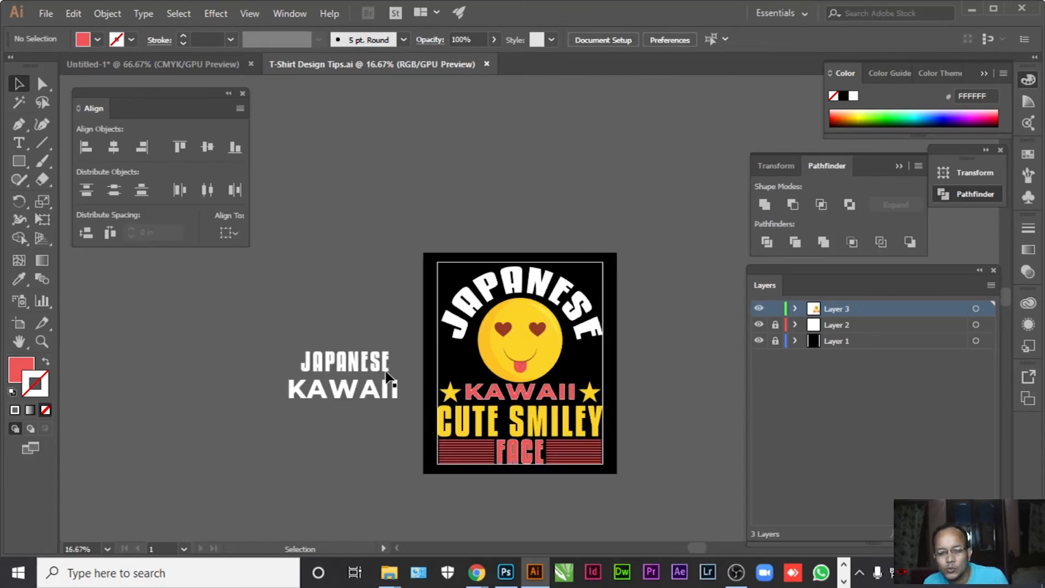
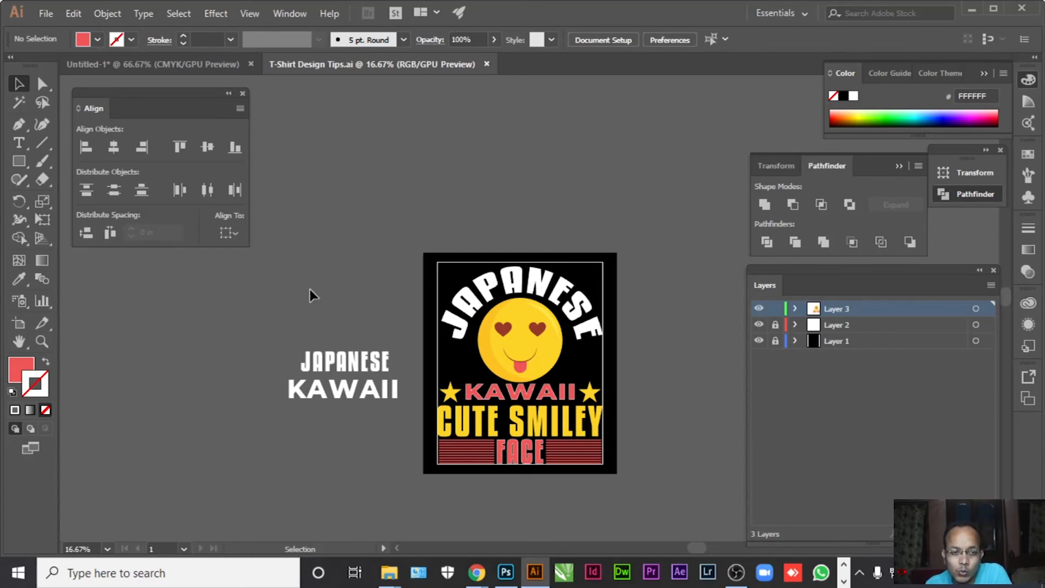
click(107, 13)
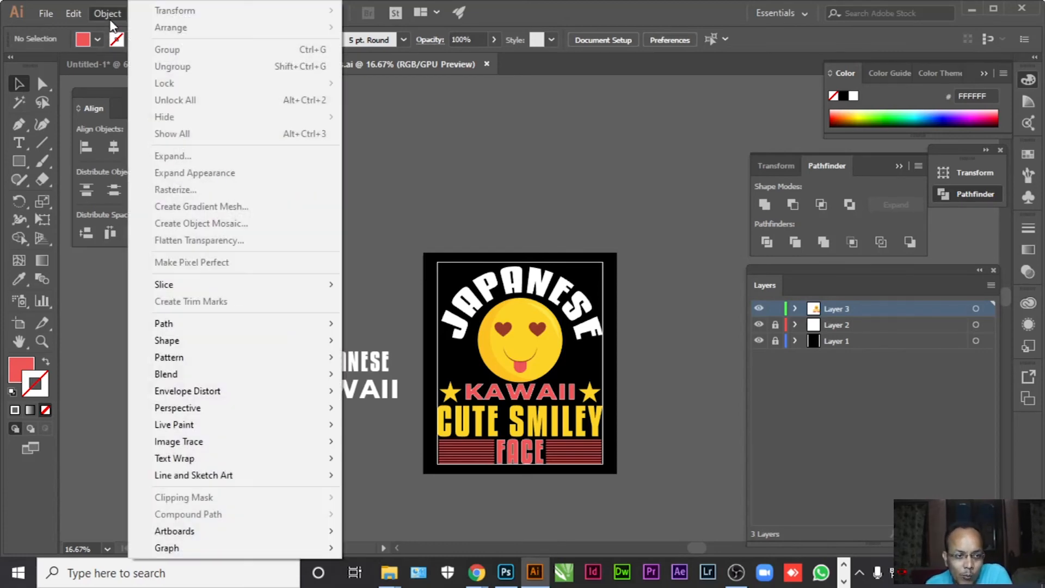
mouse_move(234, 324)
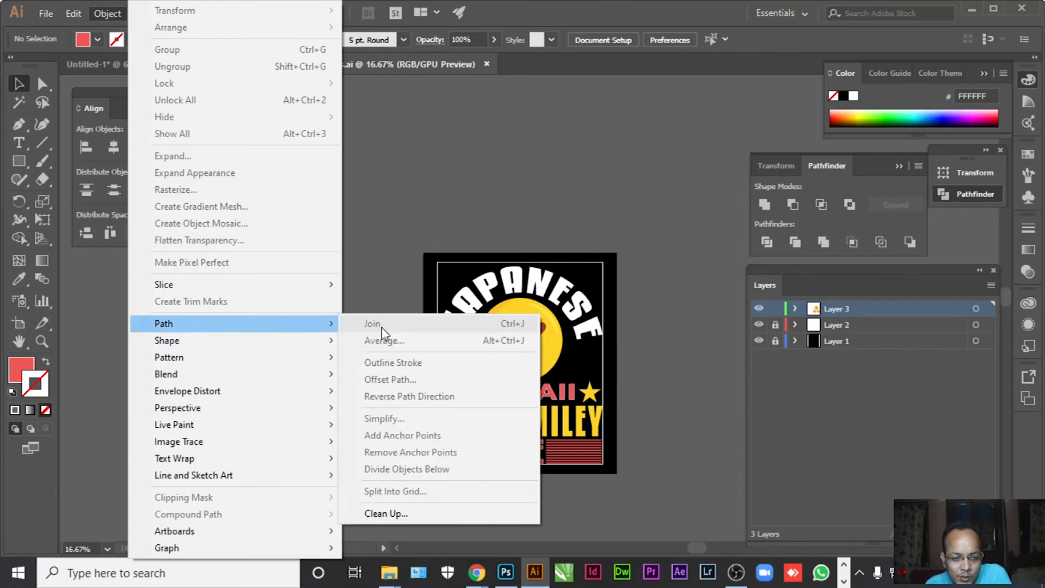
click(391, 514)
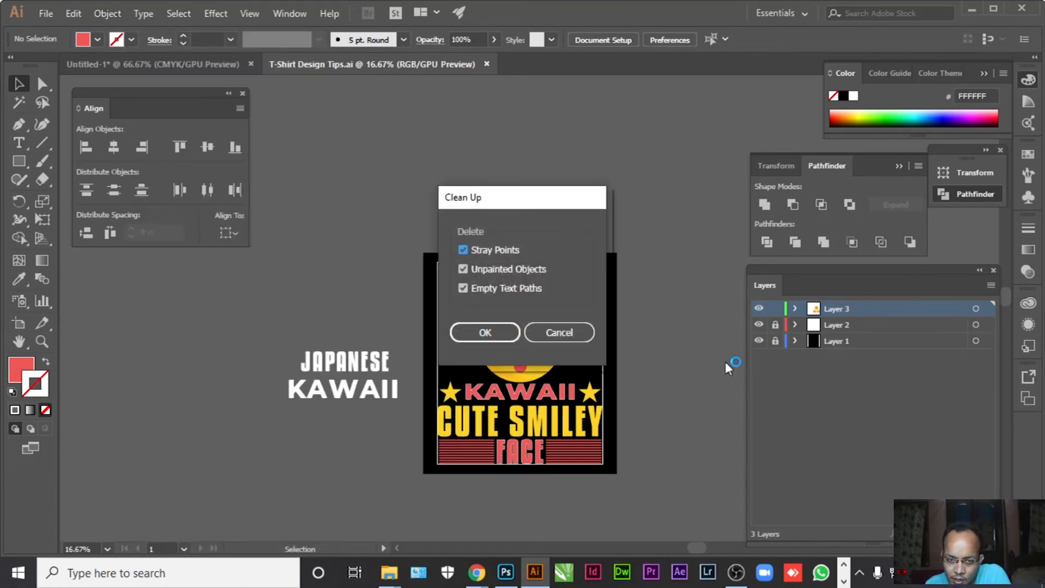
click(498, 337)
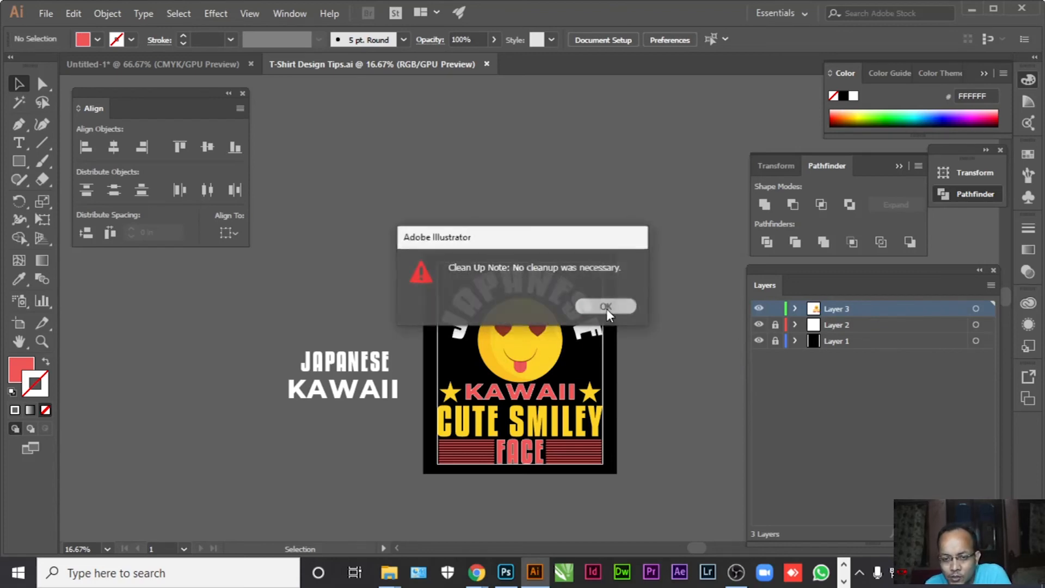
click(607, 308)
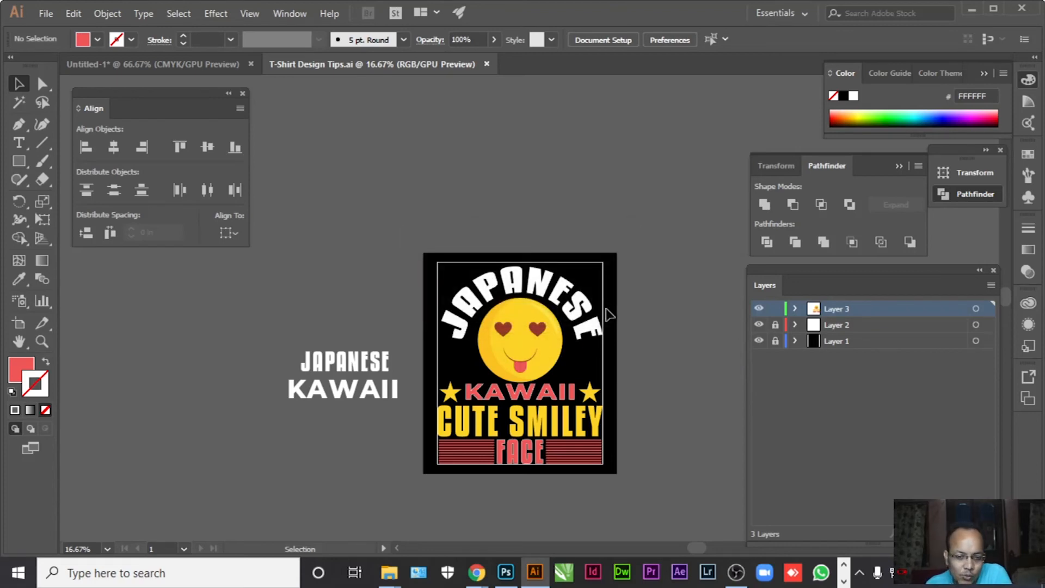
Delete the leftover white JAPANESE and KAWAII text objects lying beside the artboard.
click(341, 370)
drag(352, 370, 497, 376)
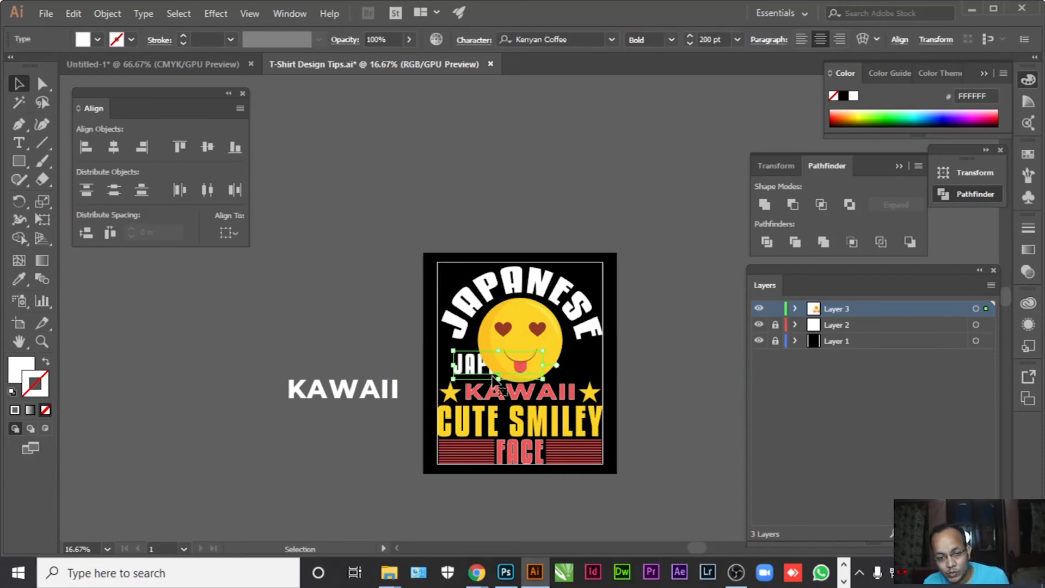
key(Delete)
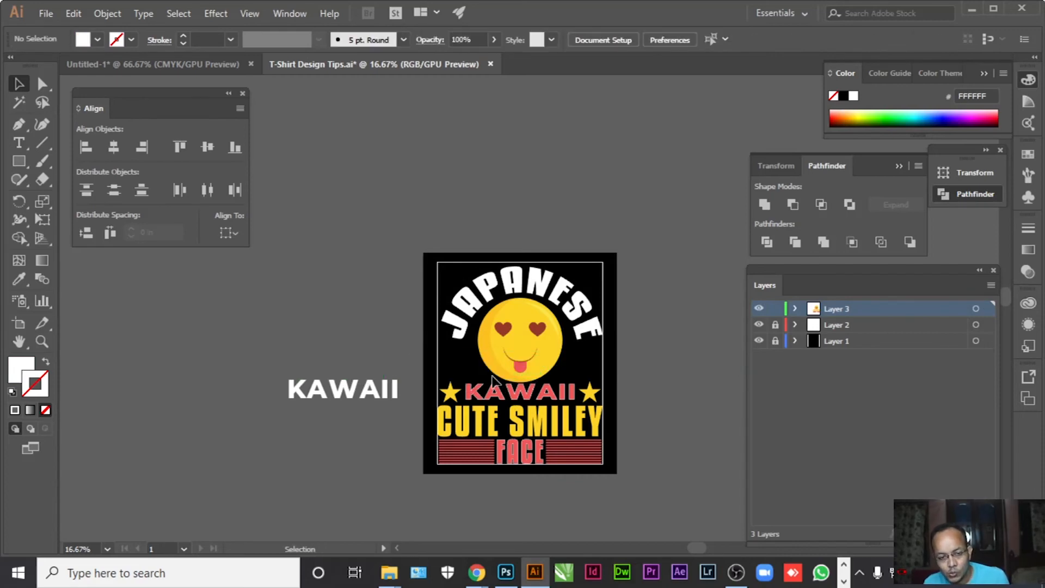
click(366, 390)
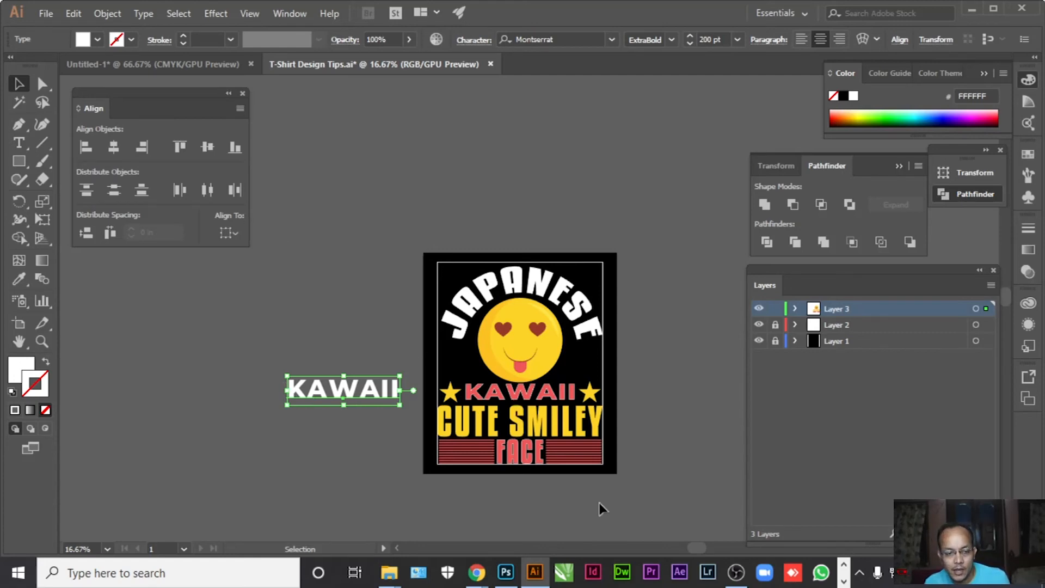
drag(372, 394, 498, 366)
key(Delete)
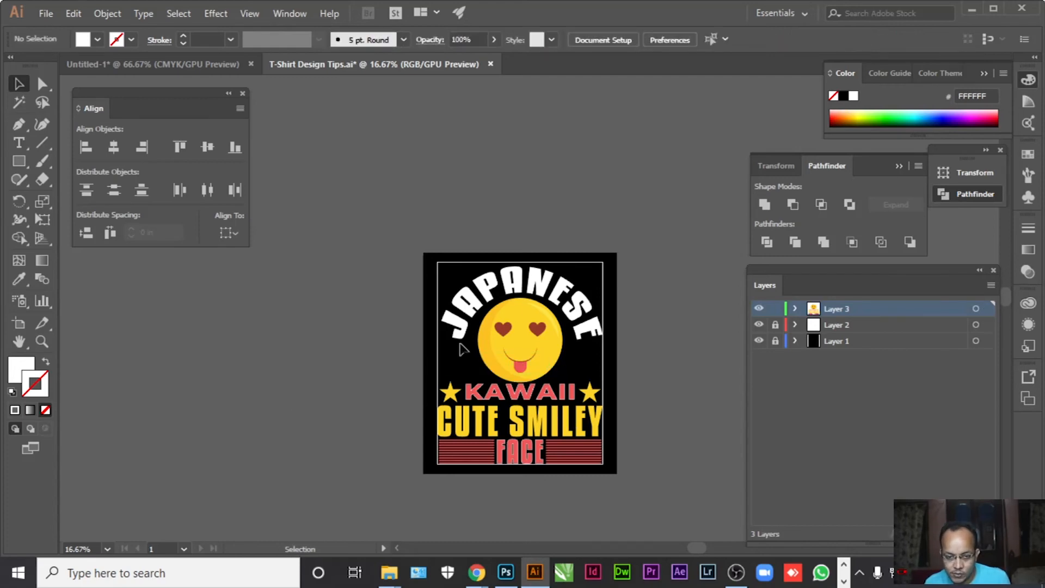
Fit the artboard in the window and save the design without the leftover text.
key(ctrl)
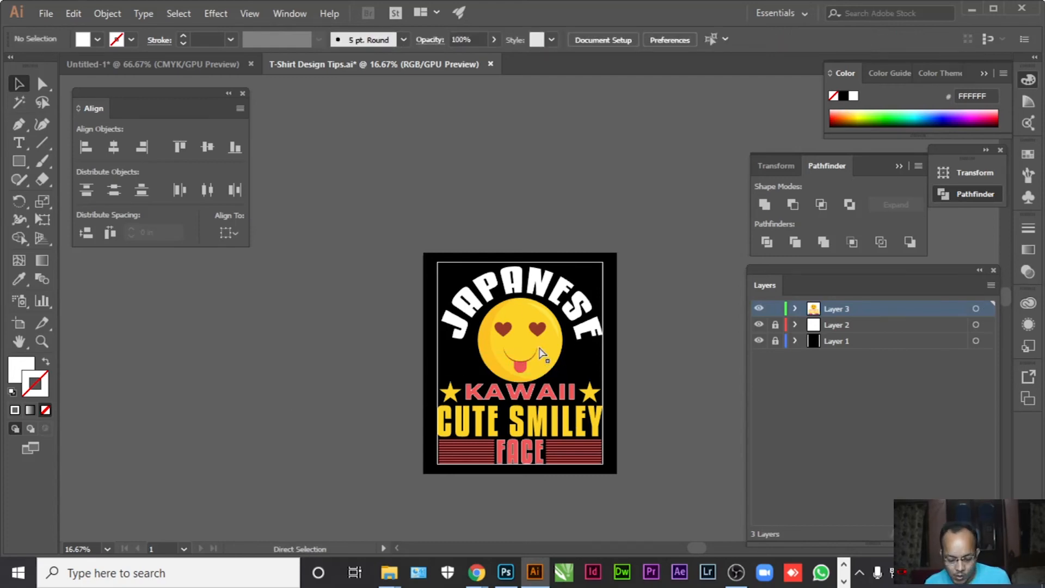
key(ctrl+0)
key(ctrl+s)
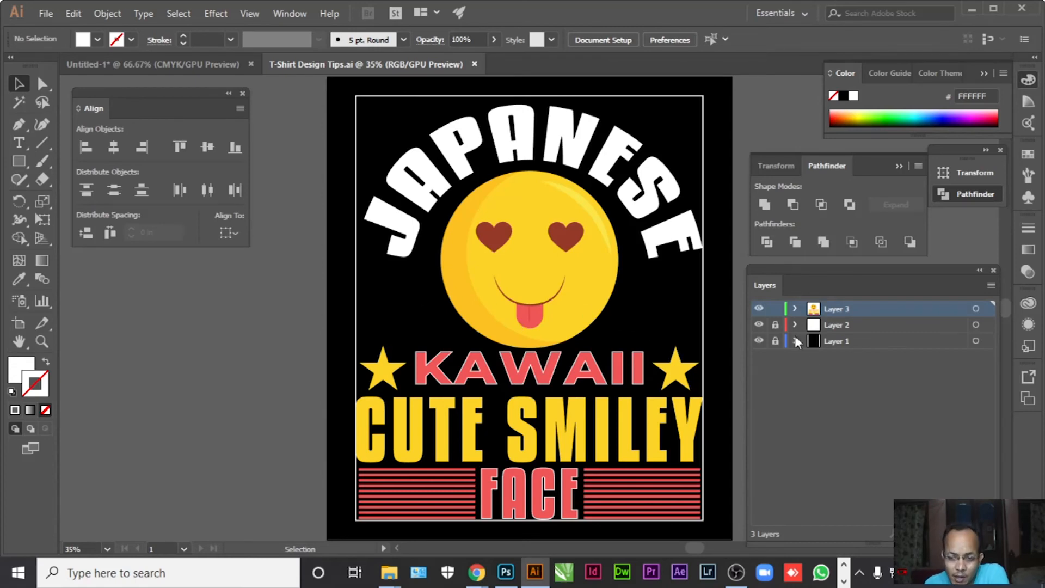
Hide Layer 2 and Layer 1 to preview the artwork without the background, and show both layers again.
click(759, 324)
click(759, 340)
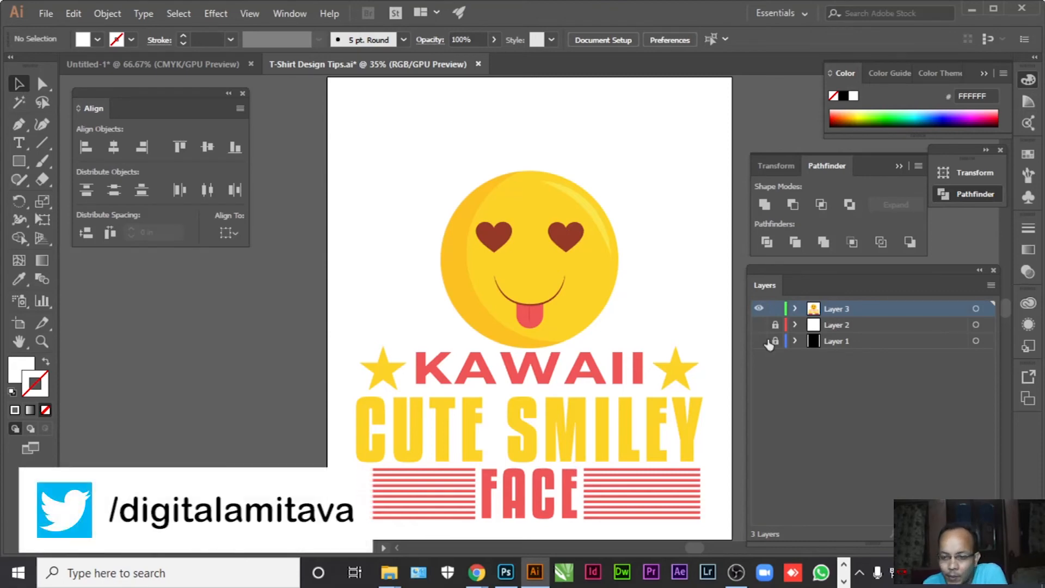
click(759, 325)
click(759, 341)
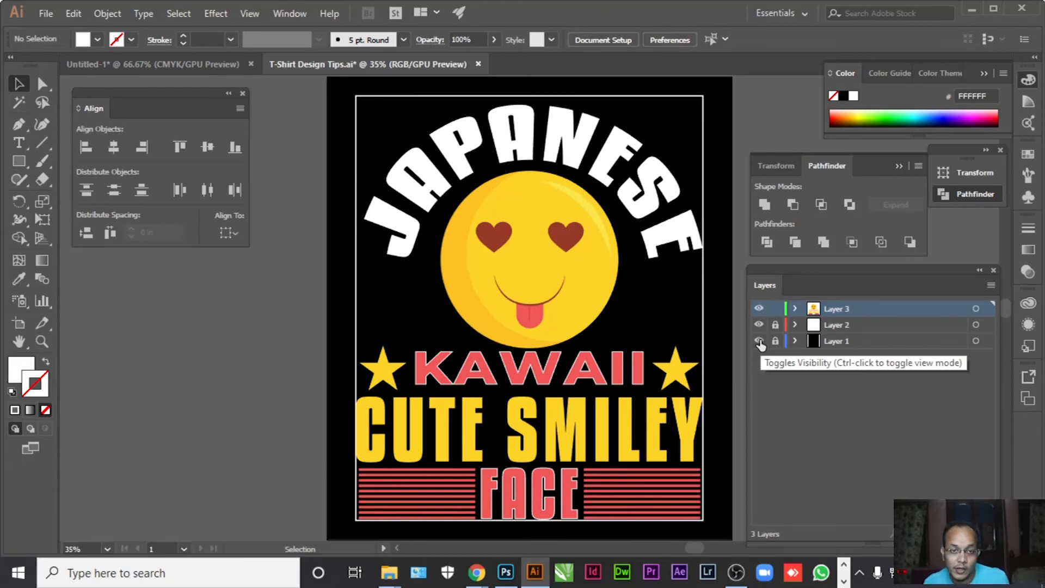
Save the design and save it again as an Adobe PDF named T-Shirt Design Tips in the Design folder.
key(ctrl+s)
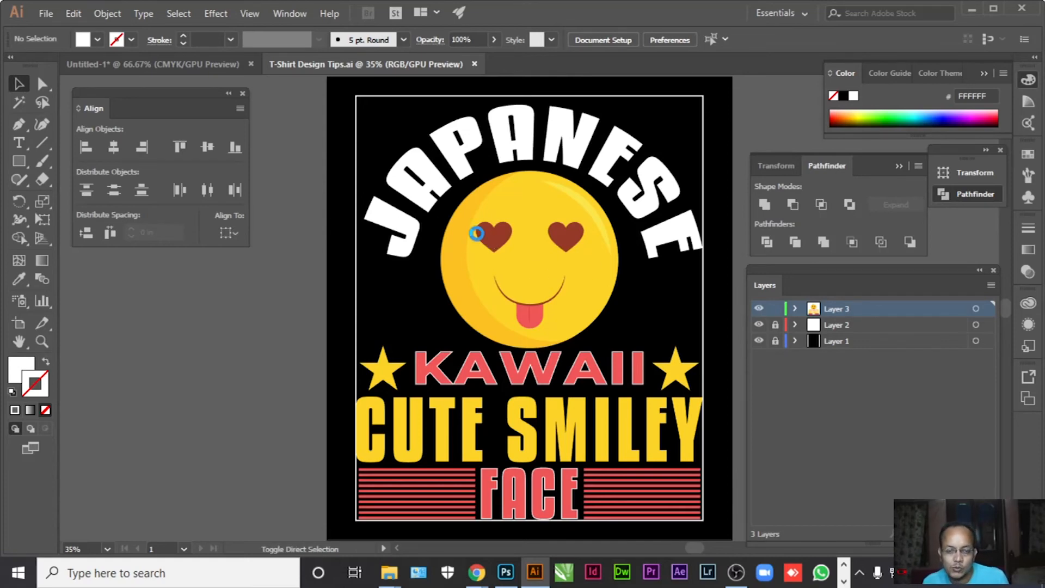
key(ctrl+shift+s)
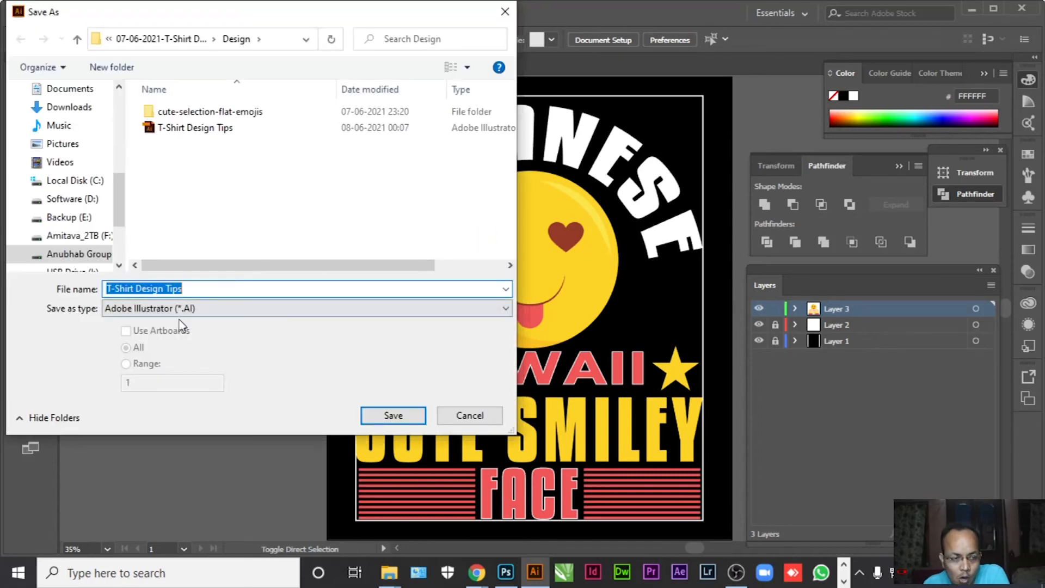
click(181, 313)
click(180, 333)
click(393, 416)
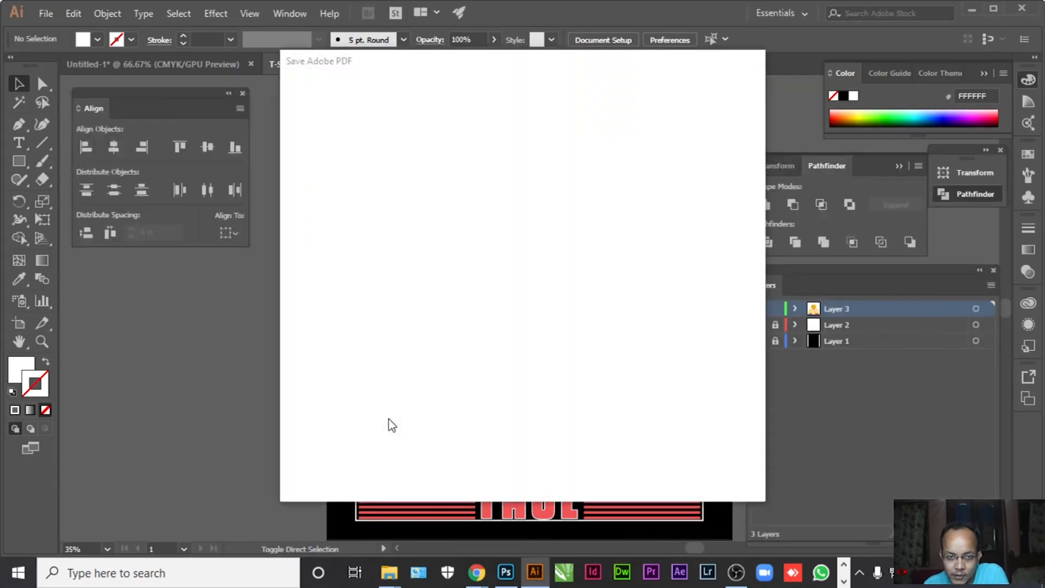
click(627, 484)
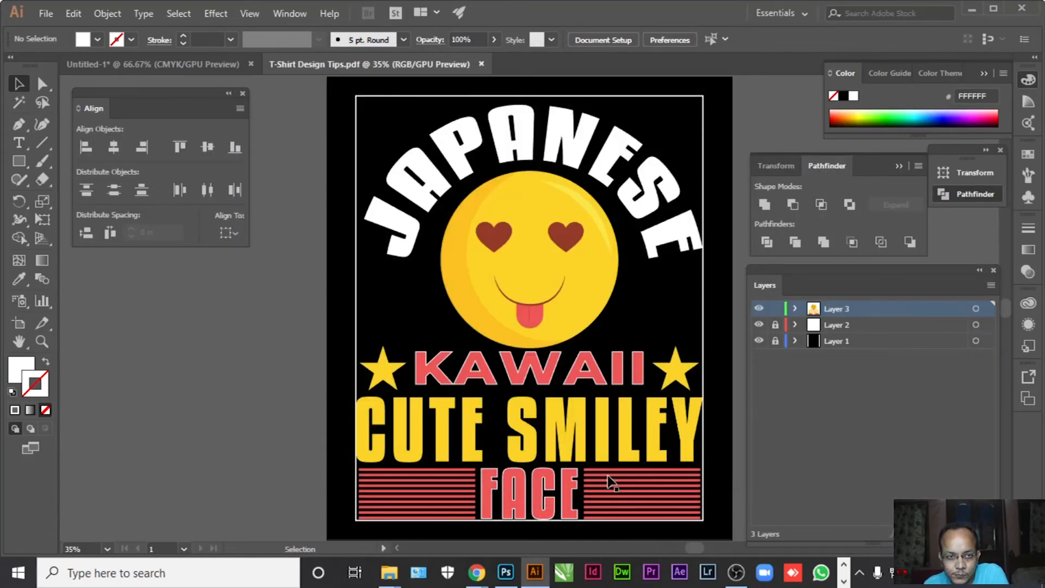
Hide Layer 2 and Layer 1, and export the remaining artwork as a PNG named T-Shirt Design Tips in the Design folder.
drag(759, 326, 759, 342)
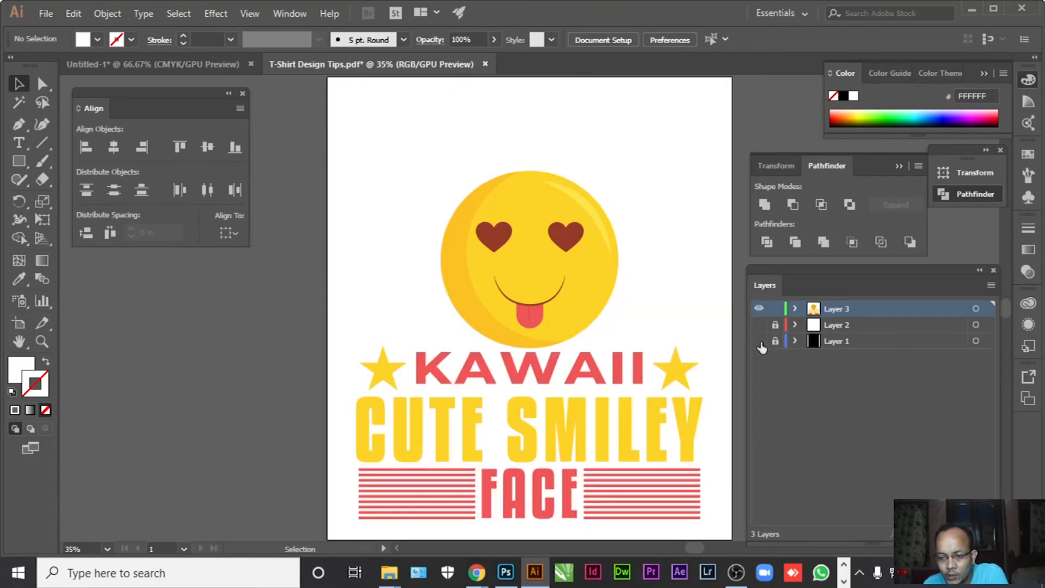
click(45, 13)
mouse_move(90, 284)
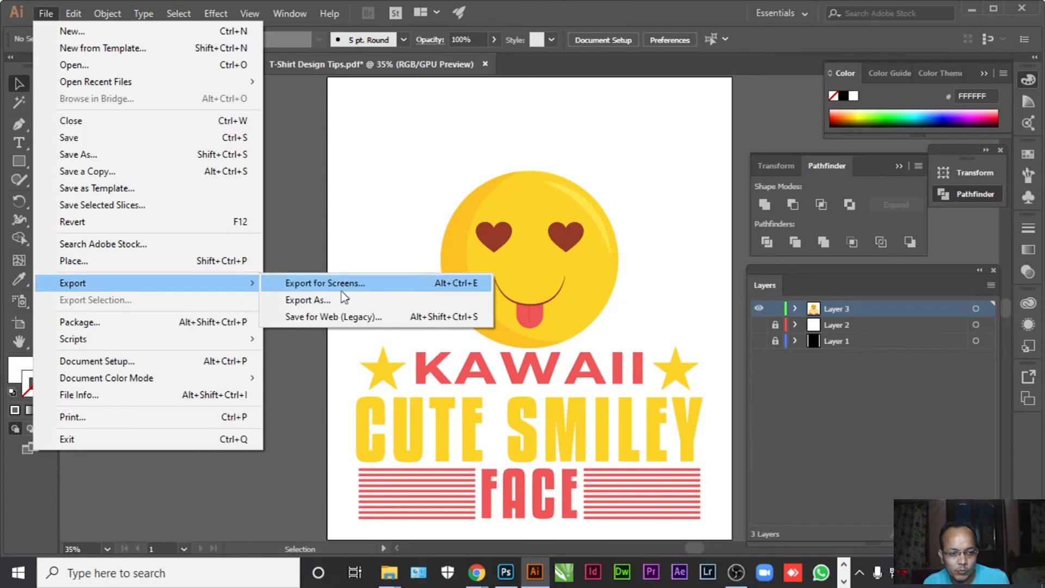
click(322, 299)
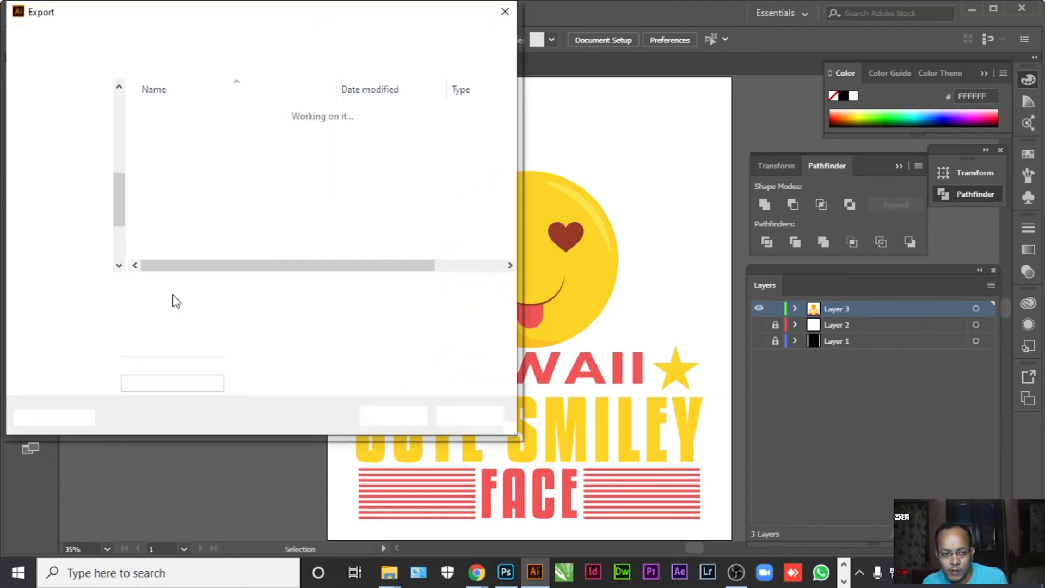
click(191, 312)
click(187, 310)
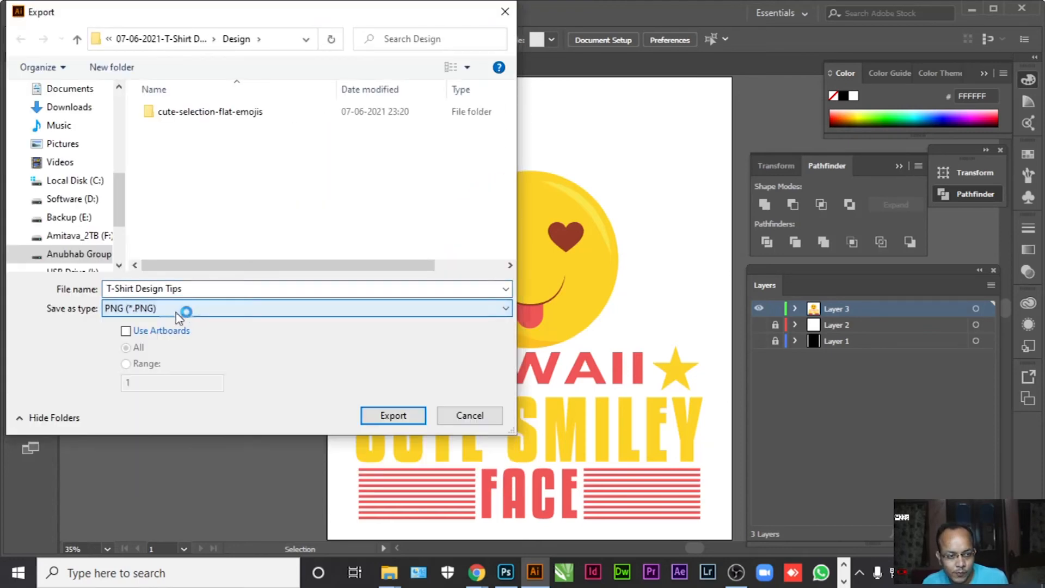
click(393, 416)
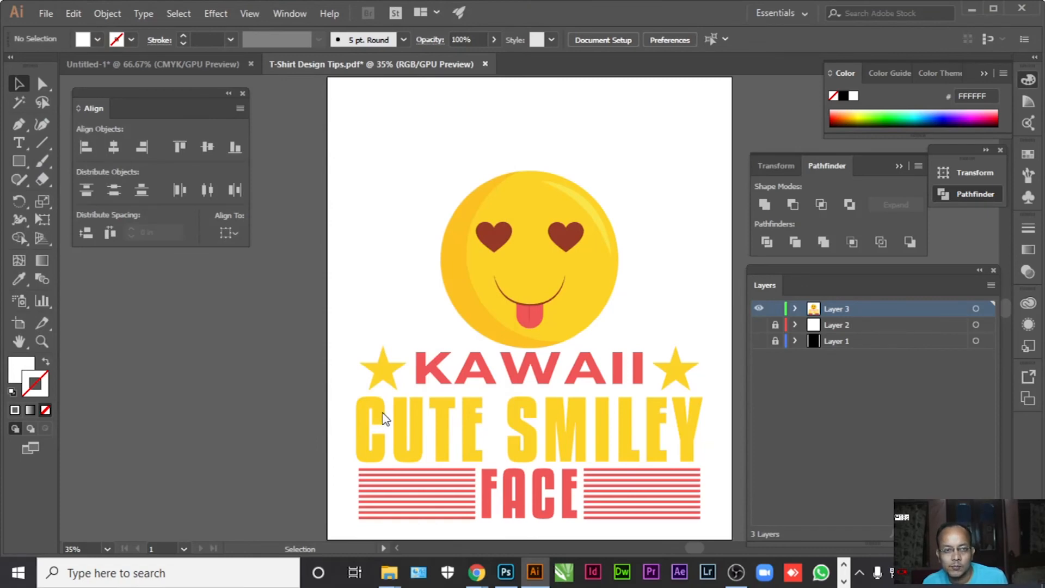
click(548, 451)
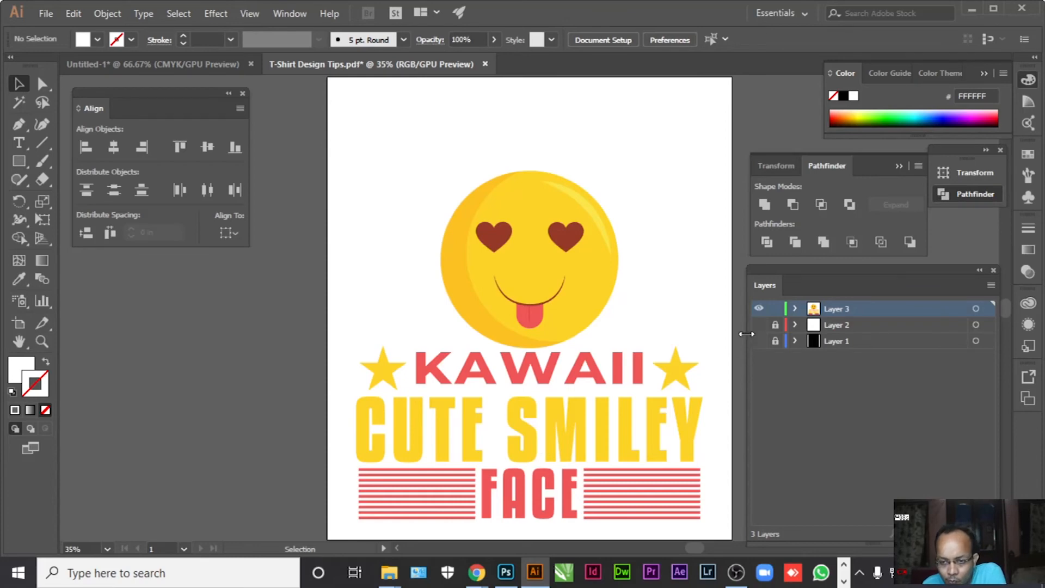
Show Layer 2 and Layer 1 again behind the artwork and clear the selection.
click(759, 324)
click(759, 341)
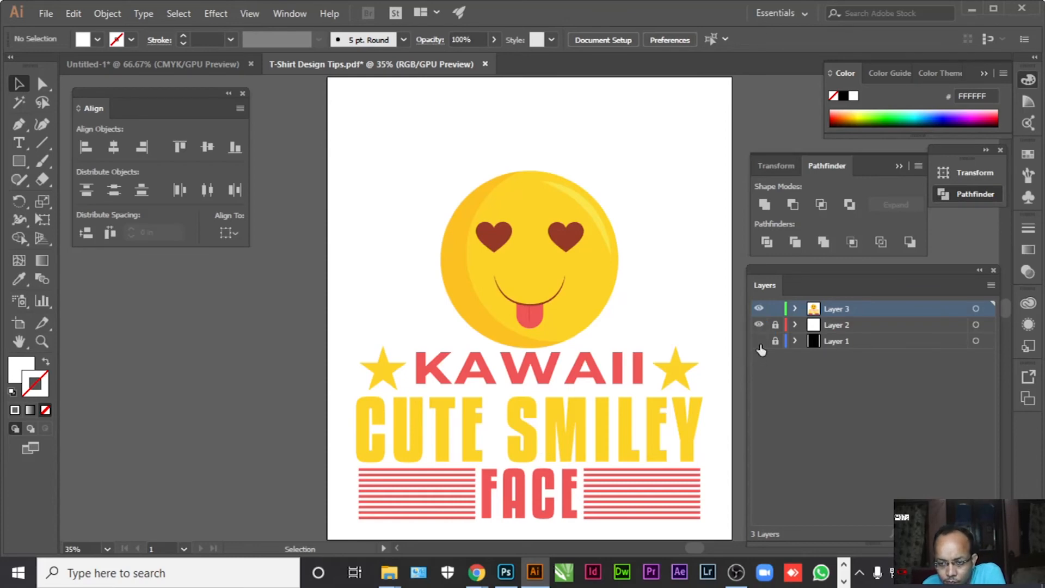
key(ctrl+a)
click(285, 301)
click(408, 246)
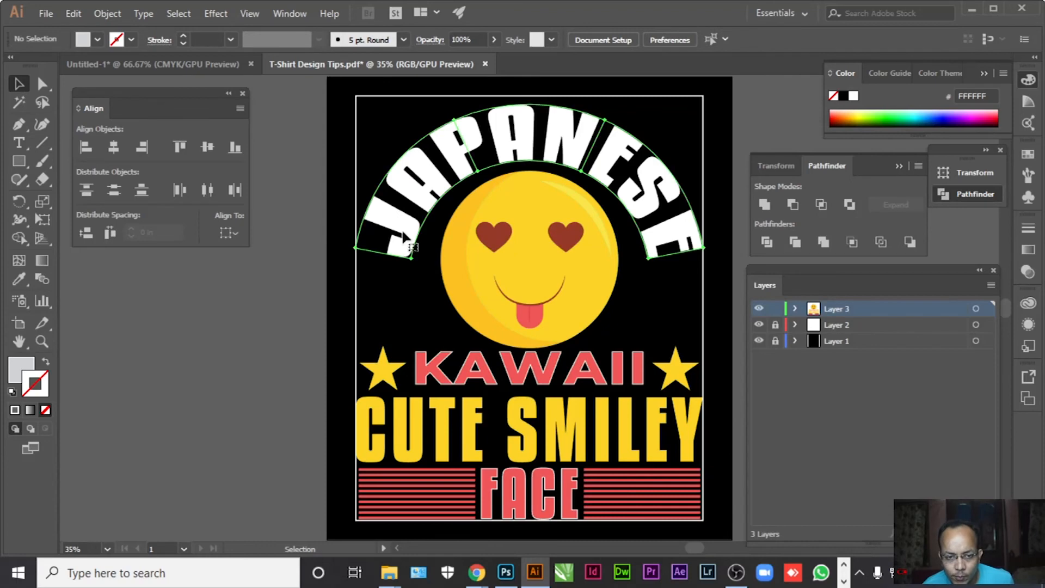
Group the stripes, FACE, CUTE SMILEY, KAWAII with its stars, the smiley and the arched JAPANESE text into one group, and deselect it.
click(415, 479)
shift+click(517, 490)
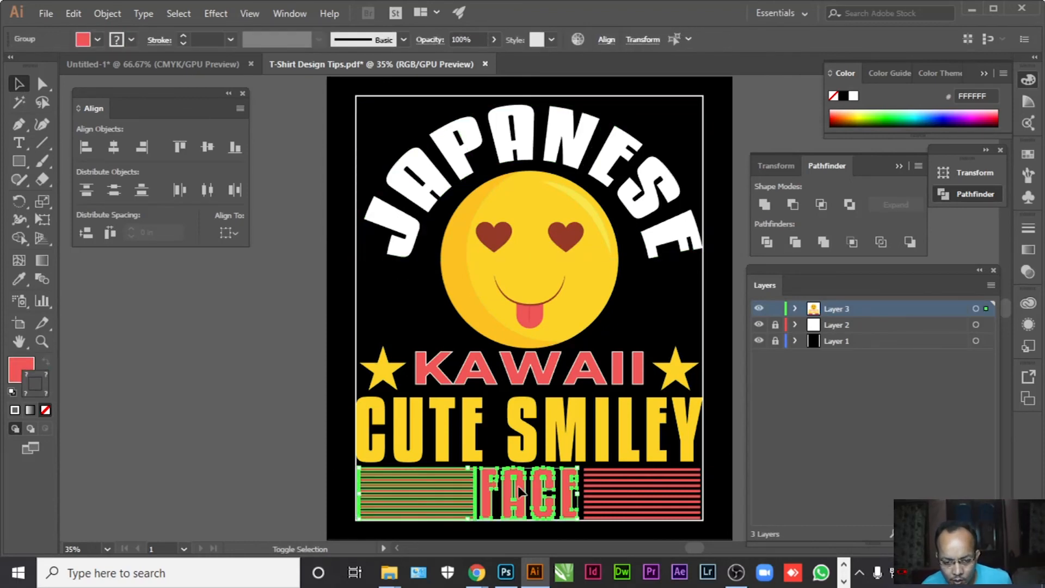
shift+click(614, 481)
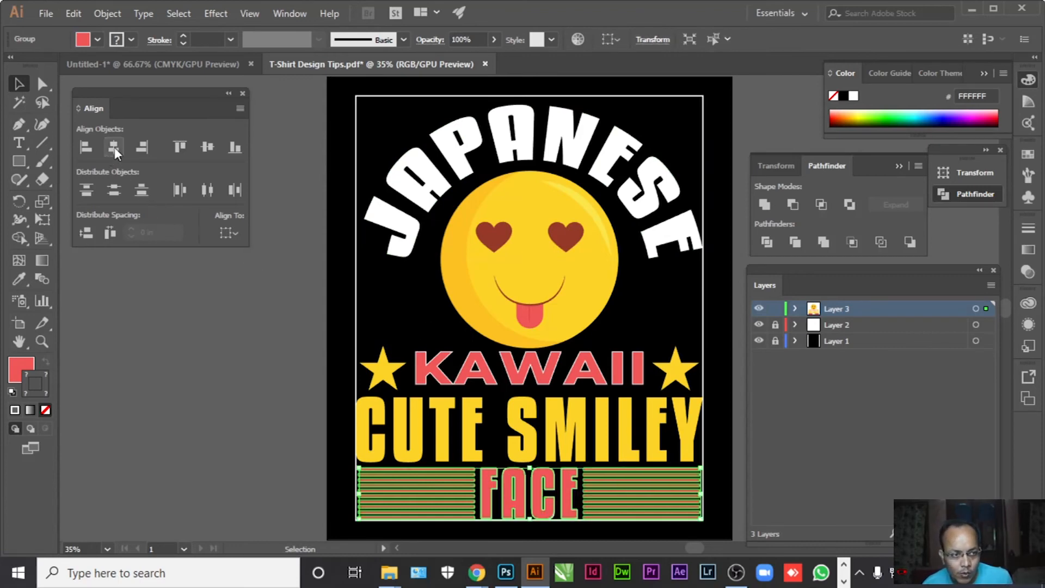
shift+click(406, 454)
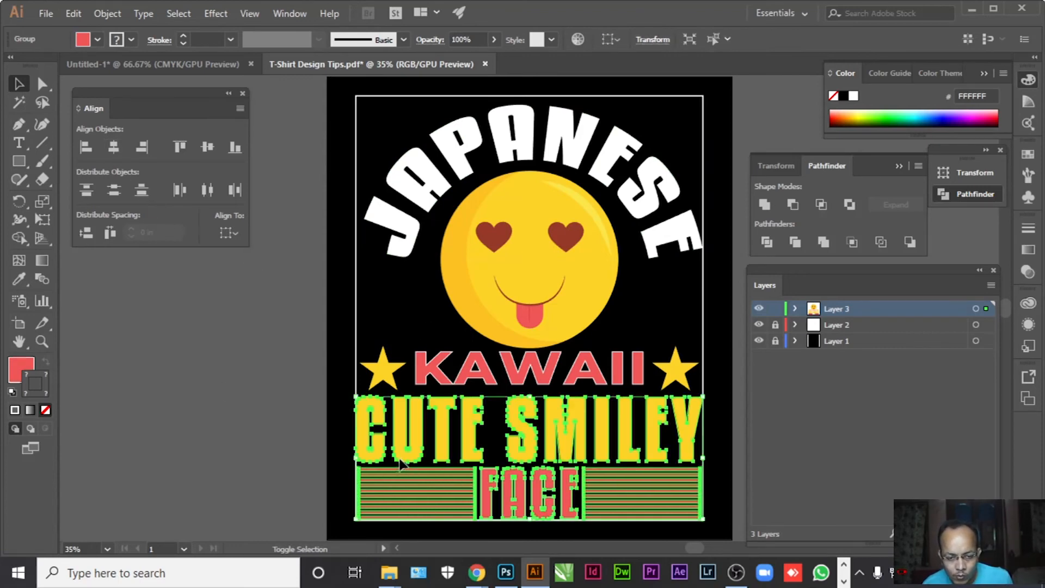
shift+click(424, 379)
shift+click(479, 329)
shift+click(413, 256)
key(ctrl+g)
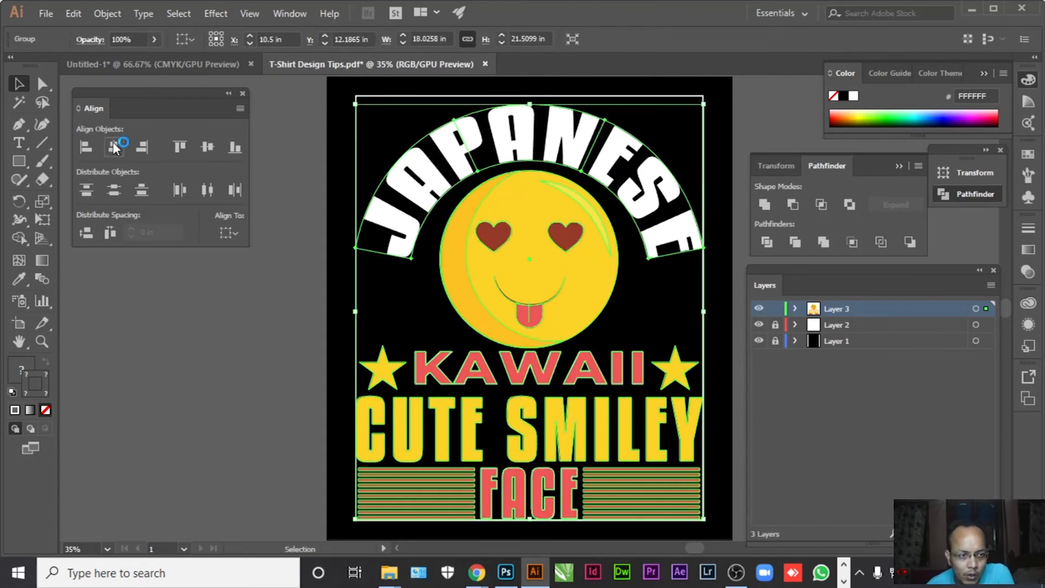
click(214, 333)
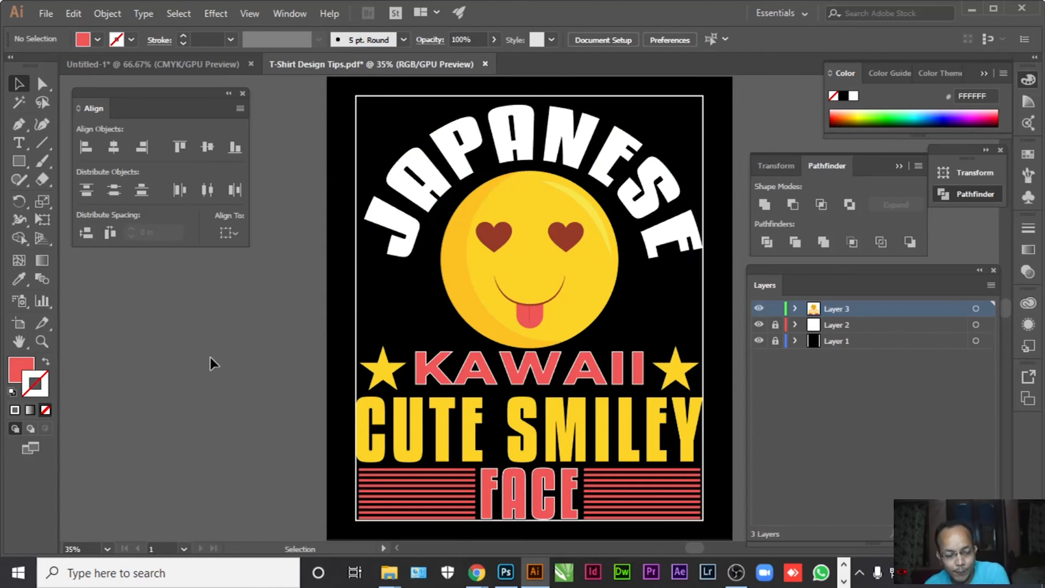
Save the design in Adobe Illustrator format as T-Shirt Design Tips, replacing the existing file.
key(ctrl)
key(ctrl+s)
key(ctrl)
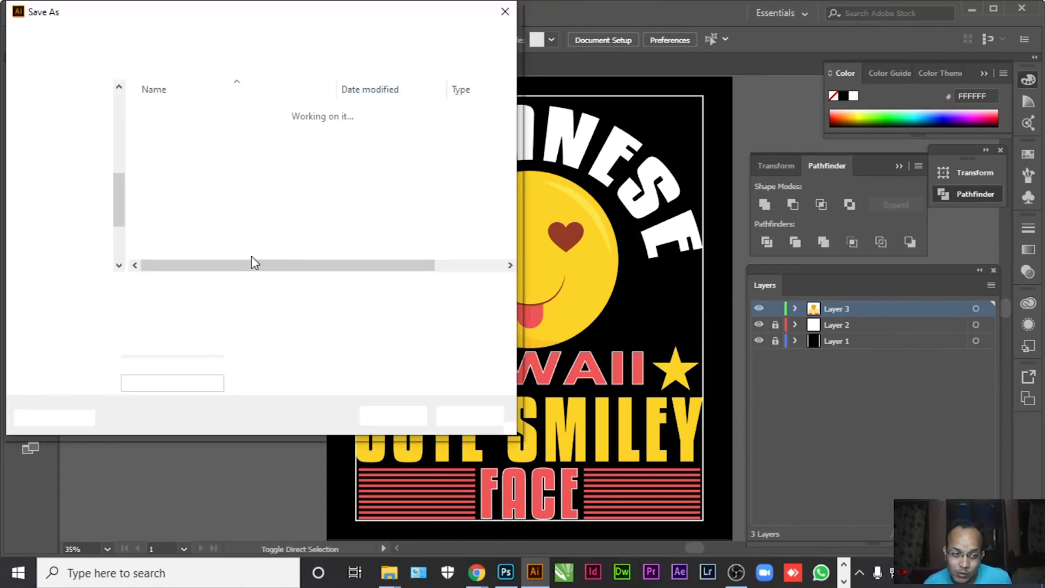
click(192, 309)
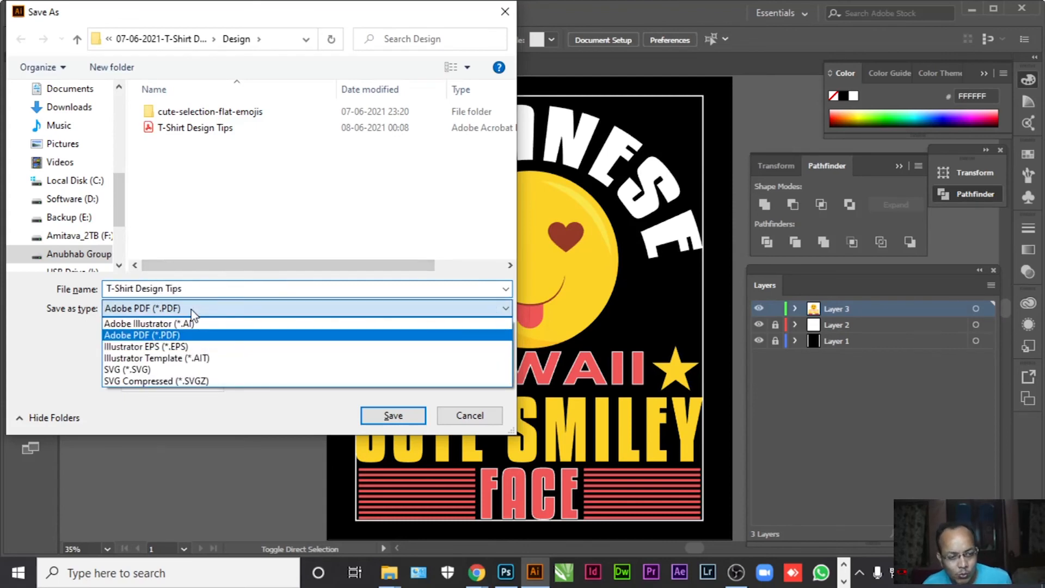
click(187, 325)
click(387, 416)
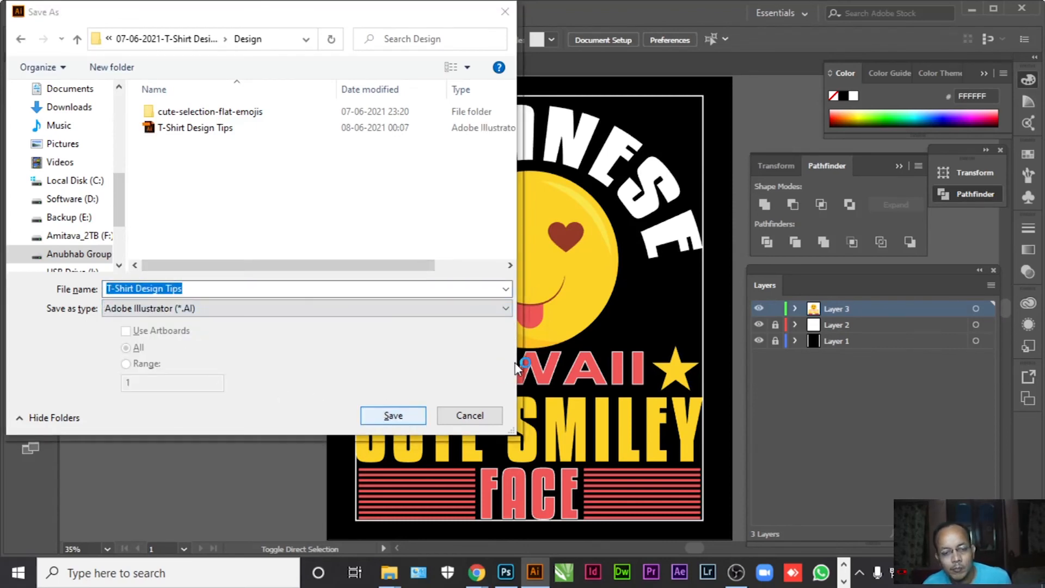
click(564, 350)
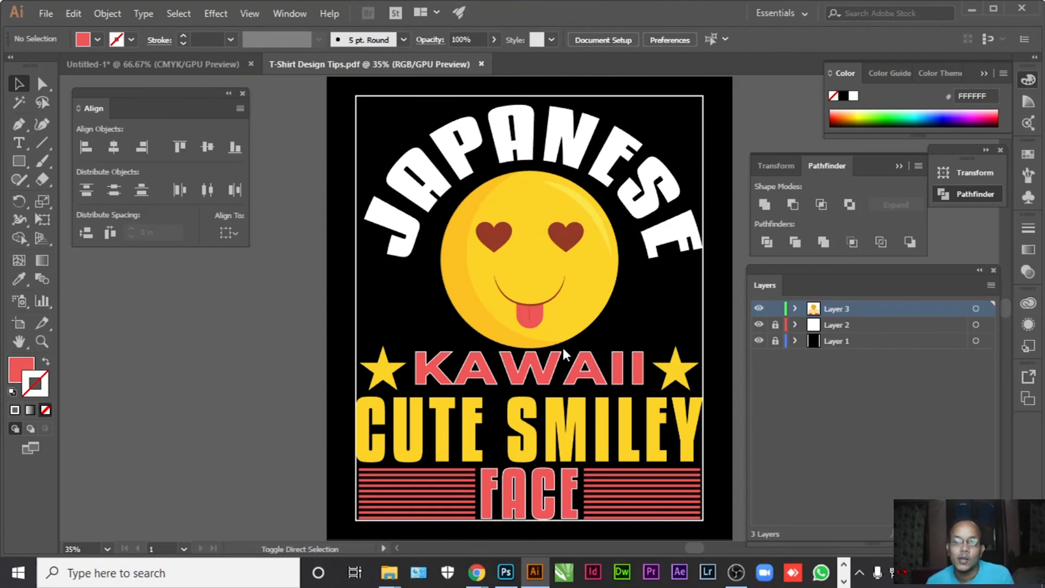
click(590, 492)
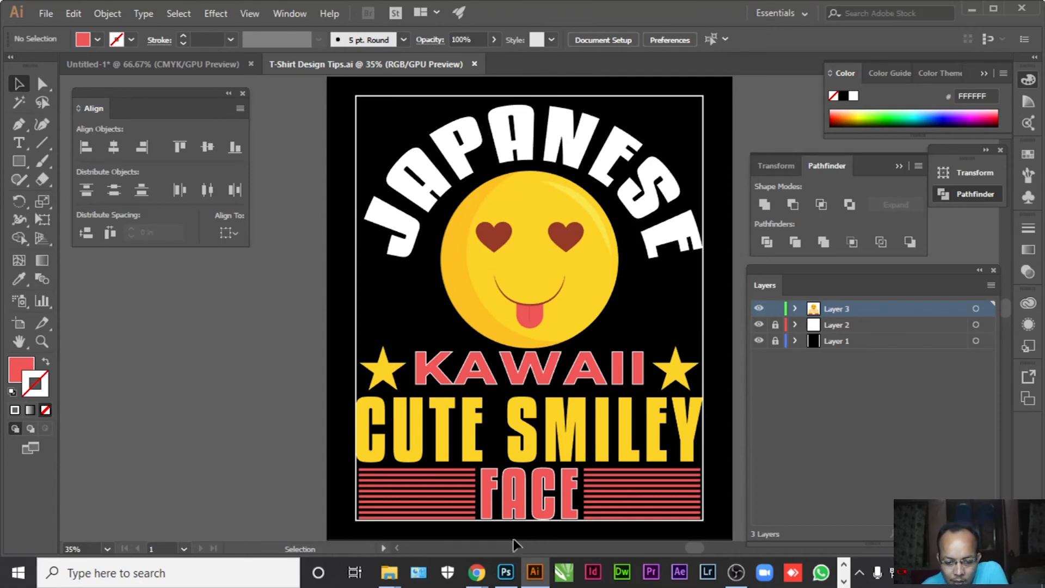
Switch to Photoshop's Mockup.psd and preview the Heather Grey, Heather Grey copy, Dark Grey and Navy shirt colors one at a time.
click(506, 572)
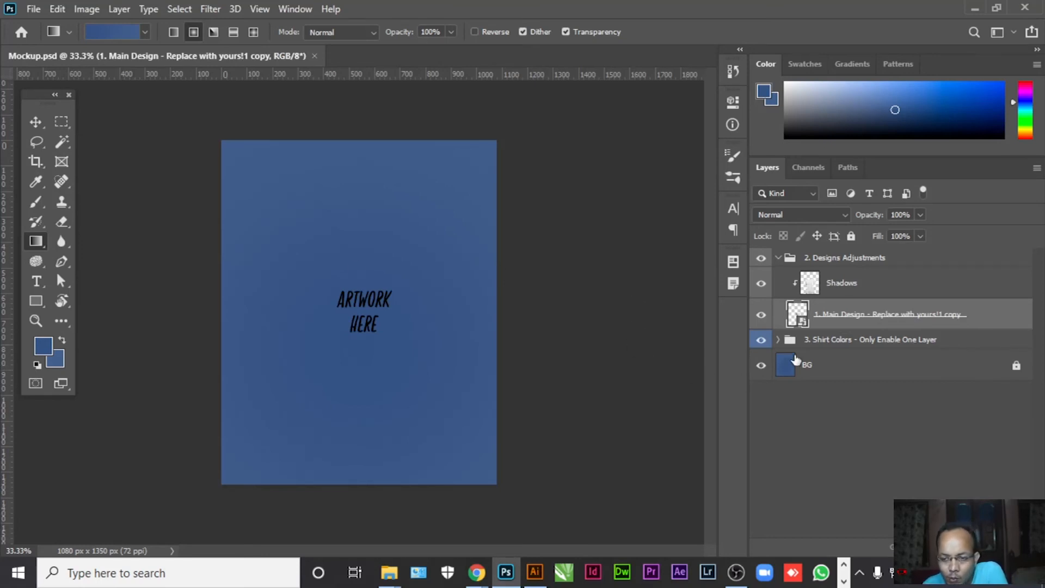
click(779, 339)
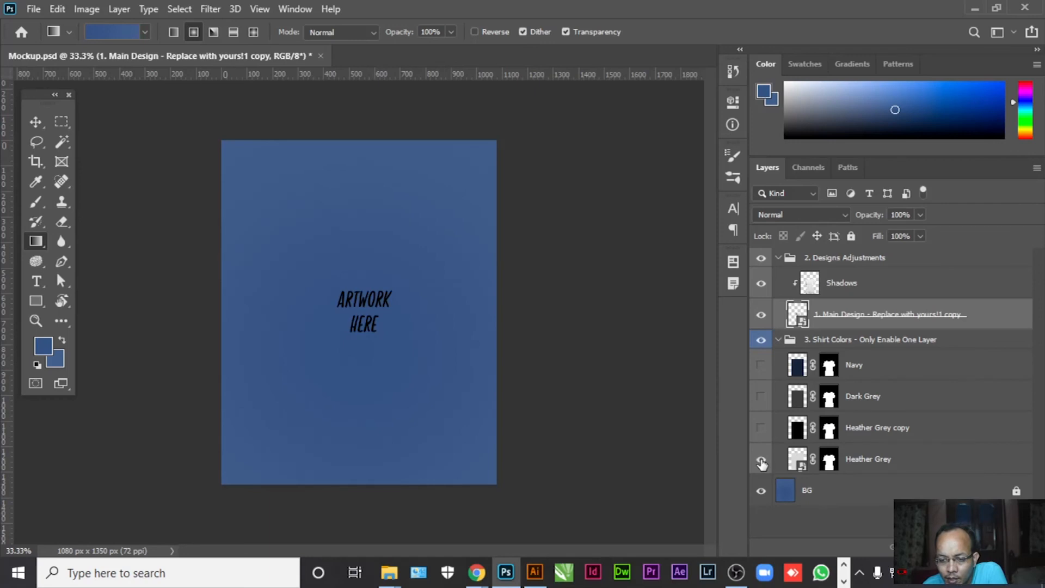
click(761, 460)
click(761, 460)
click(761, 460)
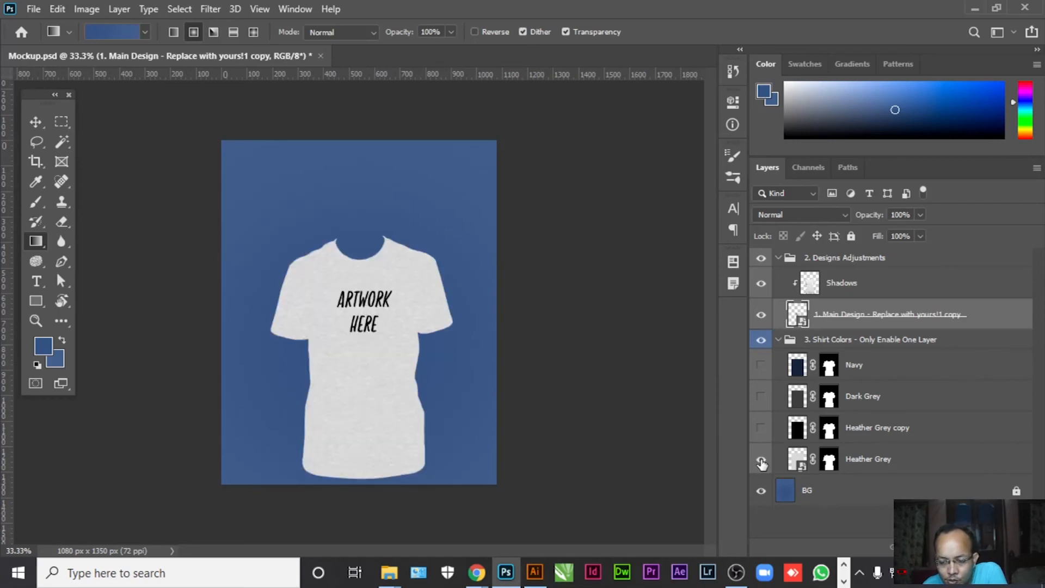
click(762, 461)
click(761, 429)
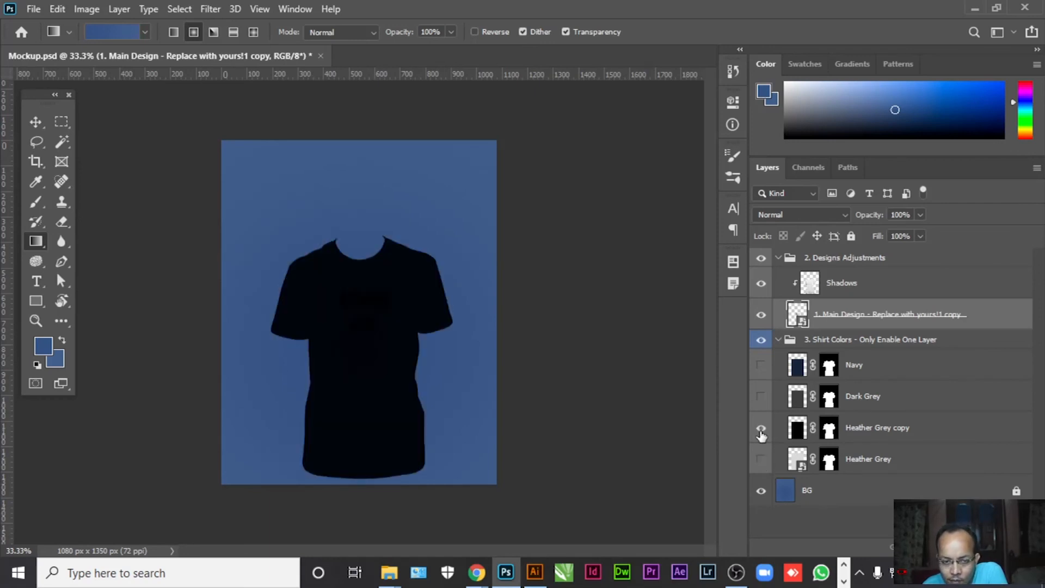
click(761, 430)
click(761, 398)
click(761, 397)
click(761, 366)
click(761, 366)
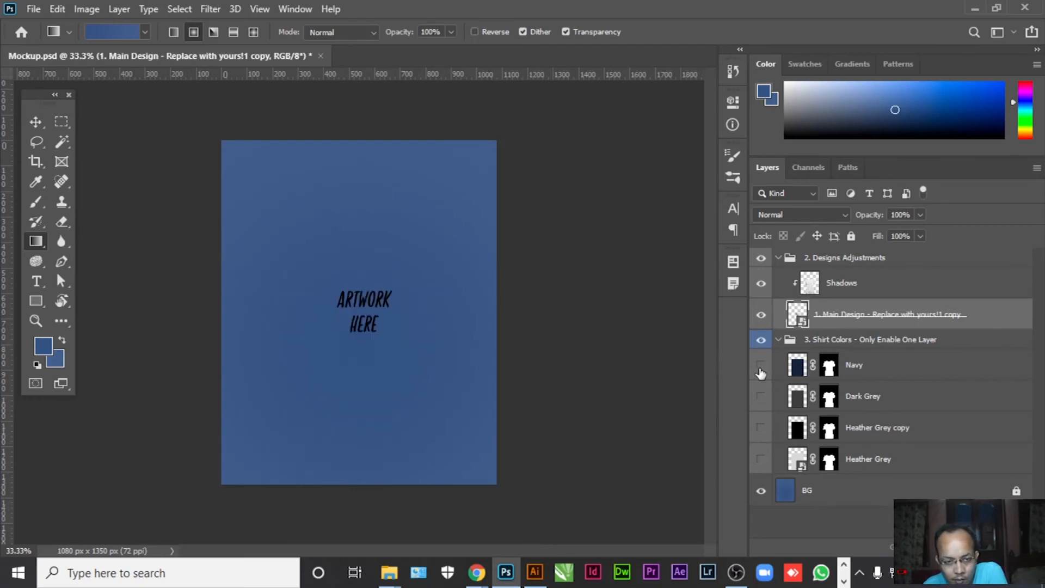
Show the black Heather Grey copy shirt and open the Main Design smart object's contents for editing.
click(760, 429)
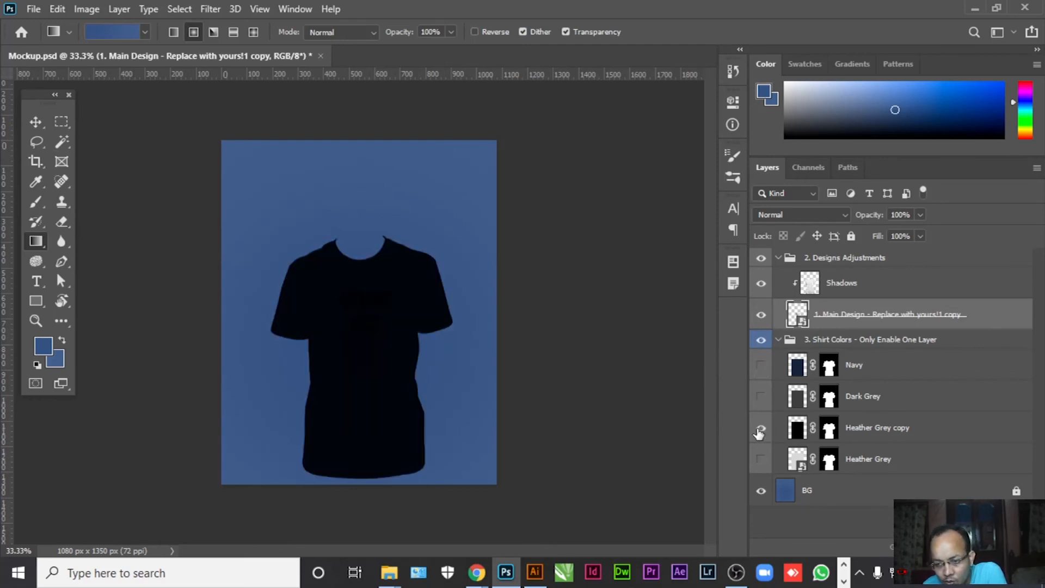
click(874, 430)
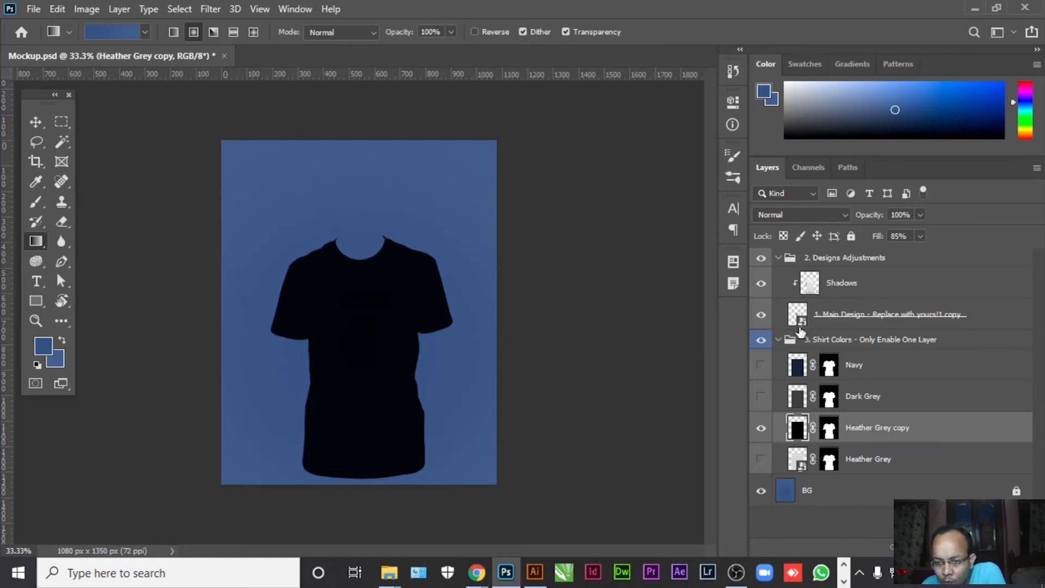
click(971, 319)
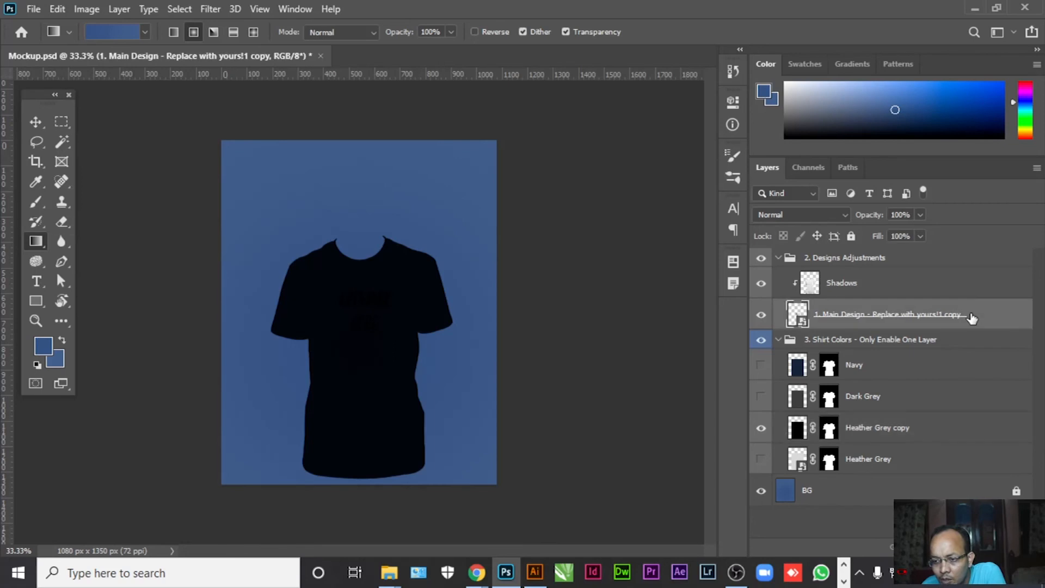
double_click(803, 322)
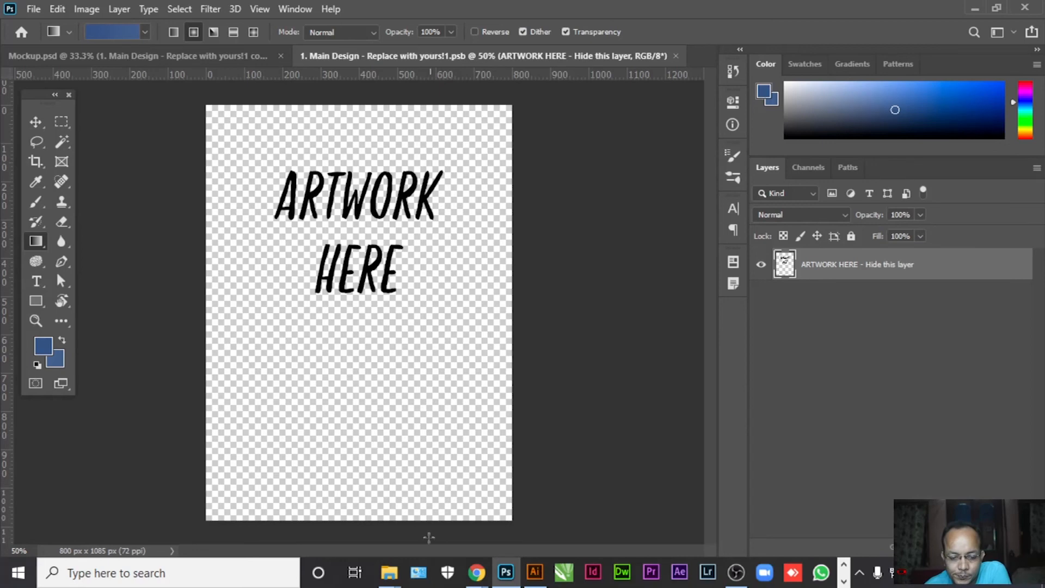
Open the exported T-Shirt Design Tips PNG from the Design folder as a separate document in Photoshop.
mouse_move(388, 572)
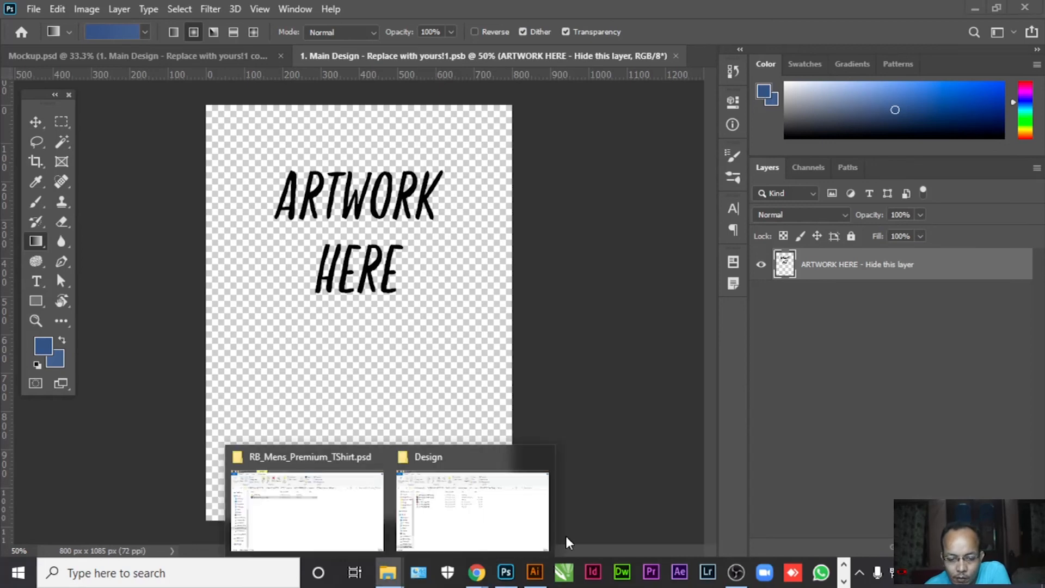
click(501, 540)
click(197, 252)
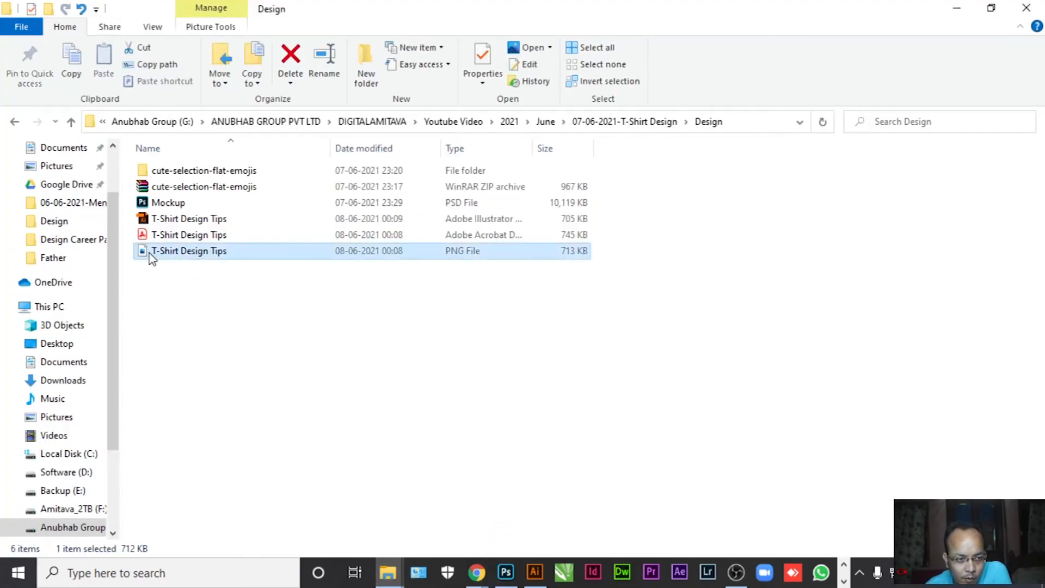
drag(145, 254, 689, 76)
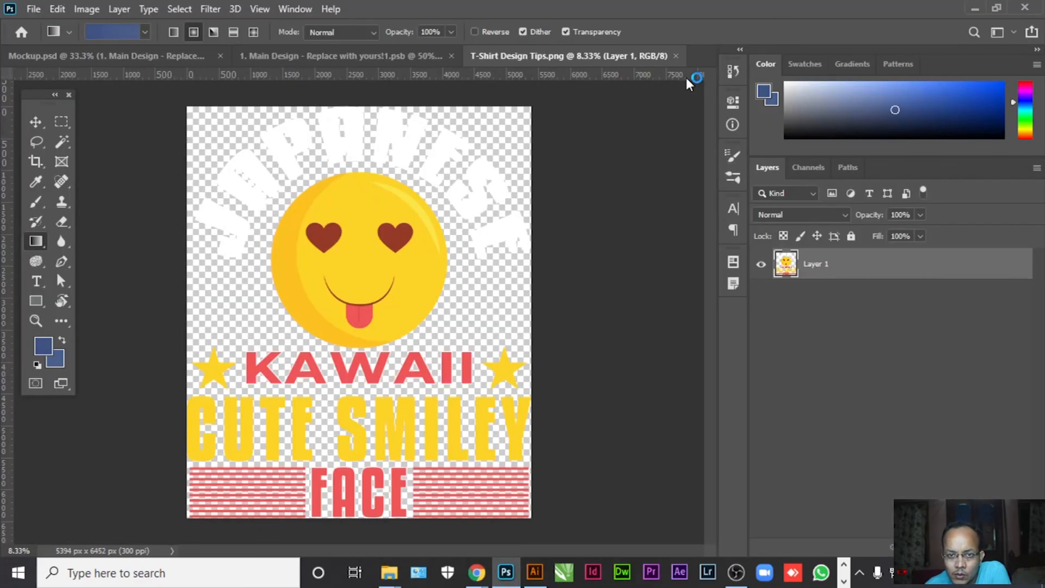
Duplicate the PNG's Layer 1 into the Main Design smart object document, accepting the color profile conversion, and switch to that document.
right_click(815, 269)
click(870, 82)
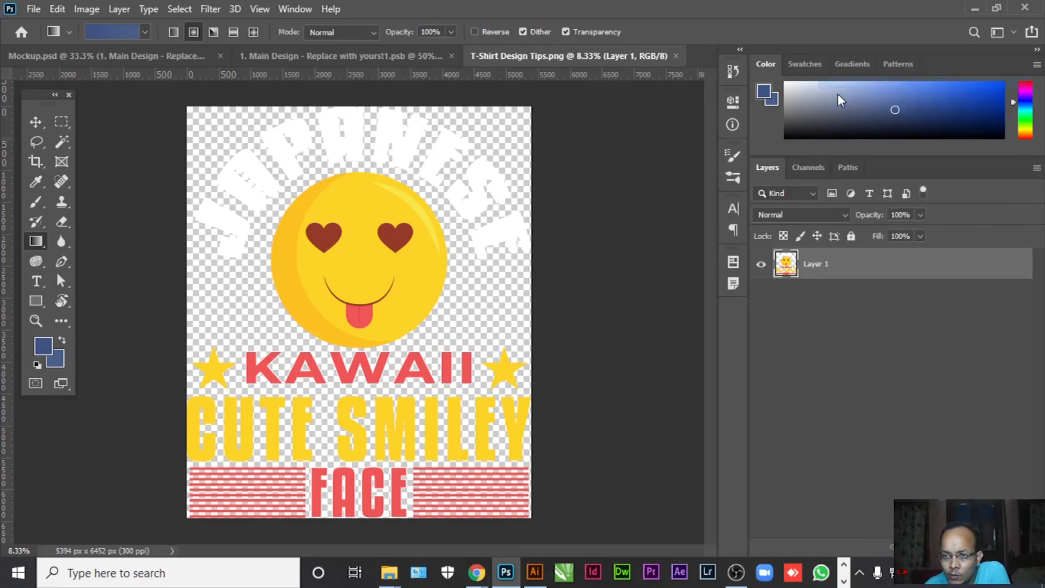
click(472, 205)
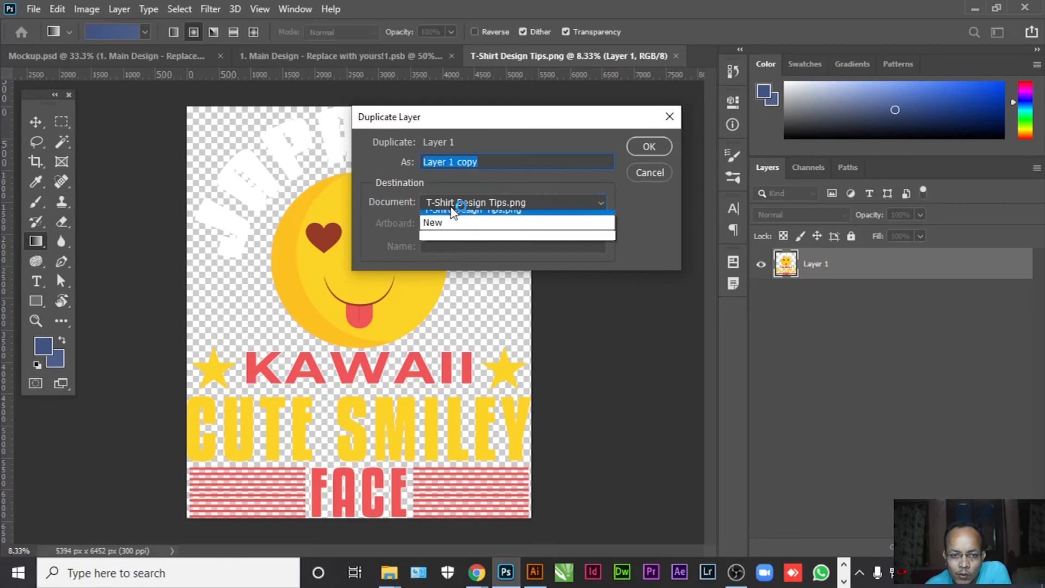
click(450, 228)
click(649, 146)
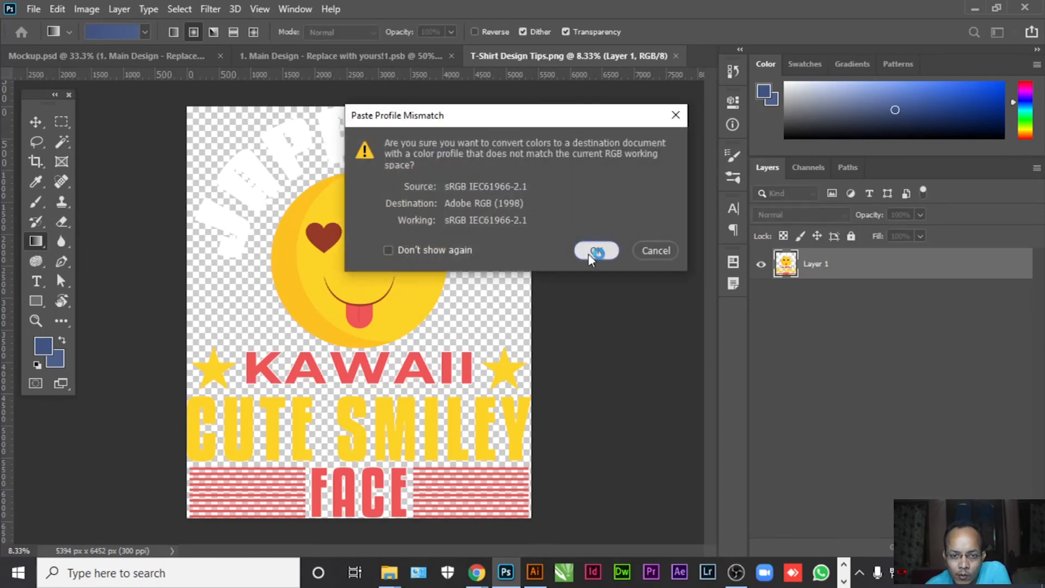
click(596, 251)
click(361, 59)
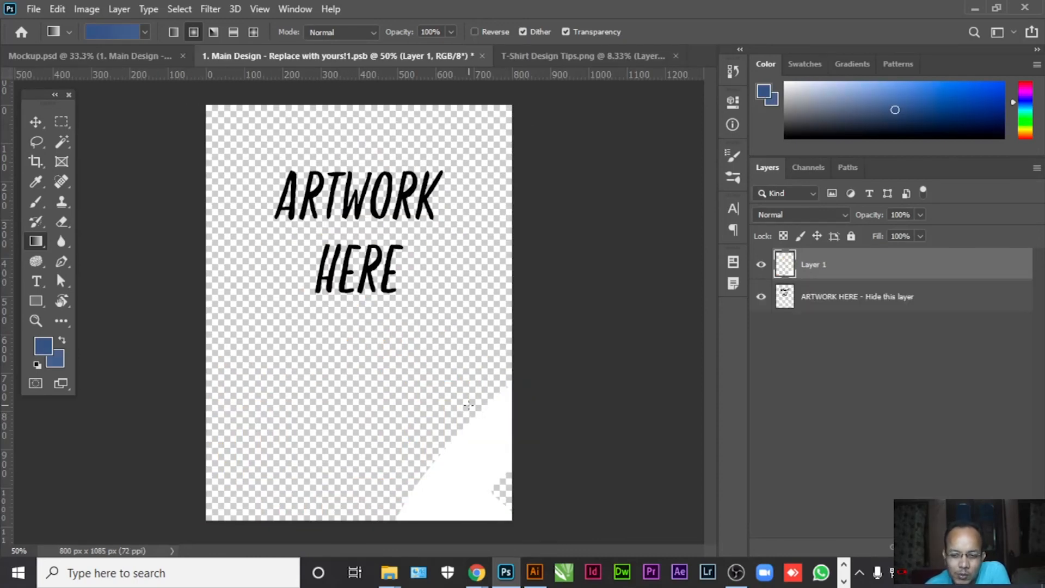
Center Layer 1 horizontally and vertically in the smart object document, aligned to the canvas.
click(31, 126)
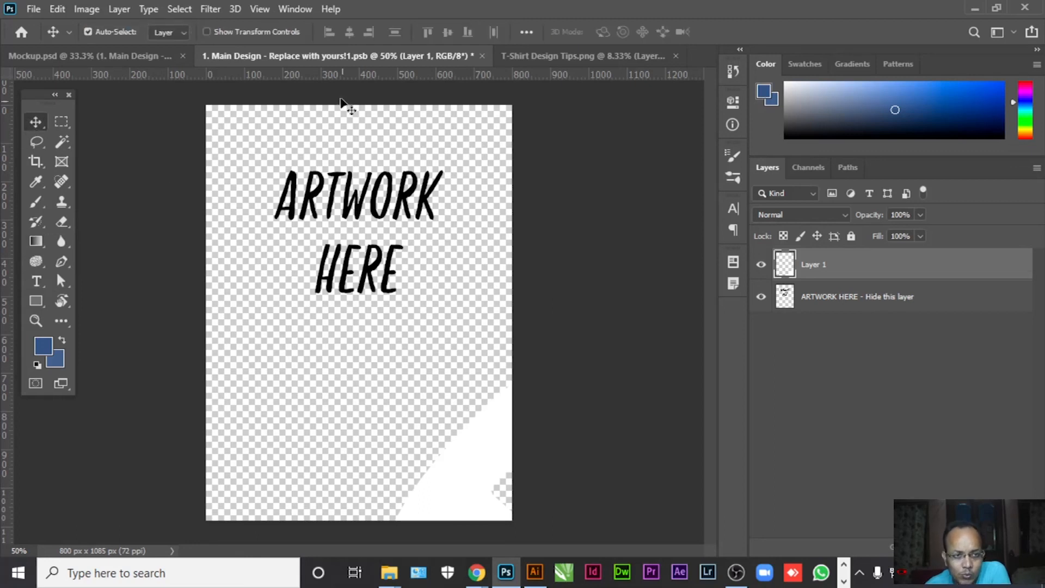
click(525, 31)
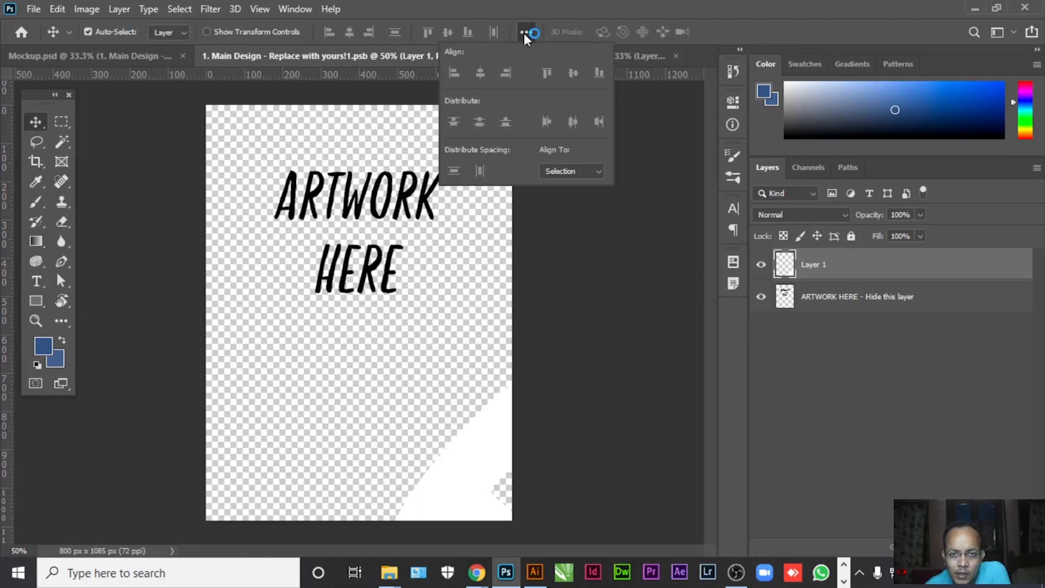
click(555, 171)
click(560, 198)
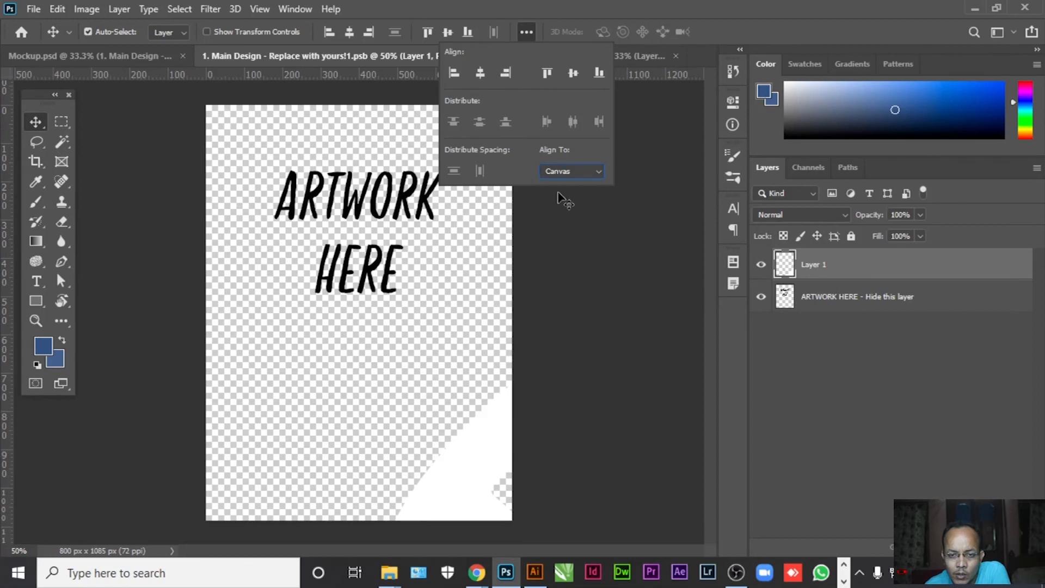
click(479, 73)
click(572, 73)
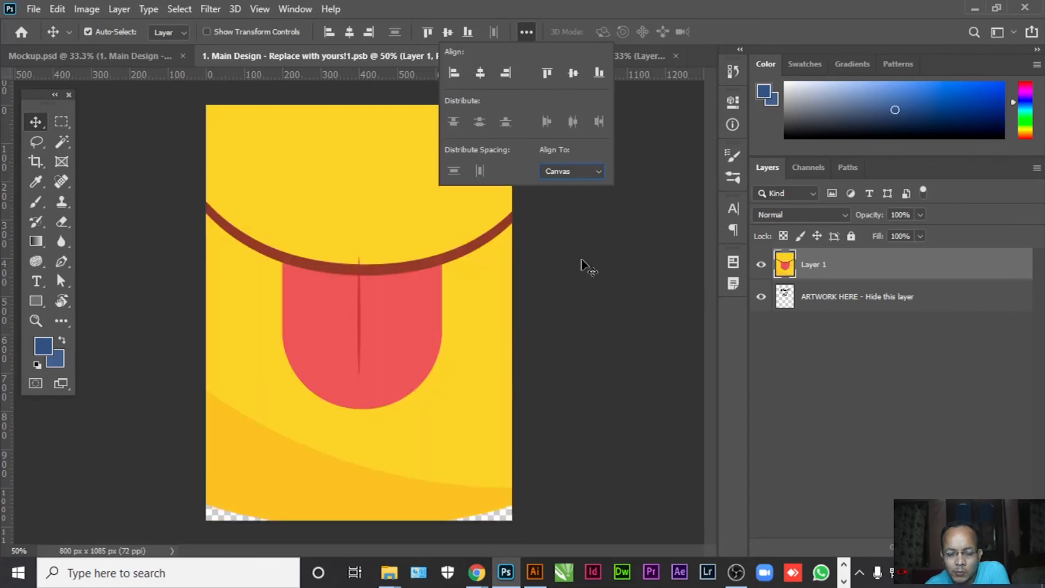
click(607, 232)
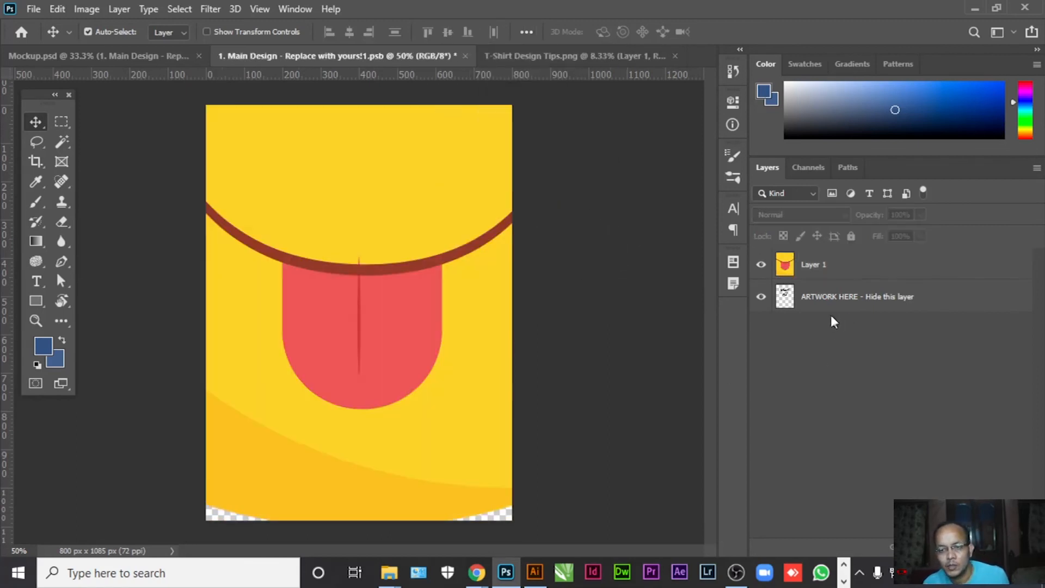
Scale Layer 1 down so the whole smiley design fits inside the canvas with a small side margin.
click(851, 271)
key(ctrl+t)
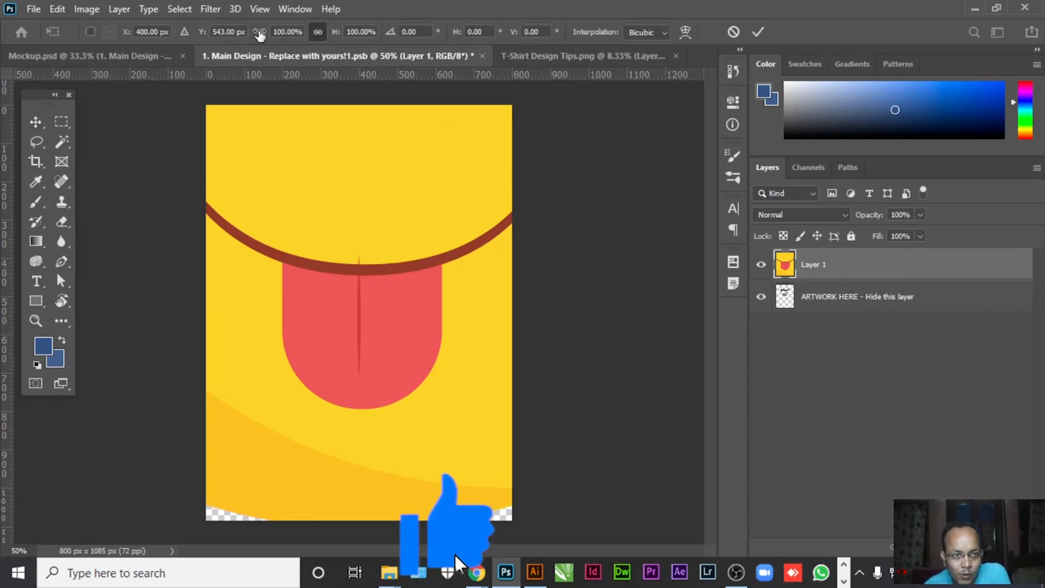
drag(258, 37, 196, 52)
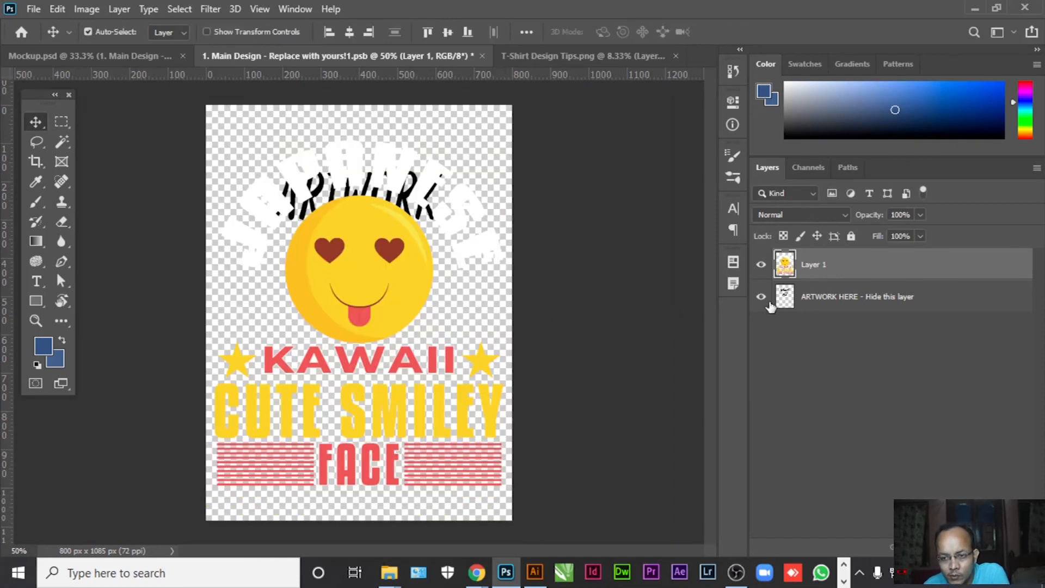
Hide the ARTWORK HERE placeholder layer and save the smart object to update the shirt design in Mockup.psd.
click(762, 298)
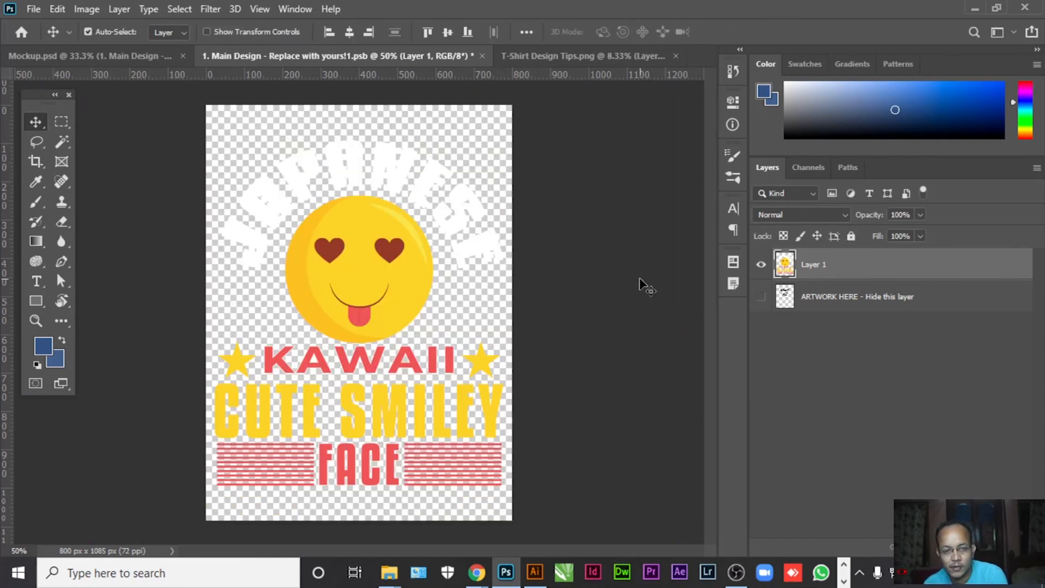
key(ctrl+s)
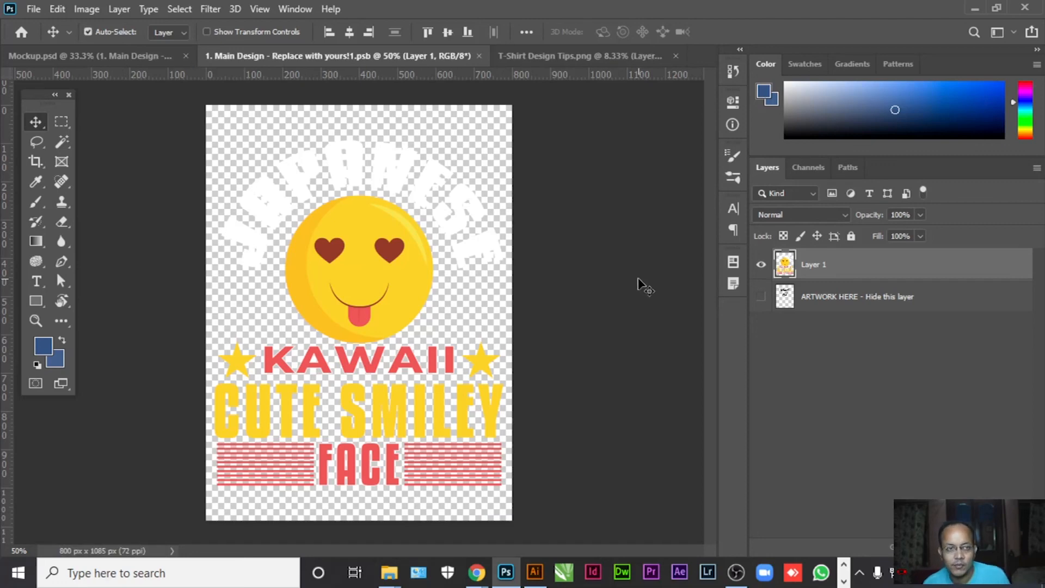
click(101, 54)
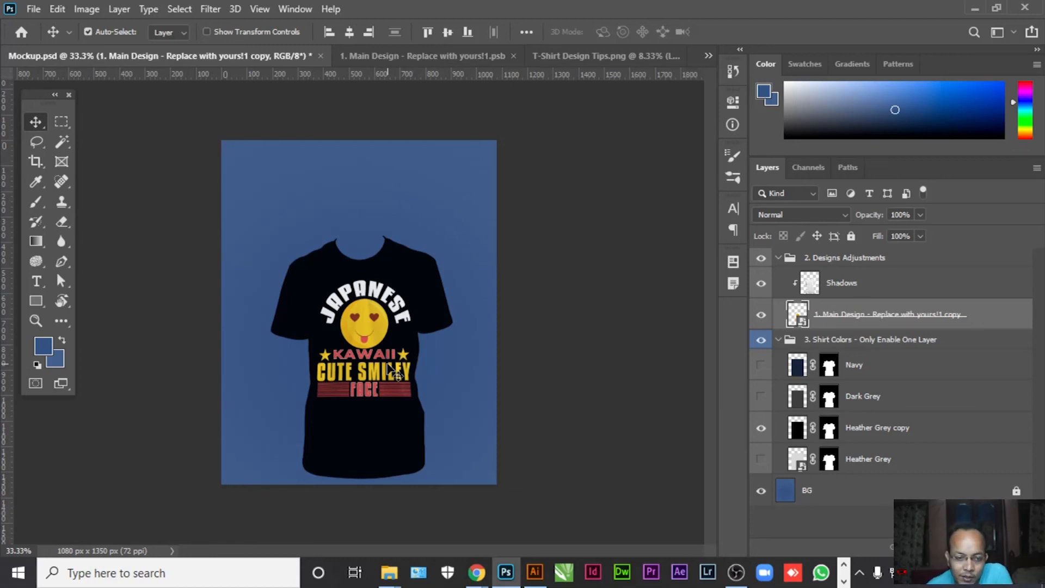
scroll(390, 370, up, 3)
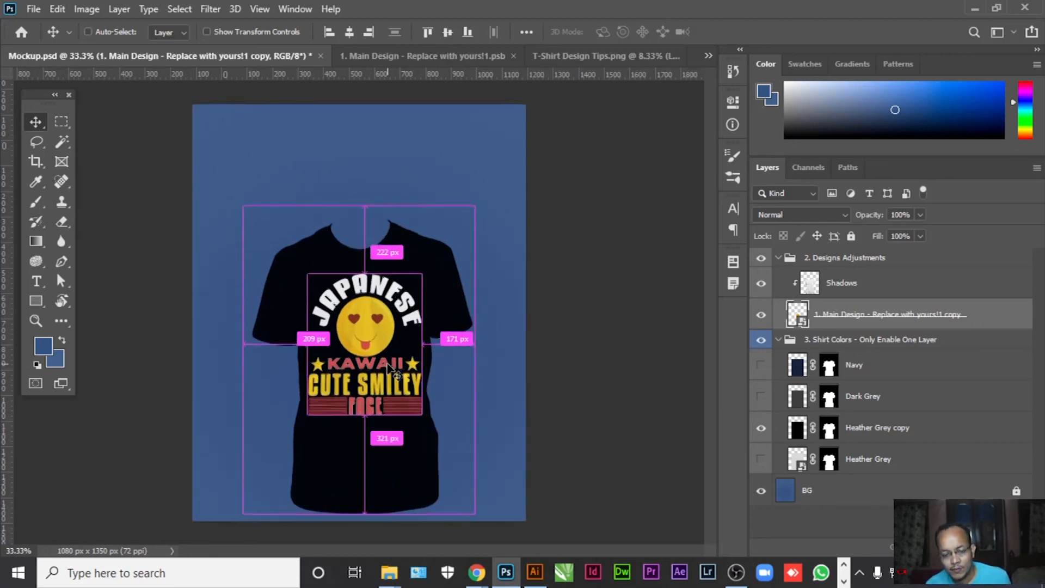
scroll(362, 453, up, 2)
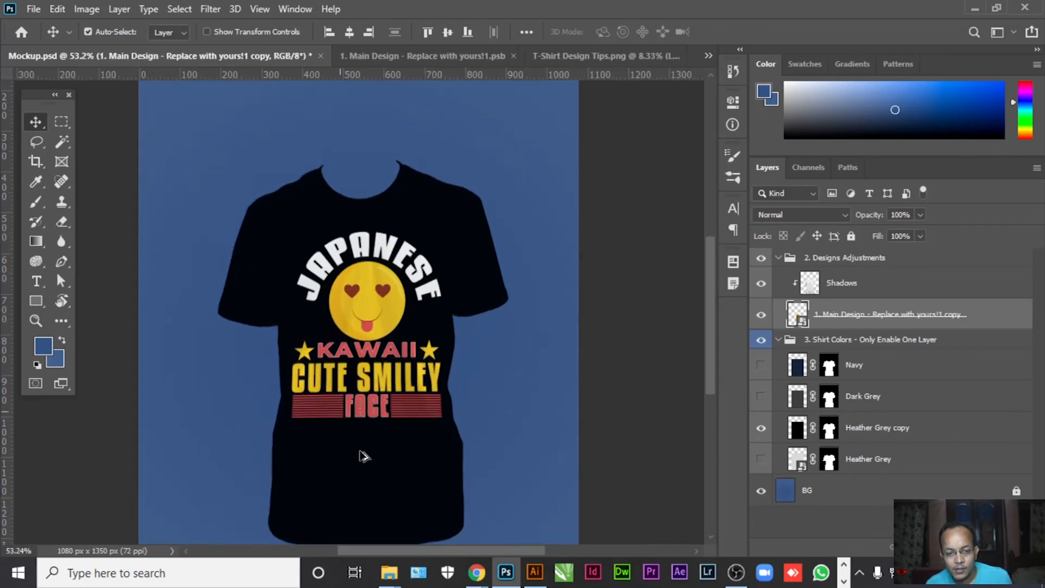
drag(492, 471, 549, 422)
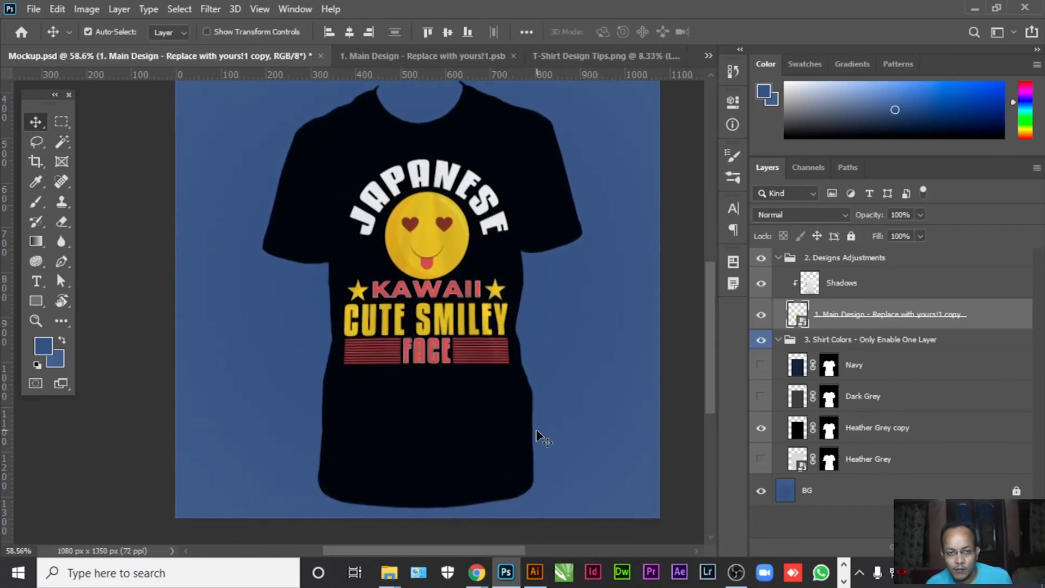
mouse_move(571, 354)
mouse_down()
mouse_move(574, 374)
mouse_move(574, 358)
mouse_up()
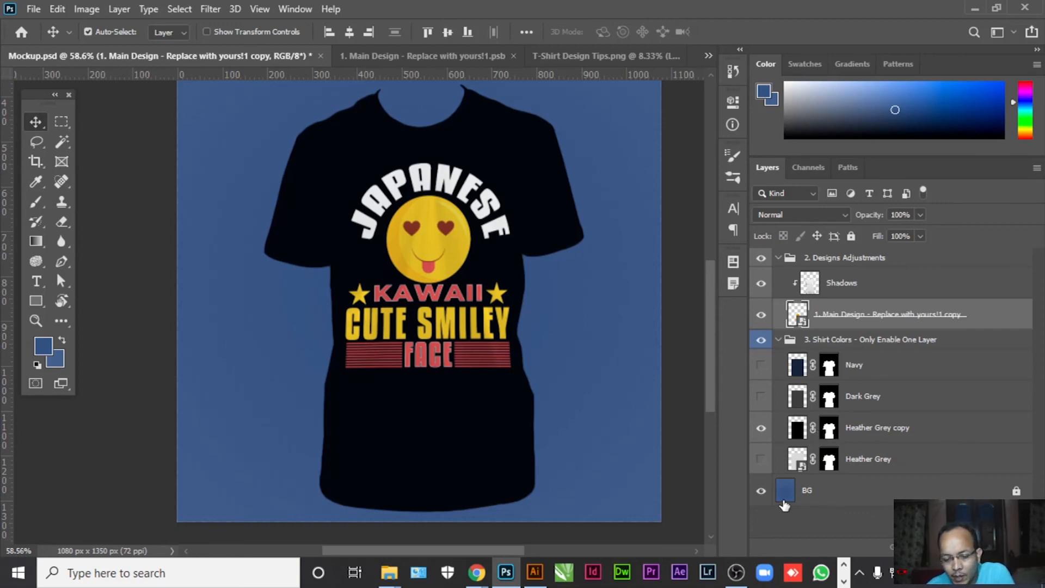
Hide the black Heather Grey copy shirt and preview the design on Heather Grey, Dark Grey and Navy in turn.
click(761, 429)
click(762, 459)
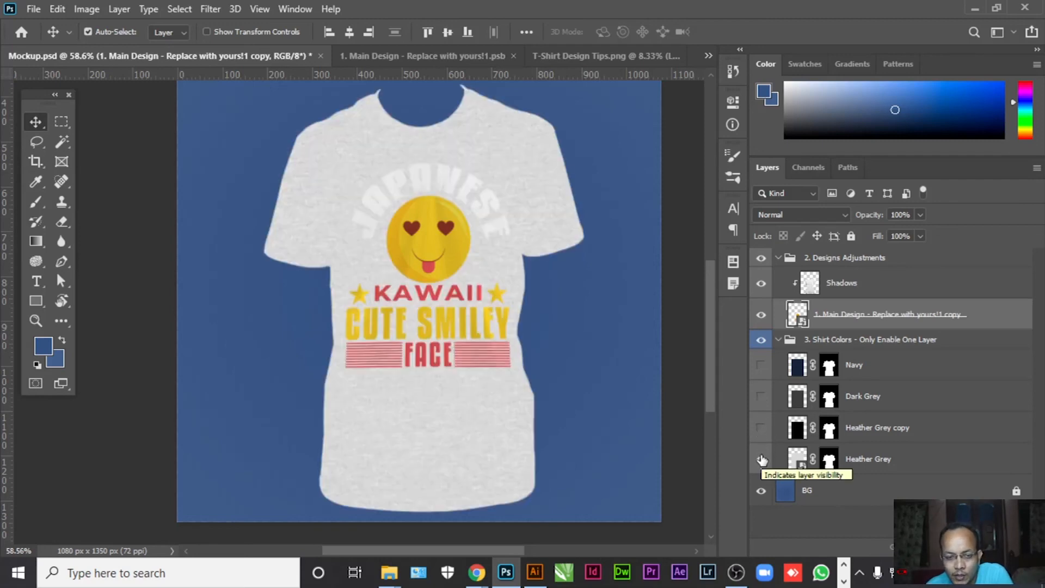
click(762, 459)
click(761, 396)
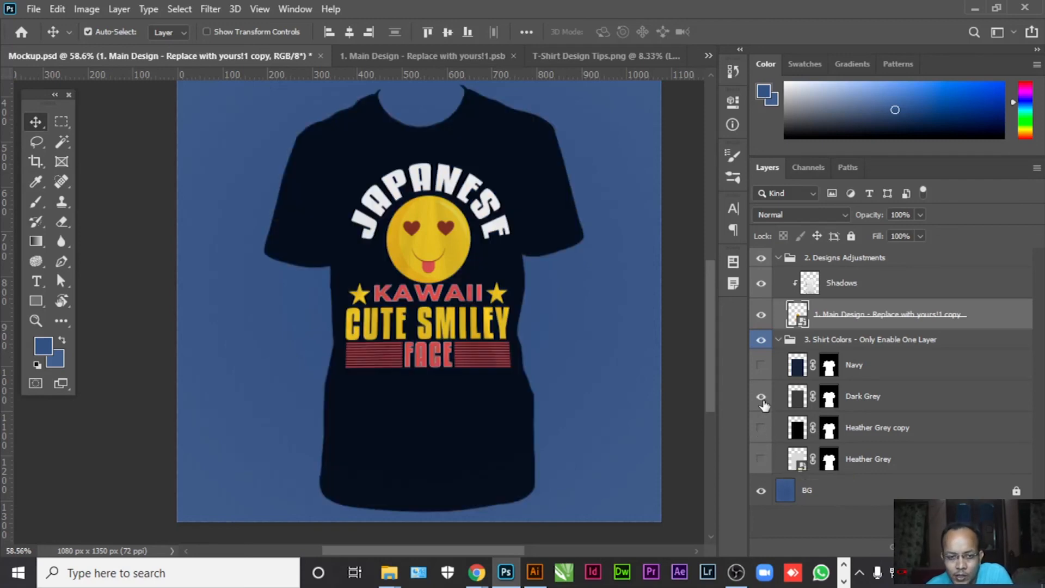
click(761, 397)
click(762, 366)
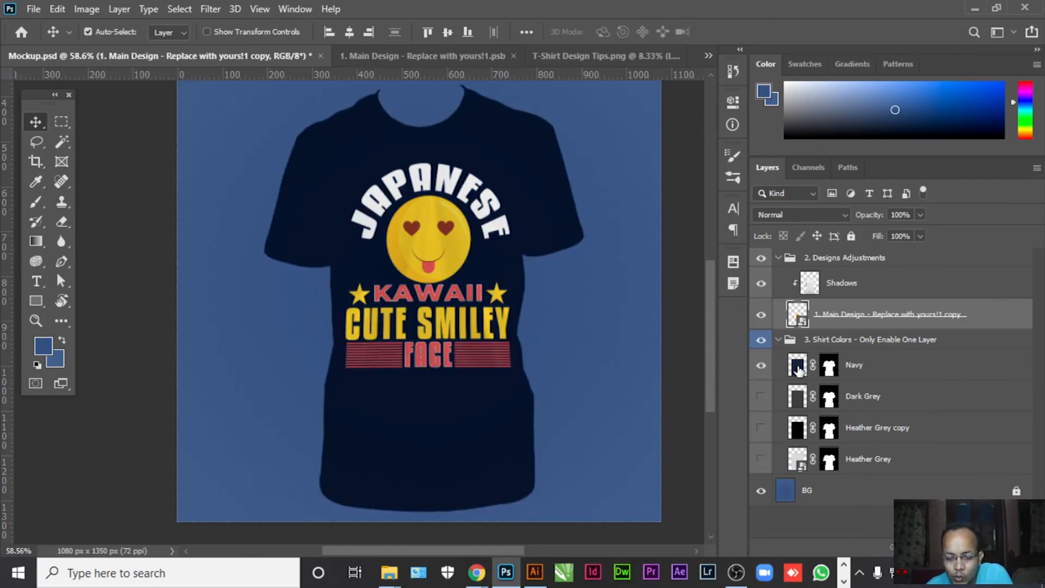
Add a dark brown #421903 Solid Color fill layer limited to the Navy layer's shirt mask, and hide the Navy layer.
click(855, 368)
ctrl+click(828, 371)
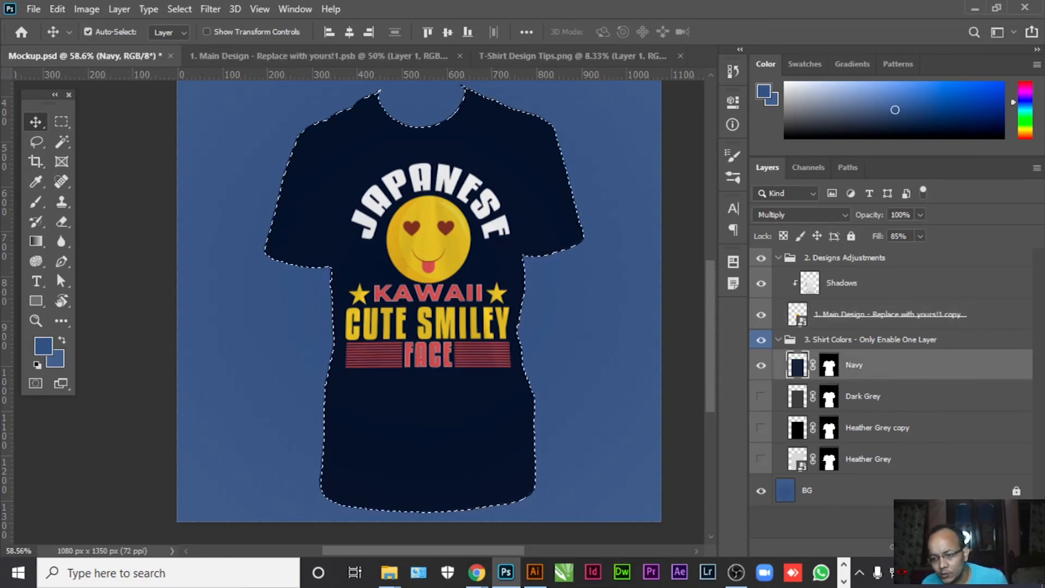
click(957, 546)
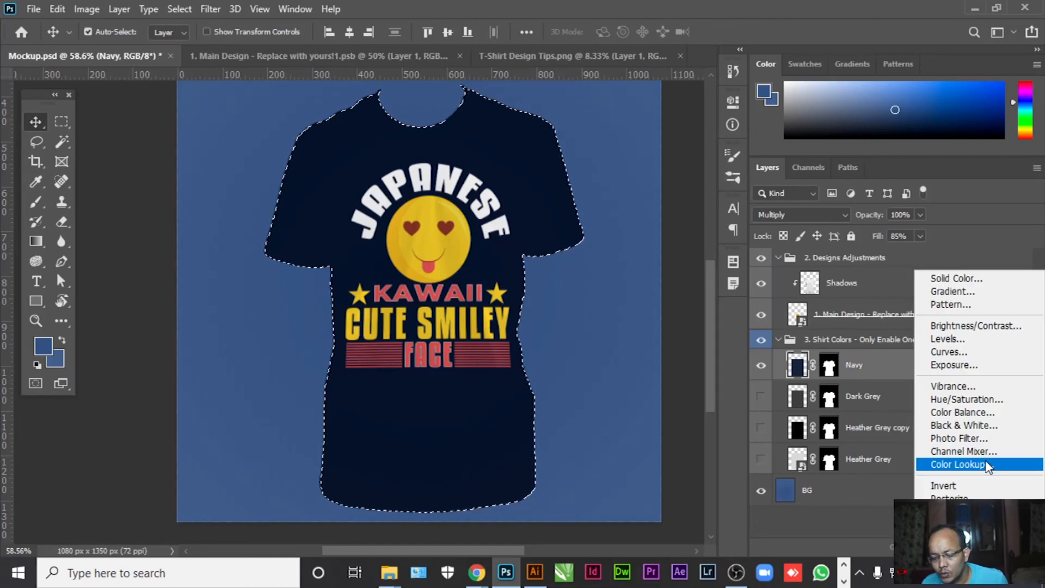
click(950, 279)
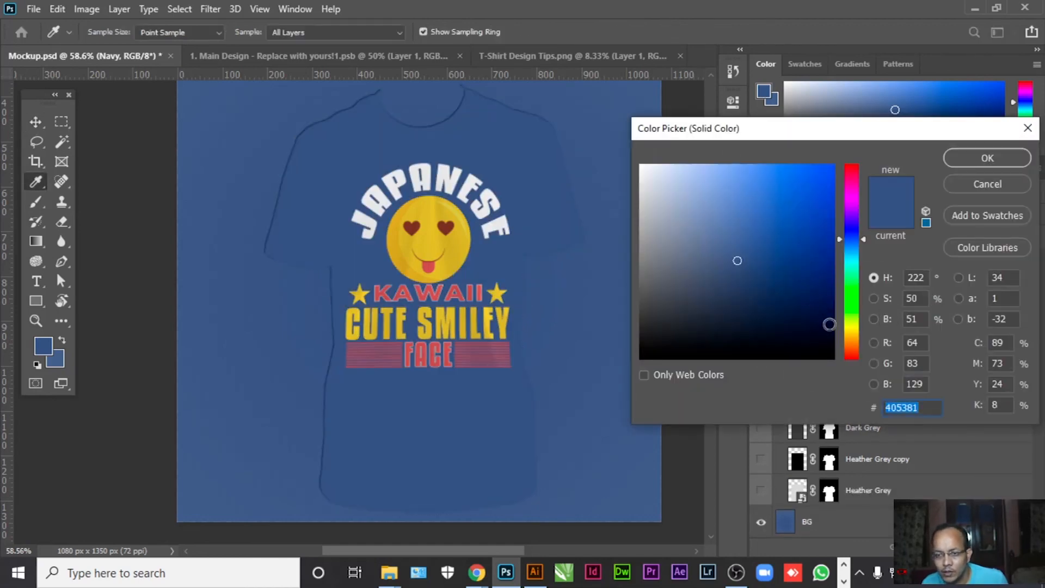
click(853, 349)
drag(819, 271, 824, 306)
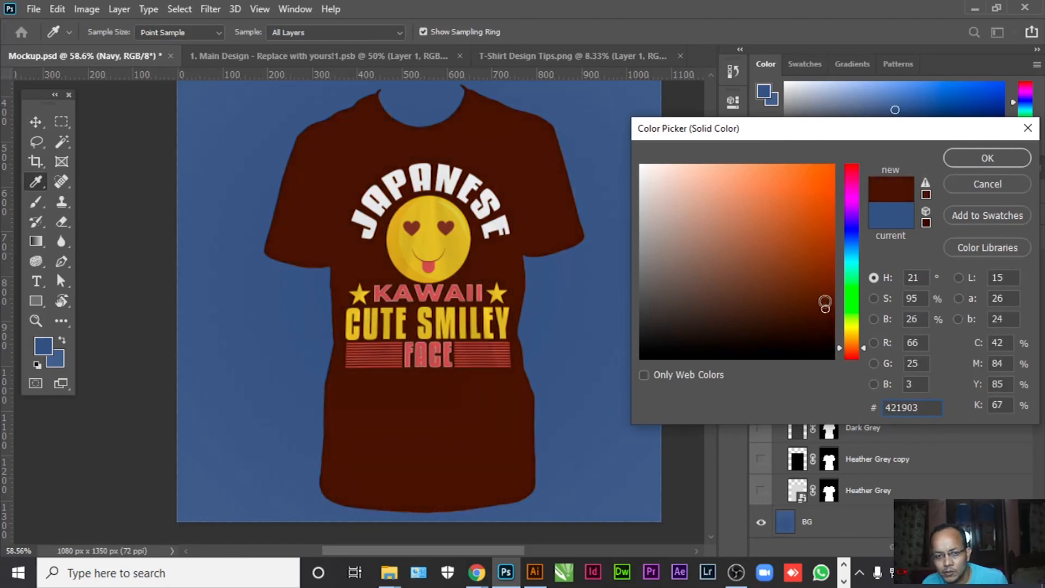
click(974, 161)
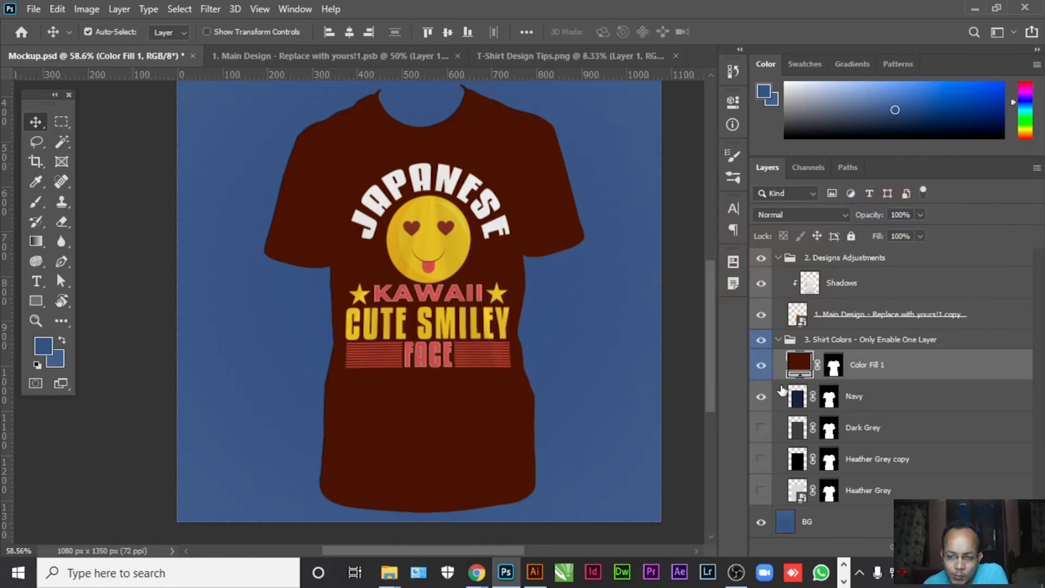
click(764, 399)
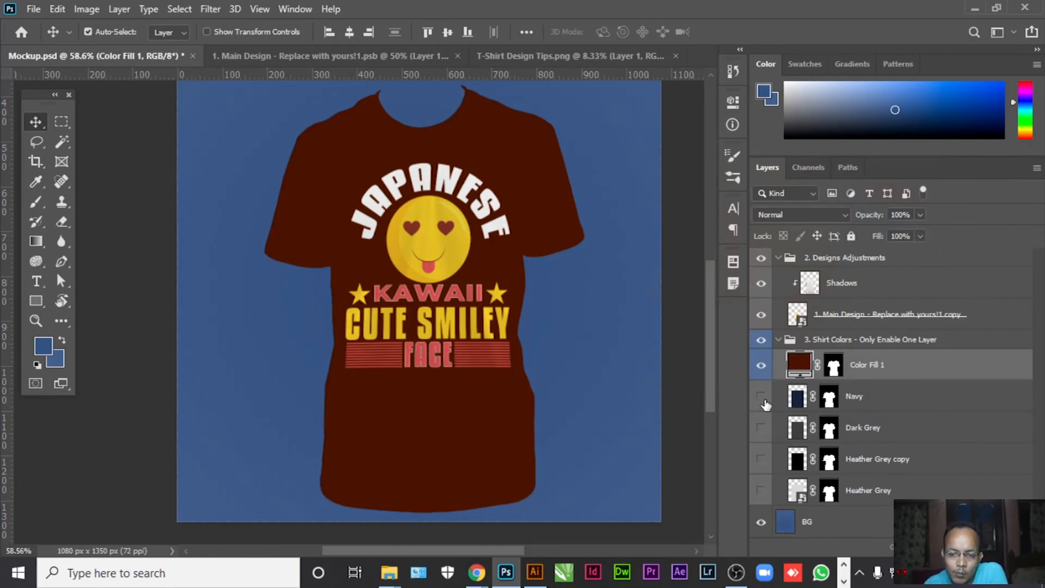